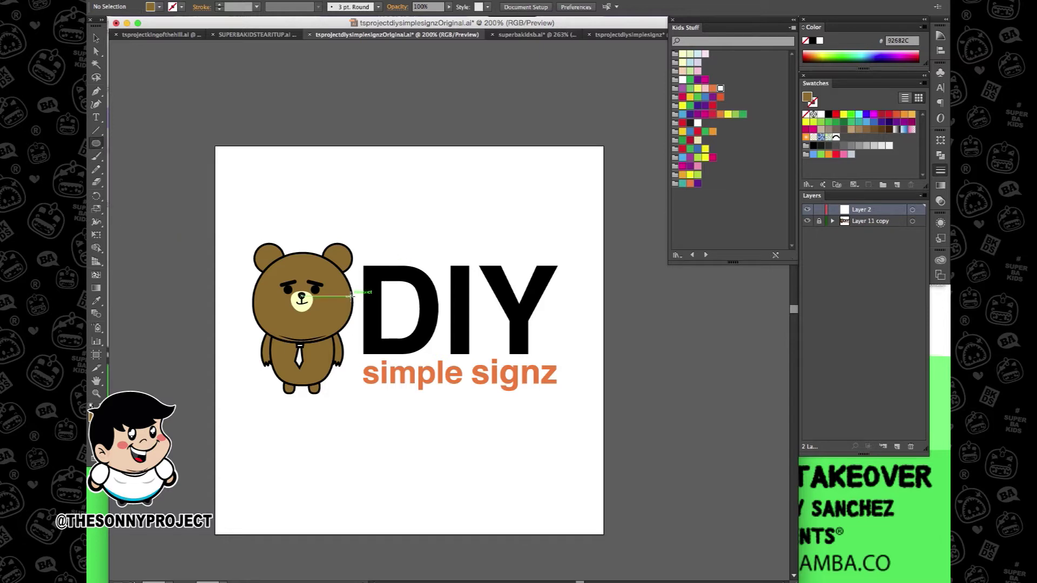
# Step: Hide the Layer 11 copy artwork and draw a circle about 1.57 in in diameter on Layer 2 for the head
pyautogui.hscroll(3, 310, 313)
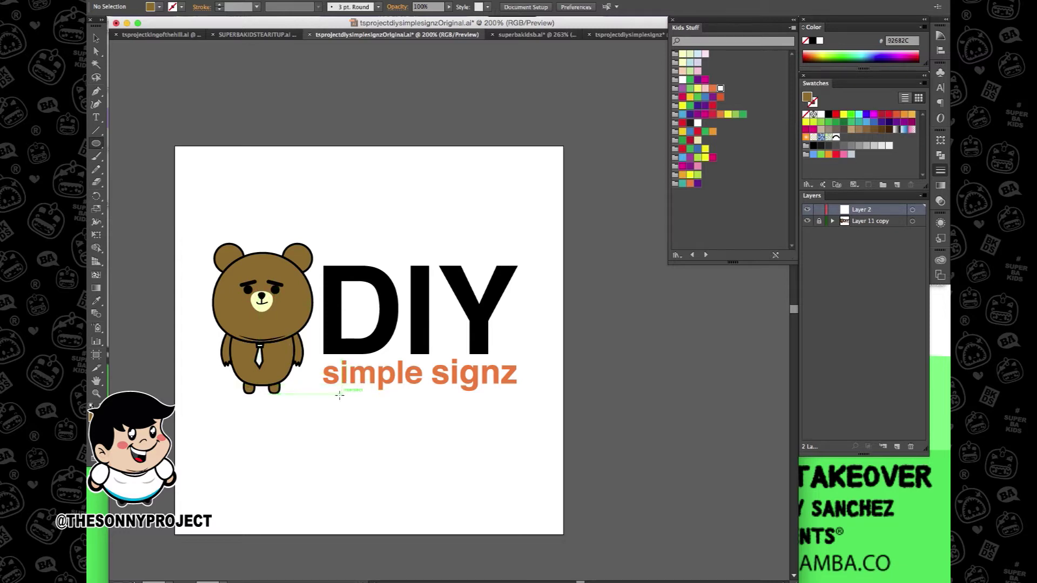
pyautogui.click(807, 221)
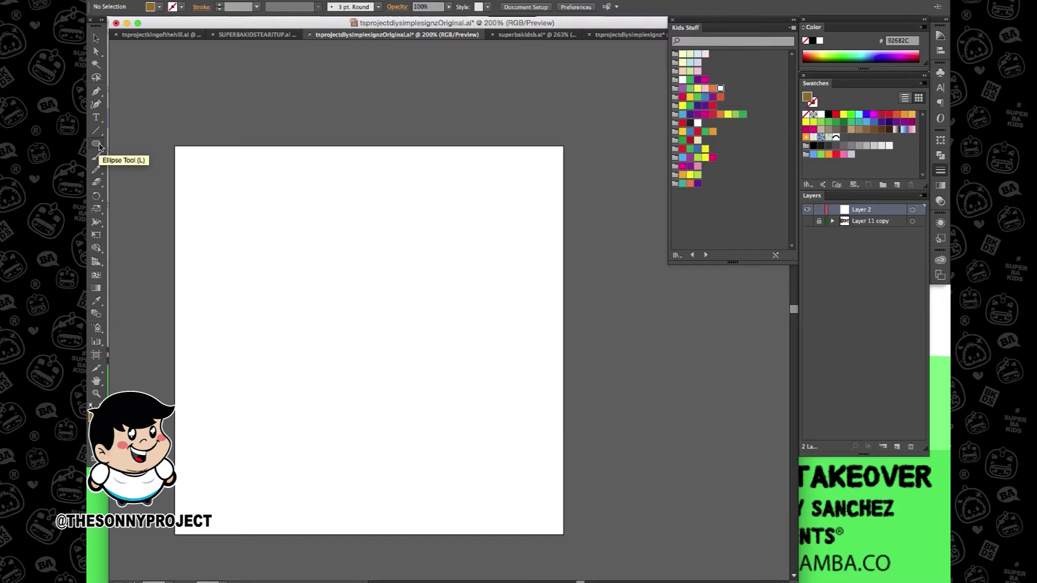
pyautogui.click(98, 144)
pyautogui.moveTo(343, 293); pyautogui.dragTo(425, 373)
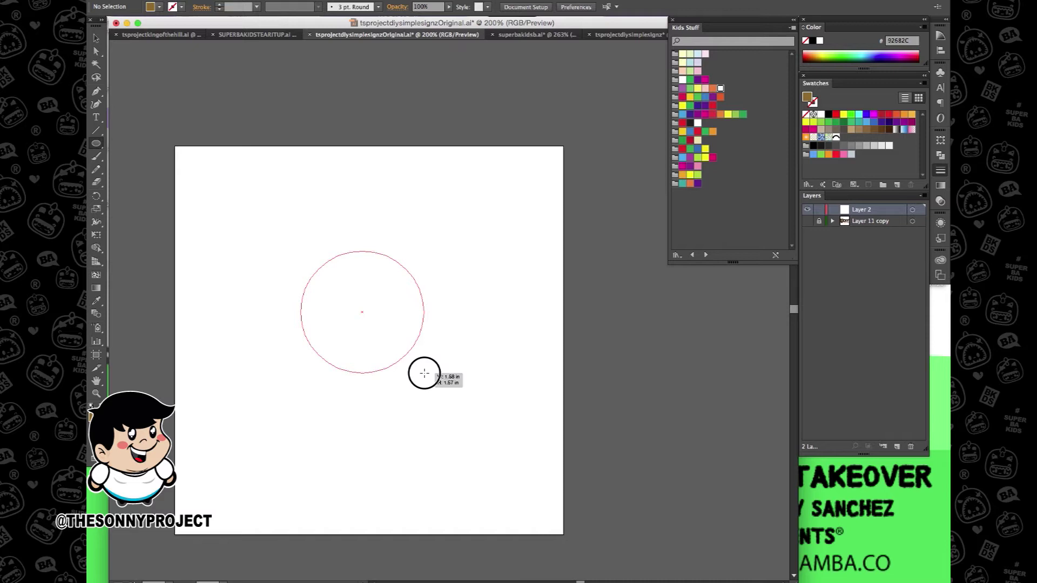
pyautogui.moveTo(425, 372); pyautogui.dragTo(371, 308)
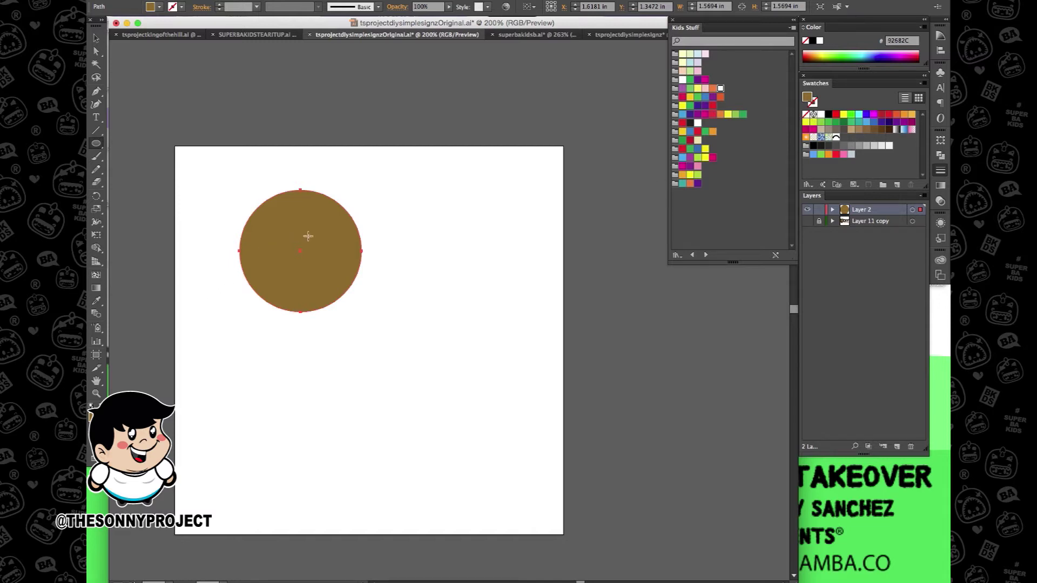
# Step: Remove the circle's fill and give it a 2 pt black stroke
pyautogui.click(806, 115)
pyautogui.click(813, 103)
pyautogui.click(829, 116)
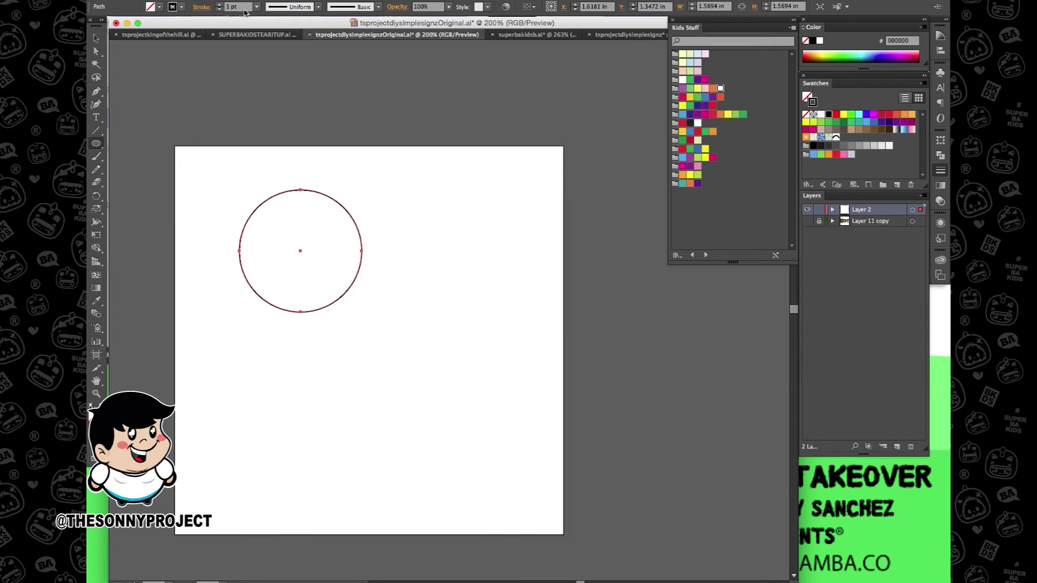
pyautogui.click(220, 5)
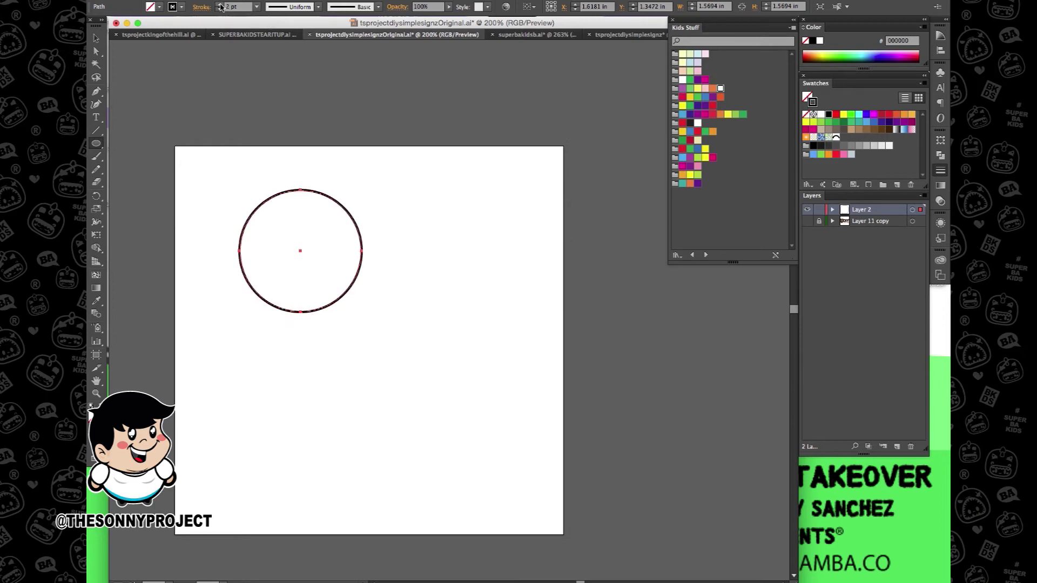
# Step: Move the outlined circle closer to the centre of the artboard and deselect it
pyautogui.click(98, 37)
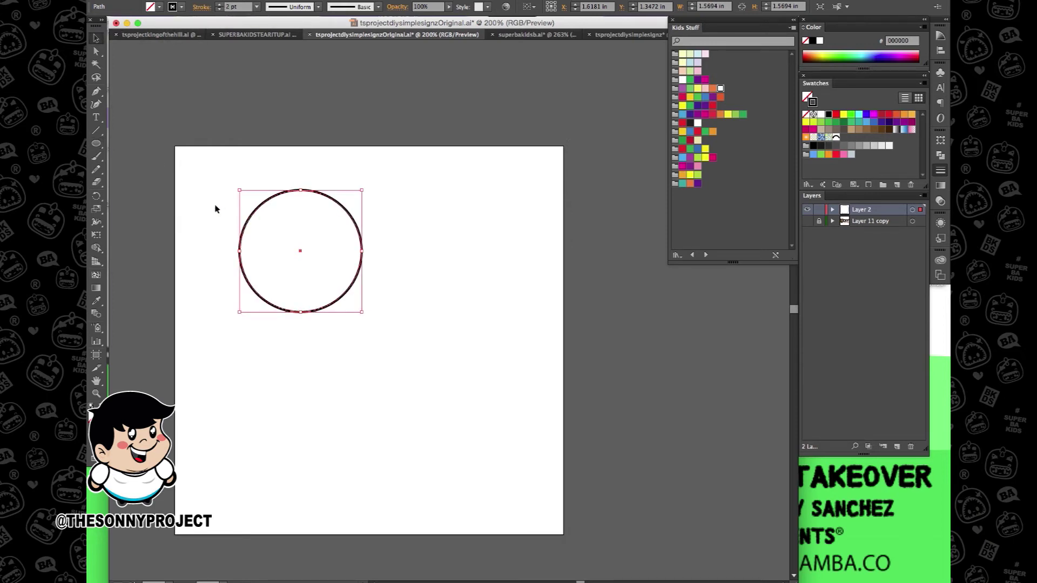
pyautogui.moveTo(303, 255); pyautogui.dragTo(348, 322)
pyautogui.click(247, 310)
# Step: Reshape the head circle by raising its bottom anchor point to flatten the base and narrowing both sides slightly
pyautogui.click(285, 302)
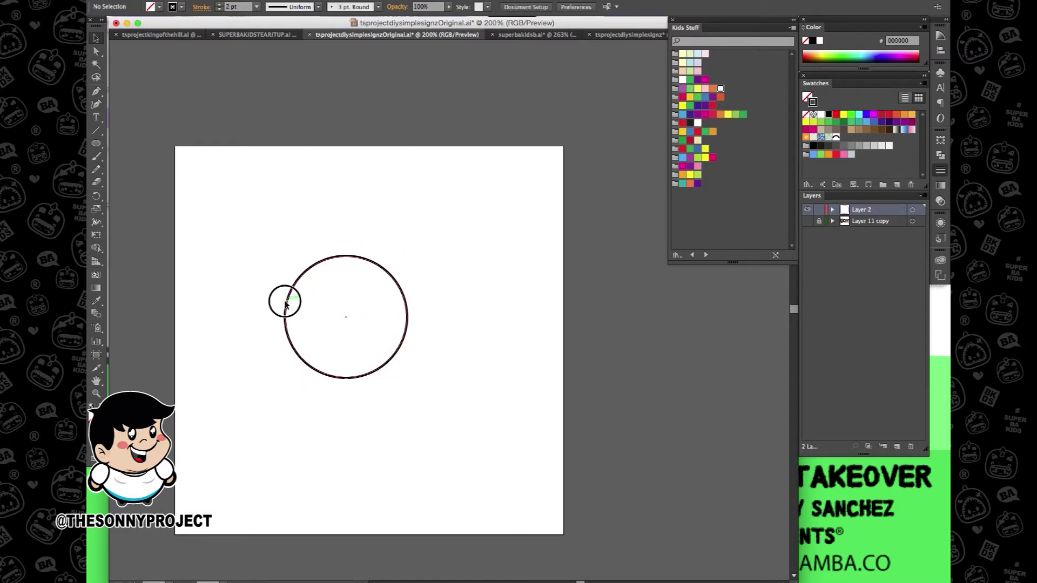
pyautogui.click(96, 53)
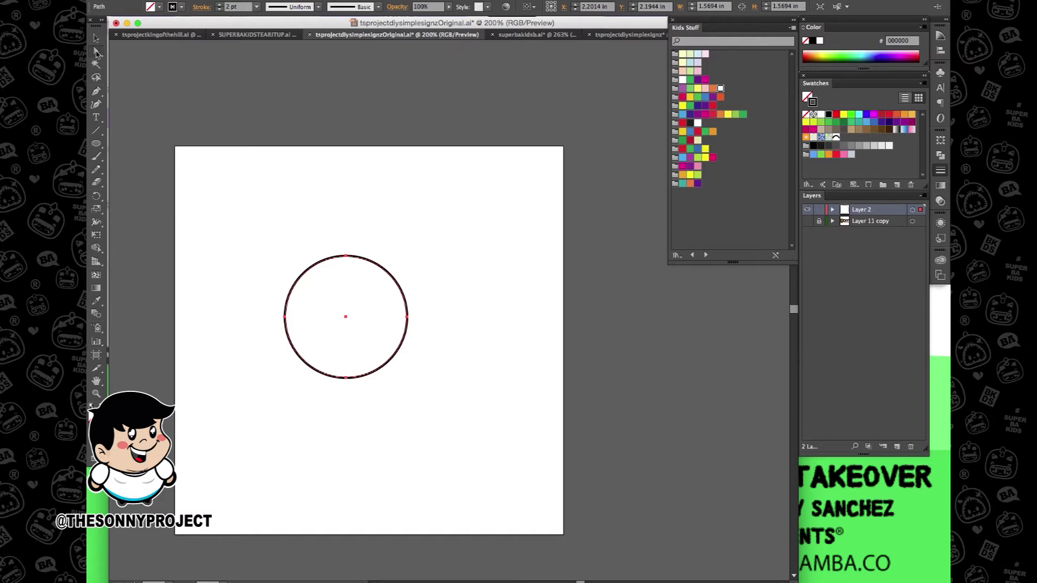
pyautogui.moveTo(381, 400); pyautogui.dragTo(349, 367)
pyautogui.click(96, 39)
pyautogui.moveTo(286, 309); pyautogui.dragTo(288, 309)
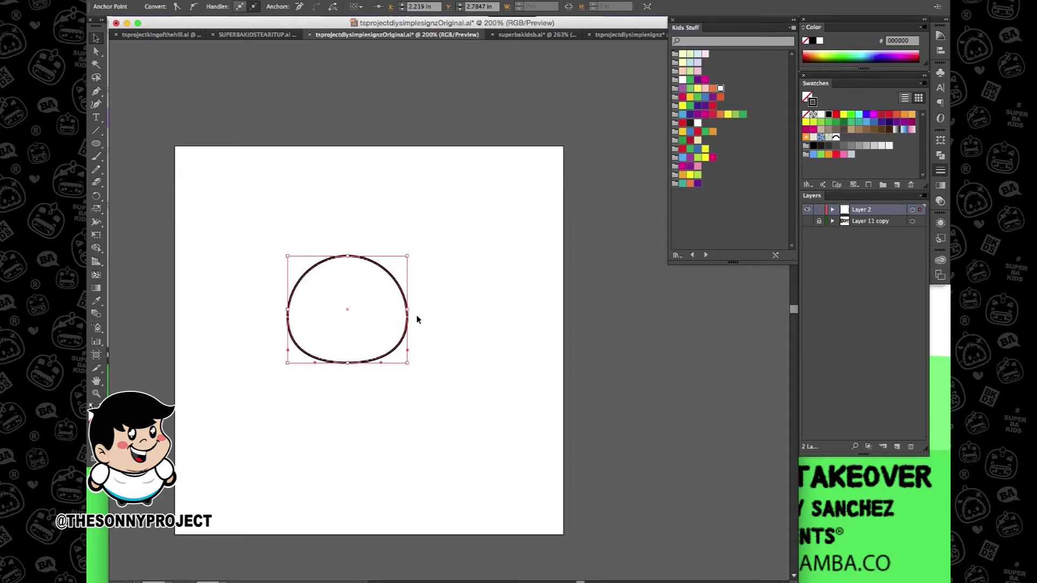
pyautogui.moveTo(407, 310); pyautogui.dragTo(404, 312)
pyautogui.click(340, 246)
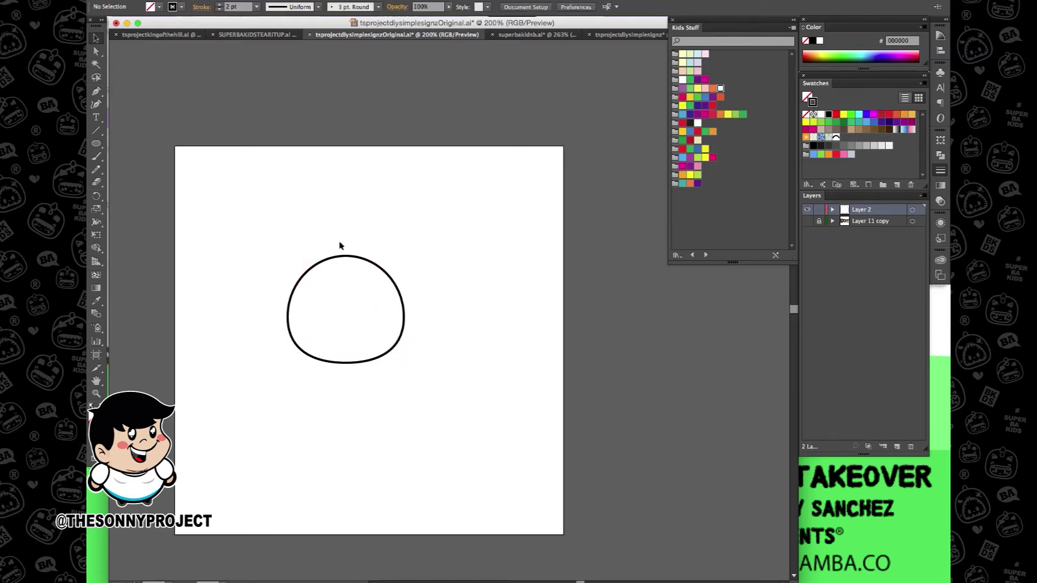
# Step: Lower the head outline's top anchor point slightly to flatten the crown
pyautogui.click(97, 52)
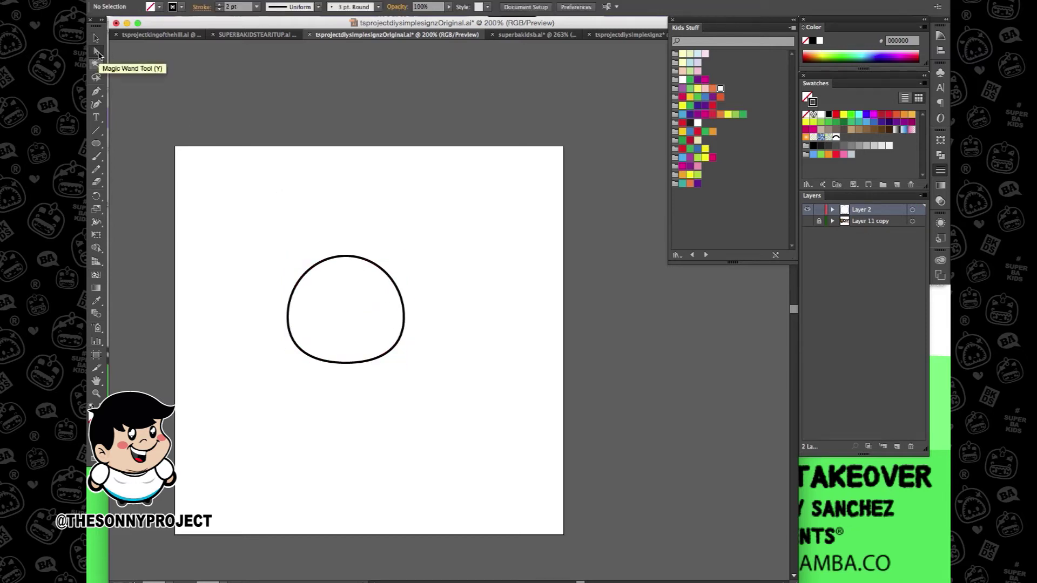
pyautogui.moveTo(340, 238); pyautogui.dragTo(345, 260)
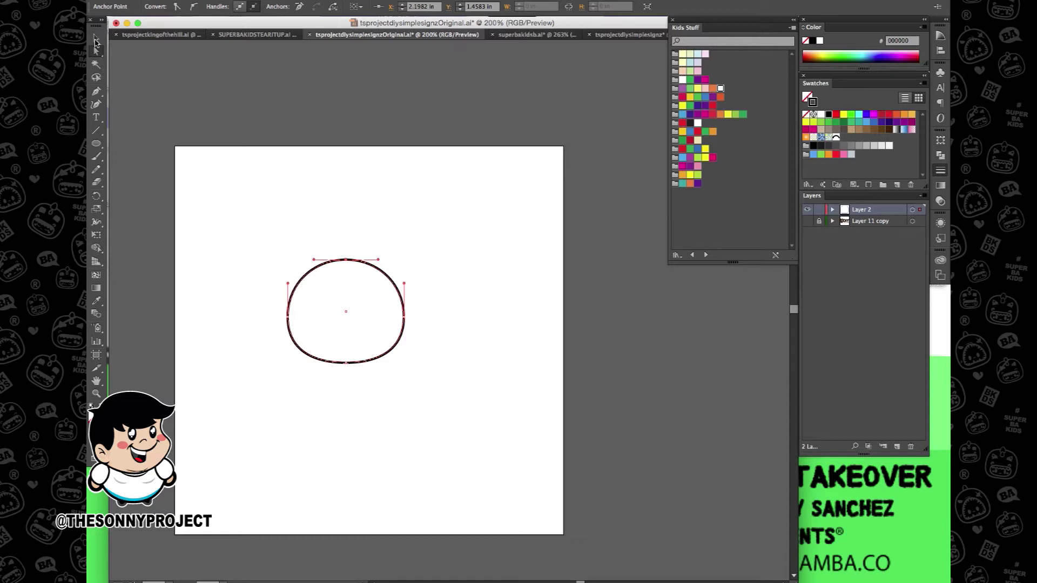
pyautogui.click(96, 39)
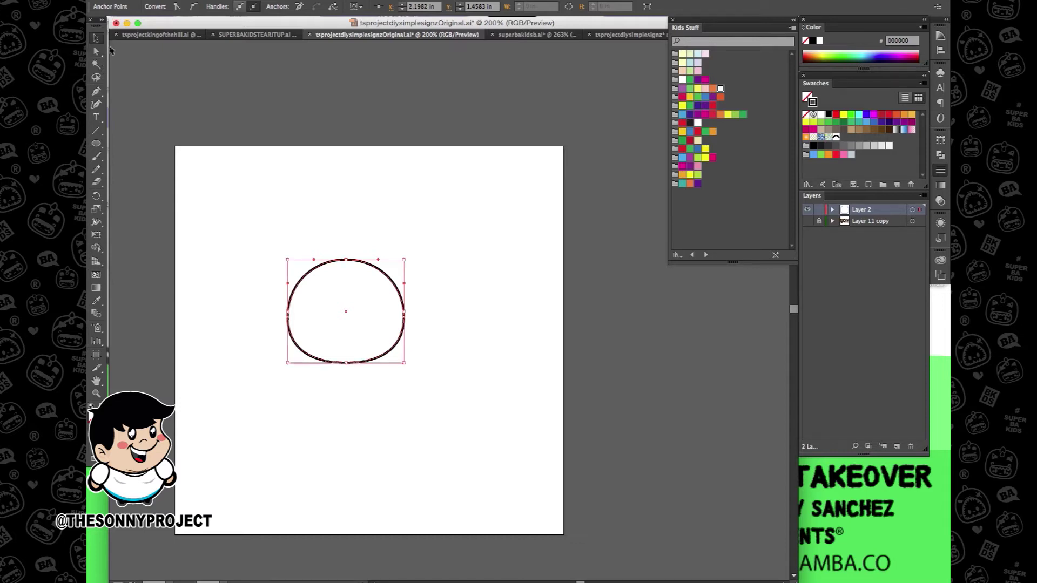
pyautogui.click(132, 86)
# Step: Draw a circle about 0.10 in wide on the face's left half as an eye, with black fill and no stroke
pyautogui.click(97, 144)
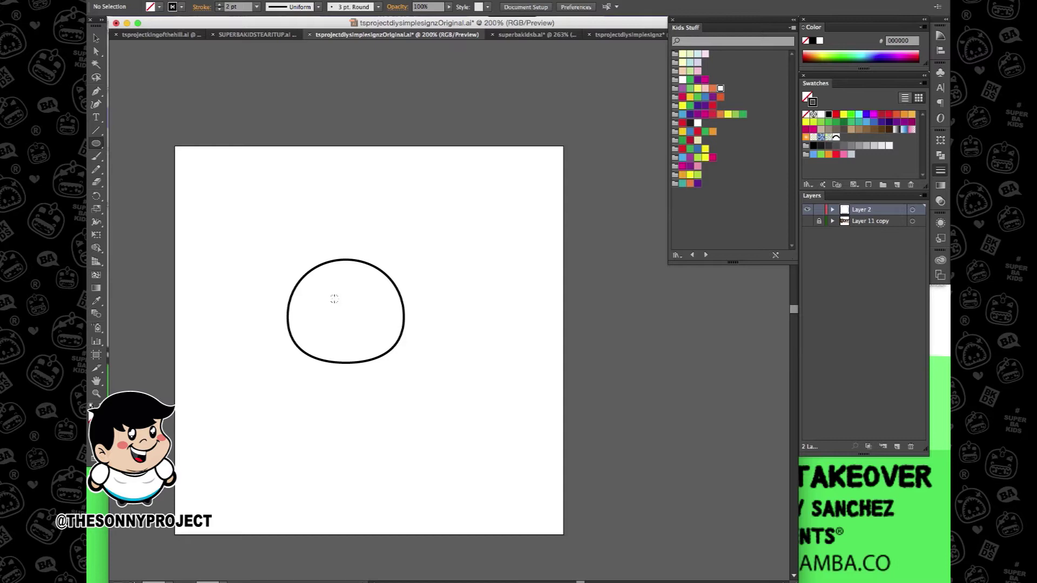
pyautogui.scroll(1, 336, 303)
pyautogui.moveTo(315, 312)
pyautogui.mouseDown()
pyautogui.moveTo(334, 340)
pyautogui.moveTo(312, 315)
pyautogui.mouseUp()
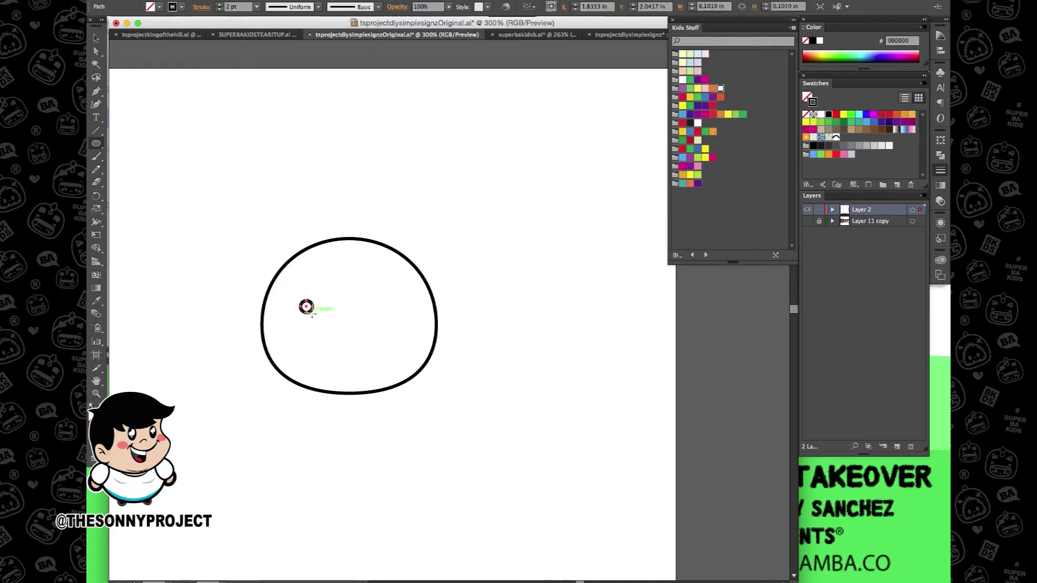
pyautogui.click(806, 115)
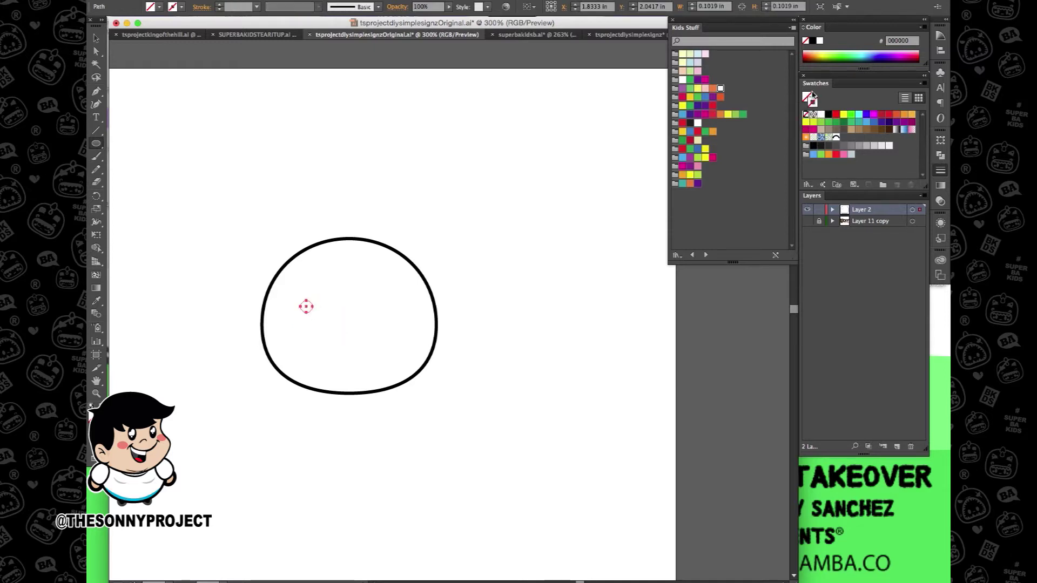
pyautogui.click(828, 114)
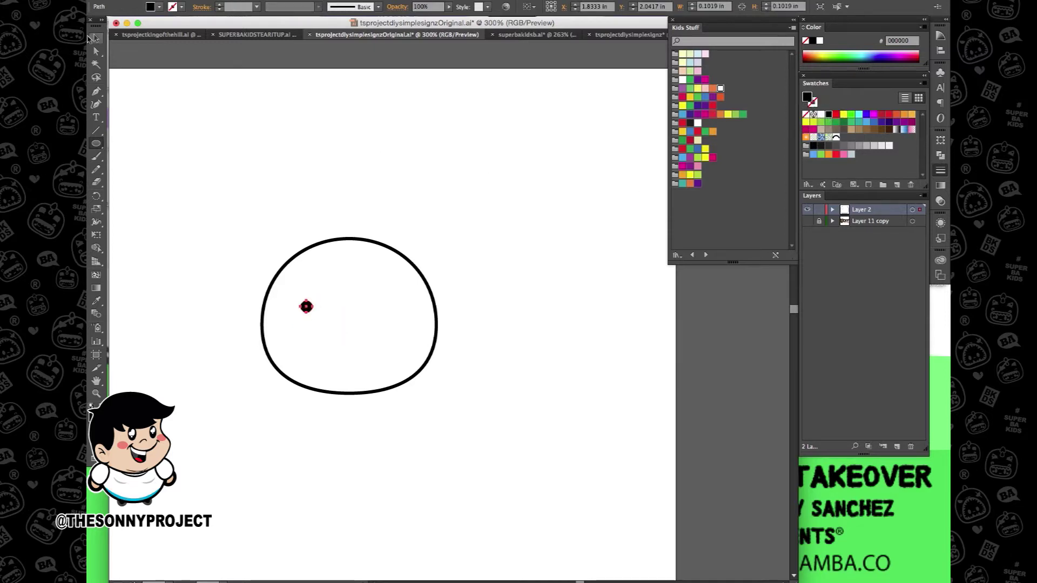
# Step: Move the eye slightly toward the middle of the face and enlarge it to about 0.135 in
pyautogui.click(97, 39)
pyautogui.moveTo(316, 307); pyautogui.dragTo(328, 312)
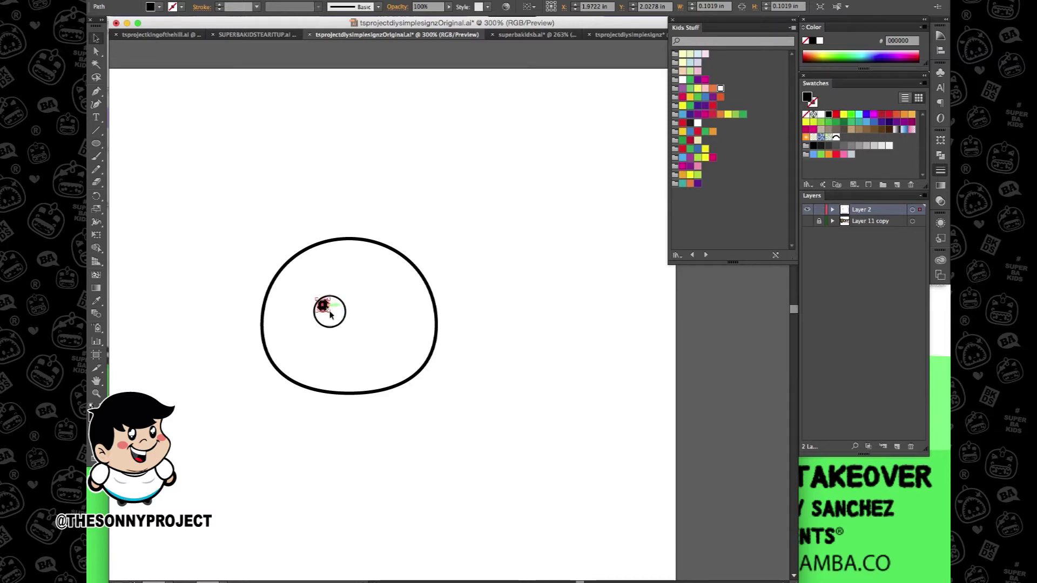
pyautogui.click(341, 331)
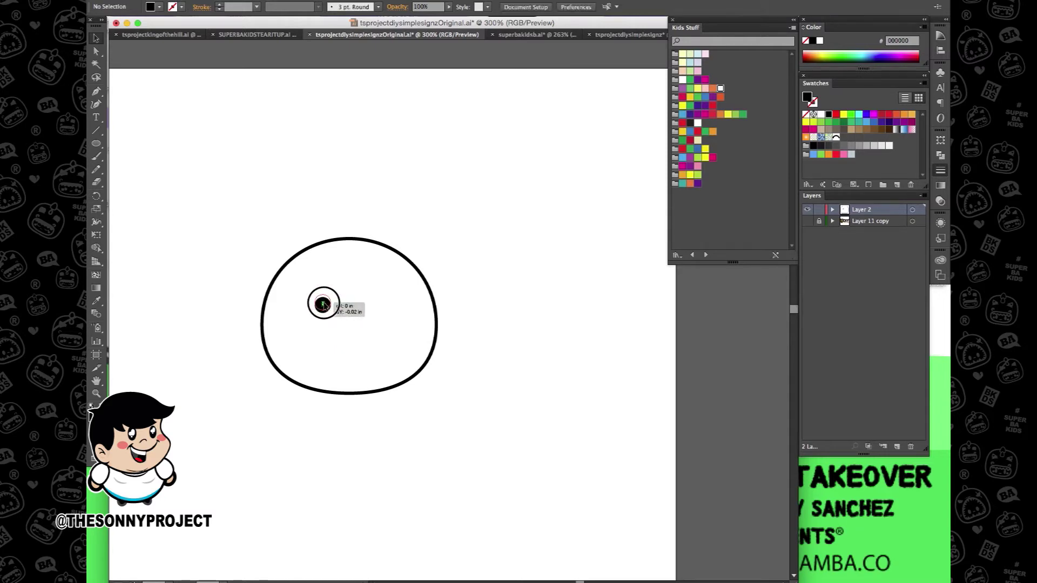
pyautogui.click(323, 307)
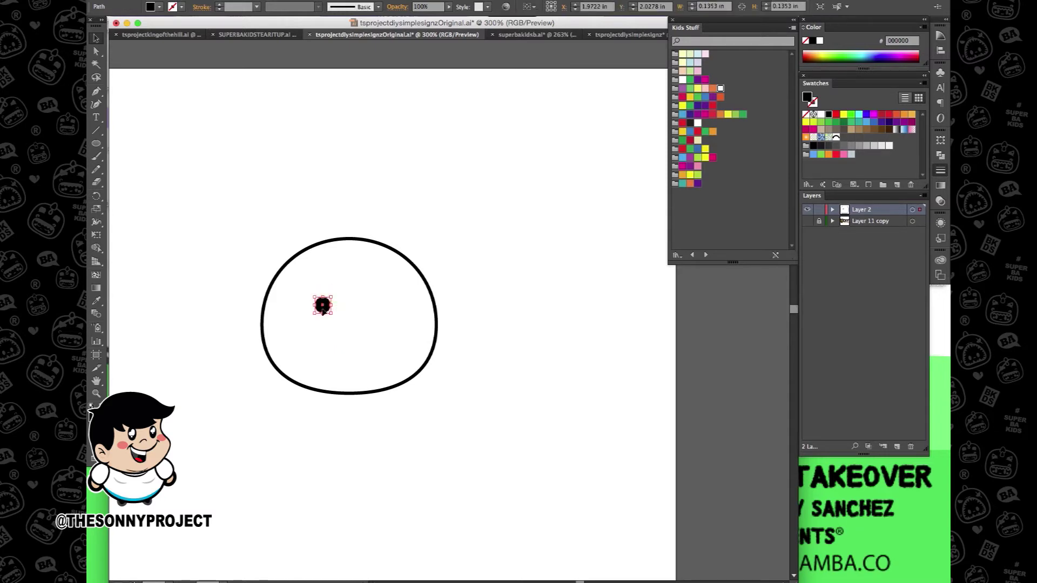
pyautogui.scroll(1, 327, 308)
pyautogui.scroll(2, 331, 309)
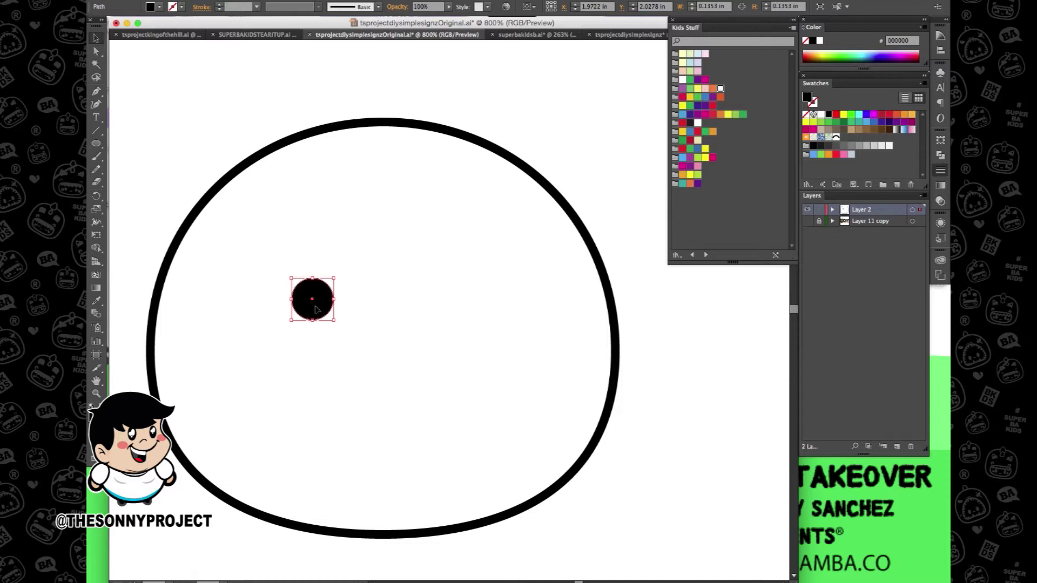
pyautogui.moveTo(317, 310); pyautogui.dragTo(453, 310)
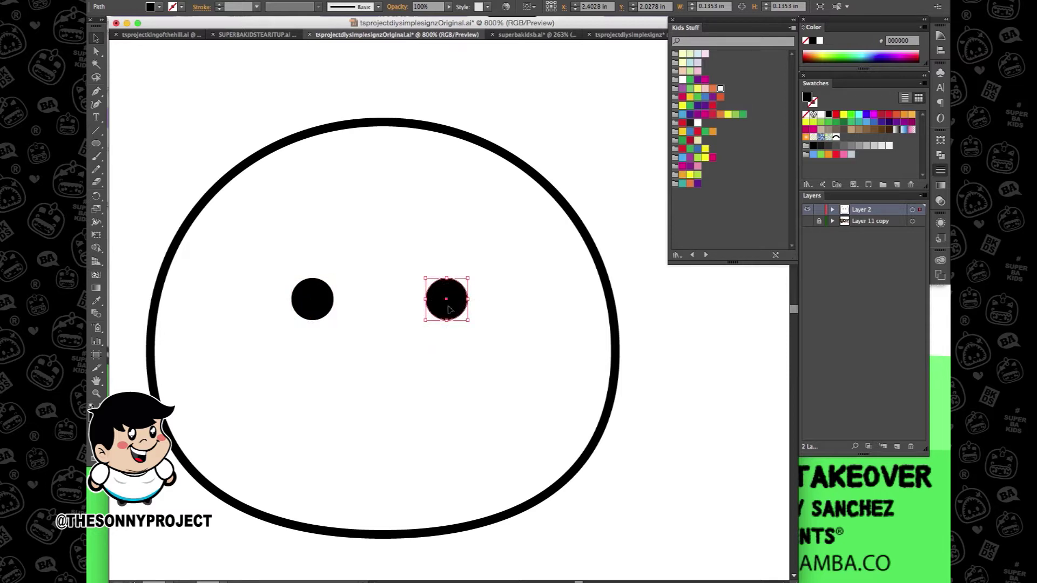
pyautogui.click(391, 298)
pyautogui.click(438, 298)
pyautogui.press('super+shift+b')
pyautogui.moveTo(438, 298); pyautogui.dragTo(361, 355)
pyautogui.click(440, 358)
pyautogui.click(371, 356)
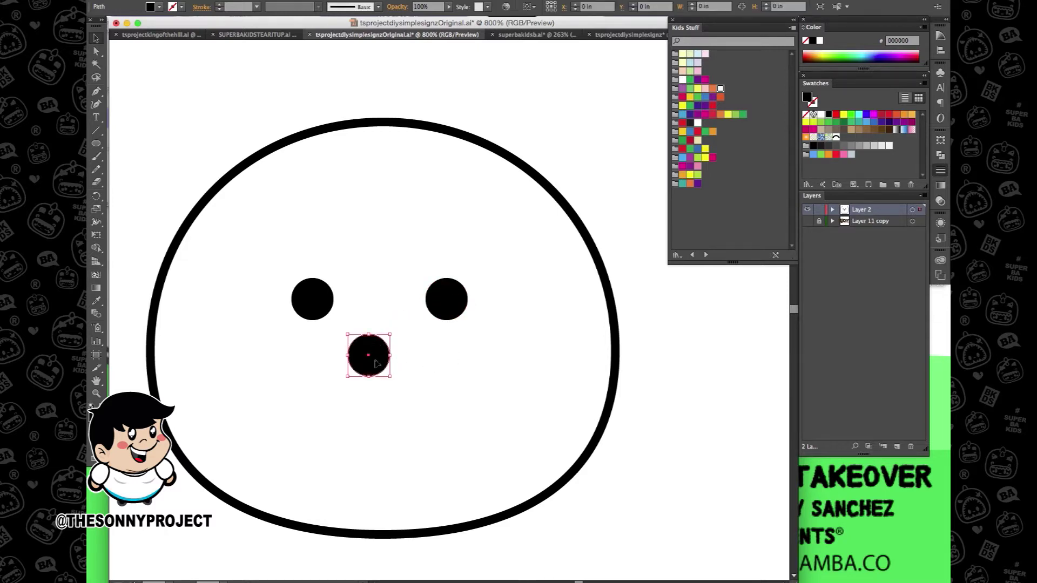
pyautogui.press('Delete')
pyautogui.moveTo(440, 312); pyautogui.dragTo(355, 320)
pyautogui.press('super+z')
pyautogui.press('super+z')
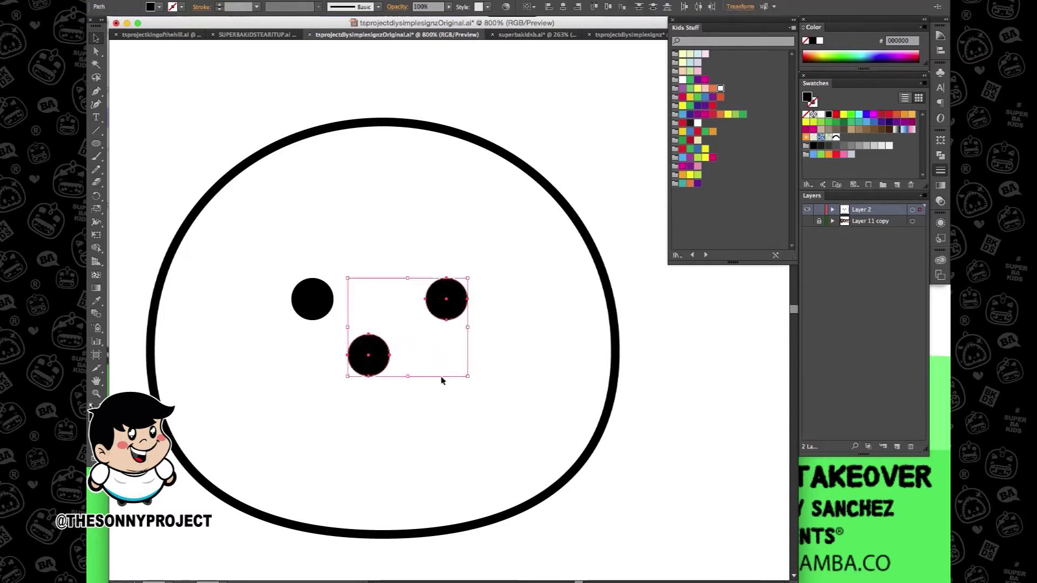
pyautogui.press('Delete')
# Step: Duplicate the left eye horizontally onto the right half of the face
pyautogui.click(322, 296)
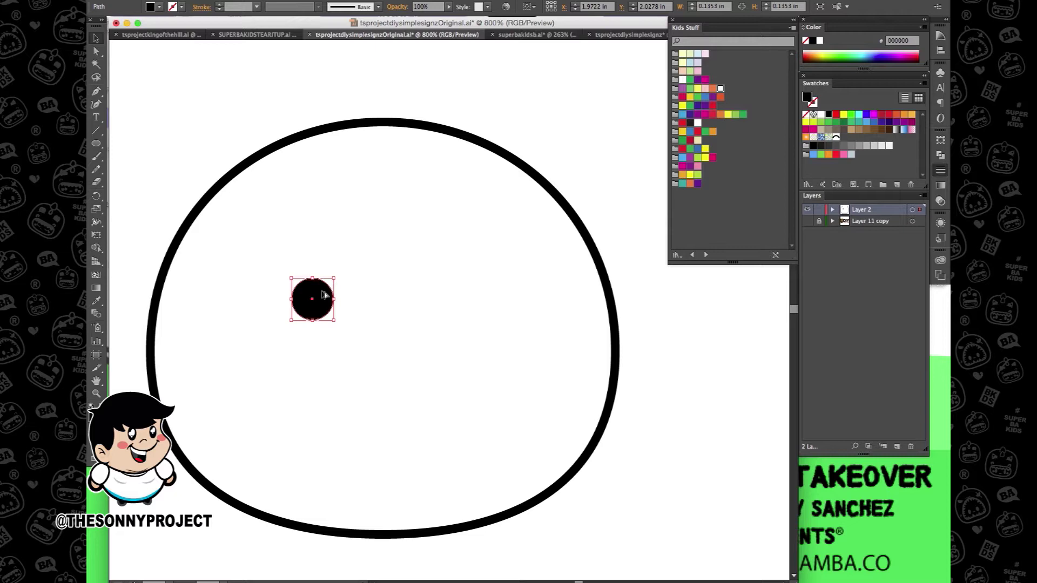
pyautogui.moveTo(322, 296); pyautogui.dragTo(456, 296)
pyautogui.click(395, 346)
# Step: Draw a pale green muzzle ellipse about 0.24 by 0.22 in and position it midway between and just below the eyes
pyautogui.click(96, 143)
pyautogui.moveTo(383, 351); pyautogui.dragTo(428, 391)
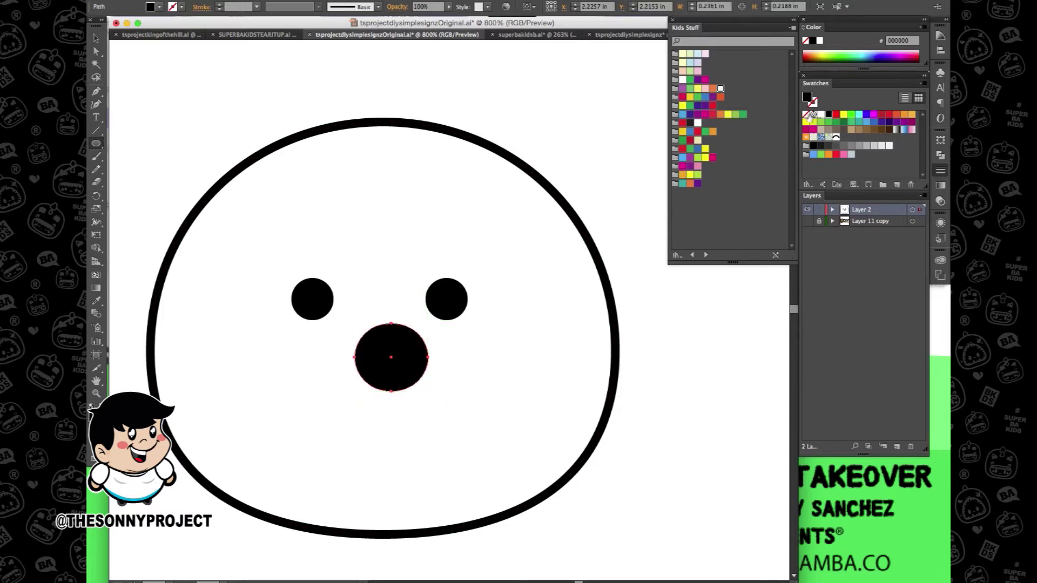
pyautogui.click(691, 54)
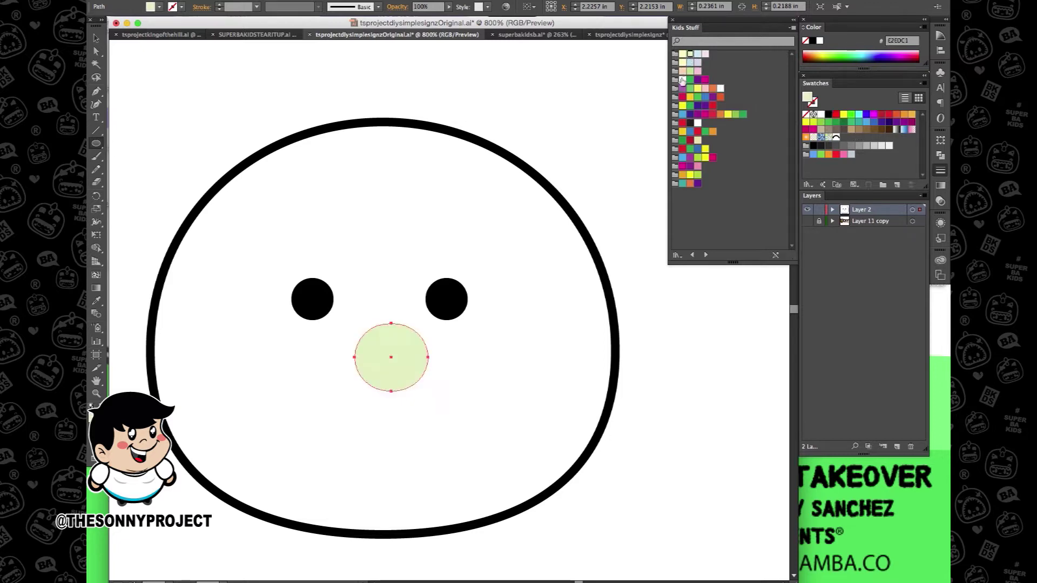
pyautogui.click(97, 38)
pyautogui.moveTo(396, 348); pyautogui.dragTo(384, 340)
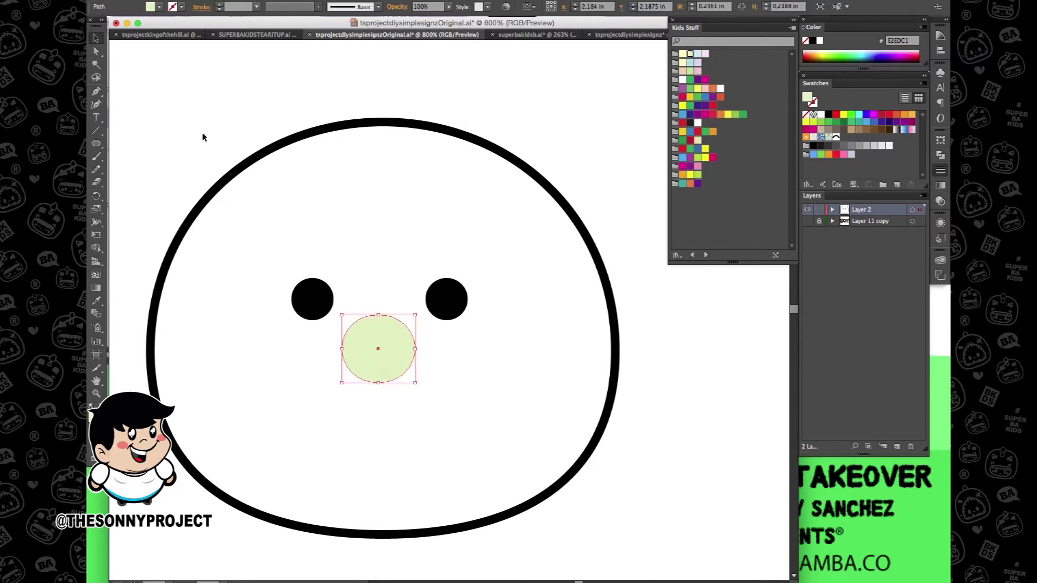
# Step: Reshape the muzzle by pulling its bottom anchor point down slightly and lowering its top anchor point to flatten the upper edge
pyautogui.click(97, 52)
pyautogui.click(378, 385)
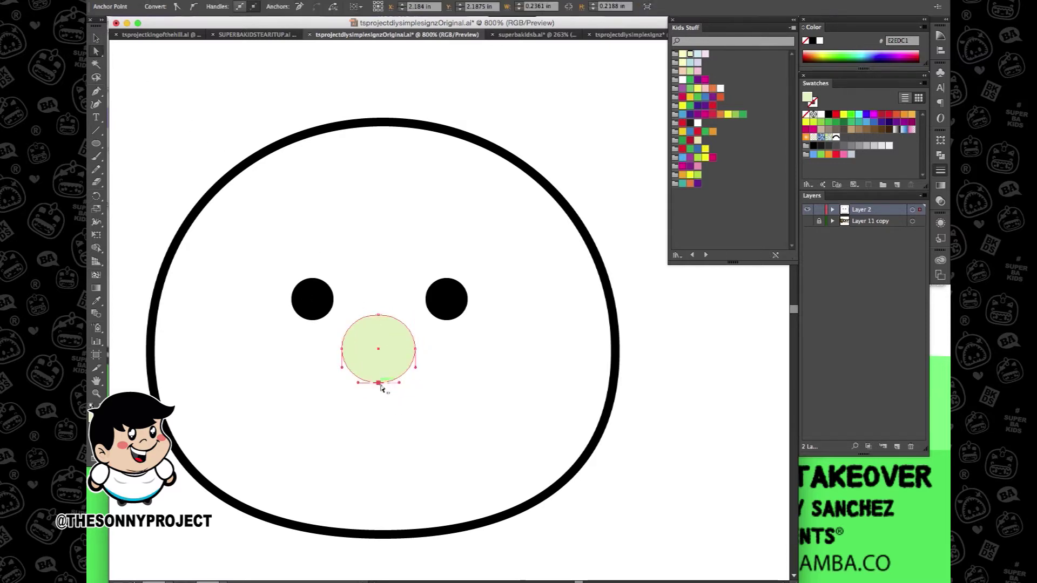
pyautogui.moveTo(378, 384); pyautogui.dragTo(378, 390)
pyautogui.moveTo(368, 301); pyautogui.dragTo(379, 327)
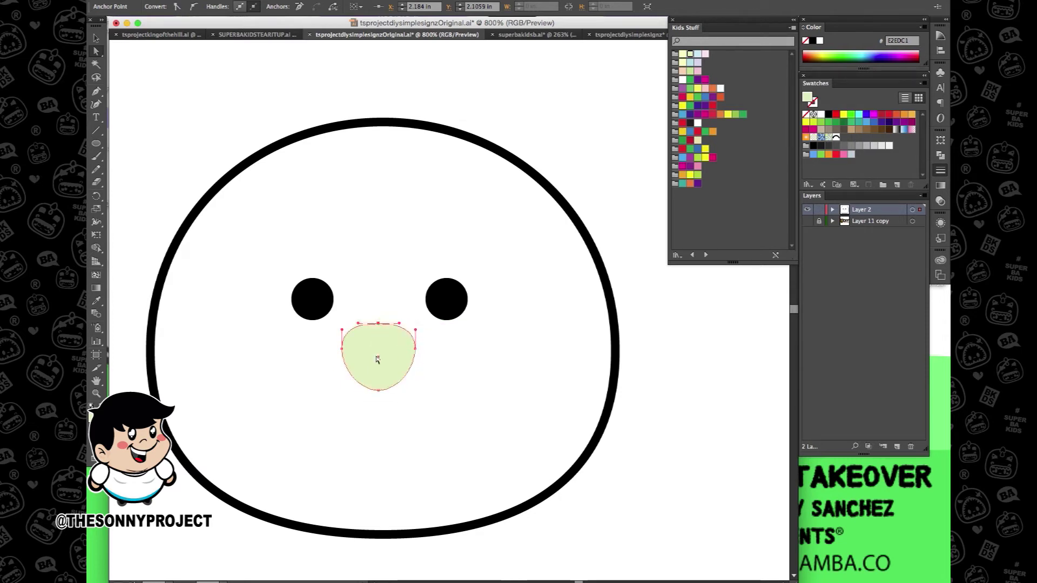
pyautogui.click(155, 85)
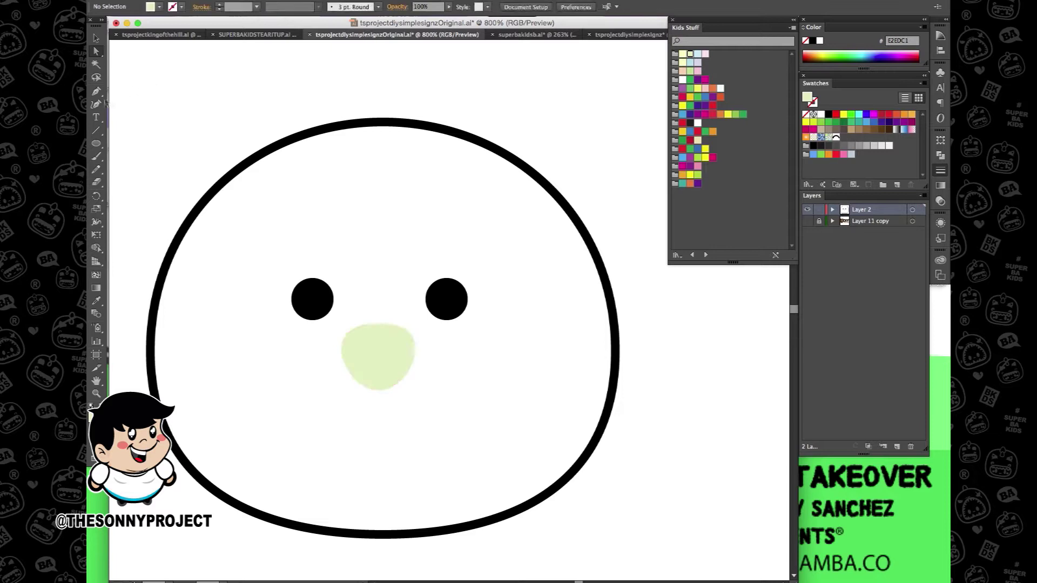
# Step: Duplicate the muzzle shape directly above itself and fill the copy with black
pyautogui.click(372, 357)
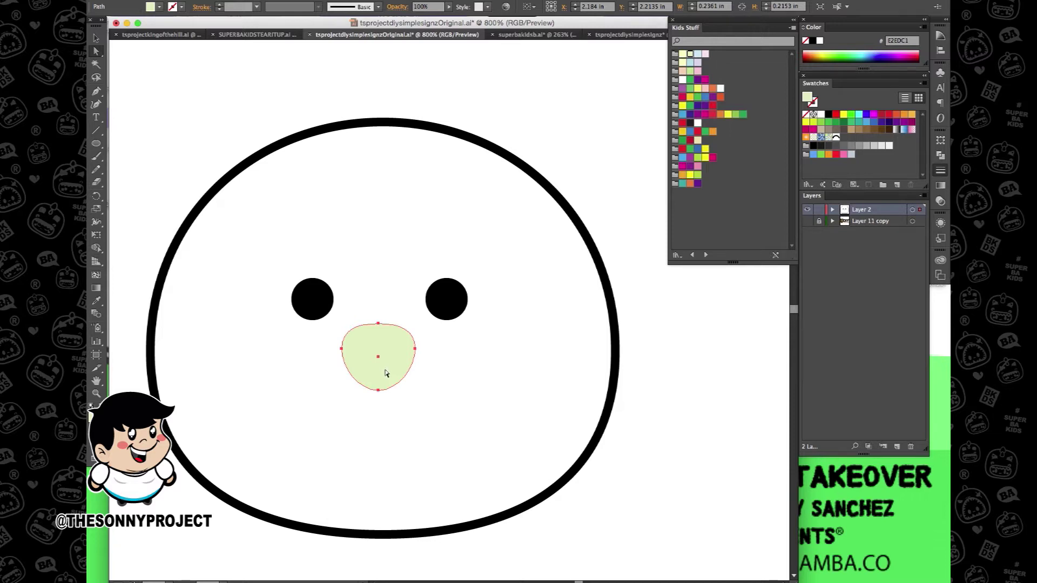
pyautogui.moveTo(373, 354); pyautogui.dragTo(398, 316)
pyautogui.click(829, 114)
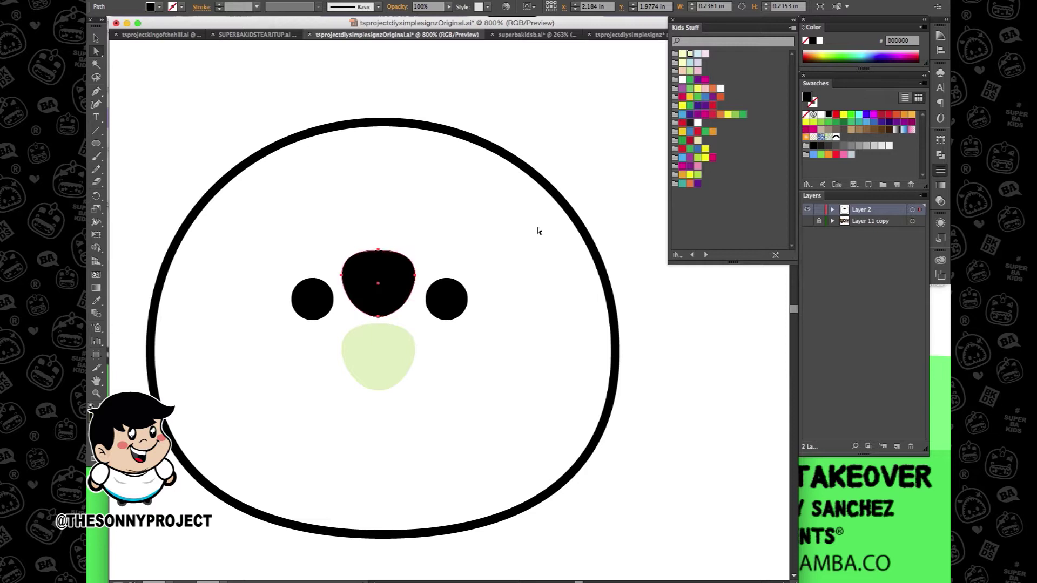
# Step: Shrink the black copy to about 0.05 in wide and place it as a nose on the upper part of the muzzle
pyautogui.click(98, 40)
pyautogui.moveTo(415, 319); pyautogui.dragTo(390, 354)
pyautogui.scroll(2, 383, 353)
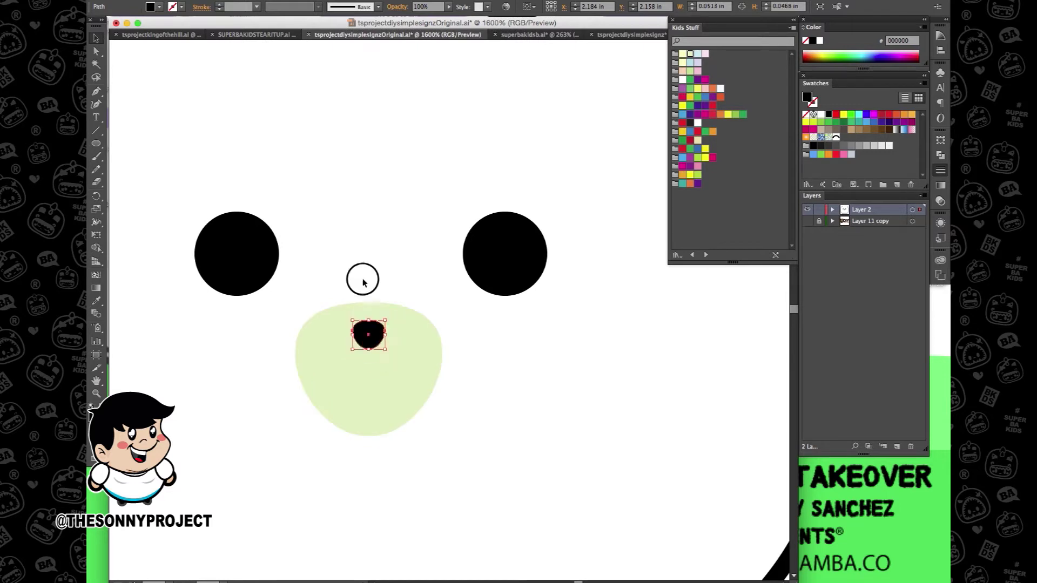
pyautogui.click(364, 284)
pyautogui.scroll(-1, 353, 370)
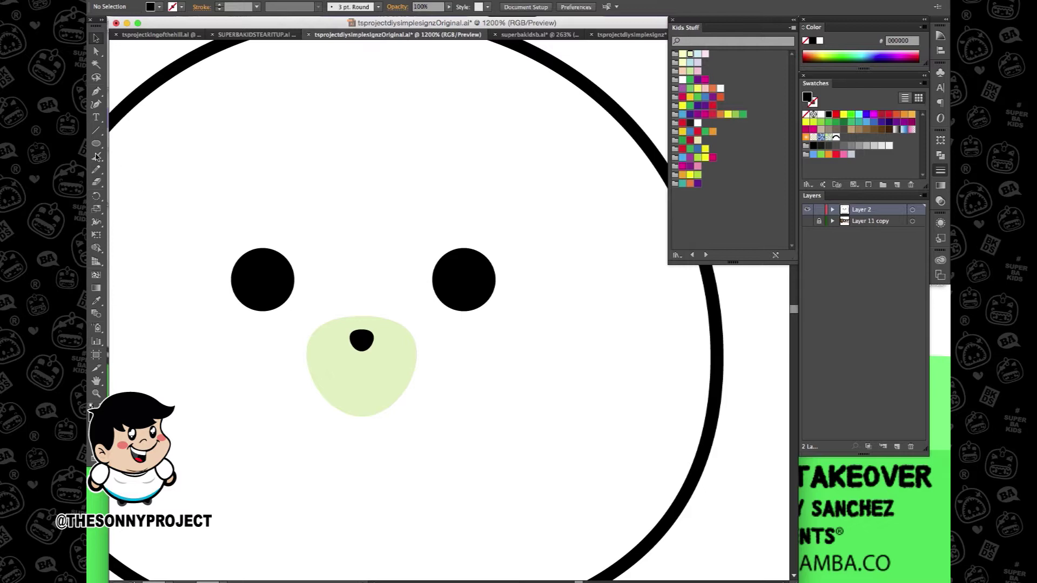
pyautogui.scroll(-1, 266, 352)
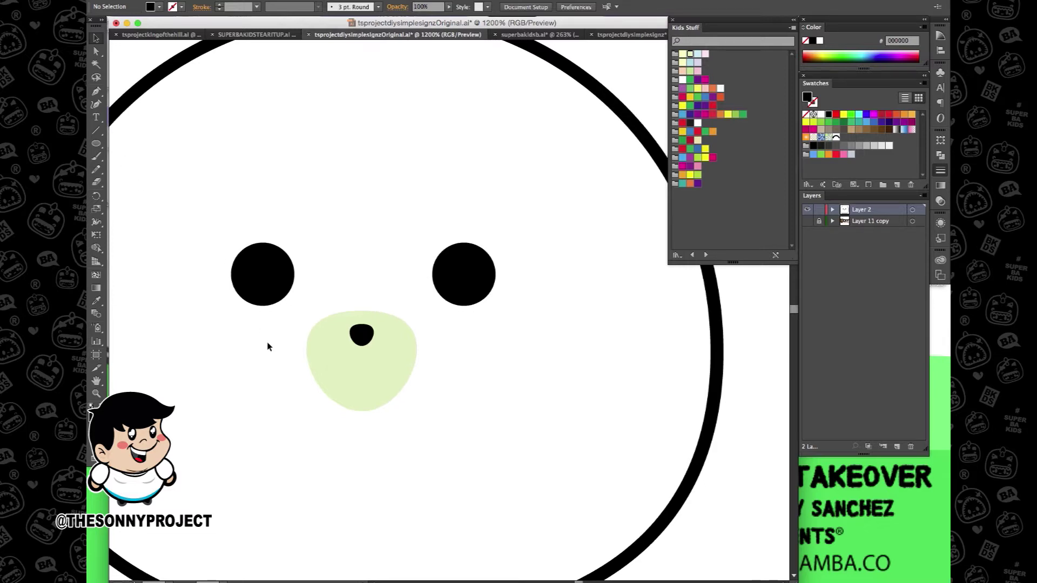
pyautogui.click(97, 132)
pyautogui.click(98, 133)
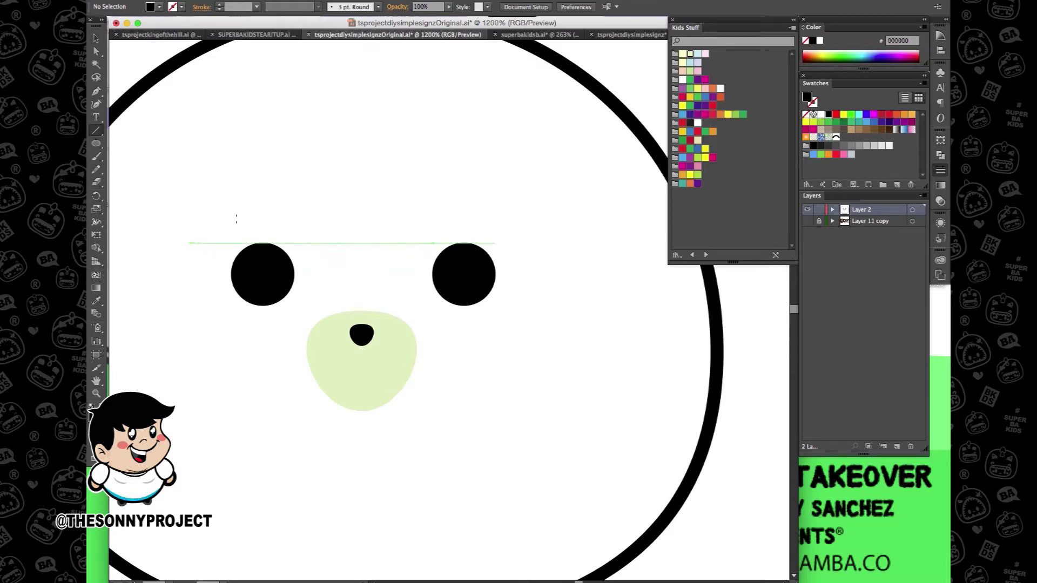
pyautogui.click(273, 206)
pyautogui.press('Escape')
# Step: Draw a short straight path with the Pen tool above the left eye, slanting up towards the centre, about 0.13 by 0.06 in
pyautogui.click(96, 92)
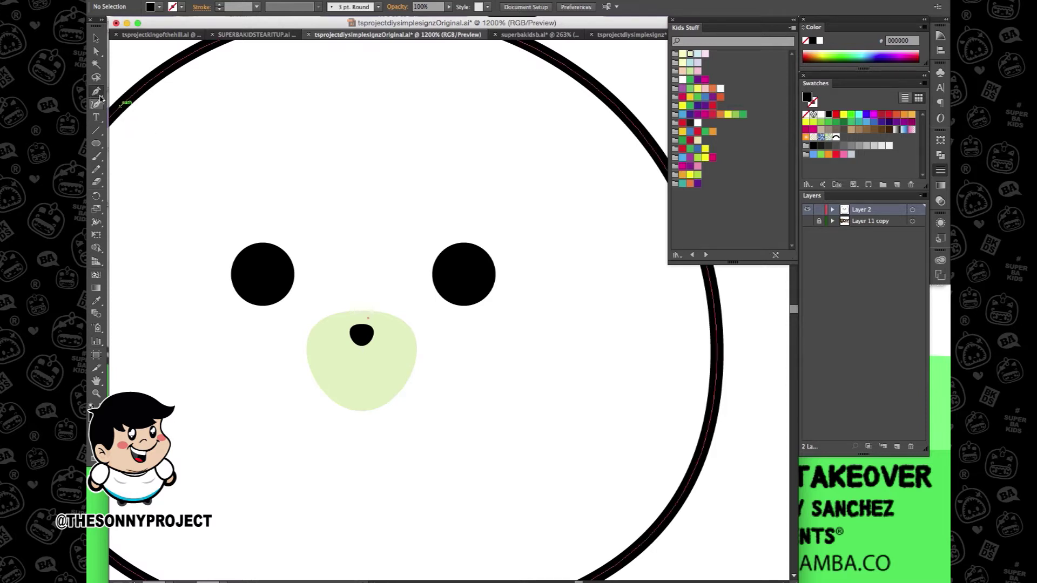
pyautogui.click(97, 92)
pyautogui.click(200, 226)
pyautogui.click(261, 200)
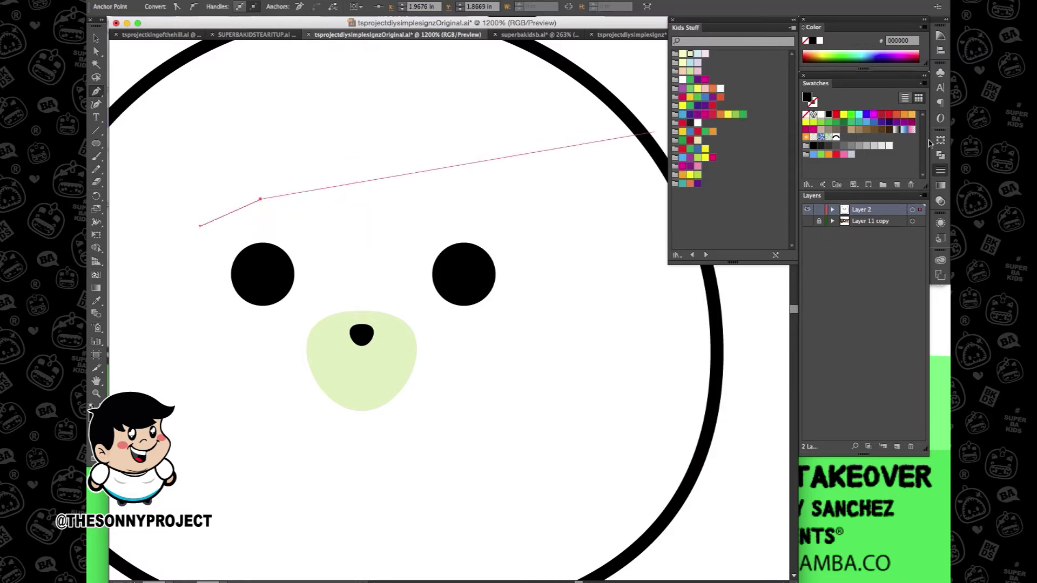
pyautogui.click(97, 39)
pyautogui.moveTo(209, 191); pyautogui.dragTo(256, 223)
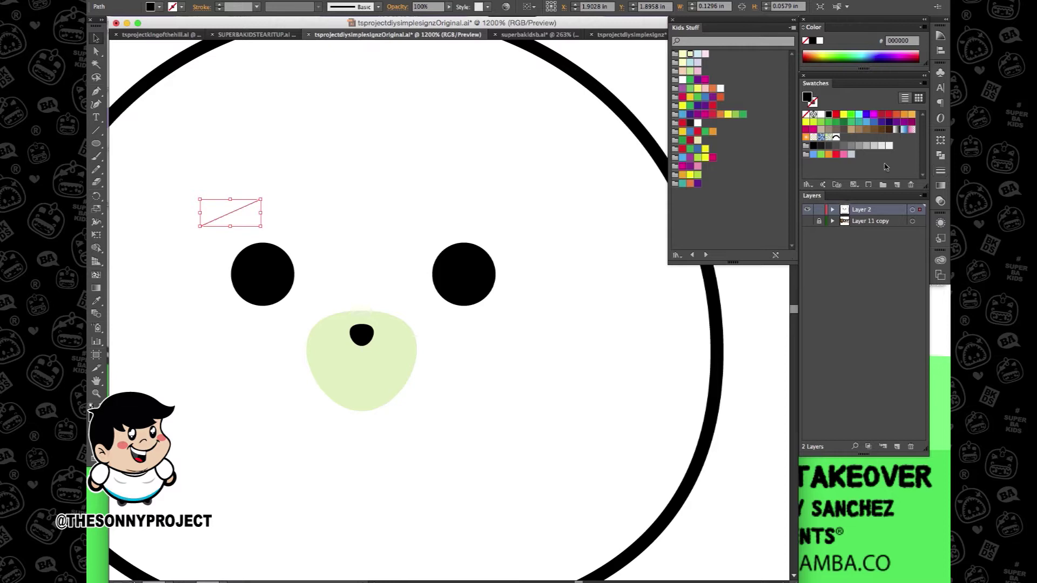
# Step: Give the eyebrow line a 4 pt stroke with round caps and round corner joins
pyautogui.click(938, 172)
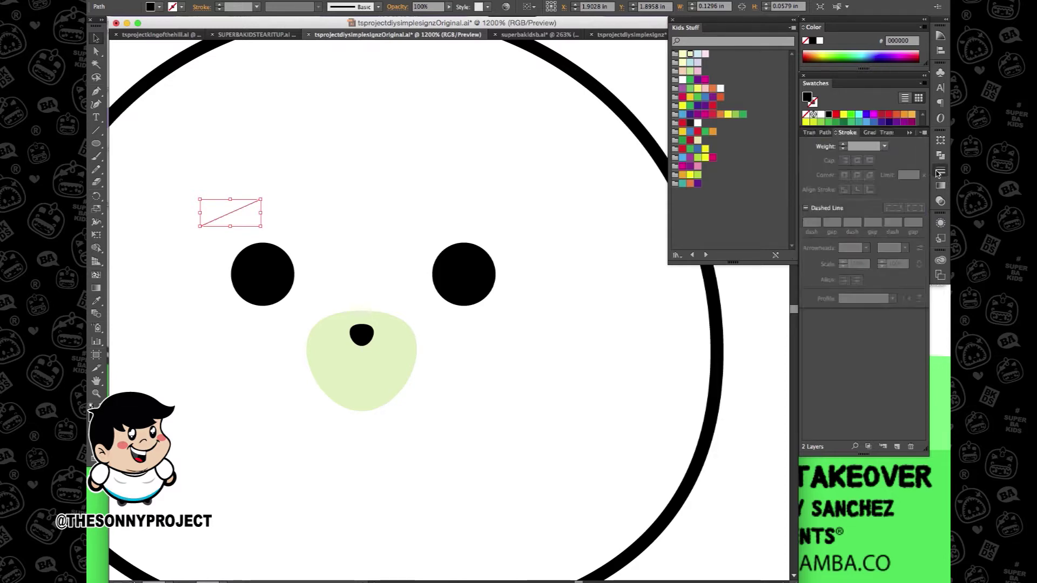
pyautogui.click(844, 145)
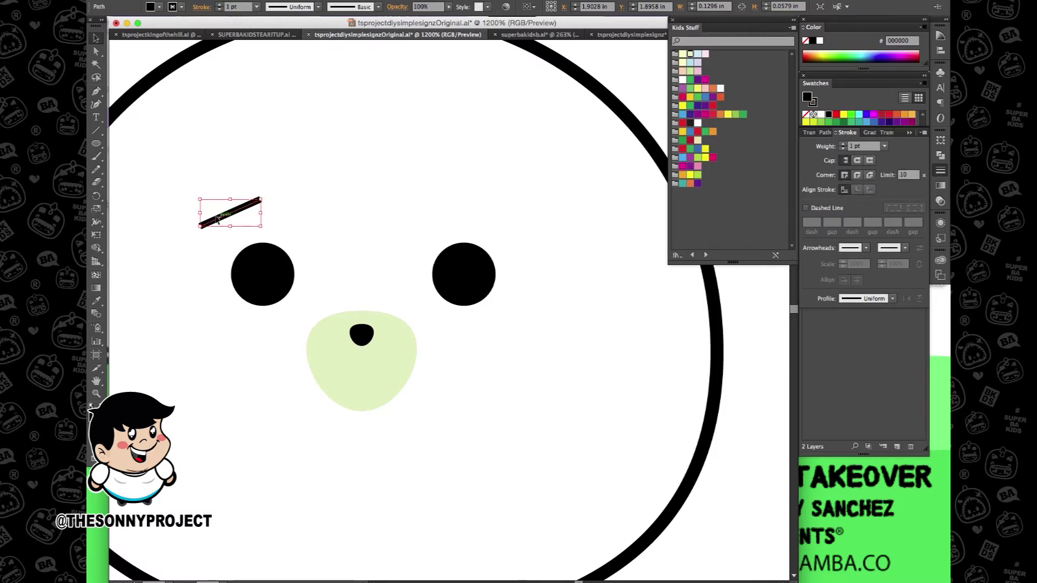
pyautogui.click(858, 160)
pyautogui.click(857, 175)
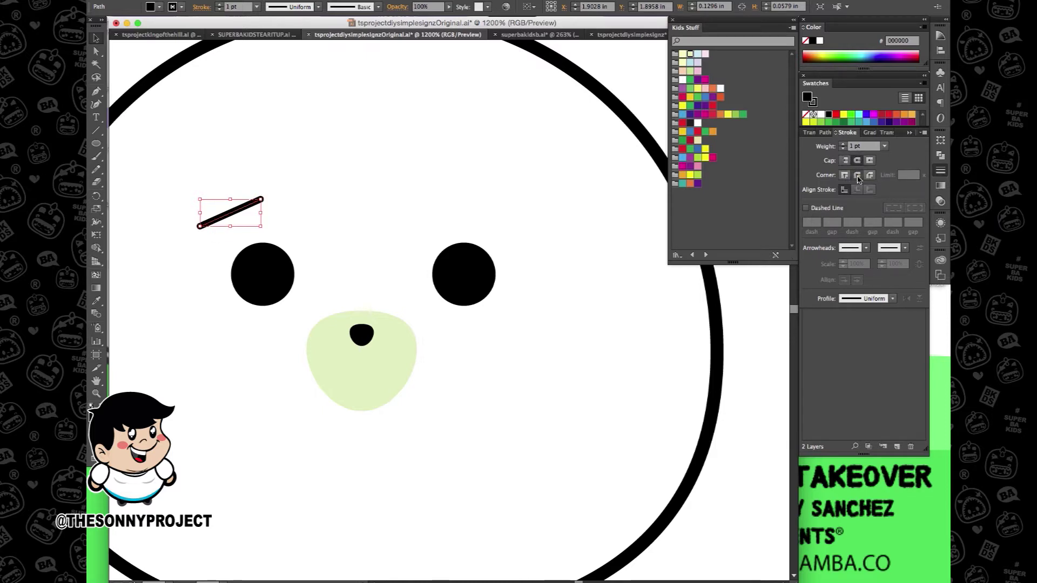
pyautogui.click(844, 146)
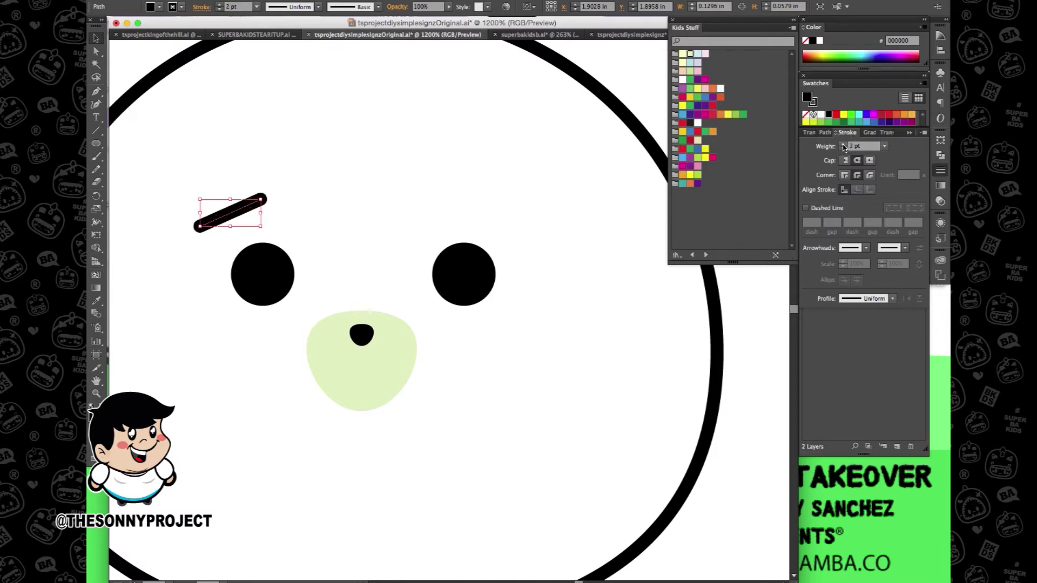
pyautogui.click(844, 146)
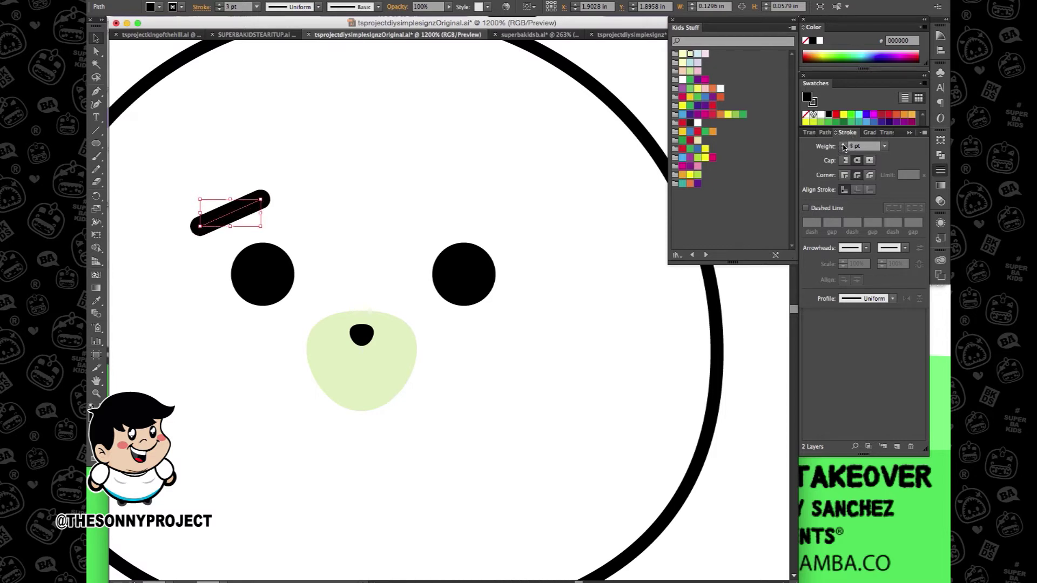
pyautogui.click(844, 146)
pyautogui.click(295, 224)
pyautogui.click(252, 211)
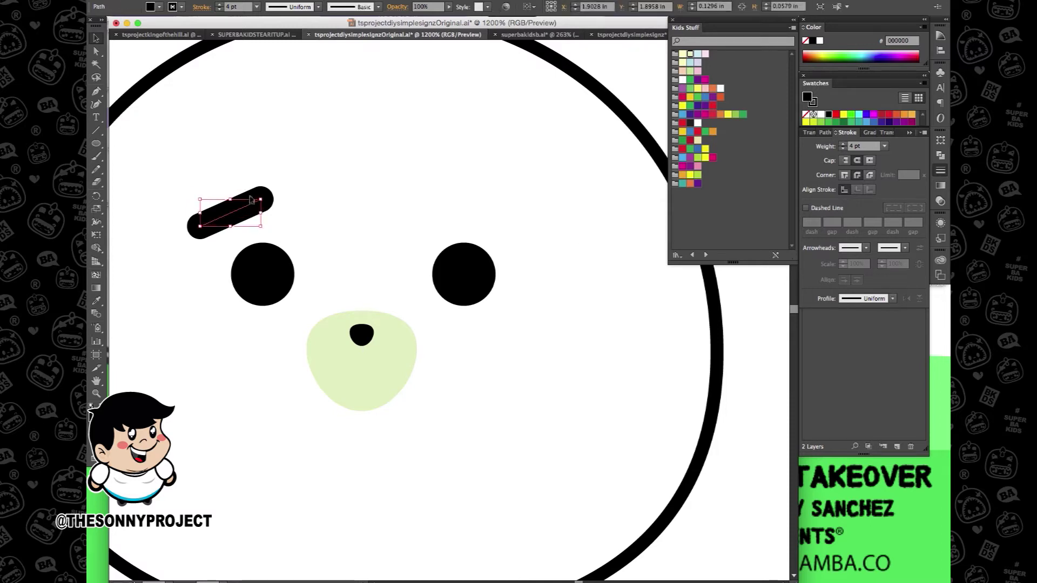
# Step: Try enlarging the stroked eyebrow line about its centre and undo each resize
pyautogui.scroll(-2, 242, 219)
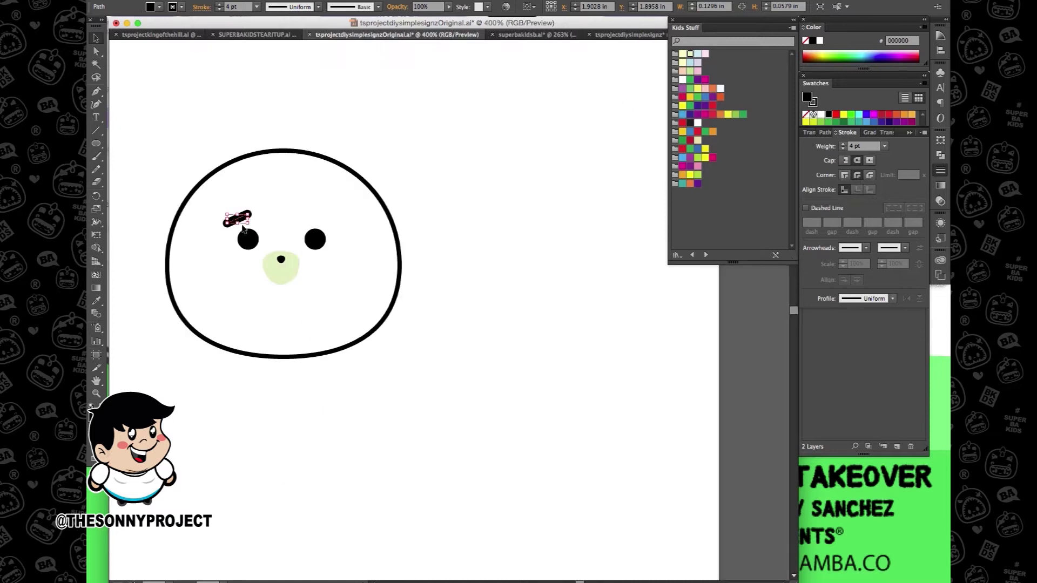
pyautogui.moveTo(248, 225); pyautogui.dragTo(250, 224)
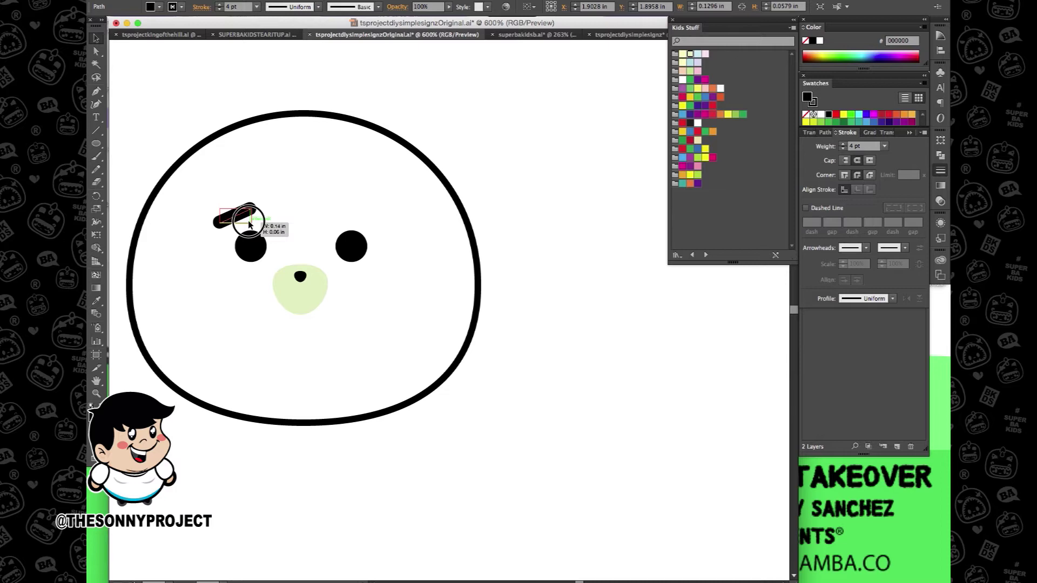
pyautogui.moveTo(248, 225); pyautogui.dragTo(306, 289)
pyautogui.press('super+z')
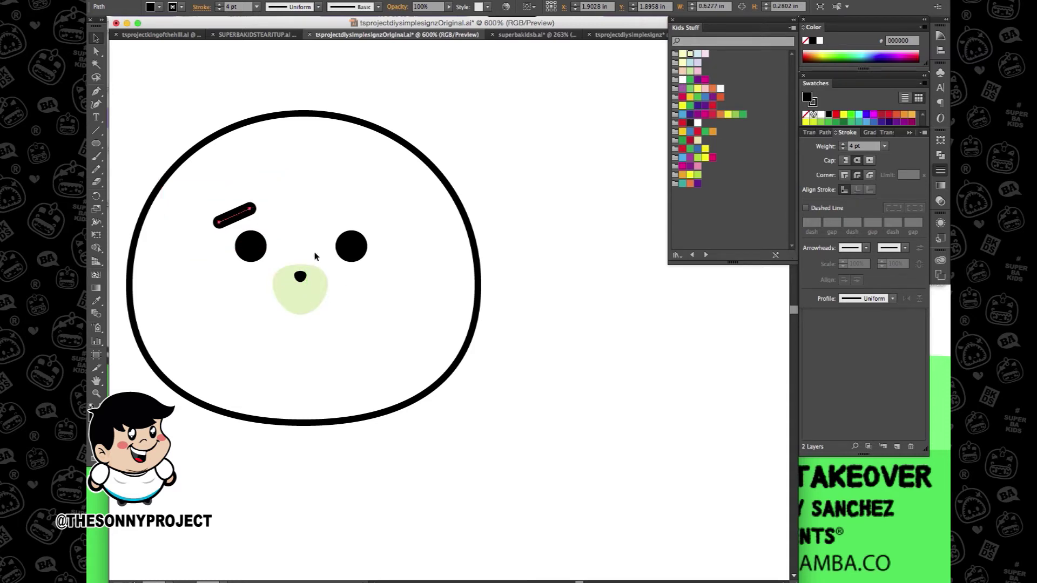
pyautogui.moveTo(254, 226); pyautogui.dragTo(311, 255)
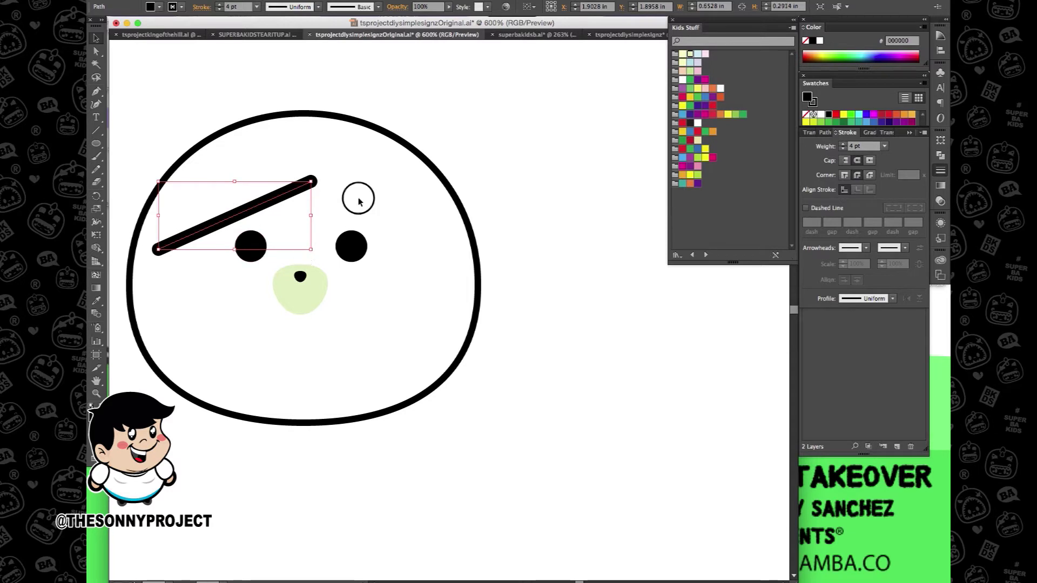
pyautogui.click(356, 205)
pyautogui.press('super+z')
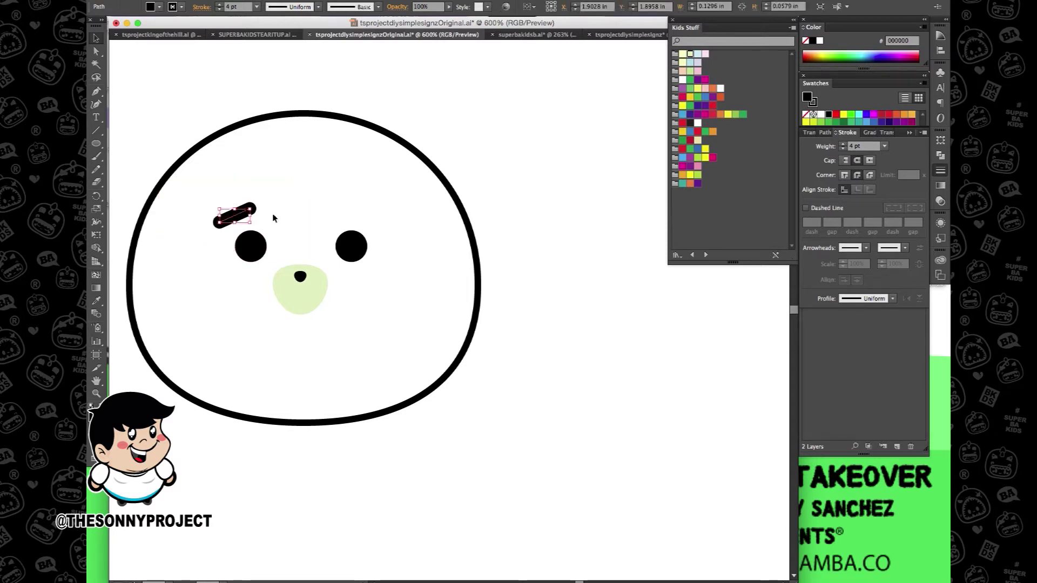
# Step: Convert the eyebrow line into a filled shape with Outline Stroke
pyautogui.click(273, 215)
pyautogui.scroll(1, 210, 228)
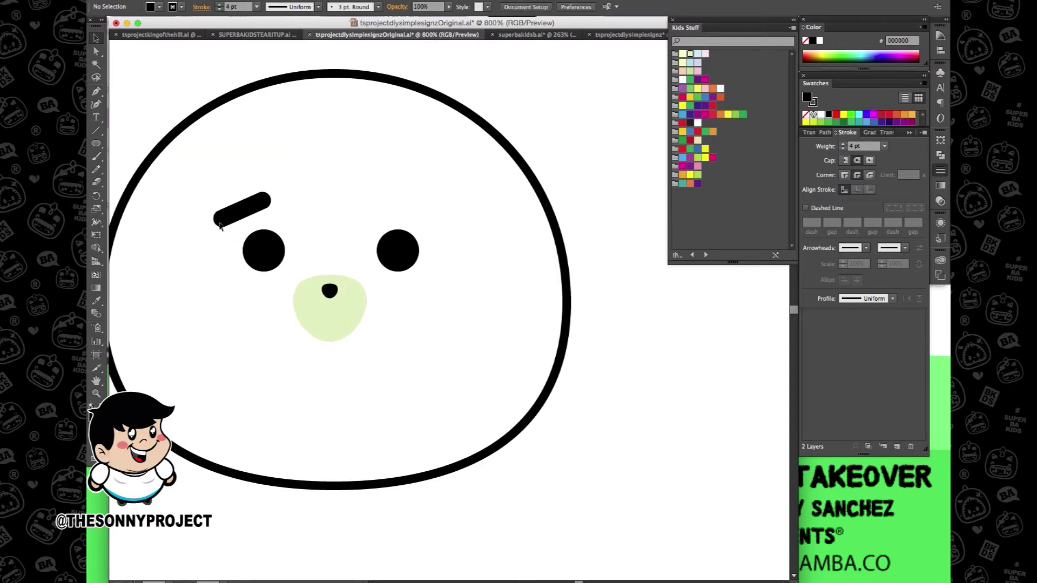
pyautogui.click(246, 211)
pyautogui.click(216, 0)
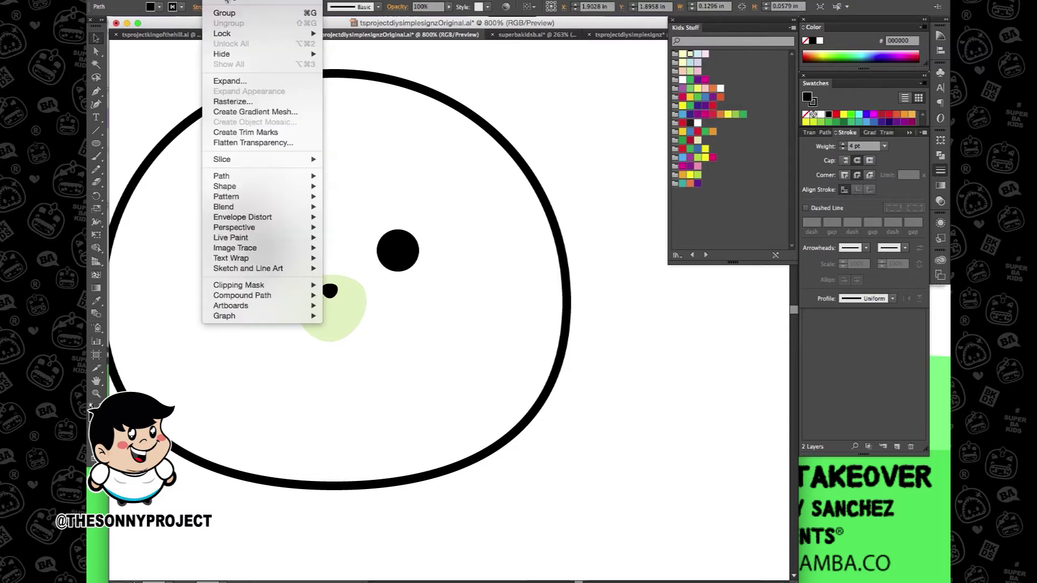
pyautogui.moveTo(259, 177)
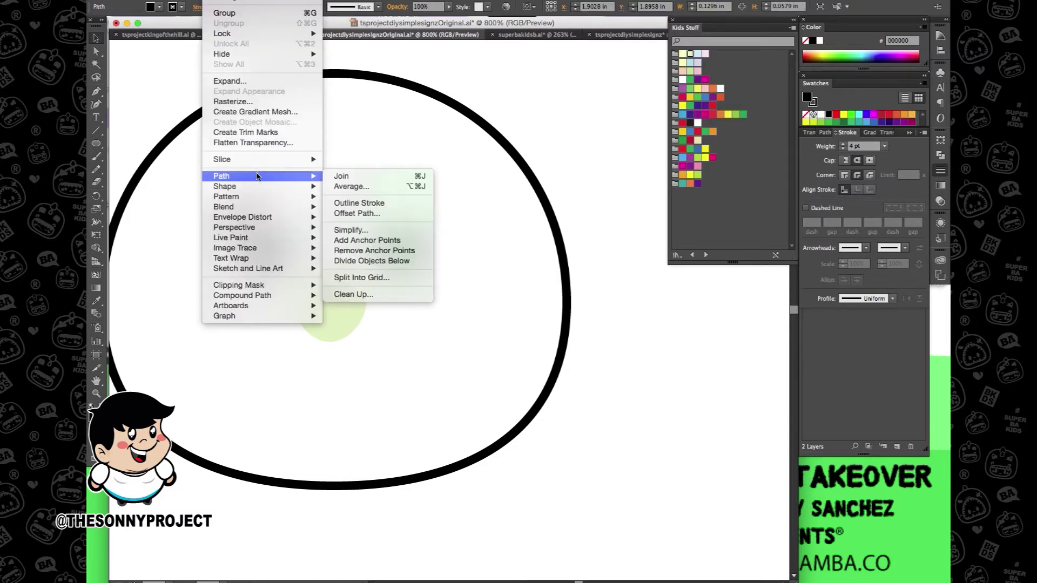
pyautogui.click(348, 203)
pyautogui.click(282, 221)
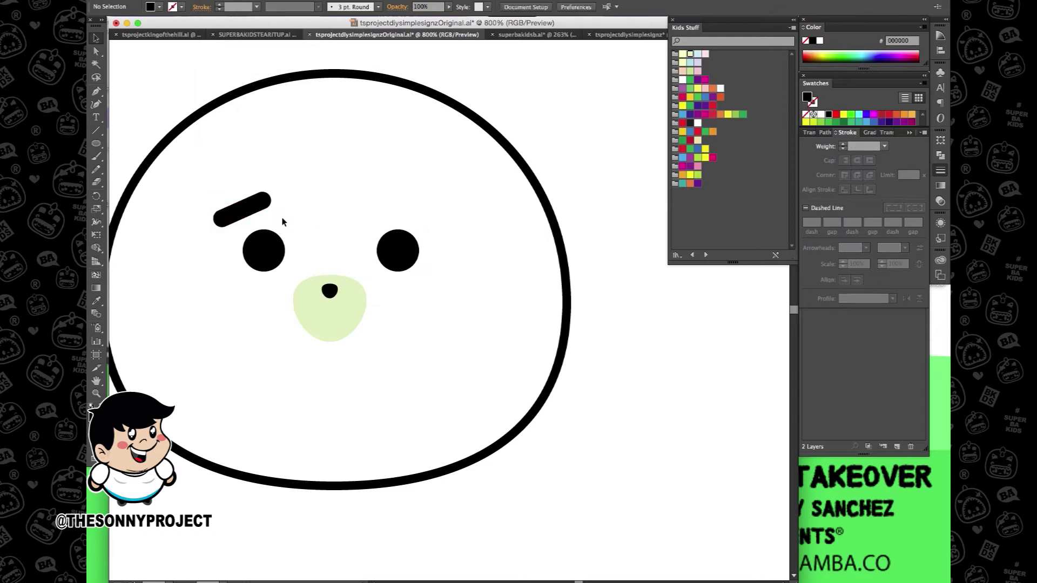
pyautogui.click(254, 203)
pyautogui.click(187, 0)
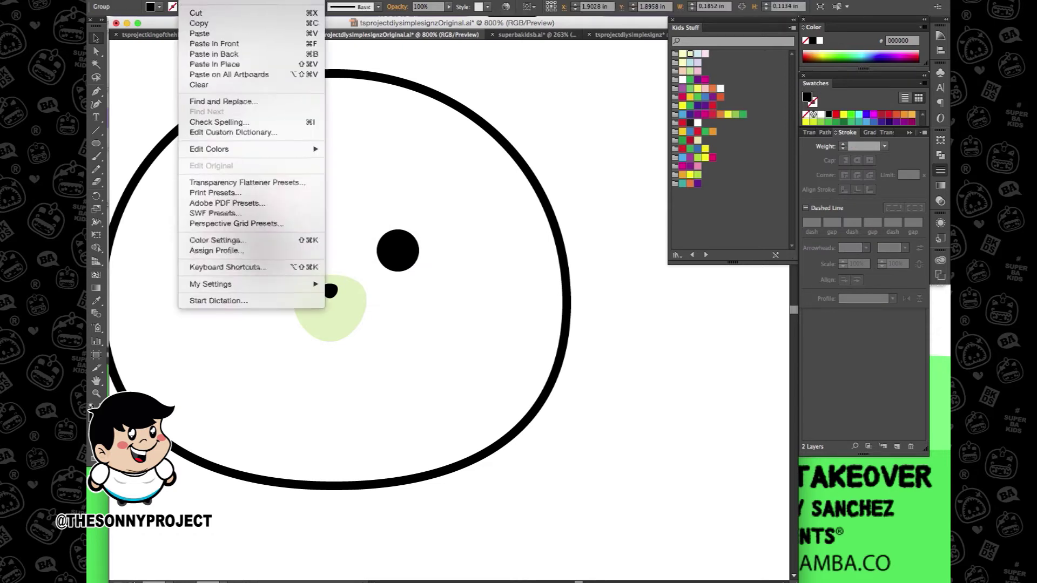
pyautogui.moveTo(216, 0)
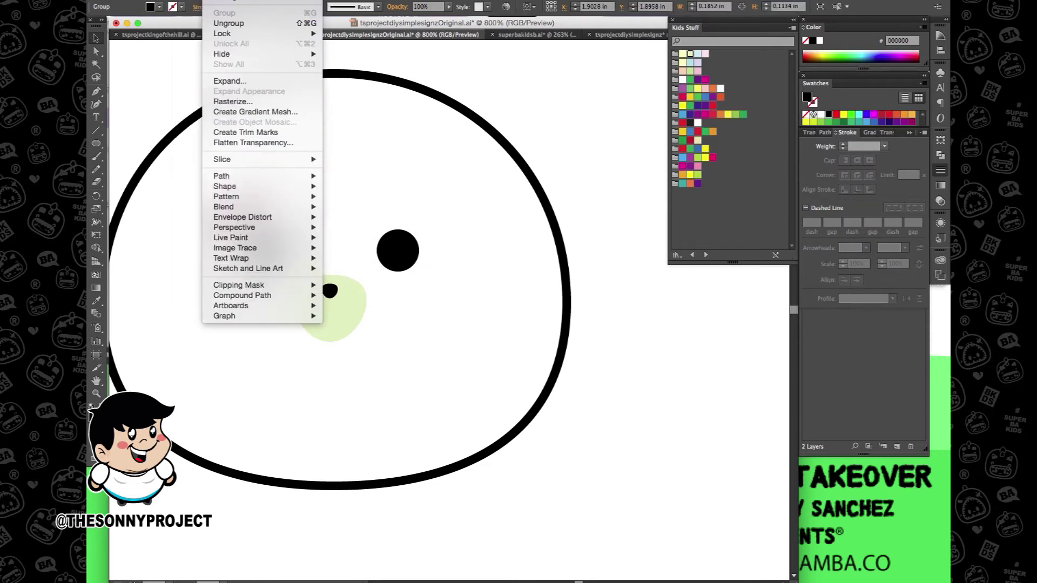
pyautogui.press('Escape')
pyautogui.click(290, 192)
# Step: Duplicate the outlined eyebrow and place the copy about 0.5 in across, above the right eye
pyautogui.click(251, 210)
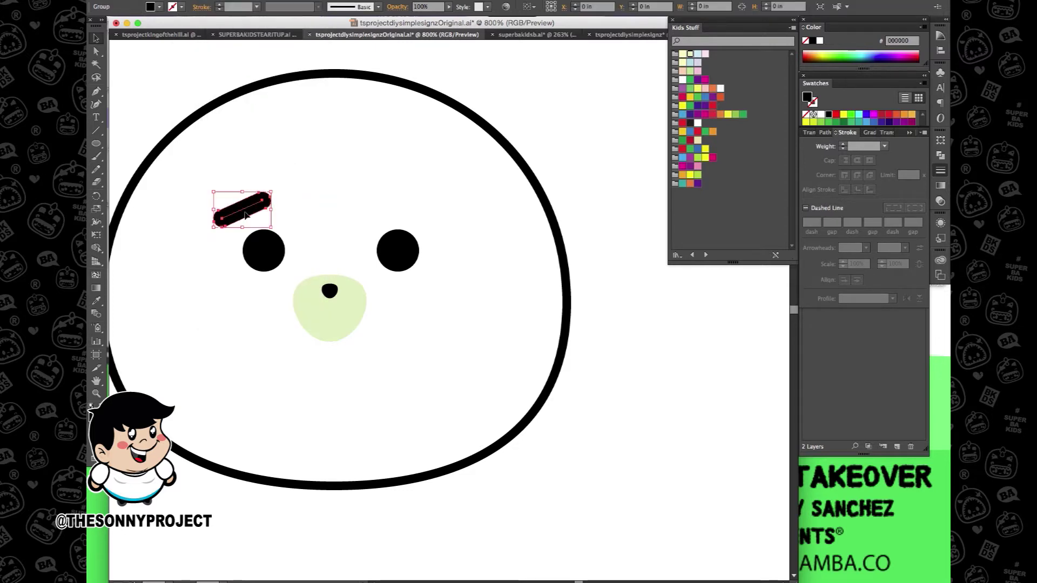
pyautogui.scroll(2, 246, 215)
pyautogui.scroll(-2, 246, 215)
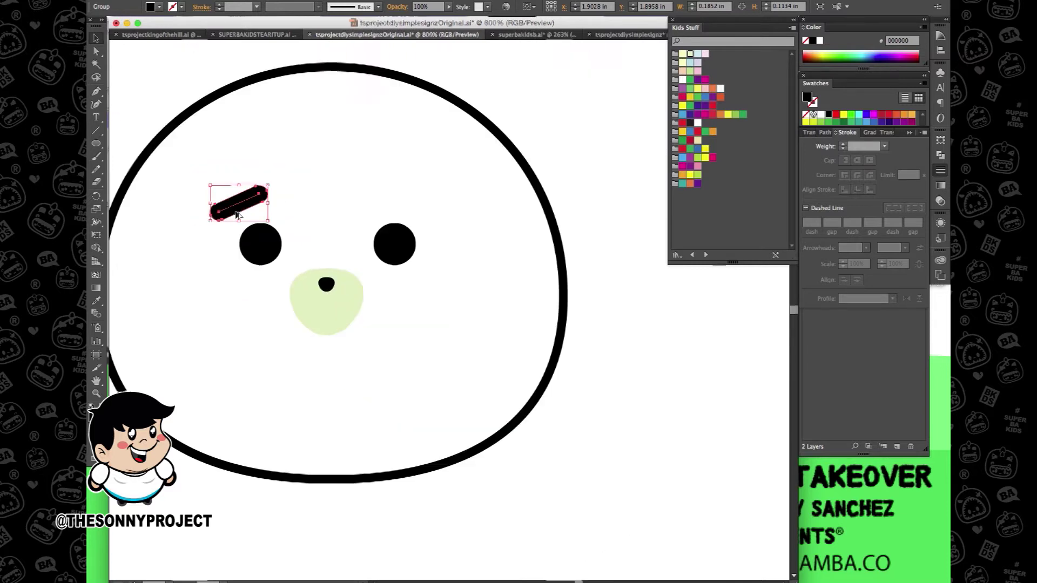
pyautogui.click(305, 208)
pyautogui.moveTo(232, 204); pyautogui.dragTo(393, 198)
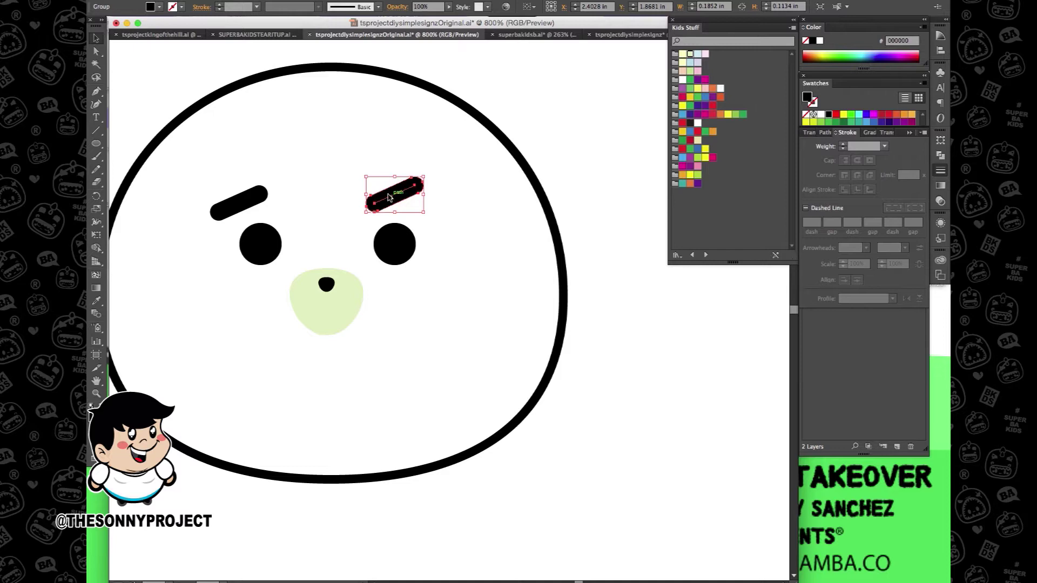
pyautogui.rightClick(392, 198)
pyautogui.moveTo(432, 276)
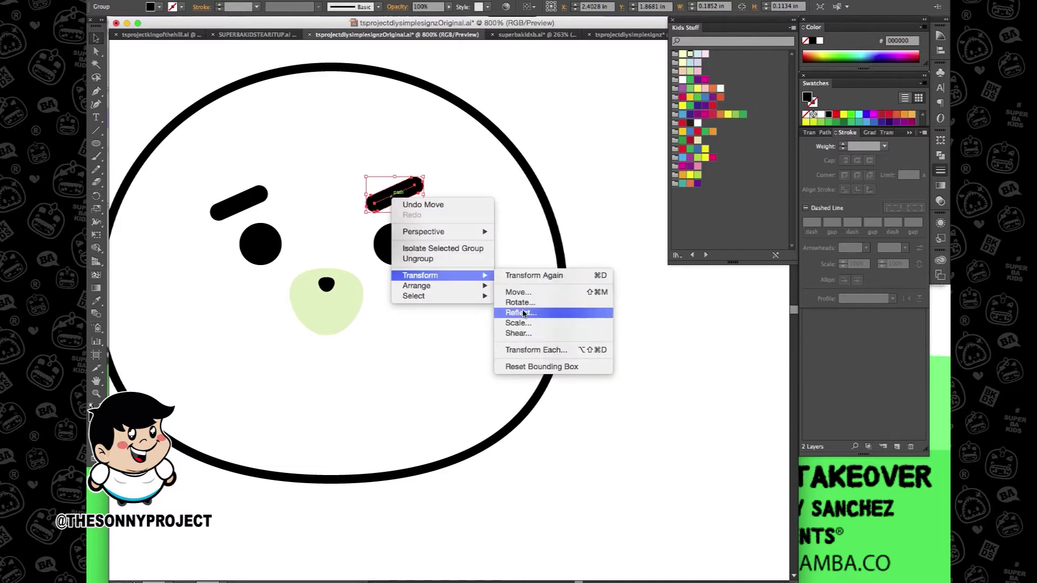
pyautogui.click(331, 231)
pyautogui.click(340, 191)
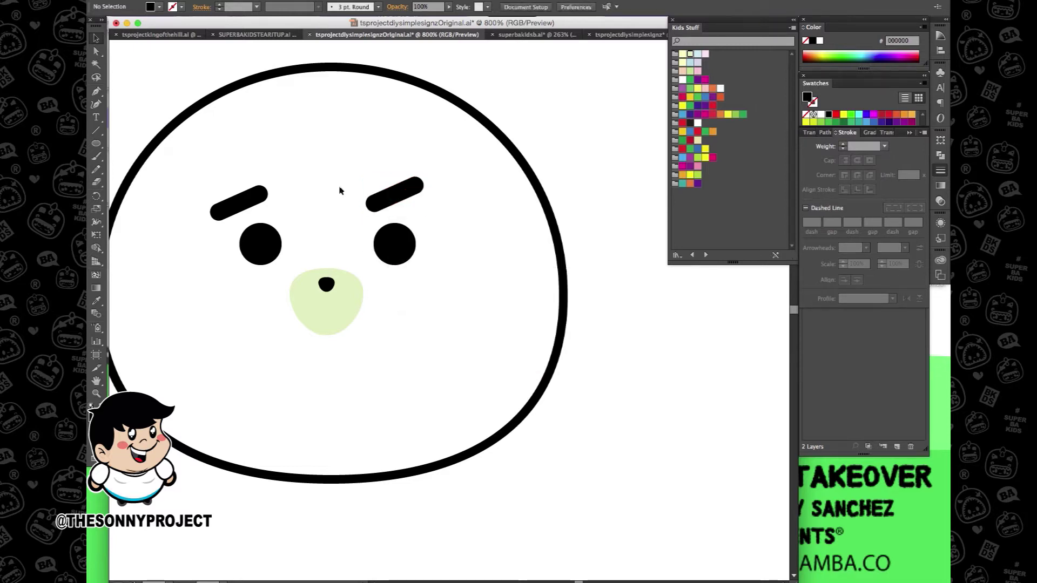
pyautogui.click(388, 198)
pyautogui.rightClick(388, 199)
pyautogui.moveTo(431, 286)
pyautogui.click(352, 192)
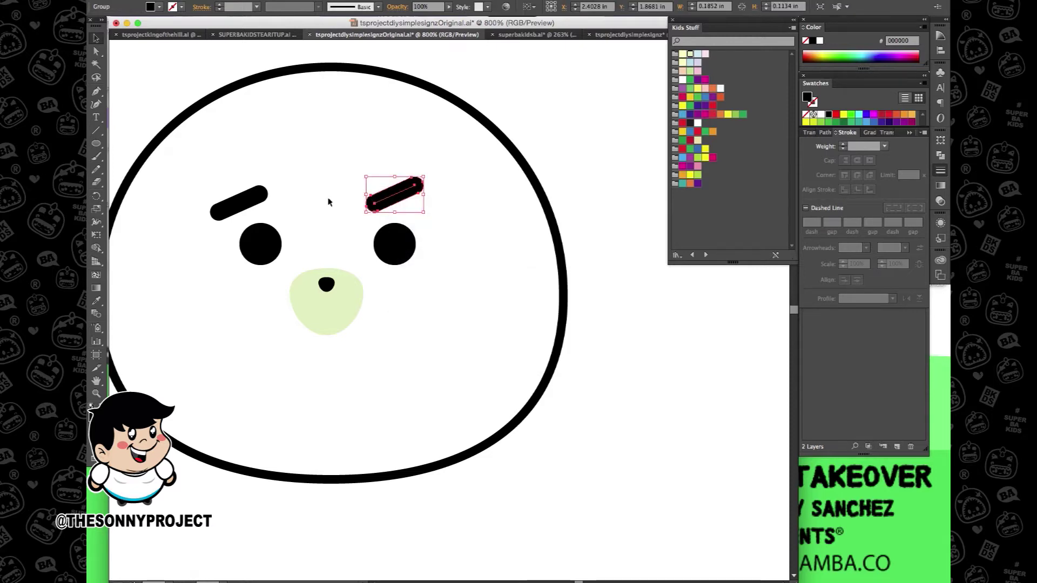
pyautogui.click(326, 203)
# Step: Reflect the copied eyebrow across the vertical axis and shift it slightly outward above the right eye
pyautogui.click(397, 191)
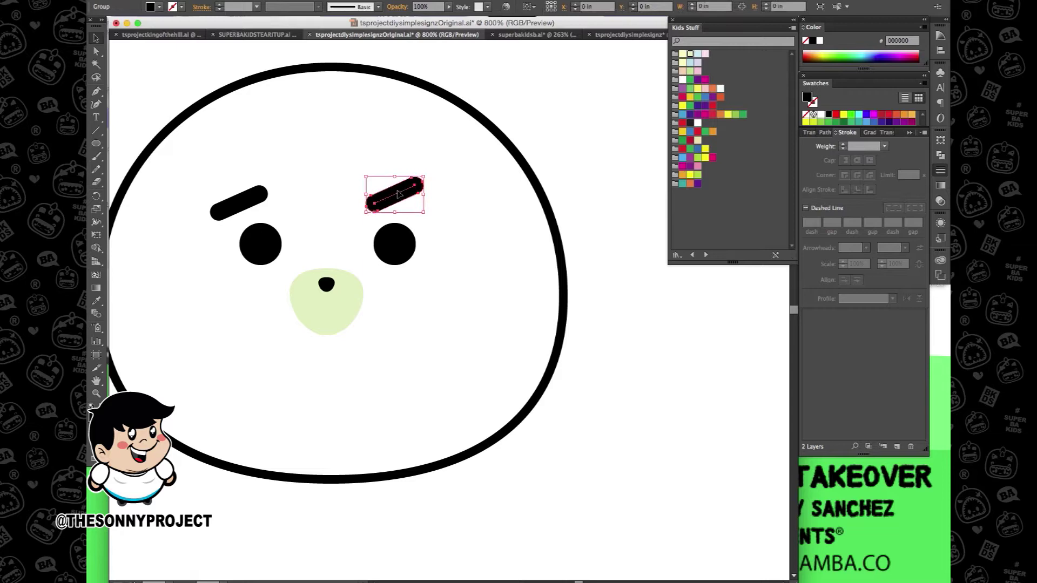
pyautogui.rightClick(398, 193)
pyautogui.moveTo(435, 270)
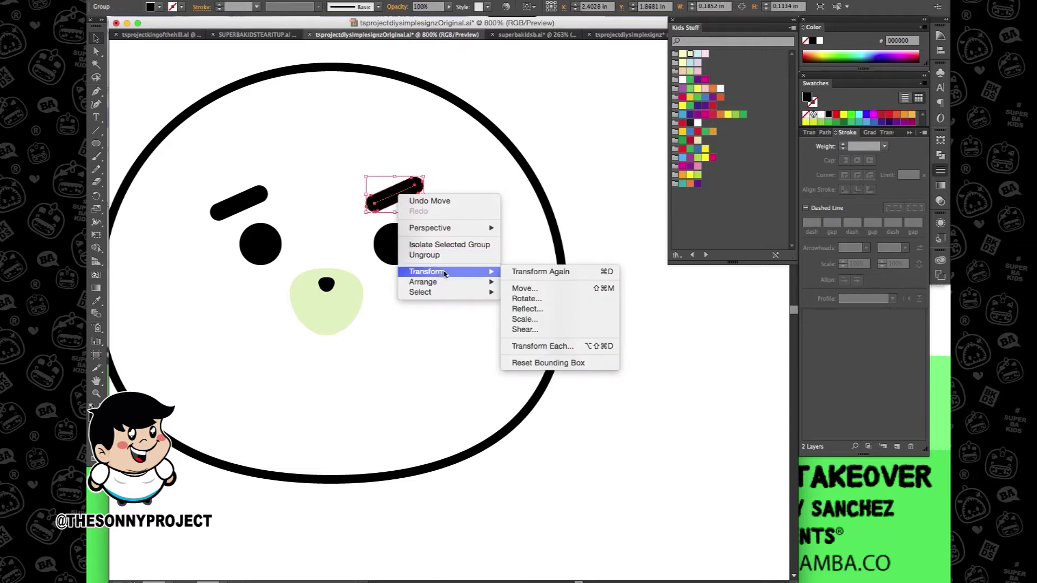
pyautogui.click(523, 307)
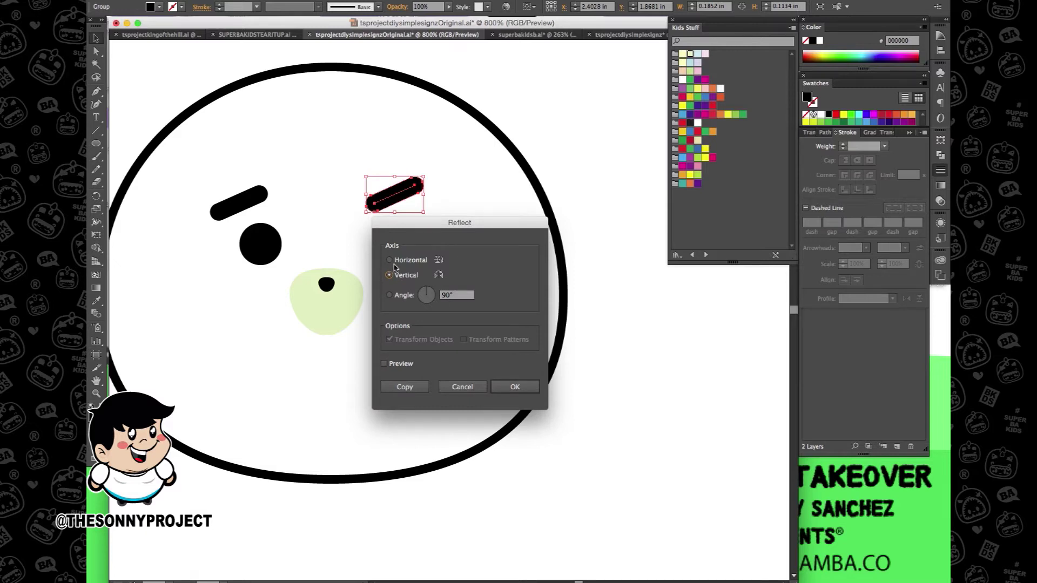
pyautogui.click(511, 387)
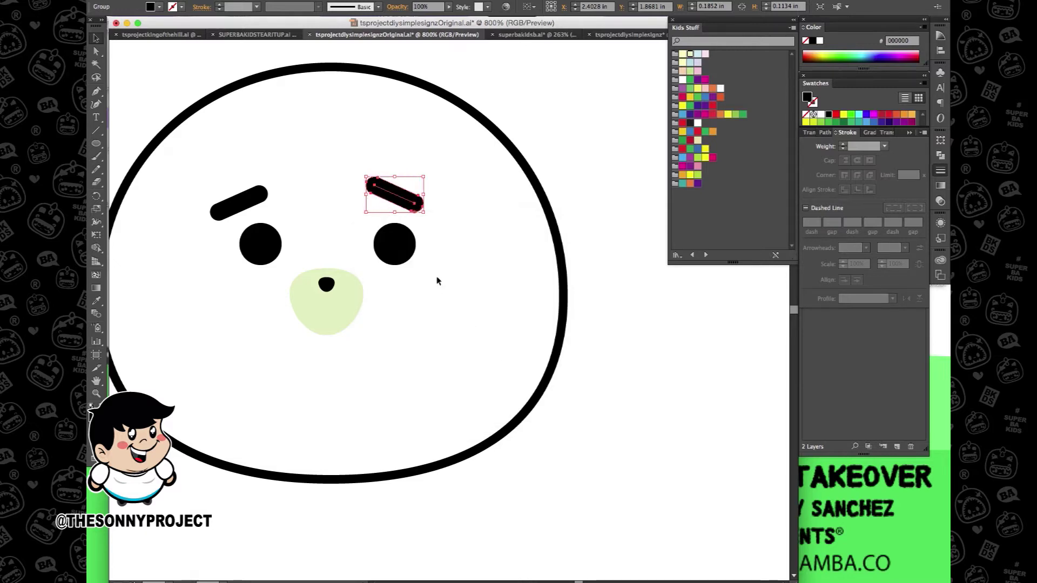
pyautogui.click(420, 214)
pyautogui.moveTo(413, 198); pyautogui.dragTo(416, 201)
pyautogui.click(329, 245)
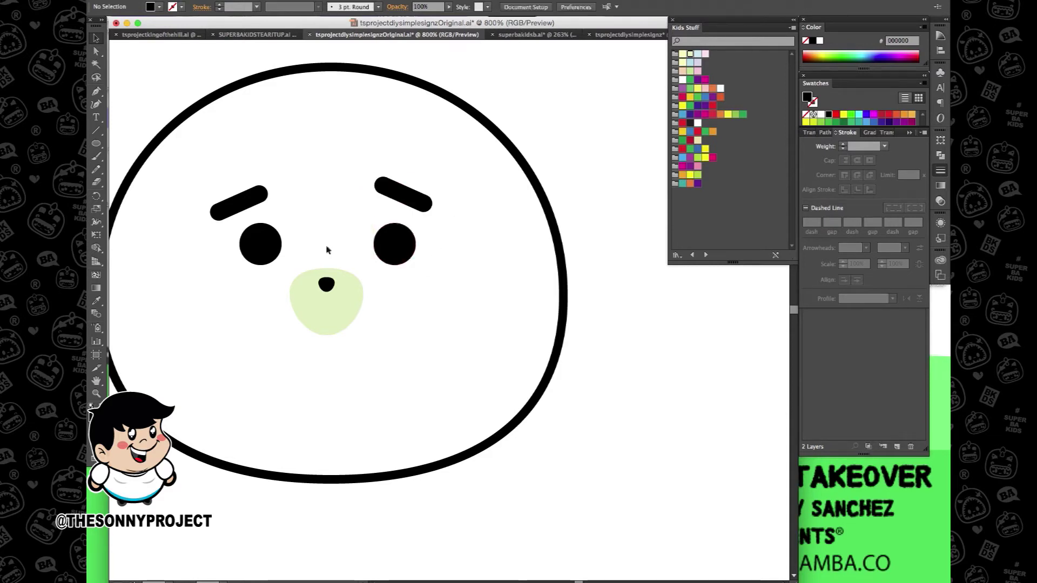
# Step: Move the left eye slightly outward beneath its eyebrow and raise the right eye a little
pyautogui.moveTo(275, 238); pyautogui.dragTo(263, 238)
pyautogui.click(349, 235)
pyautogui.moveTo(393, 246); pyautogui.dragTo(393, 241)
pyautogui.click(338, 218)
pyautogui.moveTo(216, 178); pyautogui.dragTo(272, 250)
pyautogui.click(301, 224)
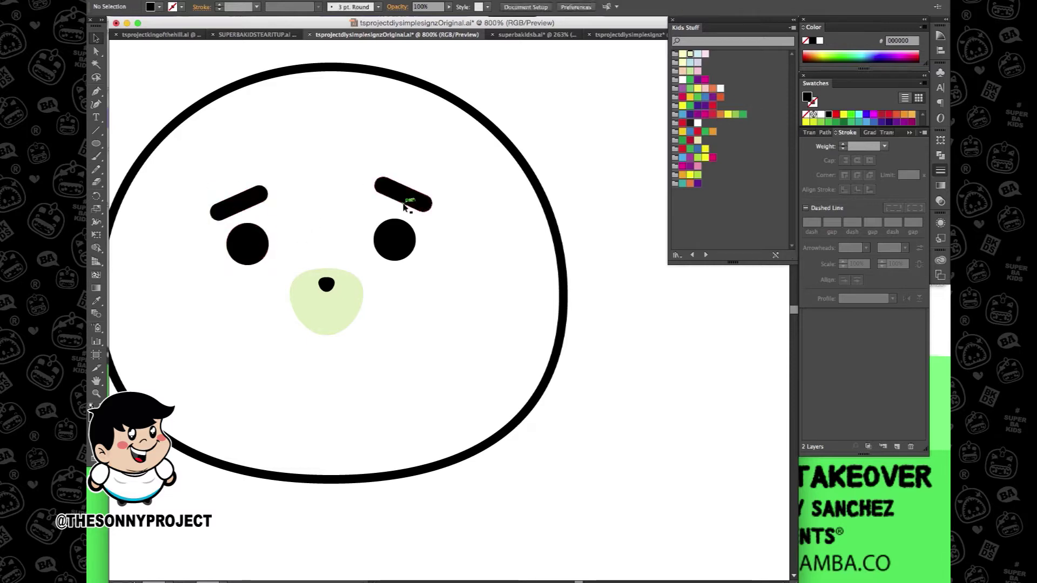
# Step: Delete the right eye and eyebrow and put a duplicate of the left eye and eyebrow in their place
pyautogui.moveTo(364, 178); pyautogui.dragTo(431, 260)
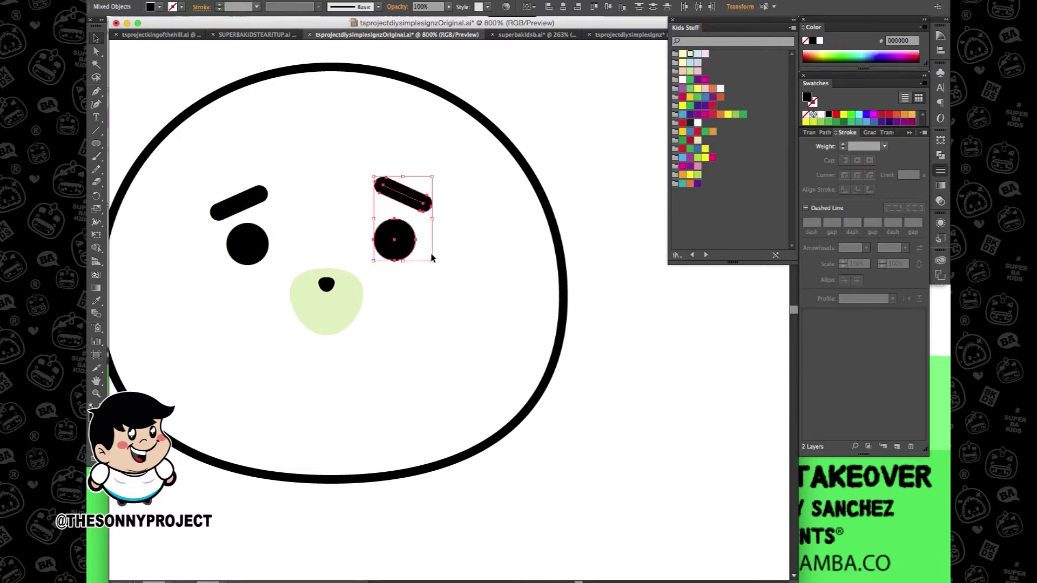
pyautogui.press('Delete')
pyautogui.moveTo(220, 178); pyautogui.dragTo(260, 252)
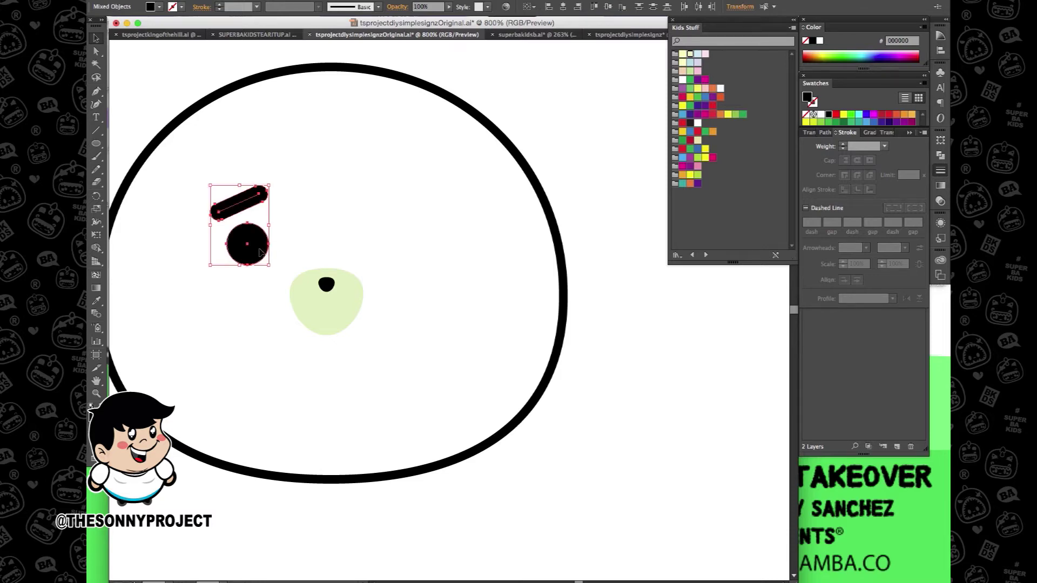
pyautogui.moveTo(261, 252); pyautogui.dragTo(408, 248)
# Step: Reflect the duplicated eye and eyebrow across the vertical axis and shift the pair slightly outward
pyautogui.rightClick(407, 246)
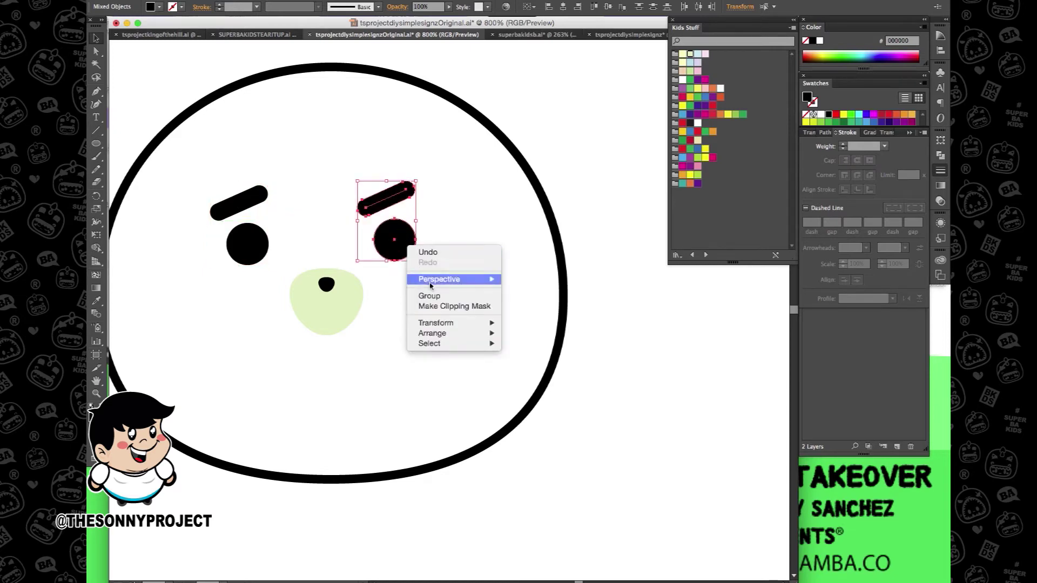
pyautogui.moveTo(446, 327)
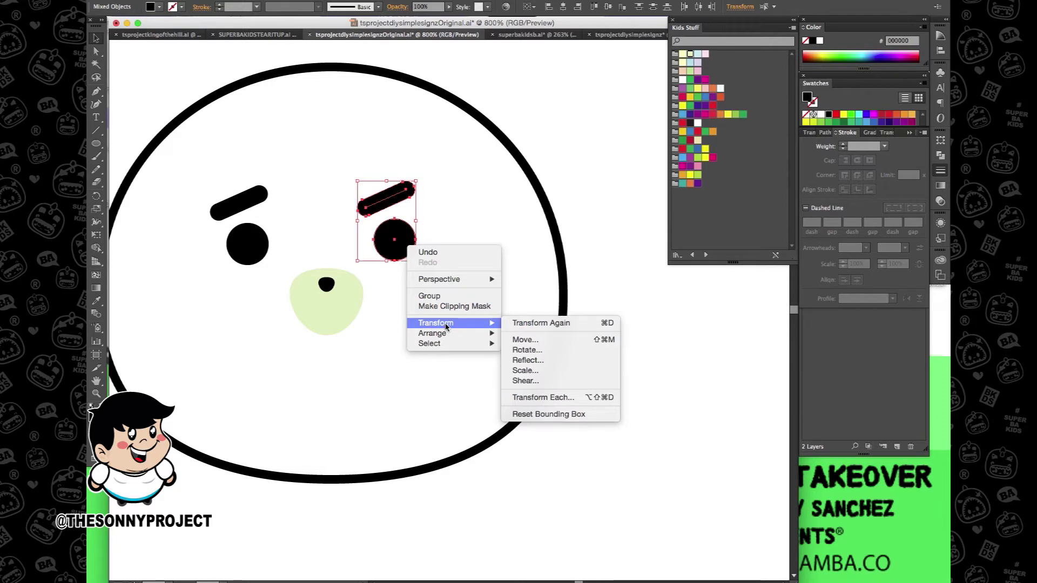
pyautogui.click(370, 304)
pyautogui.moveTo(340, 187); pyautogui.dragTo(402, 243)
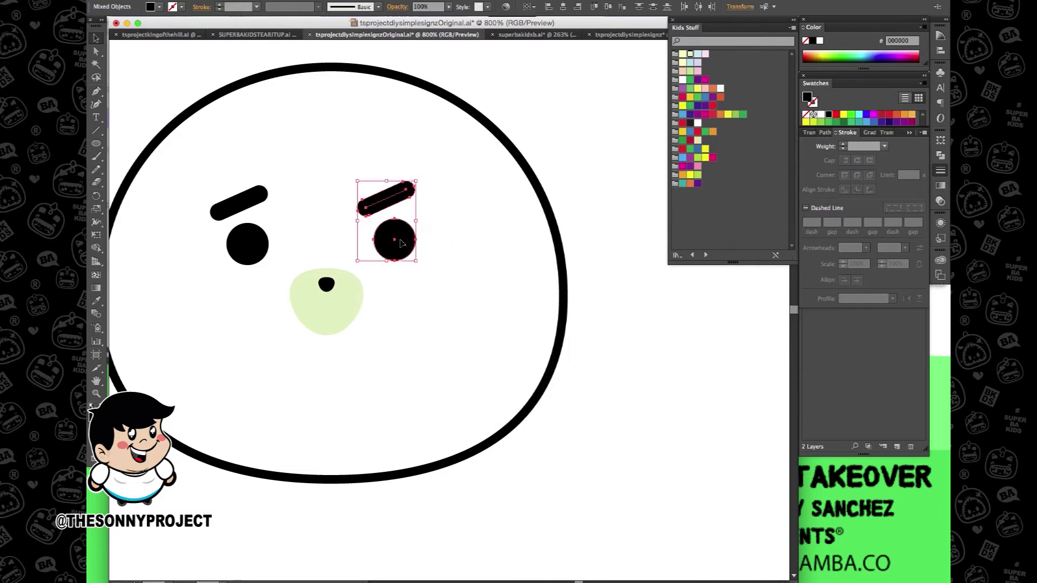
pyautogui.rightClick(400, 243)
pyautogui.moveTo(428, 324)
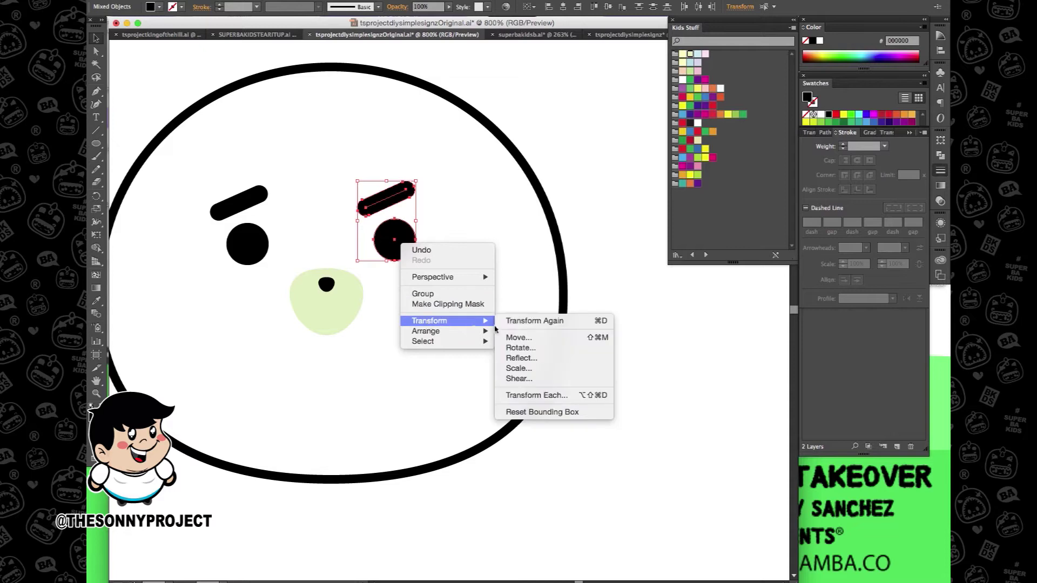
pyautogui.click(510, 358)
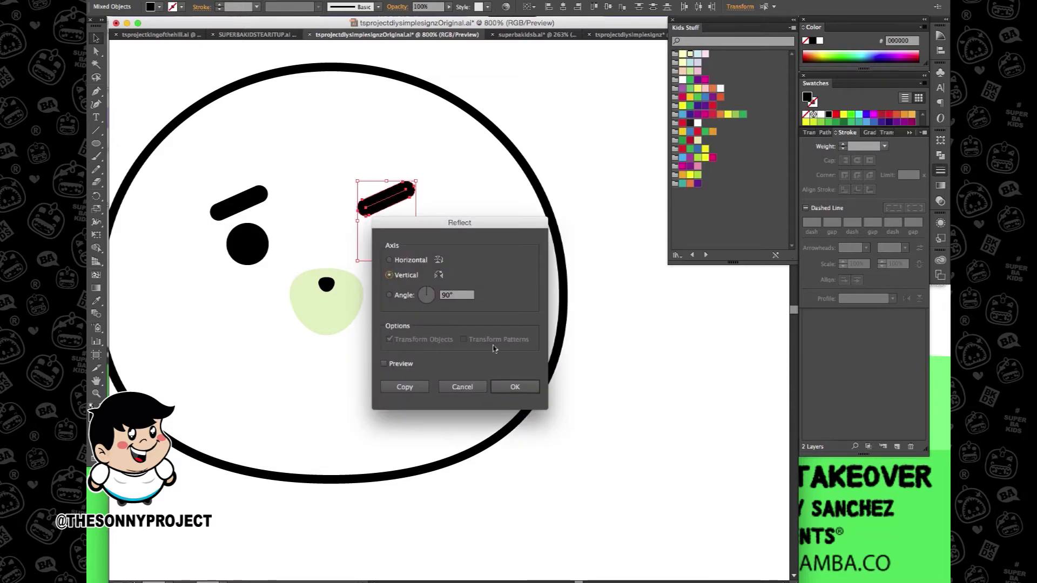
pyautogui.click(515, 386)
pyautogui.moveTo(373, 250); pyautogui.dragTo(385, 254)
pyautogui.click(398, 294)
# Step: Move the muzzle and nose together slightly up and toward the left eye, centring them between the eyes
pyautogui.moveTo(287, 259); pyautogui.dragTo(342, 307)
pyautogui.moveTo(340, 309); pyautogui.dragTo(320, 294)
pyautogui.keyDown('shift'); pyautogui.click(564, 316); pyautogui.keyUp('shift')
pyautogui.click(359, 324)
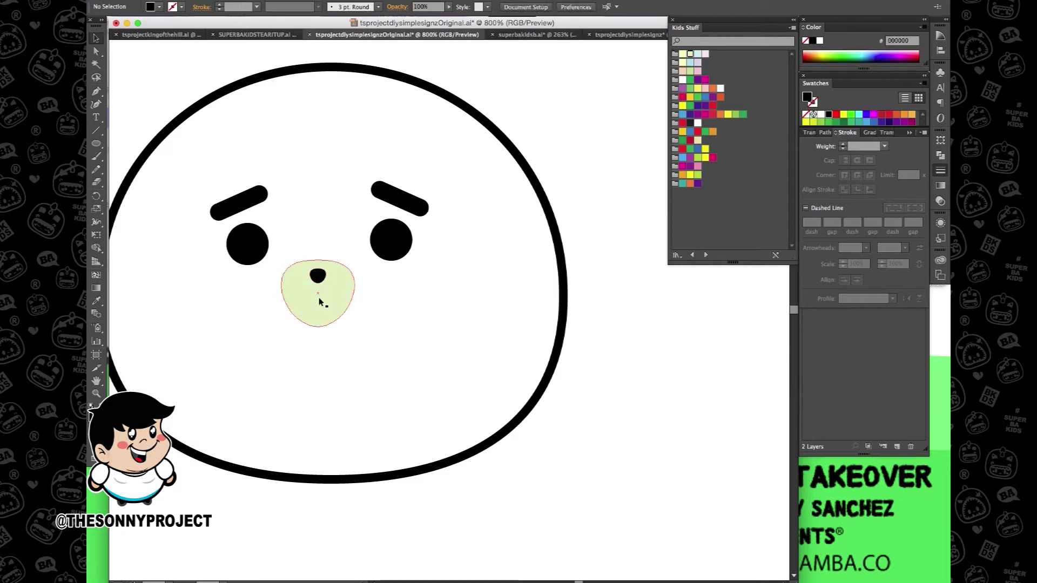
# Step: Draw a vertical line about 0.03 in long down from the nose with the Pen tool, using no fill and a black stroke
pyautogui.click(102, 94)
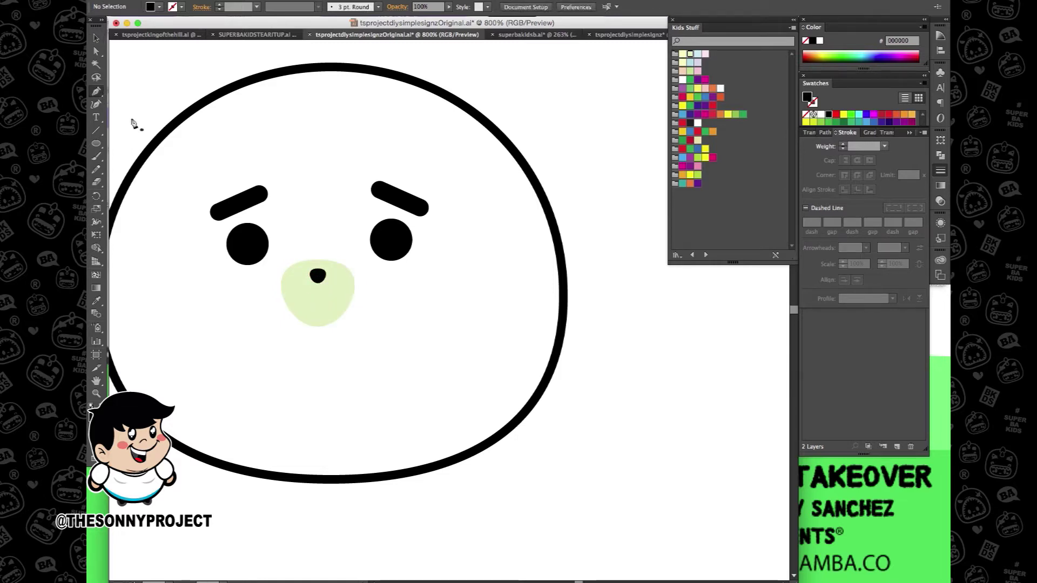
pyautogui.scroll(1, 318, 294)
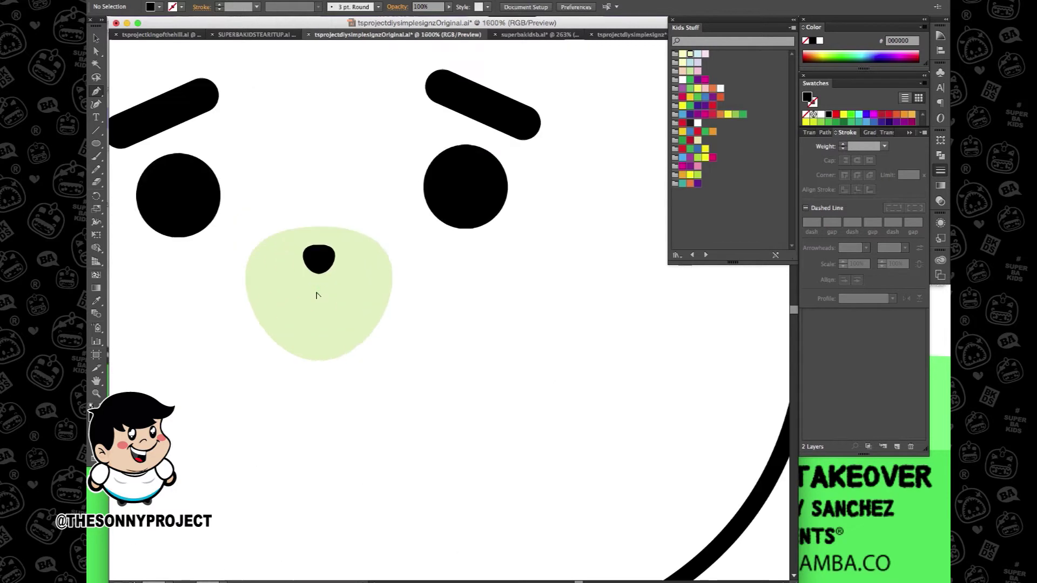
pyautogui.scroll(1, 319, 291)
pyautogui.moveTo(321, 241); pyautogui.dragTo(321, 287)
pyautogui.click(317, 281)
pyautogui.click(96, 39)
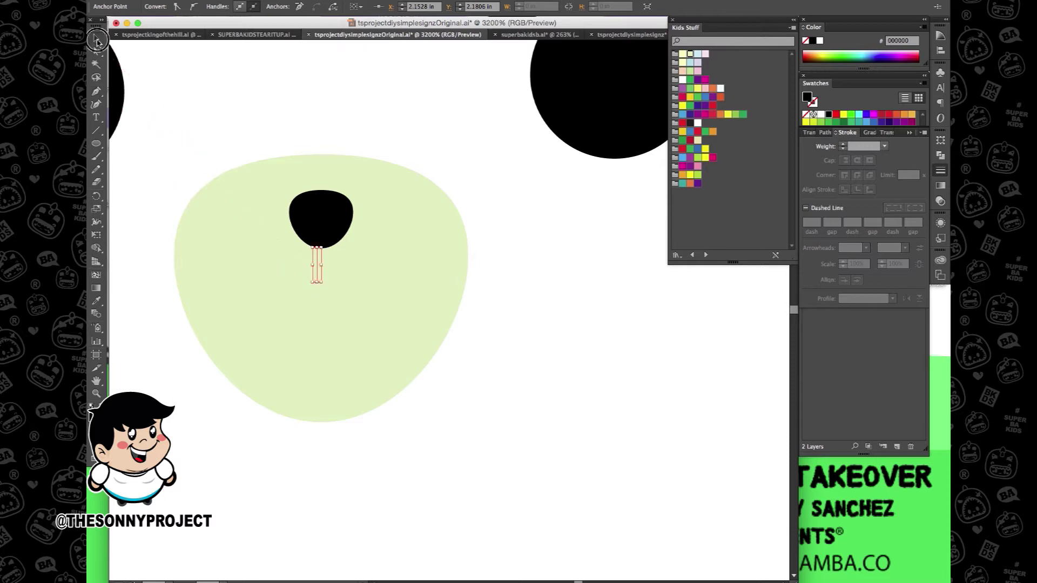
pyautogui.click(244, 95)
pyautogui.click(317, 269)
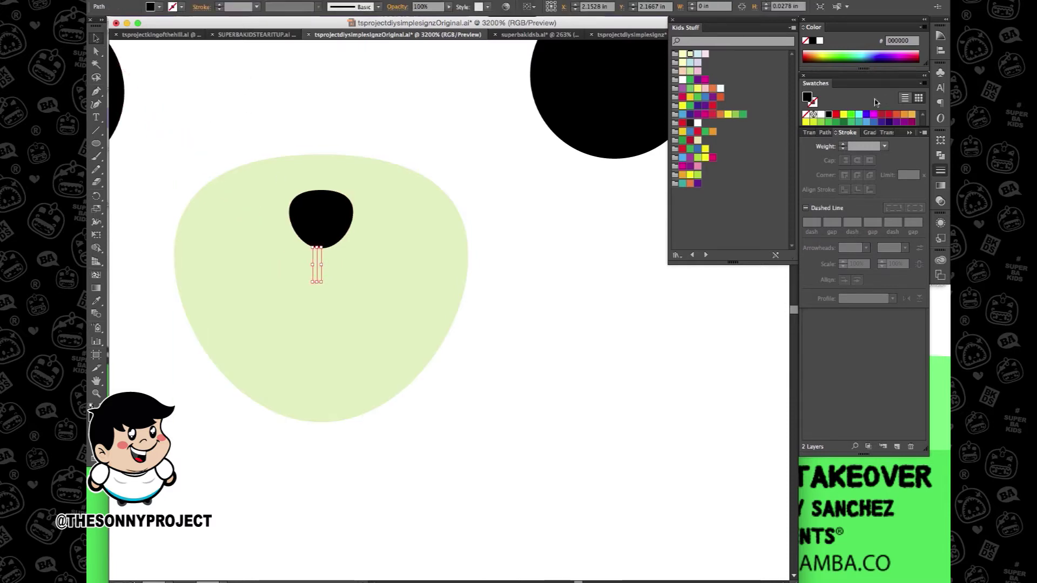
pyautogui.click(805, 114)
pyautogui.click(829, 115)
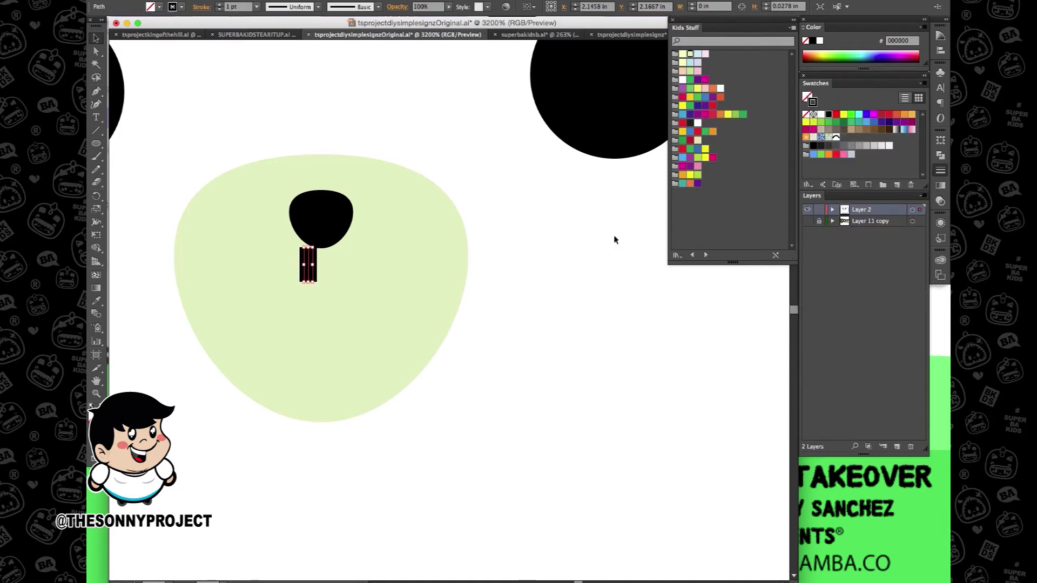
# Step: Give the short line below the nose round caps and round corner joins
pyautogui.click(941, 173)
pyautogui.click(385, 252)
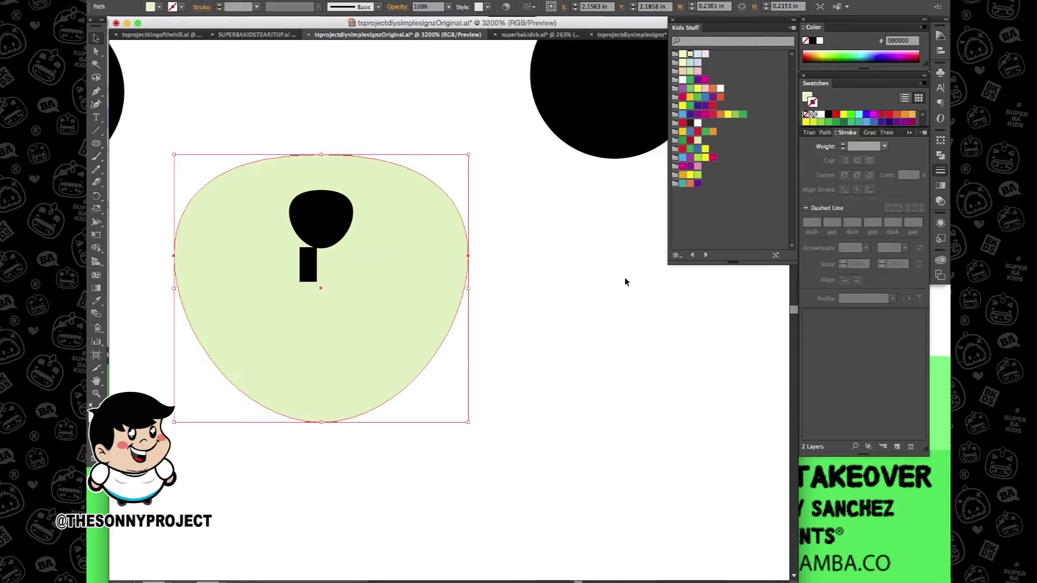
pyautogui.click(310, 272)
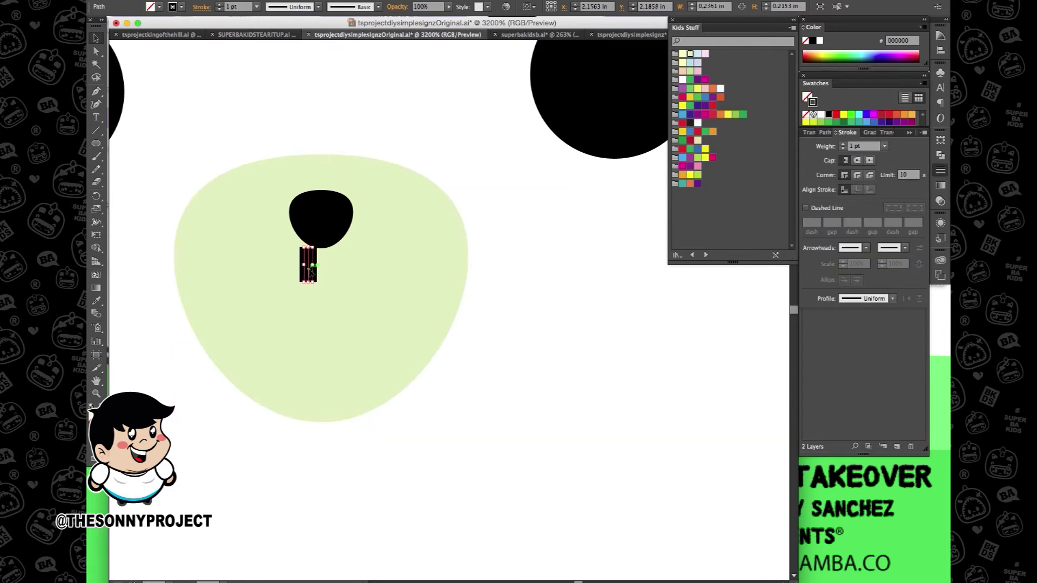
pyautogui.click(858, 160)
pyautogui.click(857, 175)
pyautogui.click(885, 146)
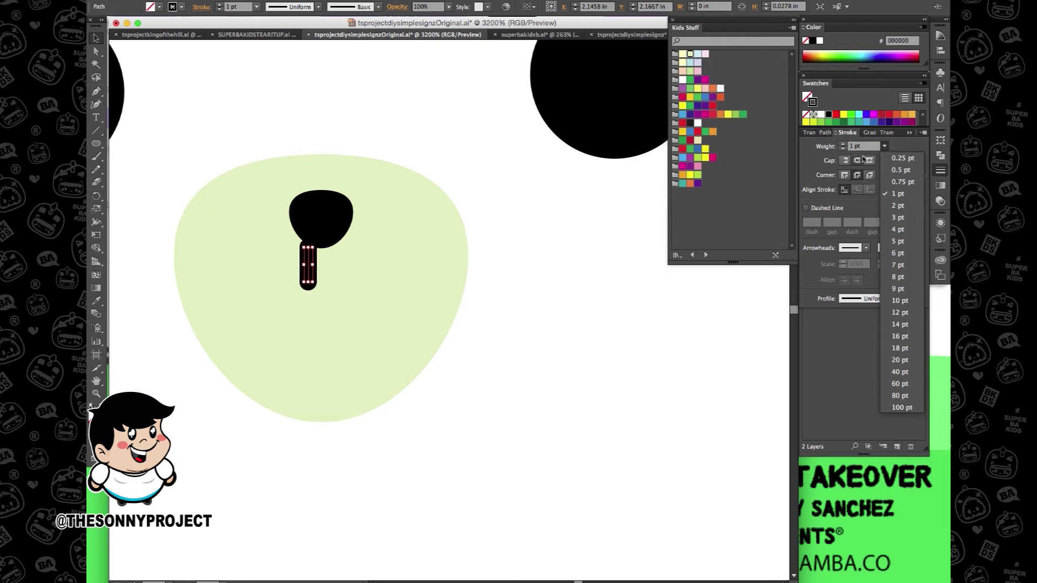
pyautogui.click(892, 145)
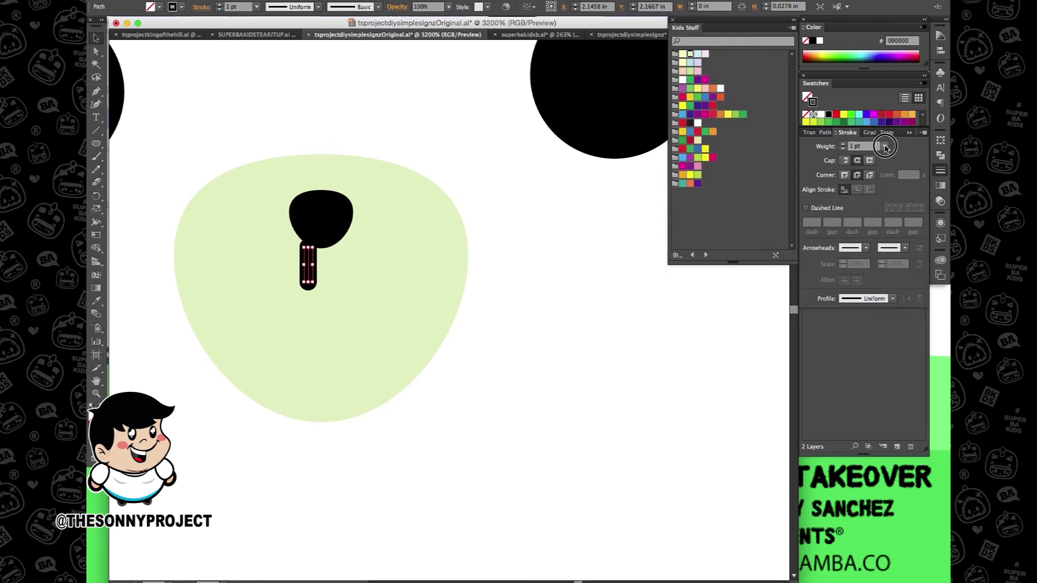
pyautogui.click(885, 146)
pyautogui.click(901, 162)
pyautogui.click(303, 125)
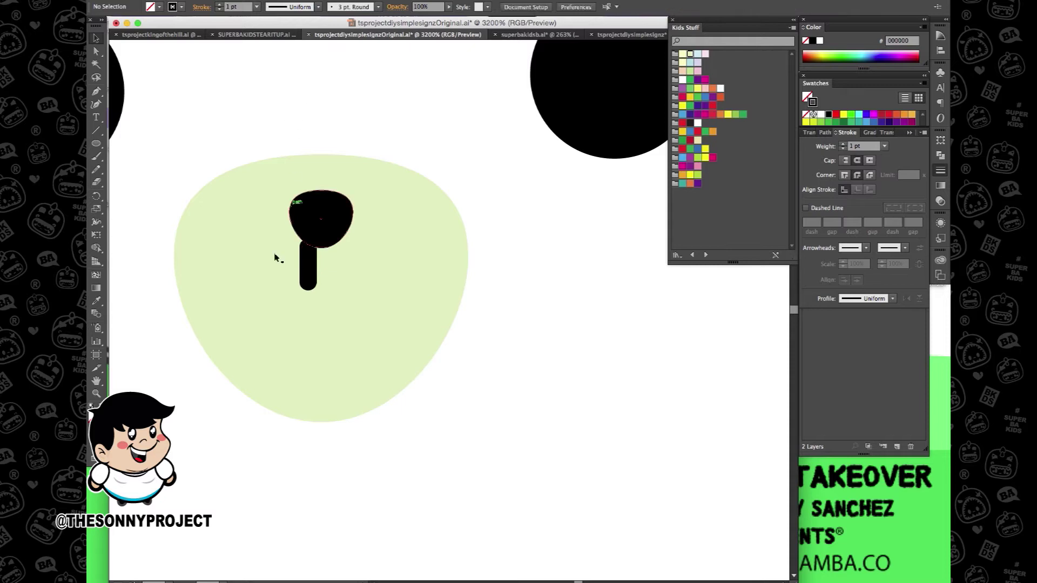
# Step: Move the rounded line sideways toward the centre of the nose's lower edge
pyautogui.click(307, 260)
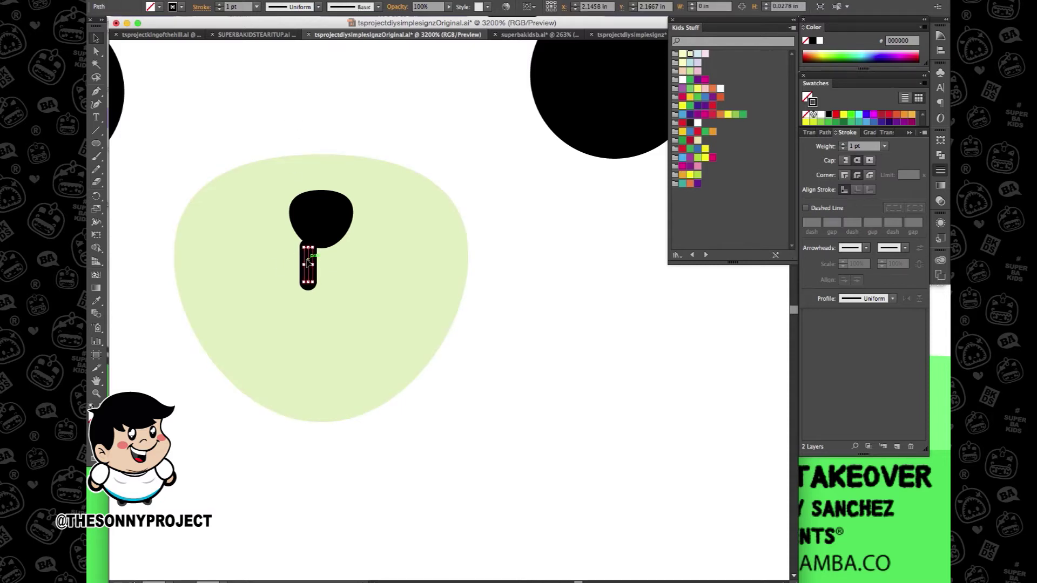
pyautogui.click(309, 267)
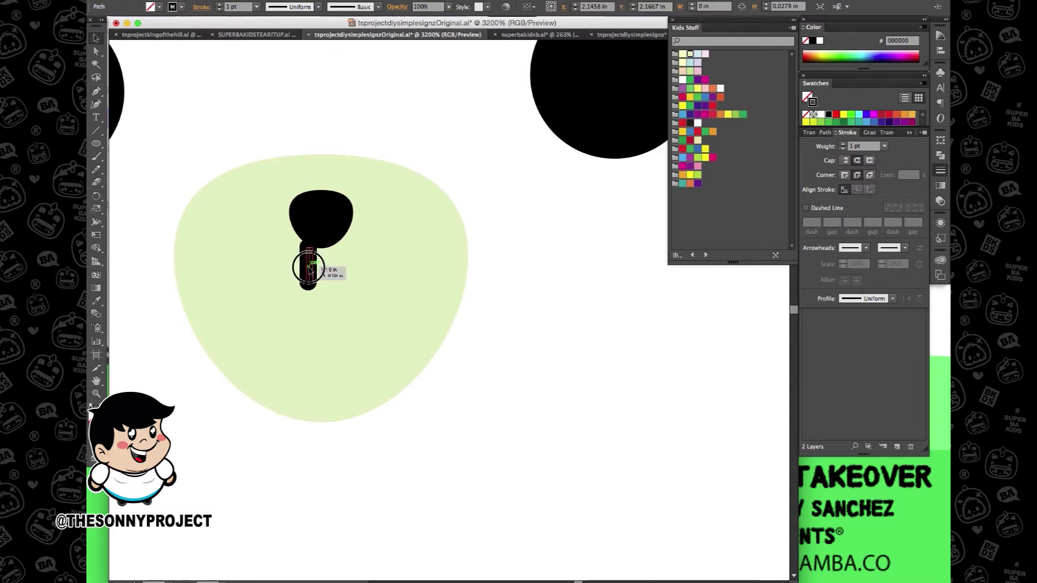
pyautogui.click(228, 111)
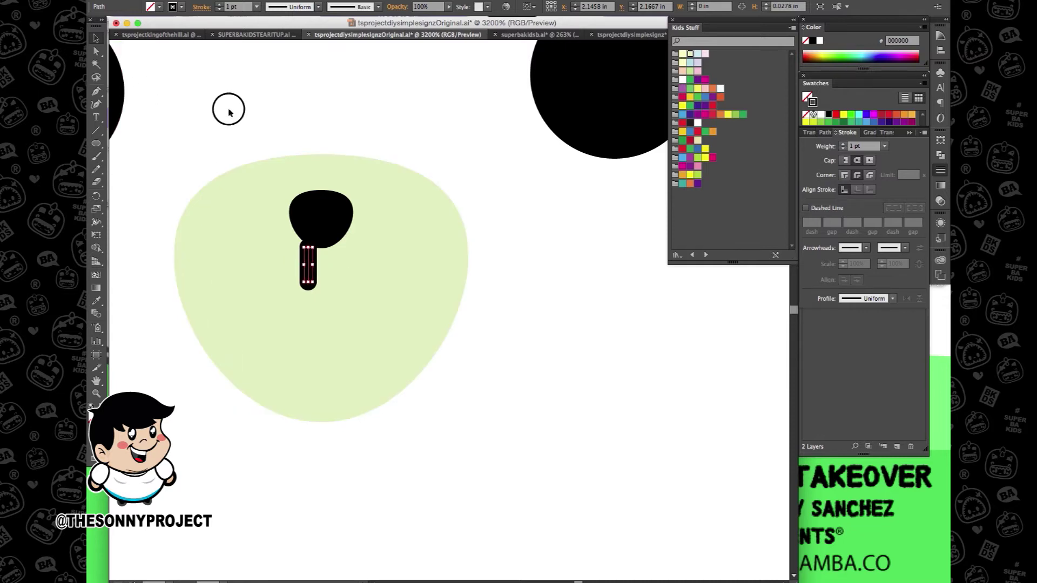
pyautogui.moveTo(307, 277)
pyautogui.mouseDown()
pyautogui.moveTo(325, 276)
pyautogui.moveTo(289, 277)
pyautogui.moveTo(320, 277)
pyautogui.mouseUp()
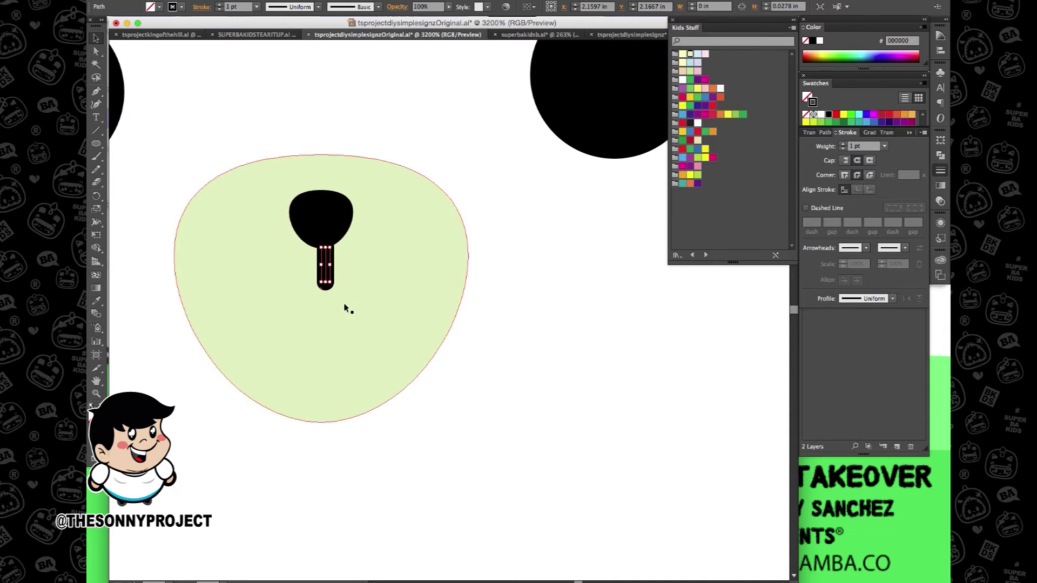
# Step: Turn off Align to Pixel Grid for all of the bear's head and face shapes
pyautogui.scroll(-5, 348, 305)
pyautogui.moveTo(204, 134); pyautogui.dragTo(499, 391)
pyautogui.scroll(3, 357, 307)
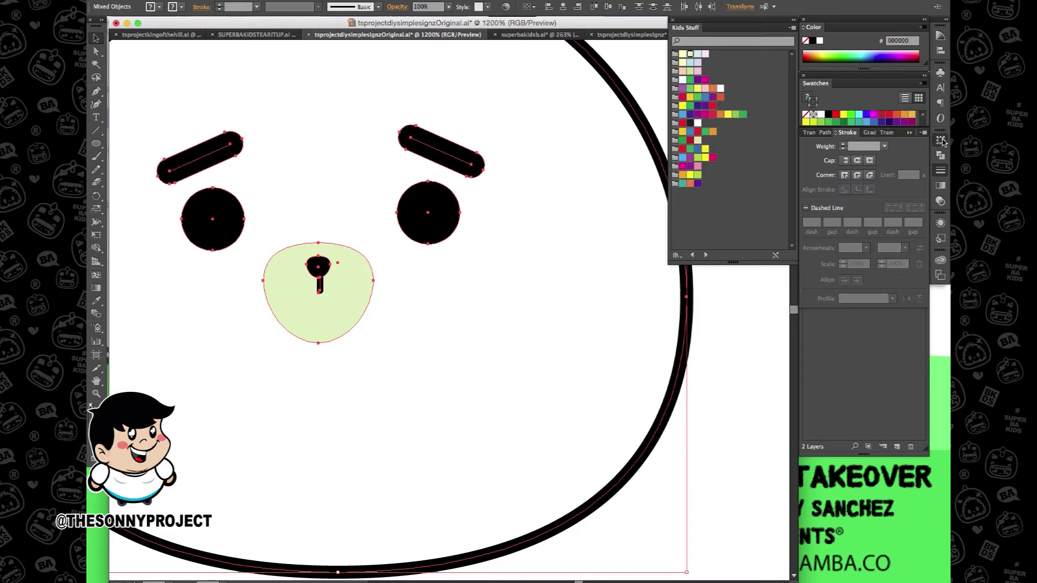
pyautogui.click(941, 141)
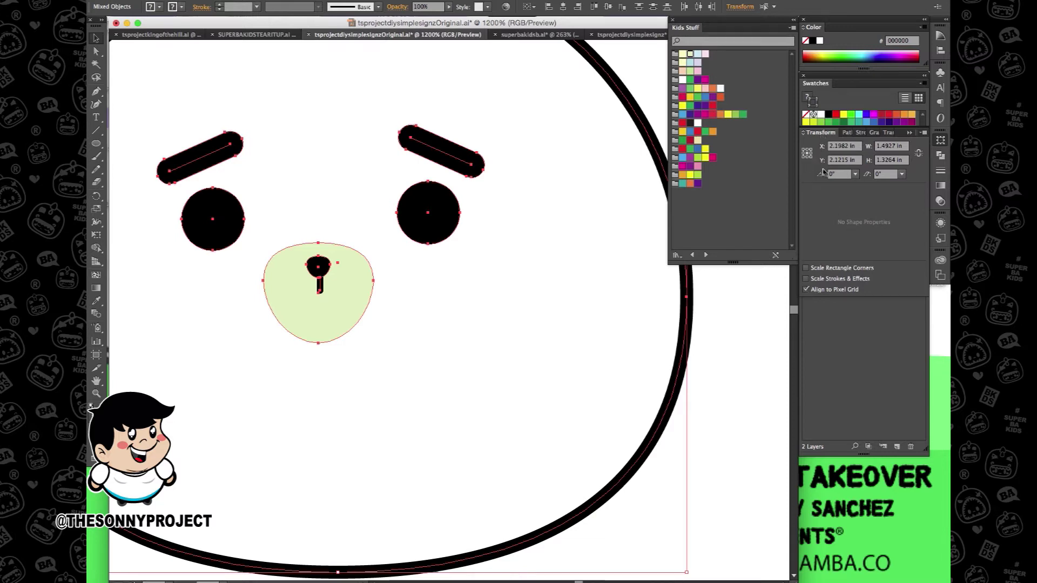
pyautogui.click(807, 291)
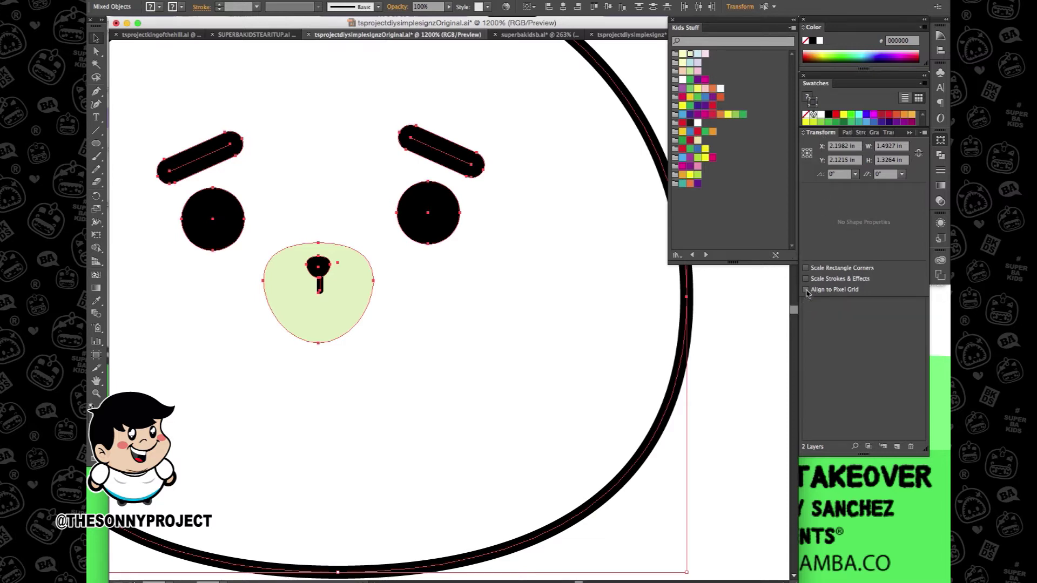
pyautogui.click(725, 327)
# Step: Centre the short vertical line exactly beneath the nose
pyautogui.scroll(5, 320, 287)
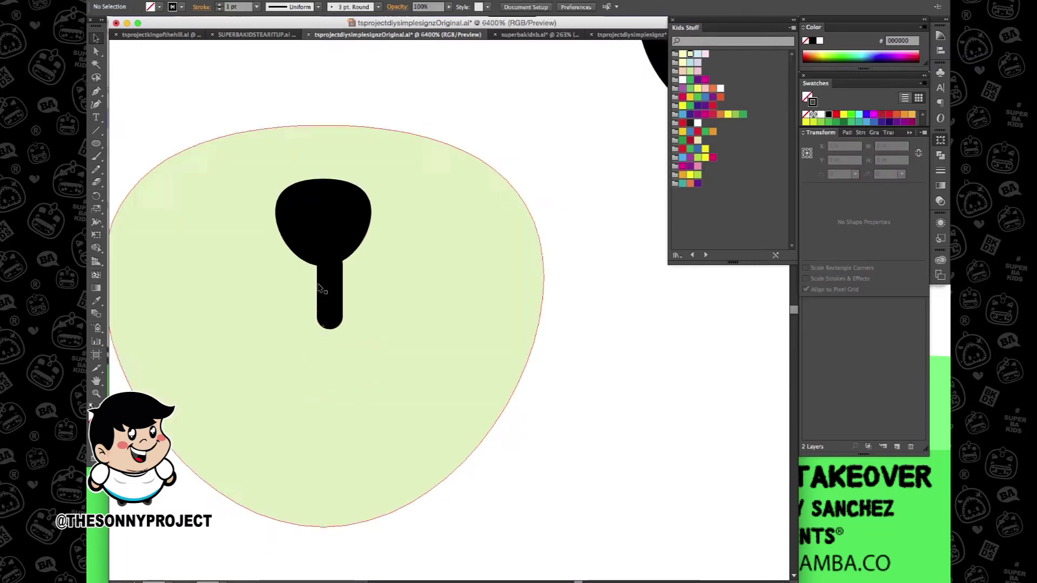
pyautogui.click(325, 289)
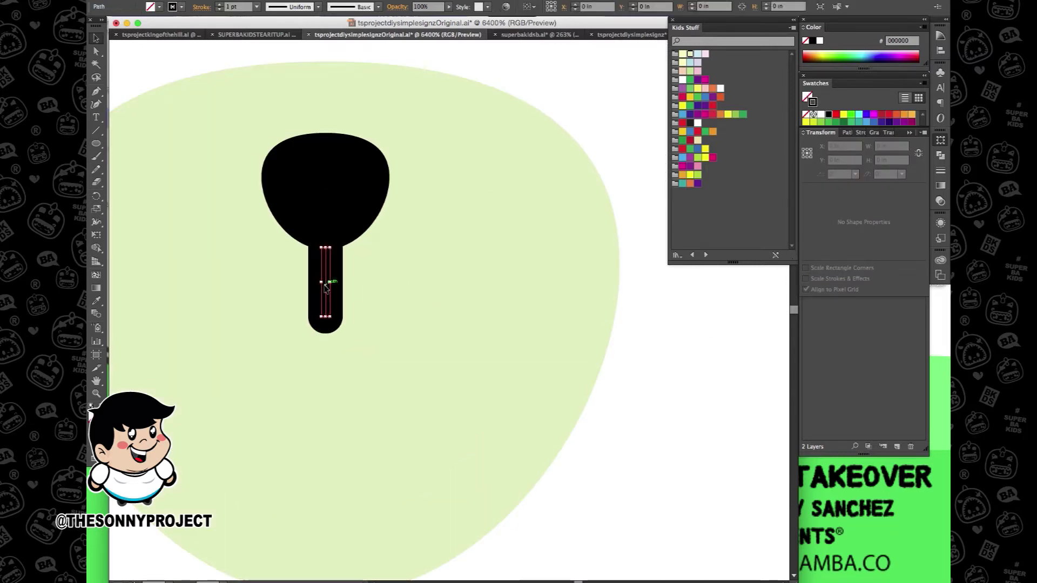
pyautogui.scroll(-2, 326, 289)
pyautogui.scroll(-4, 326, 289)
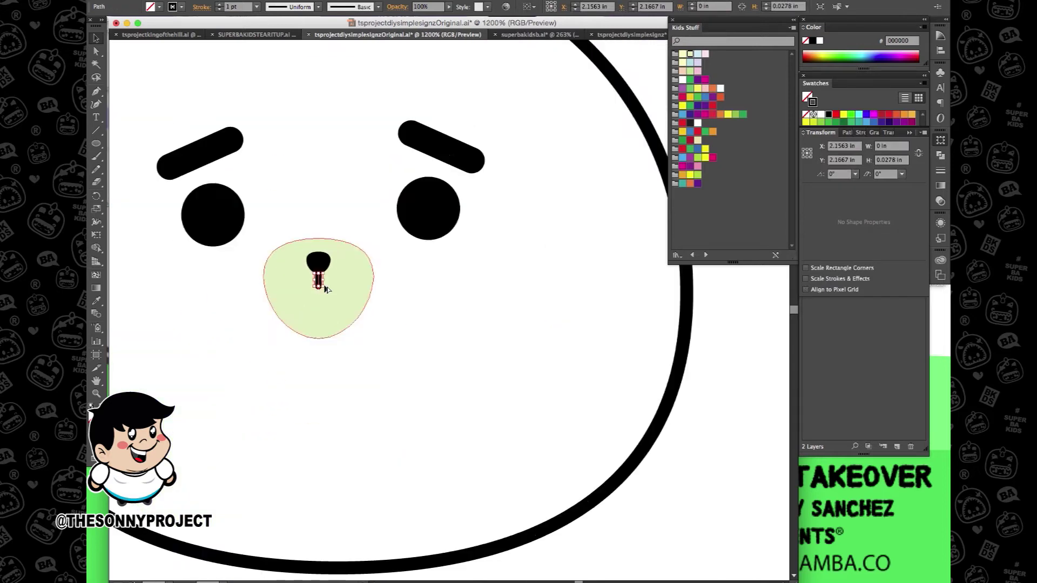
pyautogui.click(326, 317)
pyautogui.scroll(2, 322, 315)
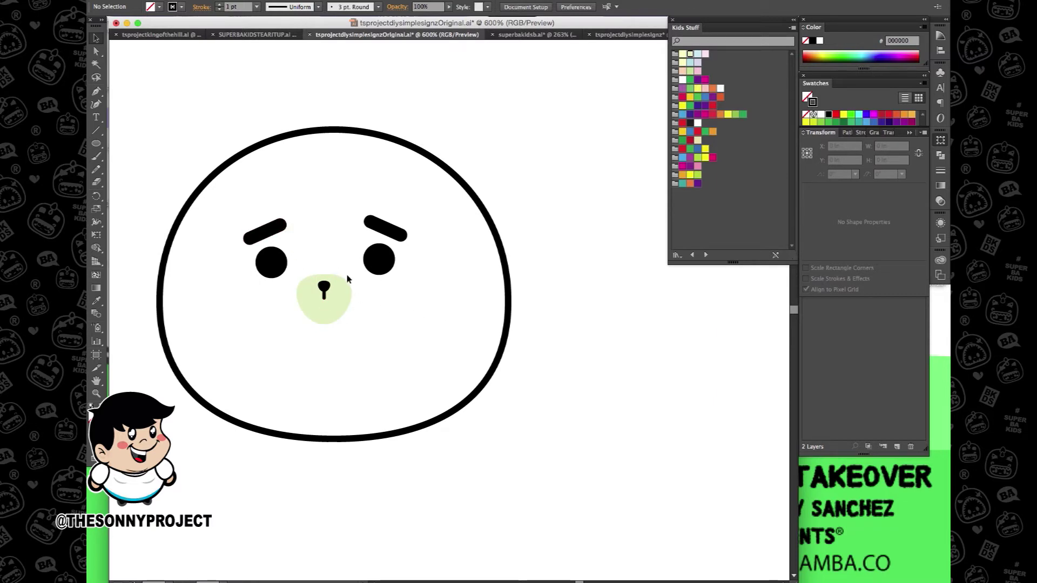
# Step: Narrow the head outline slightly from its right side so the face sits more centrally
pyautogui.click(508, 312)
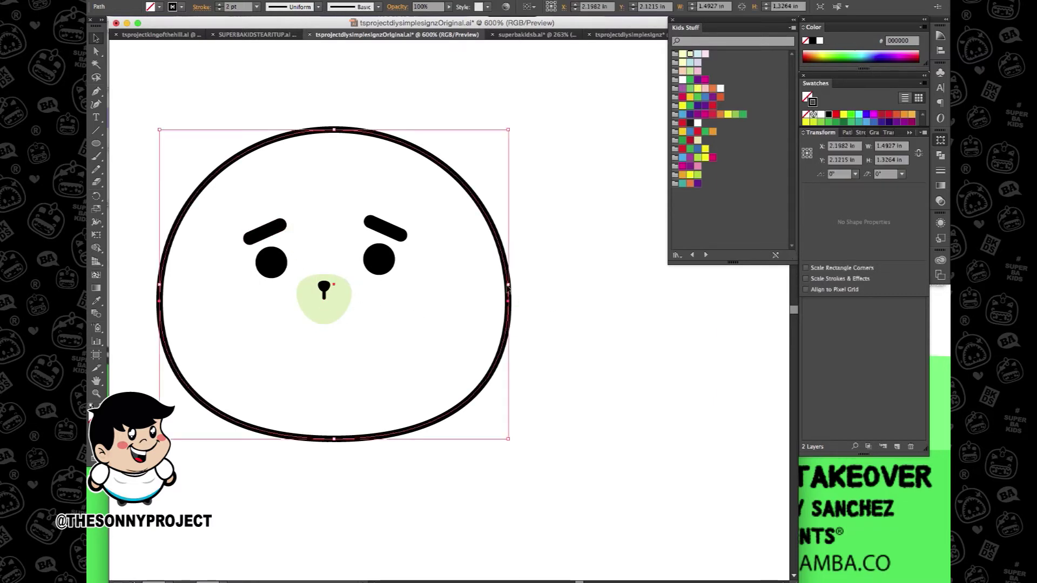
pyautogui.moveTo(509, 285); pyautogui.dragTo(505, 284)
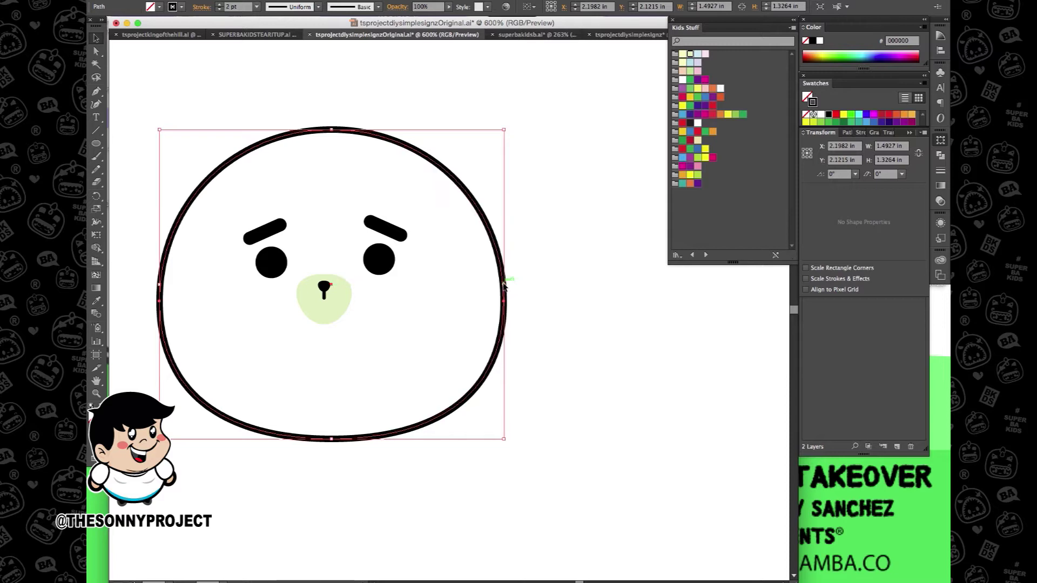
pyautogui.click(574, 303)
# Step: Create a new layer above Layer 2 and move the green muzzle path into it
pyautogui.click(856, 353)
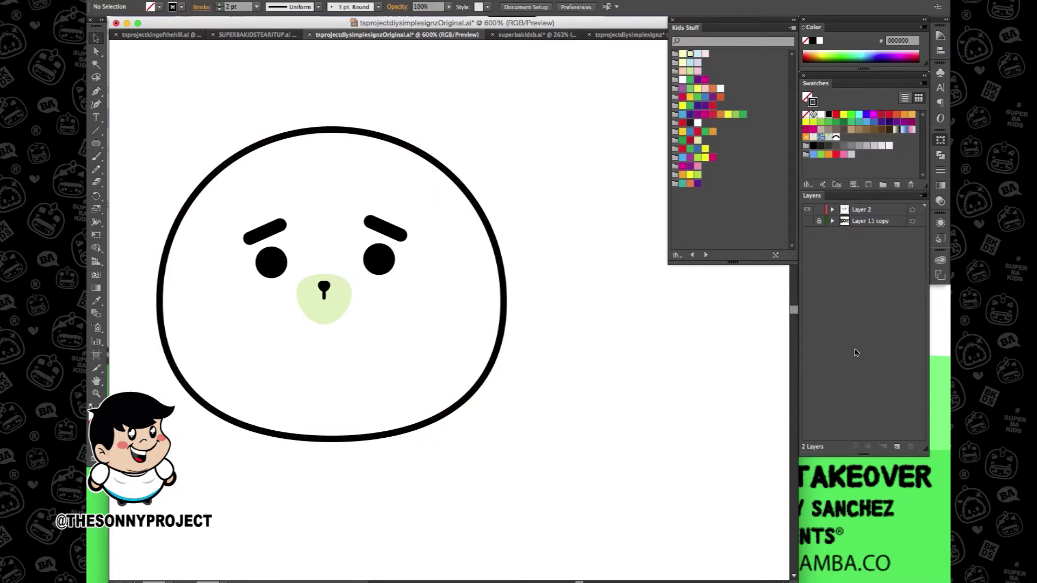
pyautogui.click(897, 447)
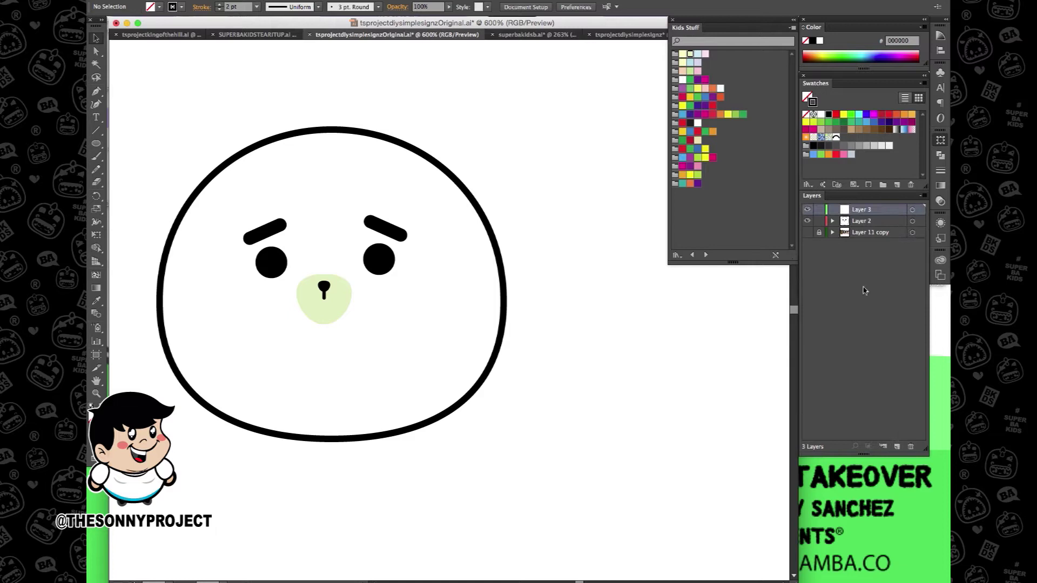
pyautogui.click(833, 222)
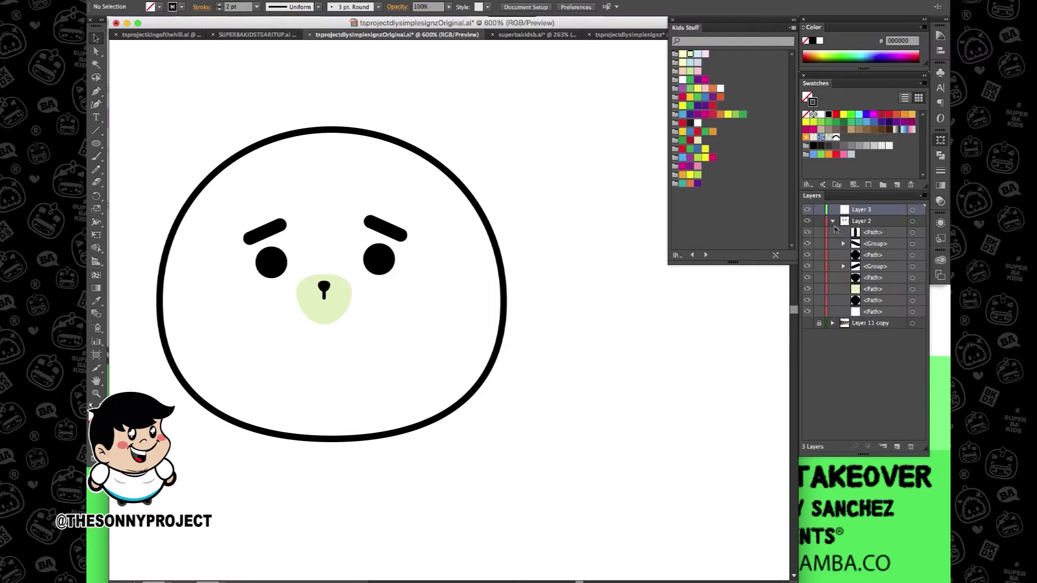
pyautogui.moveTo(863, 221); pyautogui.dragTo(866, 215)
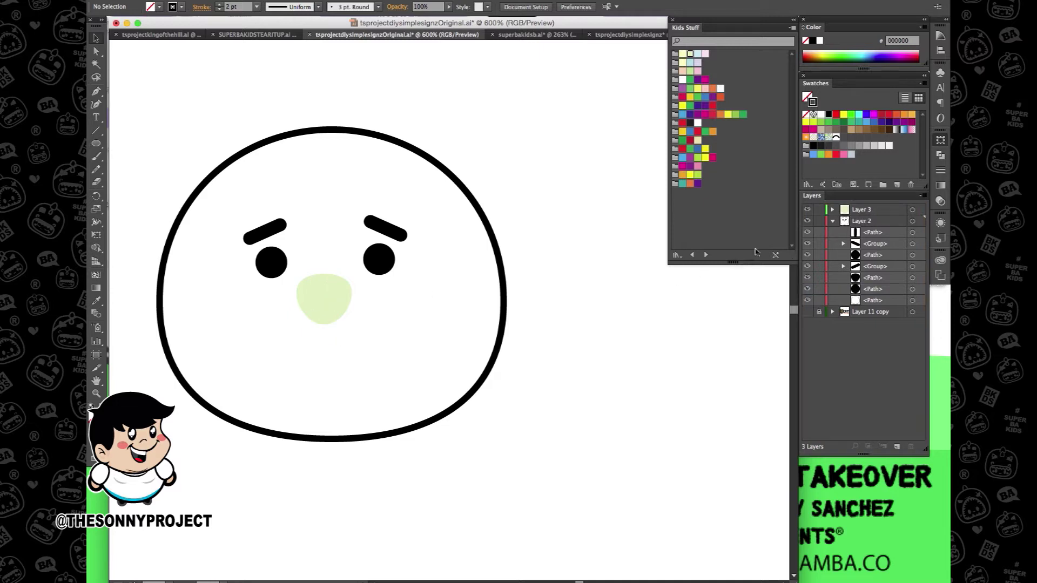
# Step: Move Layer 2 above Layer 3 so the nose and its line sit over the green muzzle
pyautogui.click(832, 221)
pyautogui.moveTo(868, 223); pyautogui.dragTo(865, 207)
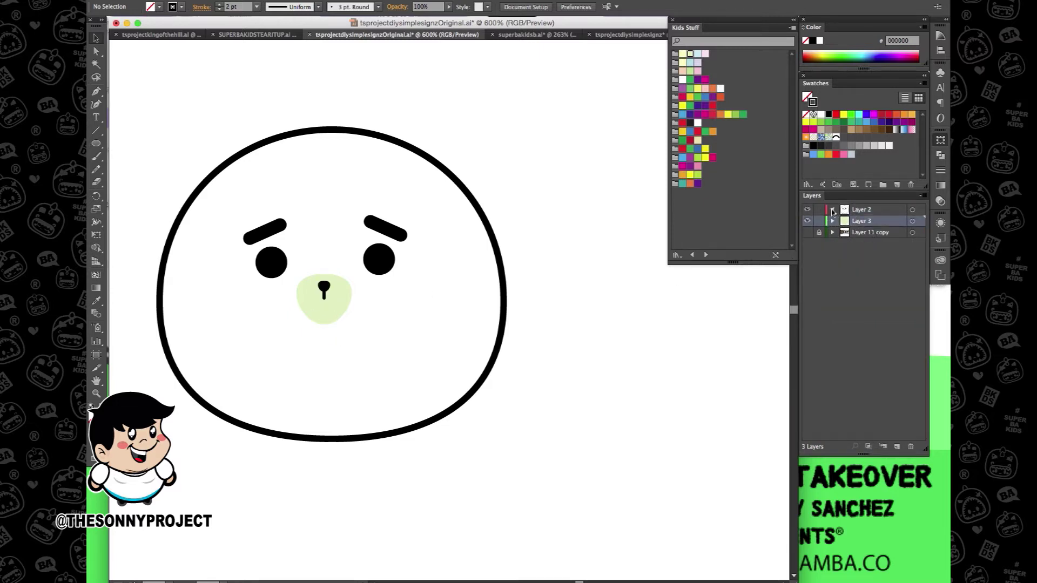
pyautogui.click(833, 210)
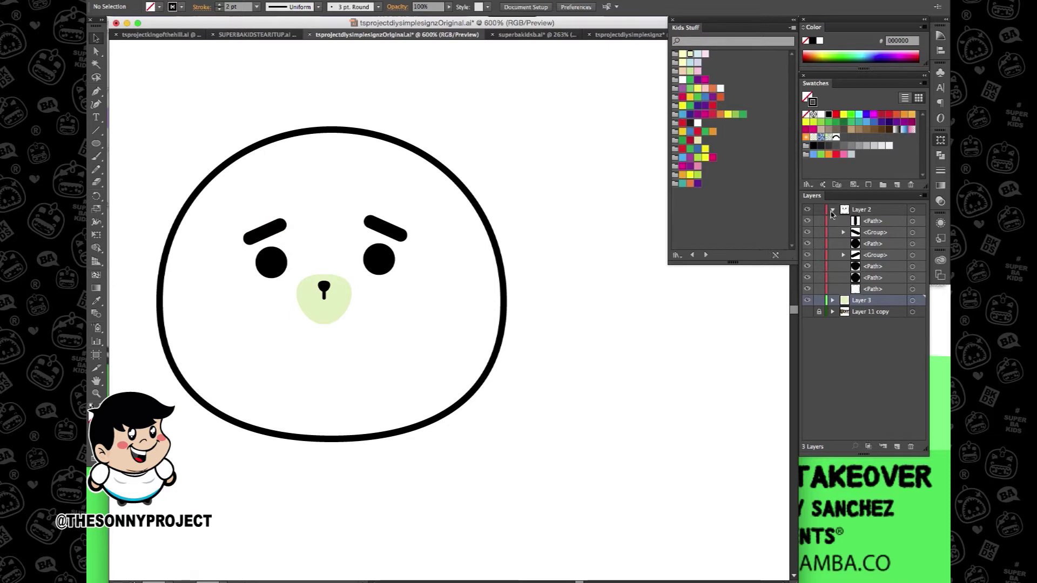
pyautogui.click(832, 210)
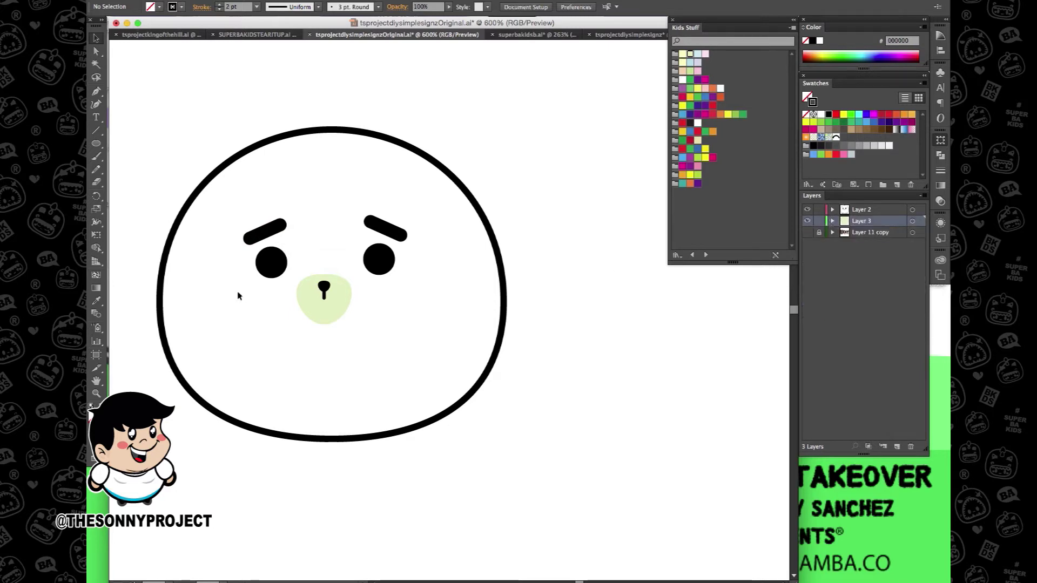
pyautogui.hscroll(-1, 256, 294)
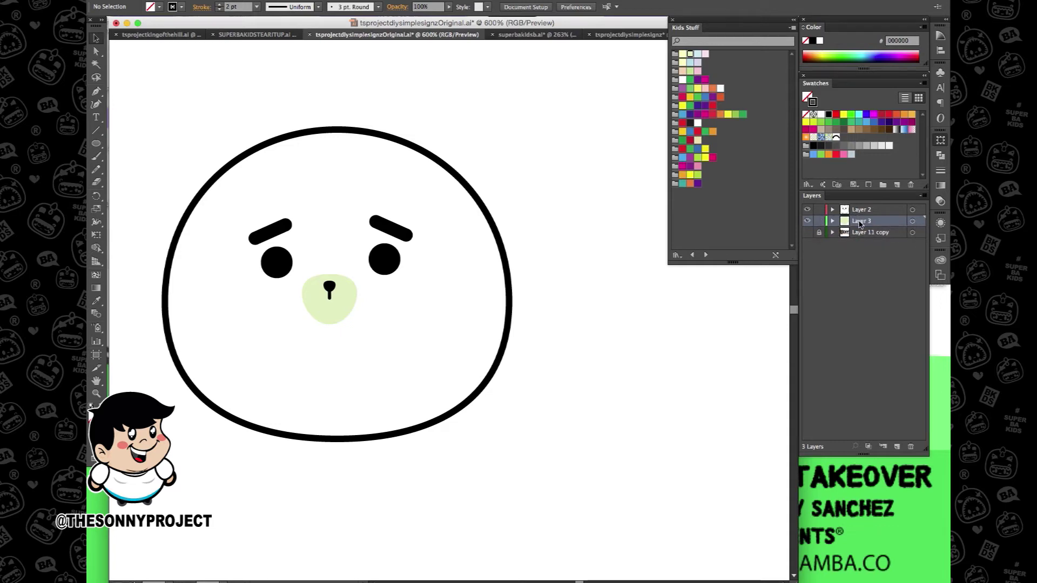
# Step: Lock Layer 3 with the muzzle and make Layer 2 active, checking that only Layer 2's artwork can be selected
pyautogui.click(820, 222)
pyautogui.click(864, 212)
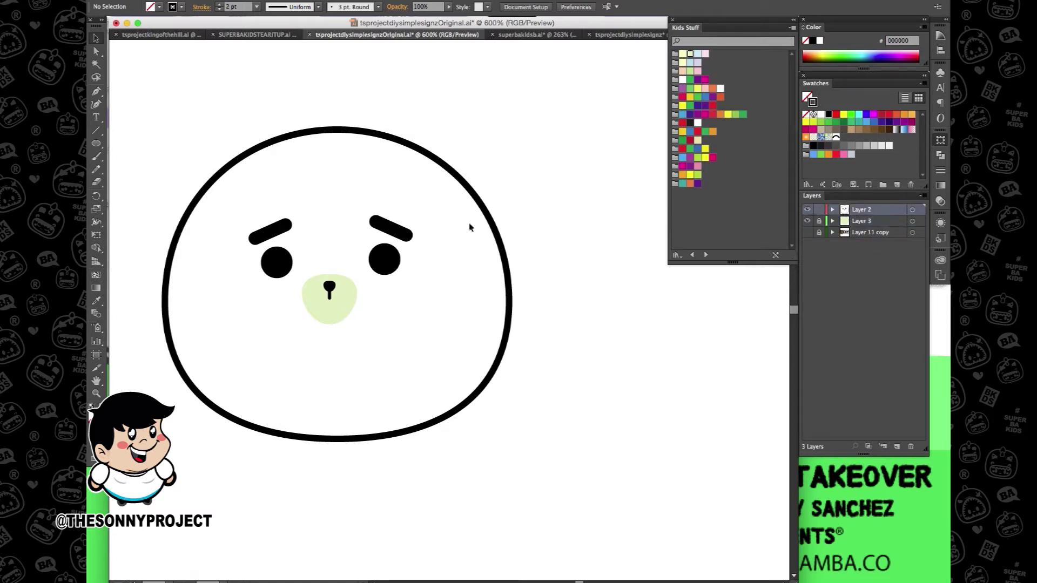
pyautogui.moveTo(189, 165); pyautogui.dragTo(516, 458)
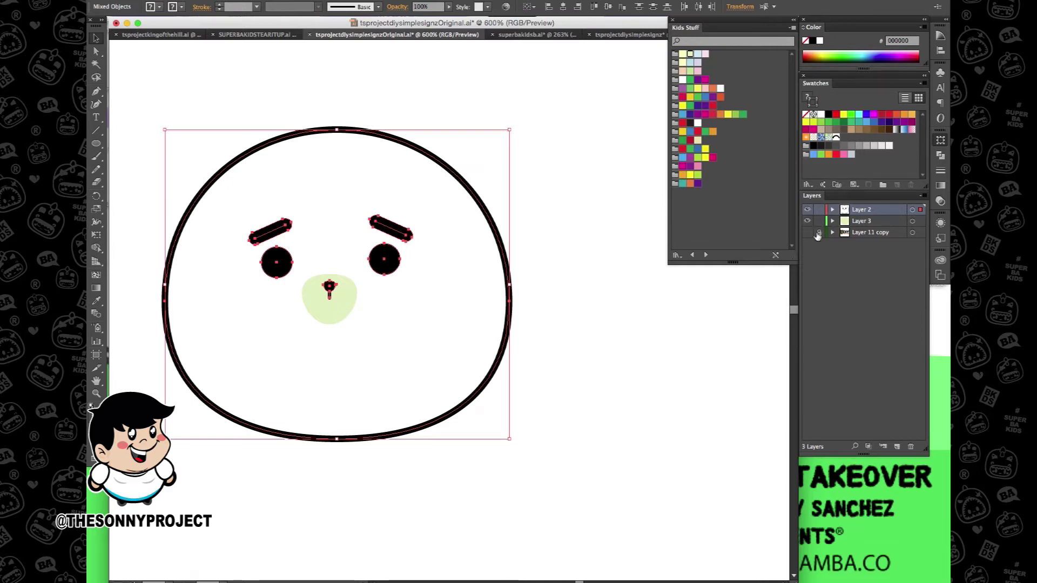
pyautogui.moveTo(190, 167); pyautogui.dragTo(435, 416)
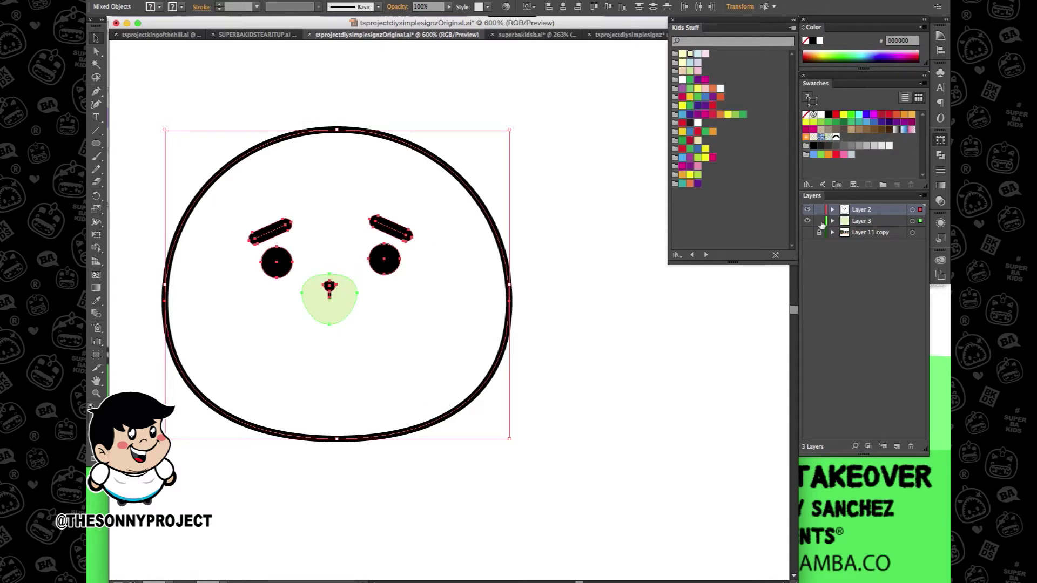
pyautogui.click(819, 221)
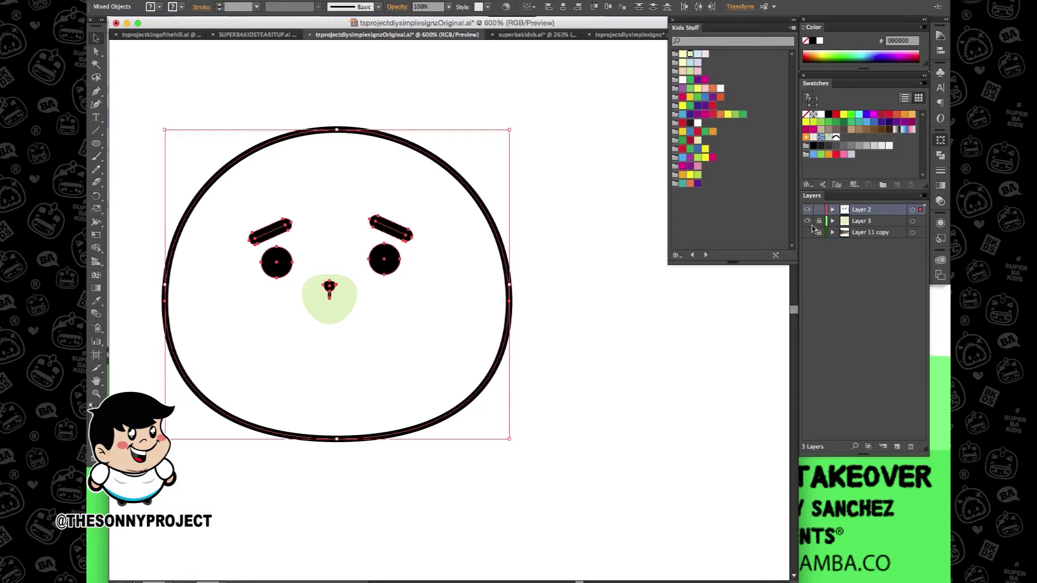
pyautogui.click(557, 325)
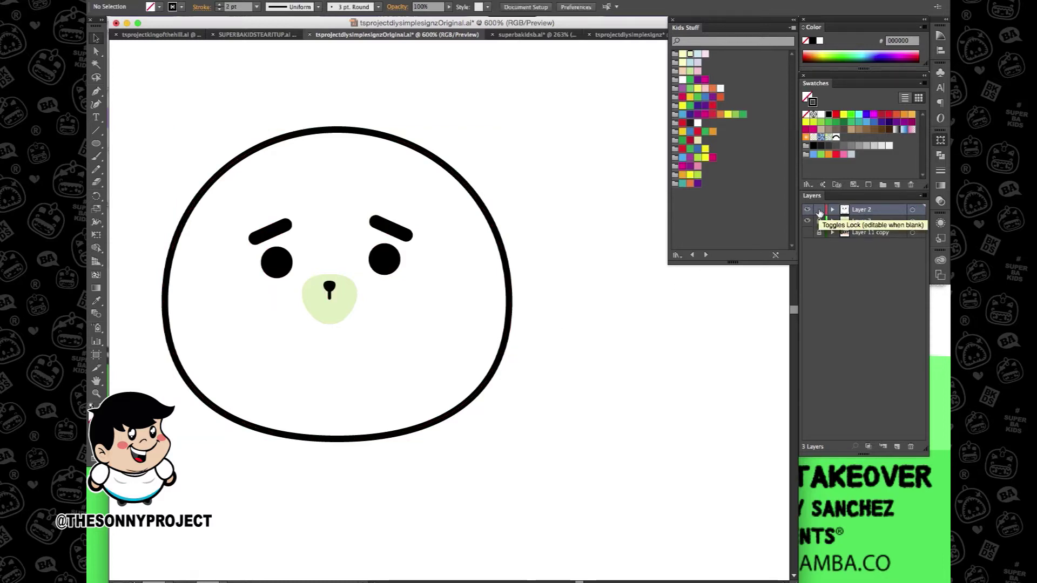
# Step: Draw a wavy mouth line with the Pen tool just beneath the vertical nose line, inside the muzzle
pyautogui.click(96, 92)
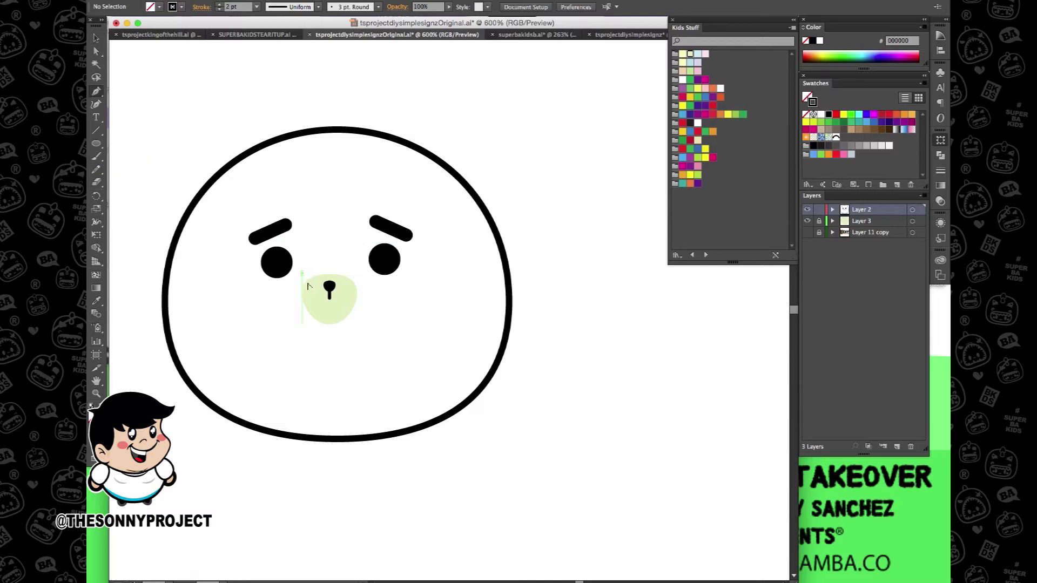
pyautogui.scroll(3, 340, 306)
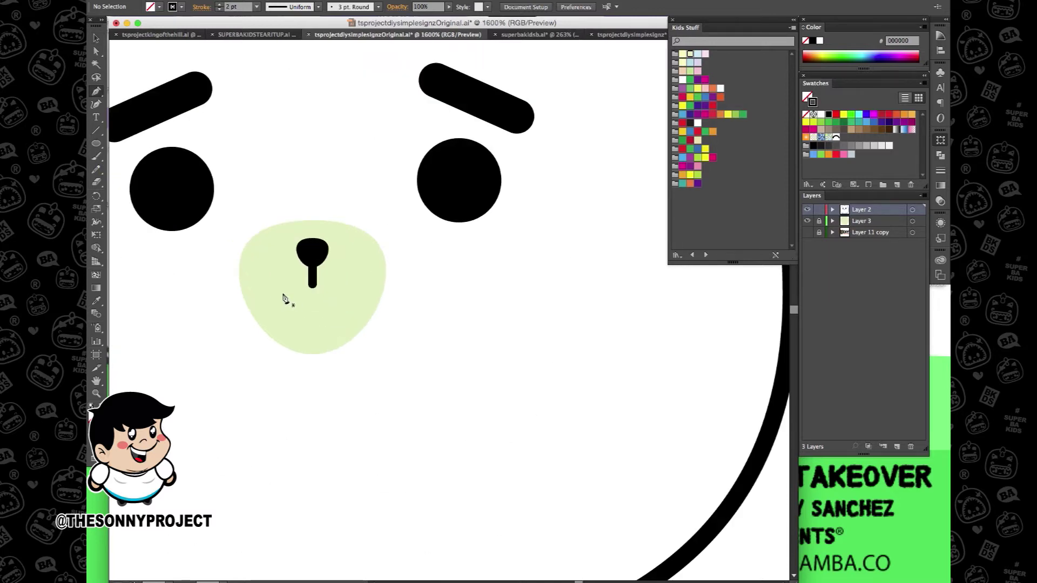
pyautogui.moveTo(283, 296); pyautogui.dragTo(291, 281)
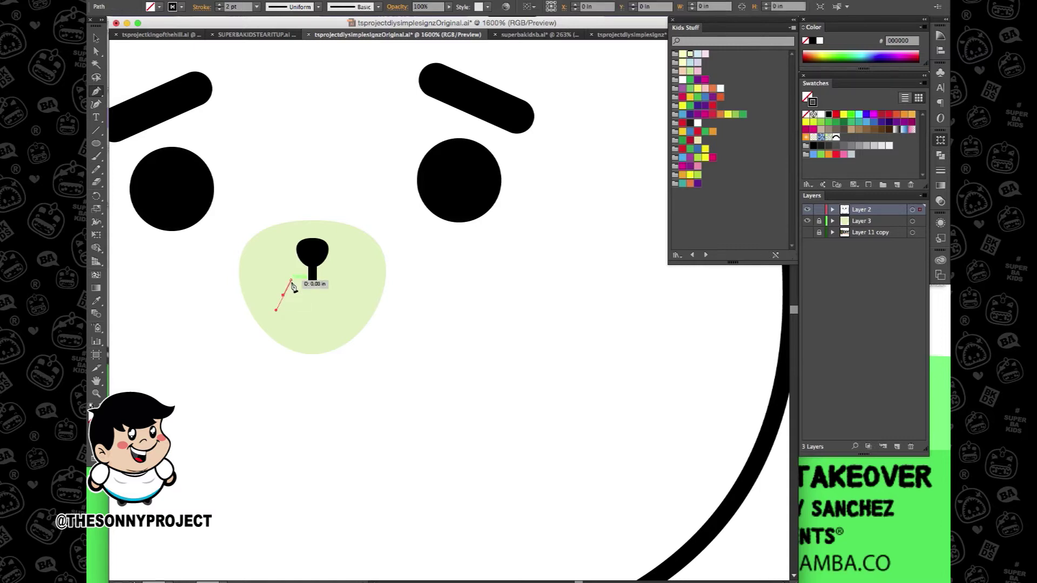
pyautogui.click(345, 296)
pyautogui.moveTo(346, 300); pyautogui.dragTo(372, 294)
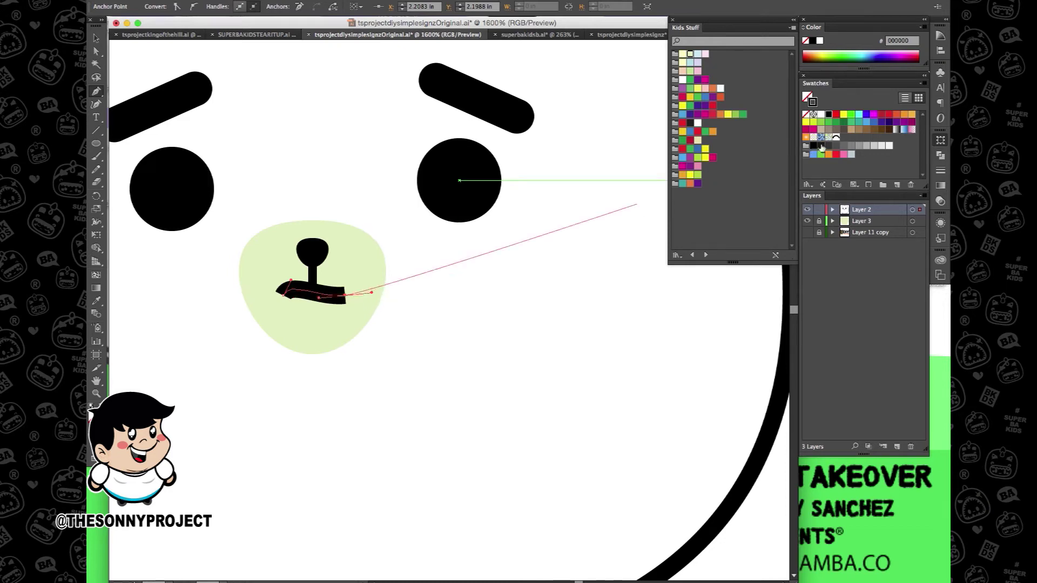
# Step: Give the mouth line round caps and a stroke weight of 0.75 pt, and finish the path
pyautogui.click(941, 171)
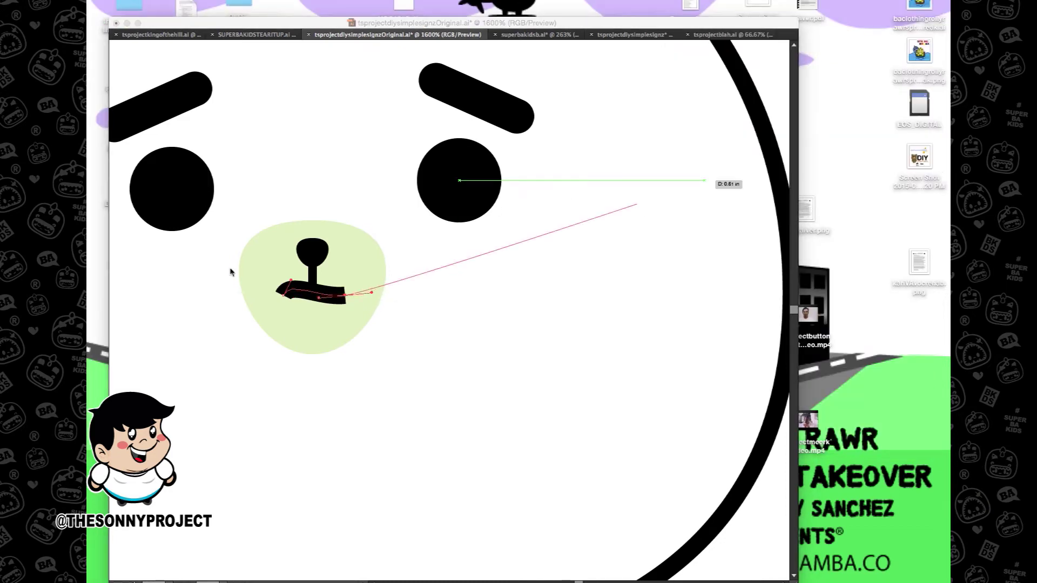
pyautogui.click(146, 57)
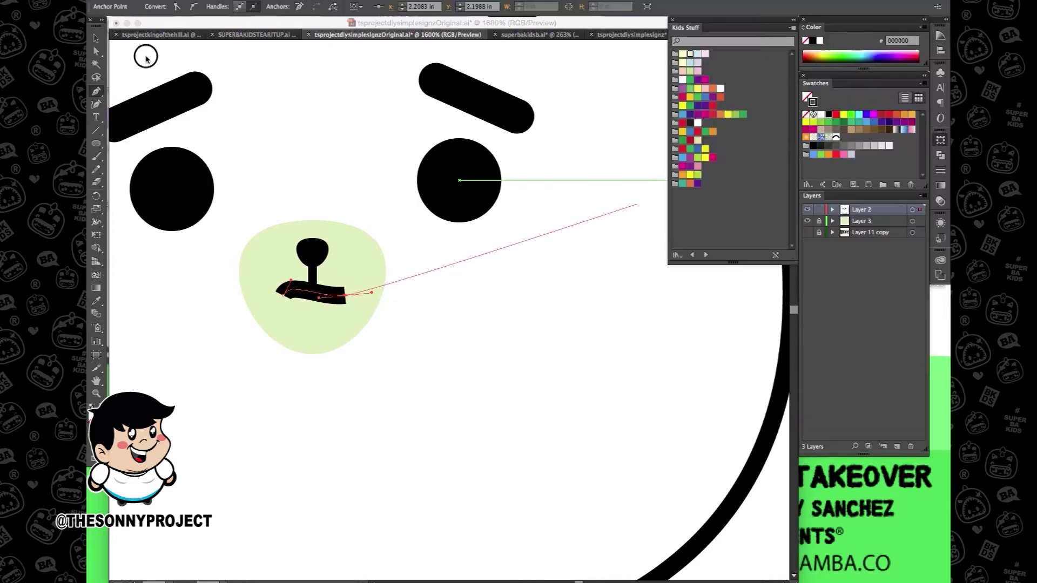
pyautogui.click(941, 171)
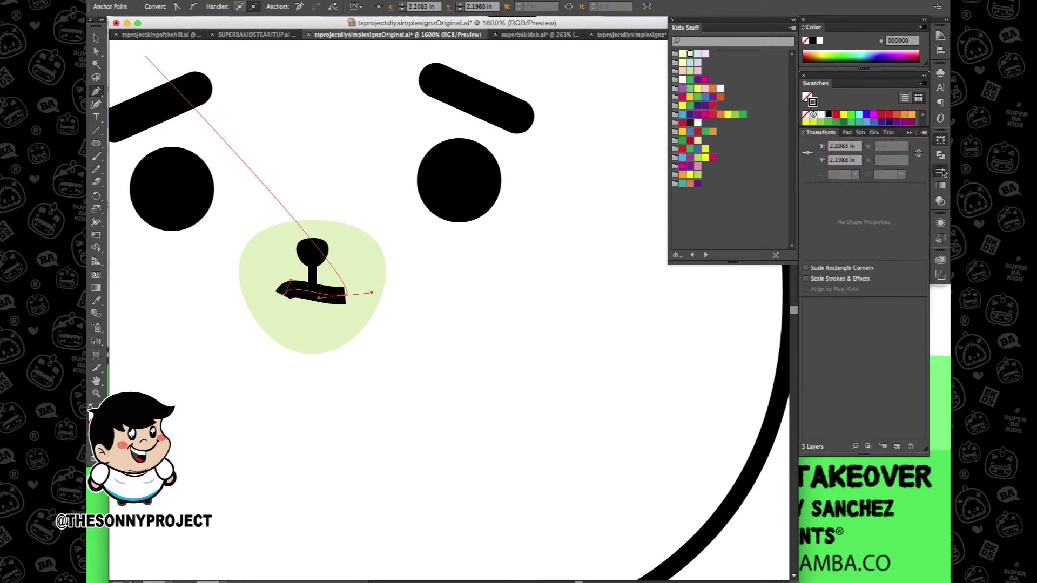
pyautogui.click(861, 133)
pyautogui.click(858, 160)
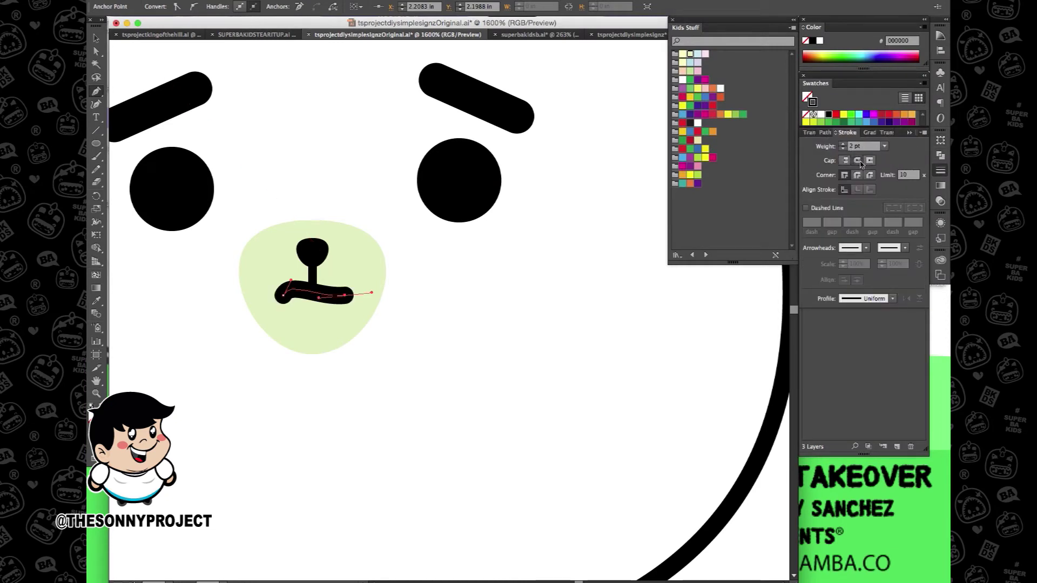
pyautogui.click(884, 146)
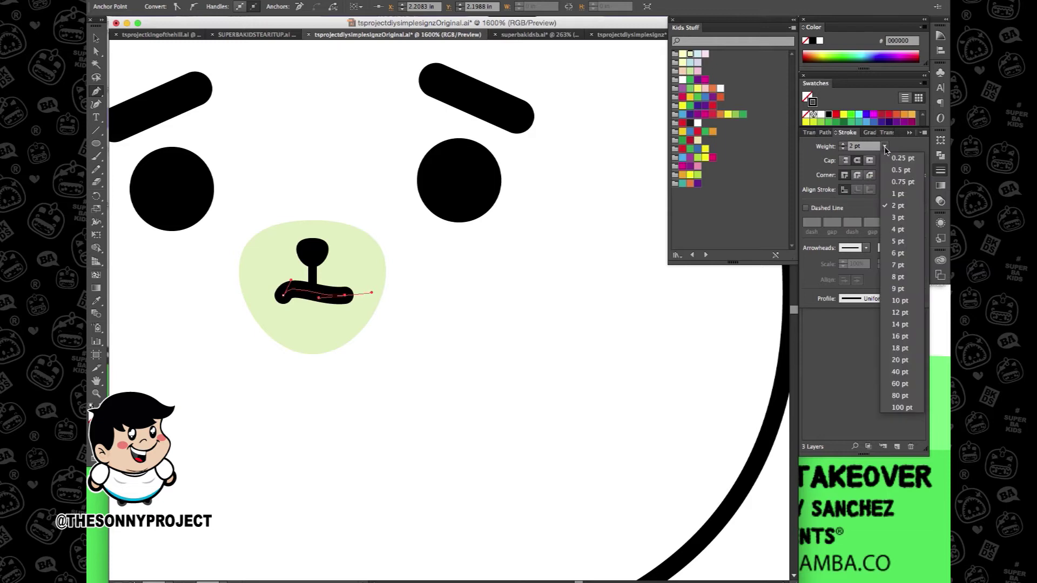
pyautogui.click(890, 158)
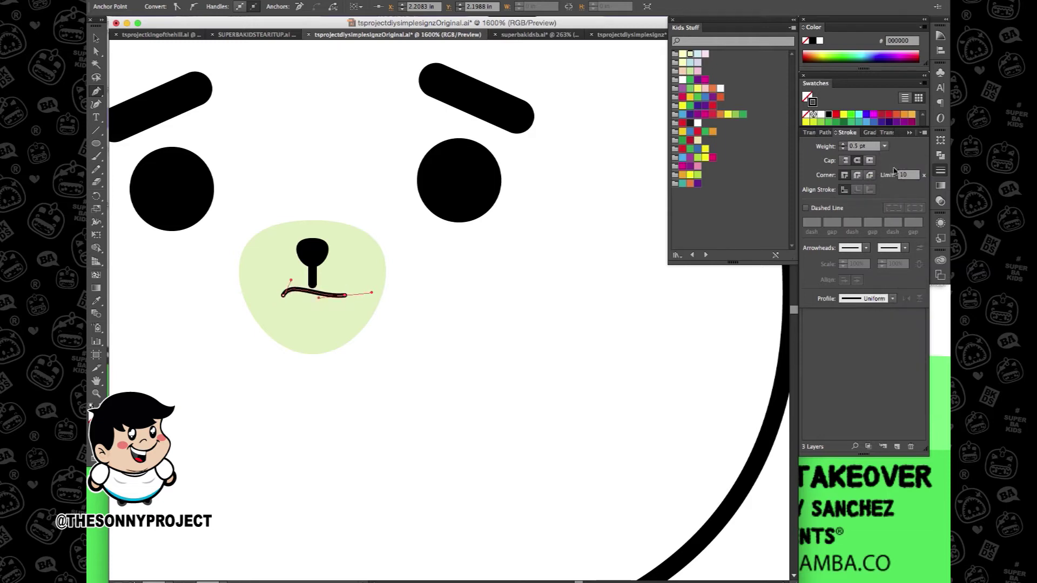
pyautogui.click(884, 146)
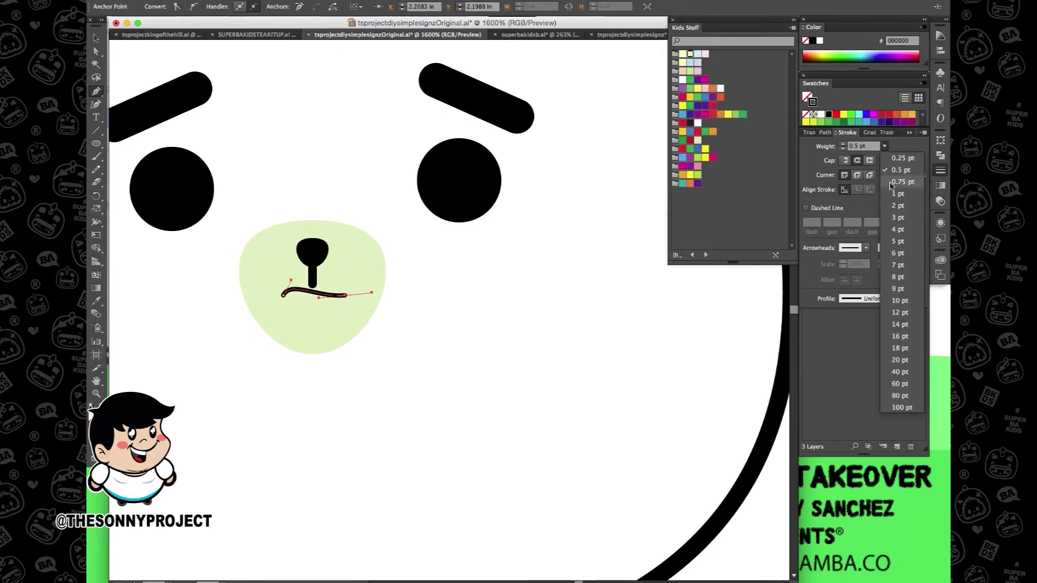
pyautogui.click(890, 184)
pyautogui.click(96, 40)
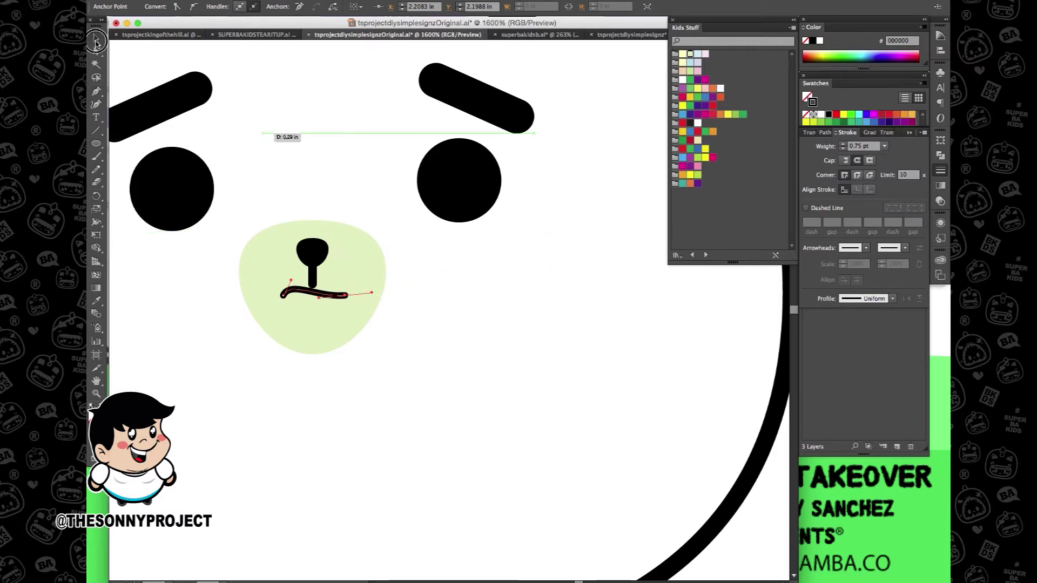
pyautogui.click(319, 97)
# Step: Try to move the mouth line up until it meets the end of the vertical nose line
pyautogui.click(316, 286)
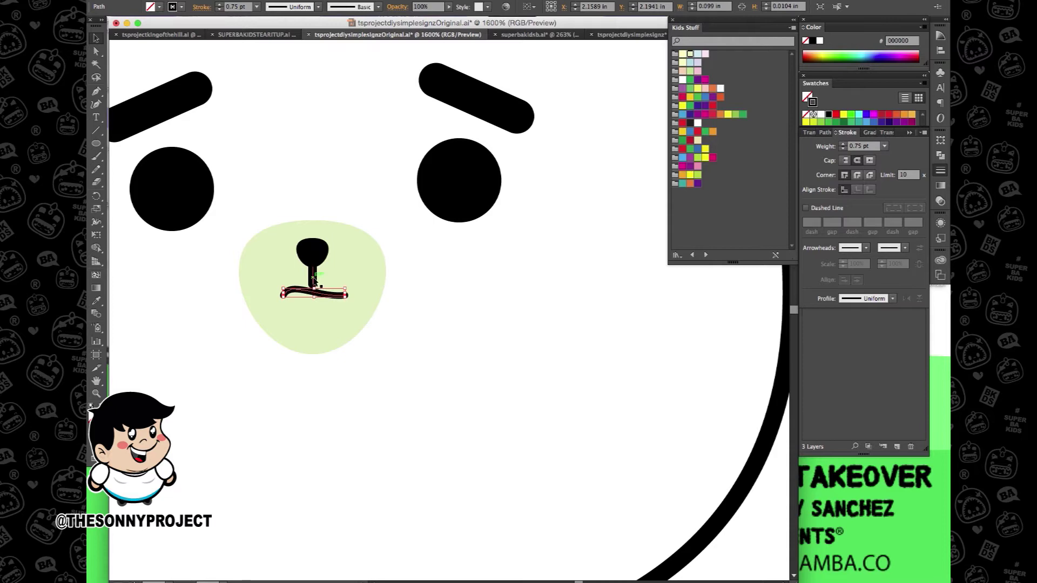
pyautogui.scroll(2, 314, 283)
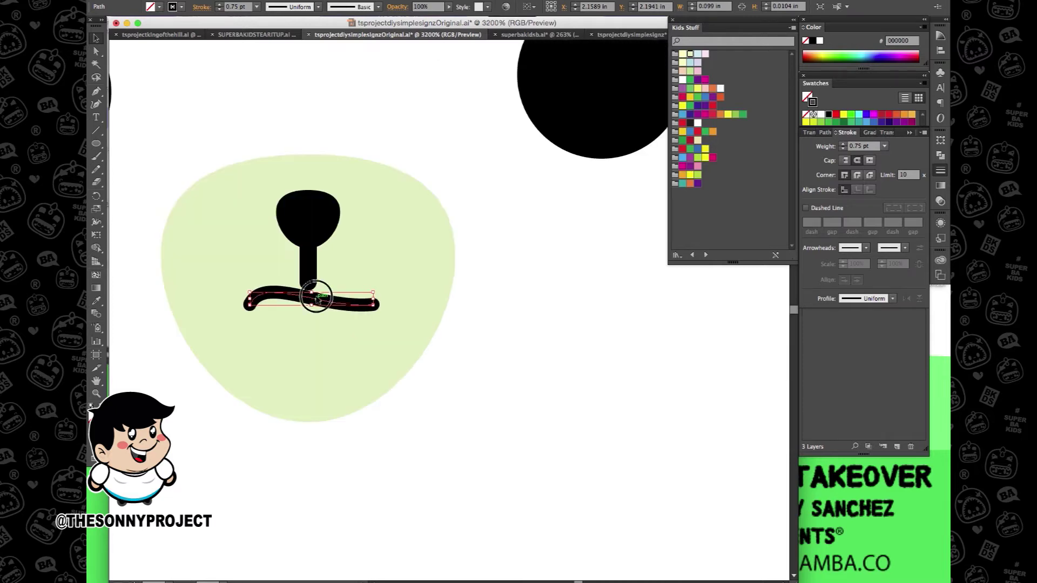
pyautogui.moveTo(318, 300); pyautogui.dragTo(318, 284)
pyautogui.click(318, 285)
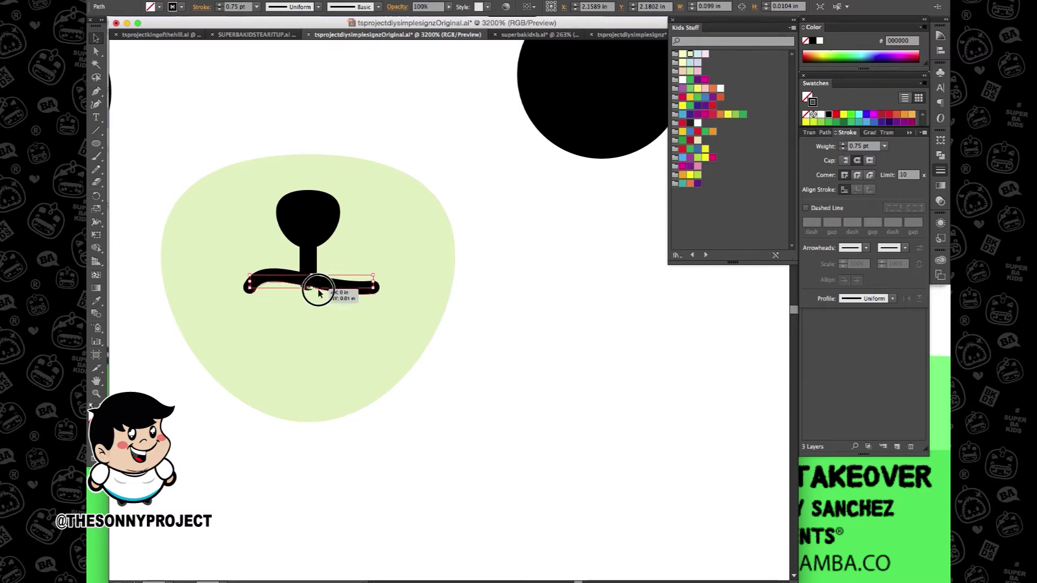
pyautogui.click(318, 282)
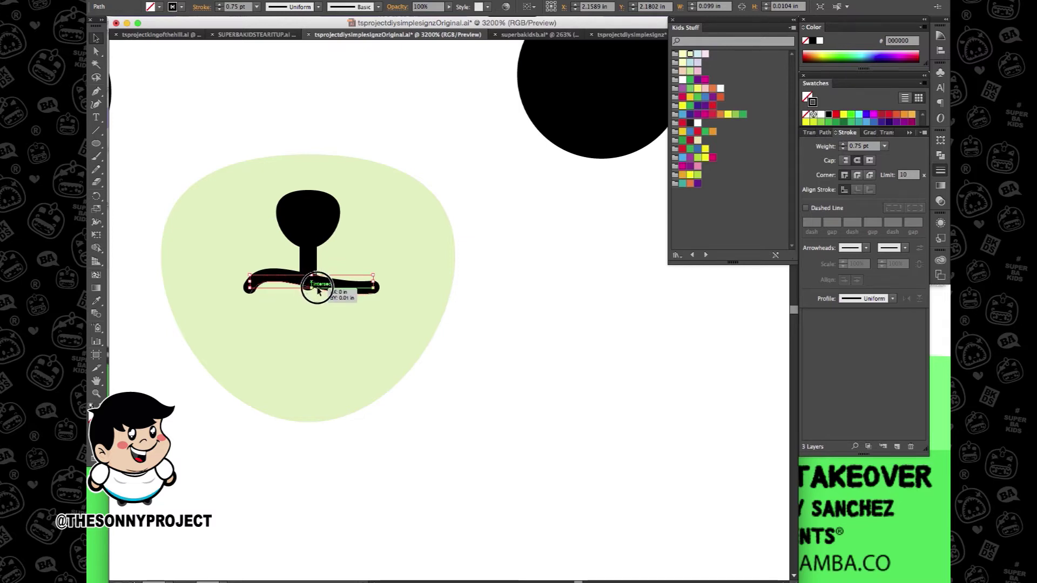
pyautogui.click(321, 287)
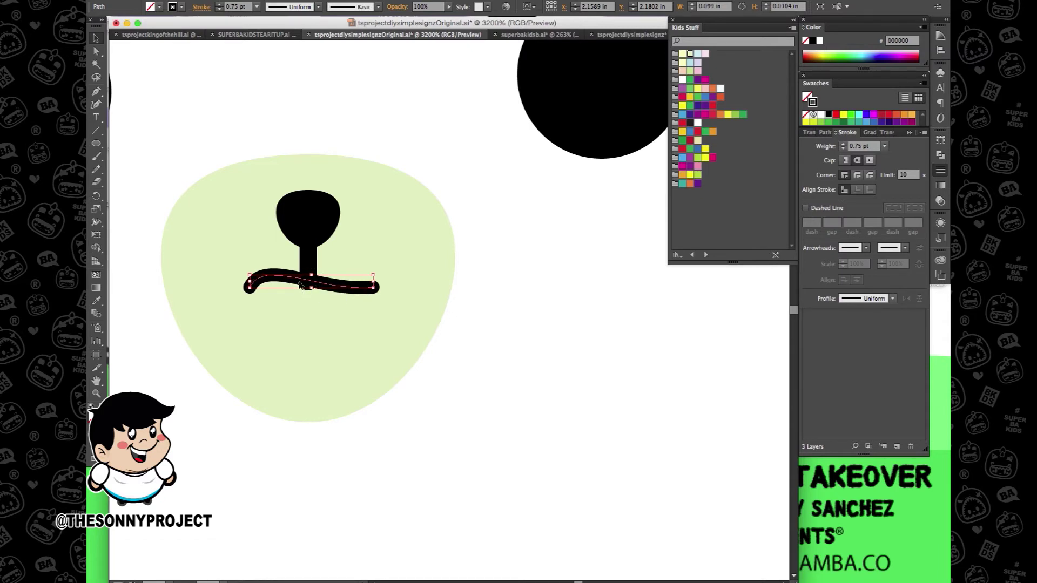
pyautogui.moveTo(289, 283)
pyautogui.mouseDown()
pyautogui.moveTo(282, 298)
pyautogui.moveTo(285, 289)
pyautogui.mouseUp()
pyautogui.moveTo(347, 287); pyautogui.dragTo(345, 301)
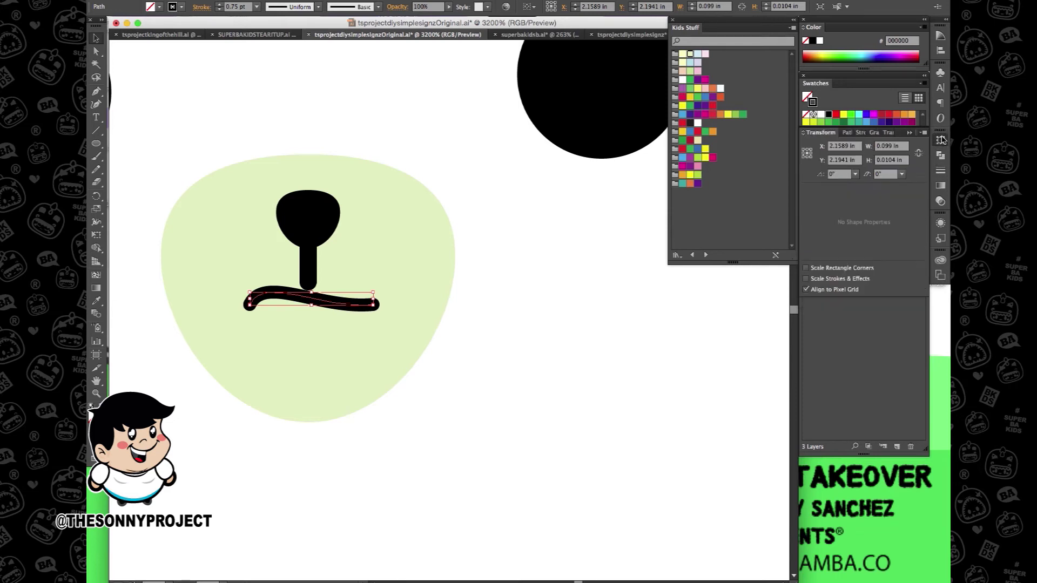
# Step: Turn off Align to Pixel Grid for the mouth line and outline the strokes of the mouth and vertical nose line
pyautogui.click(808, 291)
pyautogui.click(263, 96)
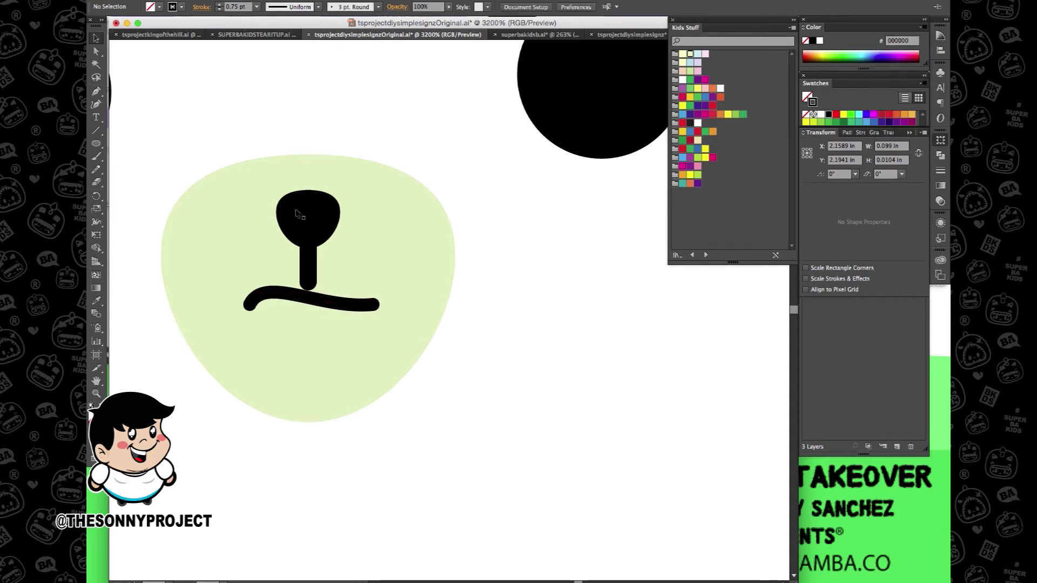
pyautogui.click(307, 268)
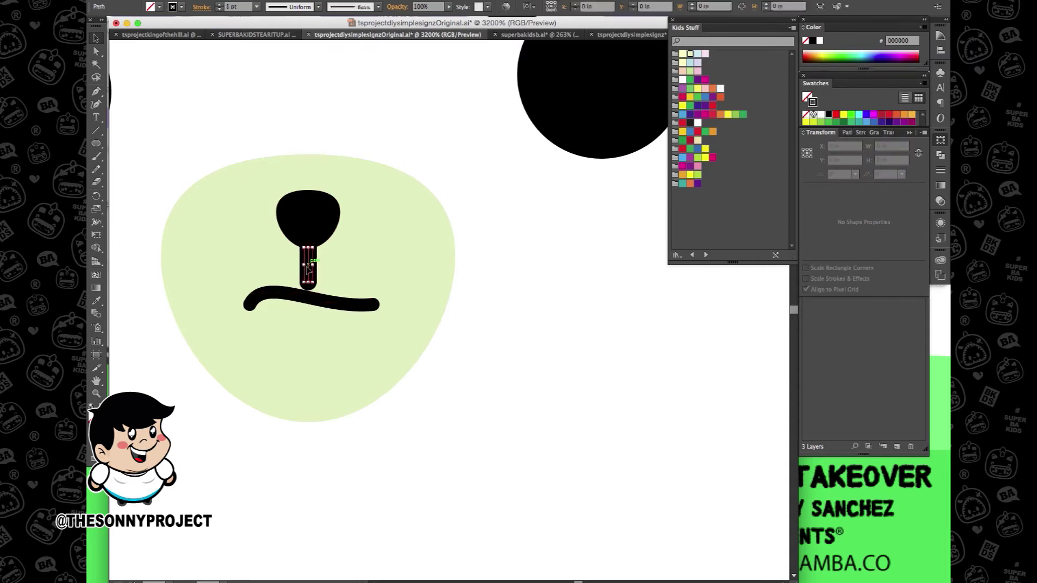
pyautogui.keyDown('shift'); pyautogui.click(282, 295); pyautogui.keyUp('shift')
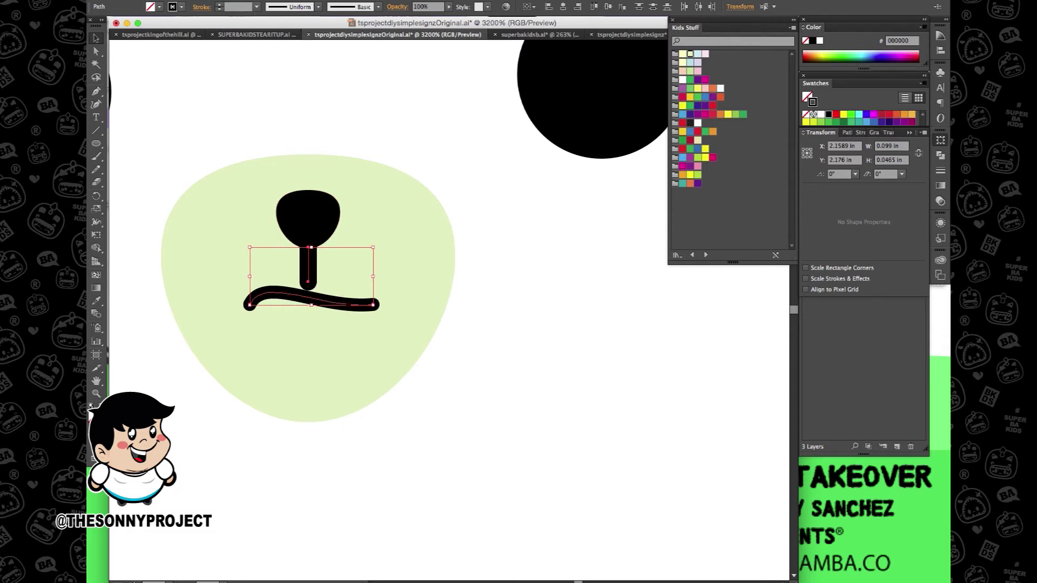
pyautogui.click(216, 0)
pyautogui.moveTo(251, 186)
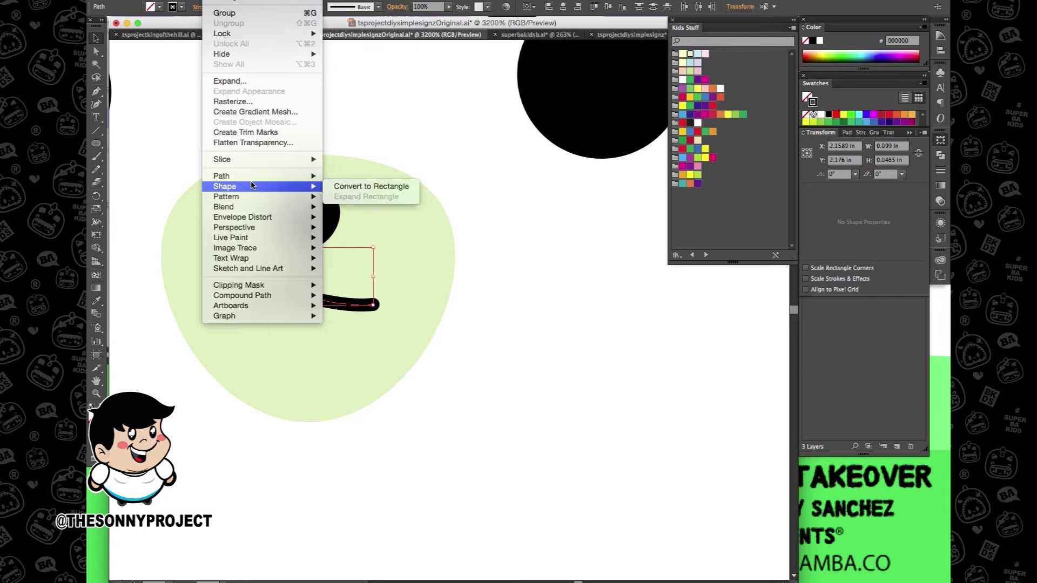
pyautogui.click(365, 205)
pyautogui.hotkey('shift', 'b')
pyautogui.press('super+shift+a')
# Step: Move the outlined mouth straight up by about 0.01 in to join the end of the vertical nose line
pyautogui.moveTo(320, 291); pyautogui.dragTo(324, 294)
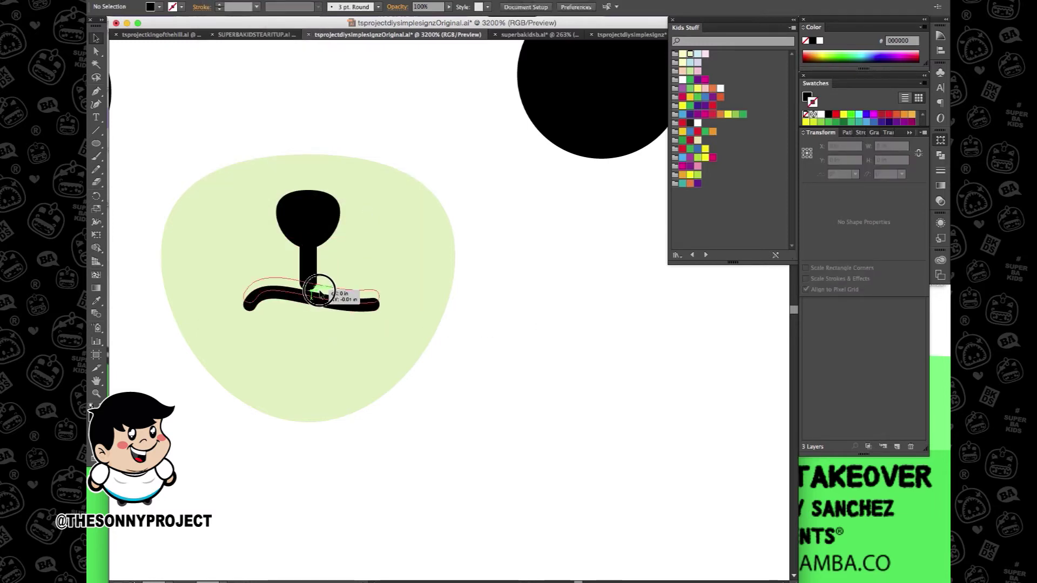
pyautogui.press('v')
pyautogui.click(324, 294)
# Step: Combine the nose, vertical line and mouth into one shape with a Pathfinder operation
pyautogui.click(312, 222)
pyautogui.keyDown('shift'); pyautogui.click(310, 270); pyautogui.keyUp('shift')
pyautogui.keyDown('shift'); pyautogui.click(327, 297); pyautogui.keyUp('shift')
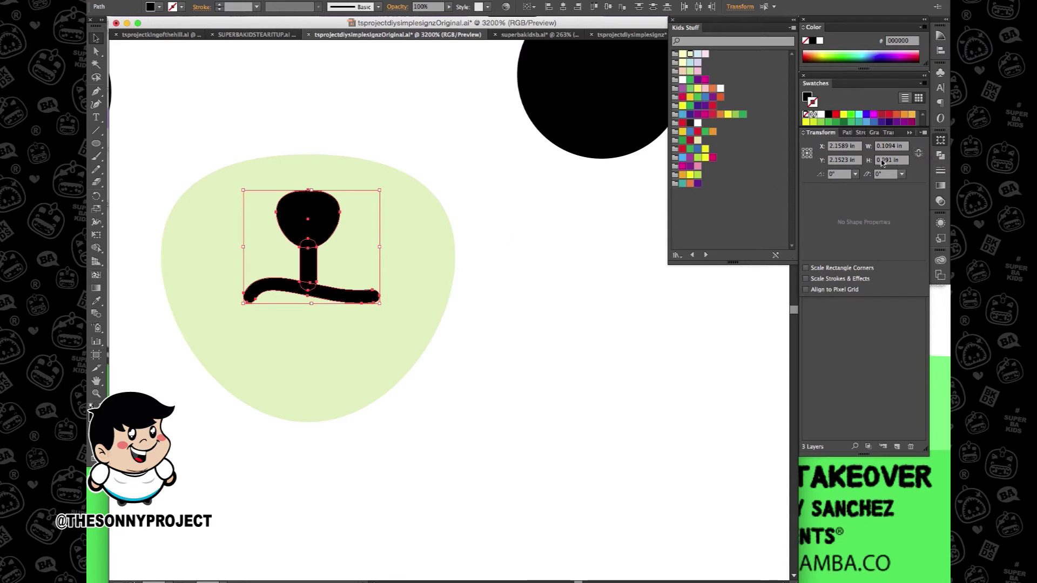
pyautogui.click(940, 155)
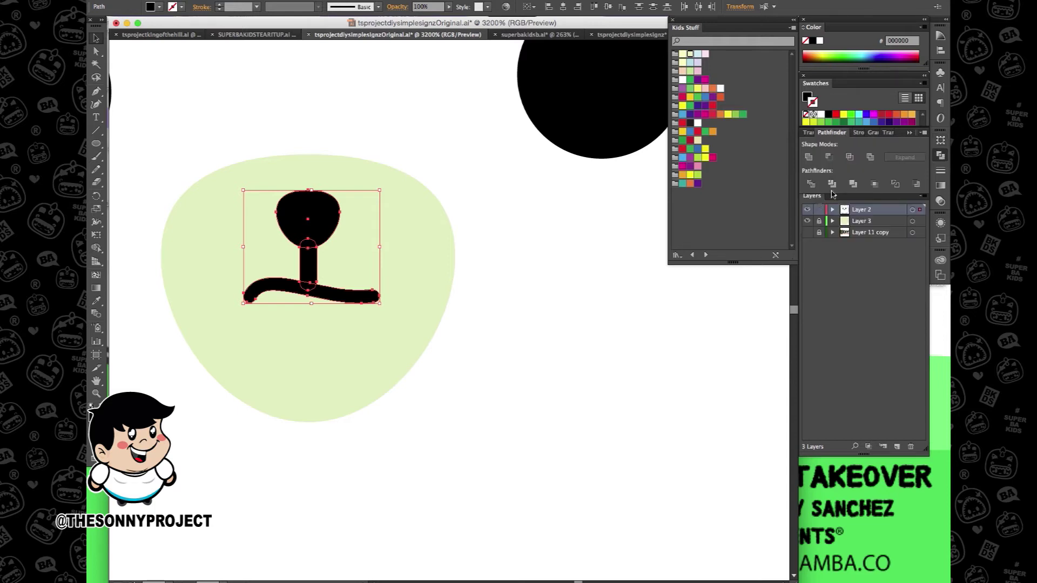
pyautogui.click(853, 184)
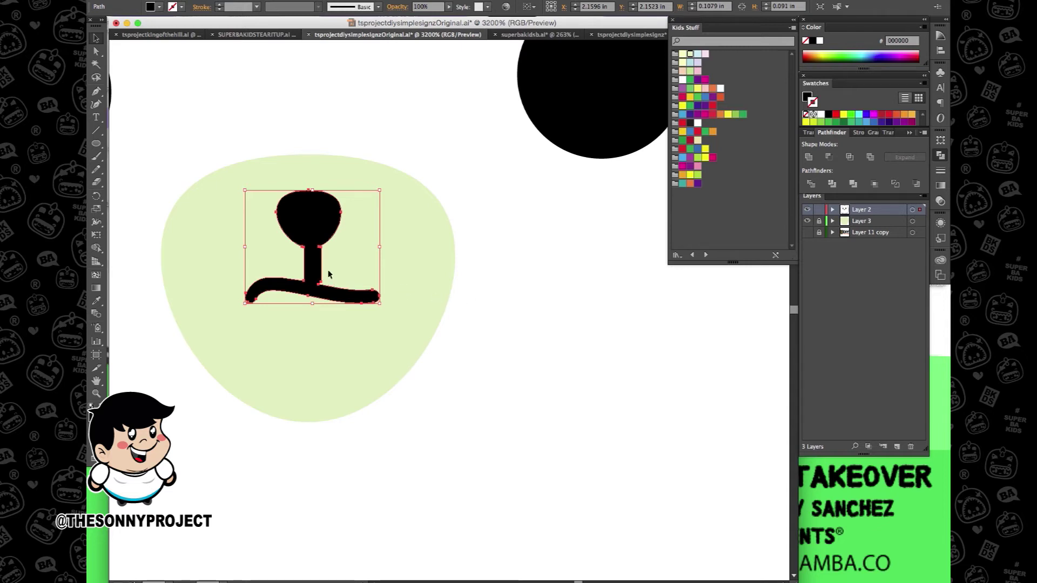
# Step: Draw an ellipse about 0.38 by 0.39 in as an ear on the head's upper left edge
pyautogui.press('super+z')
pyautogui.click(501, 328)
pyautogui.scroll(-2, 259, 297)
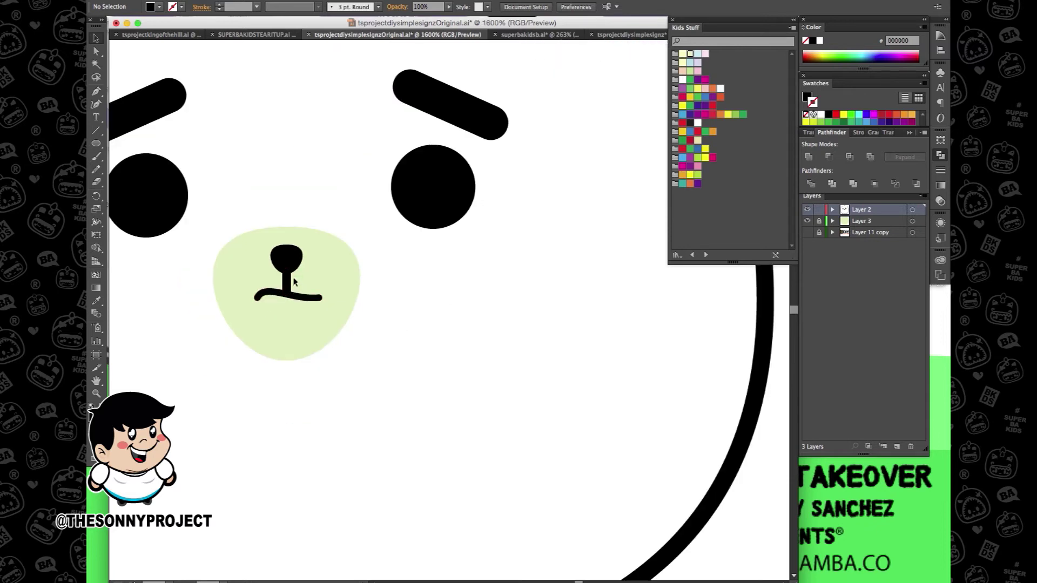
pyautogui.scroll(-1, 255, 287)
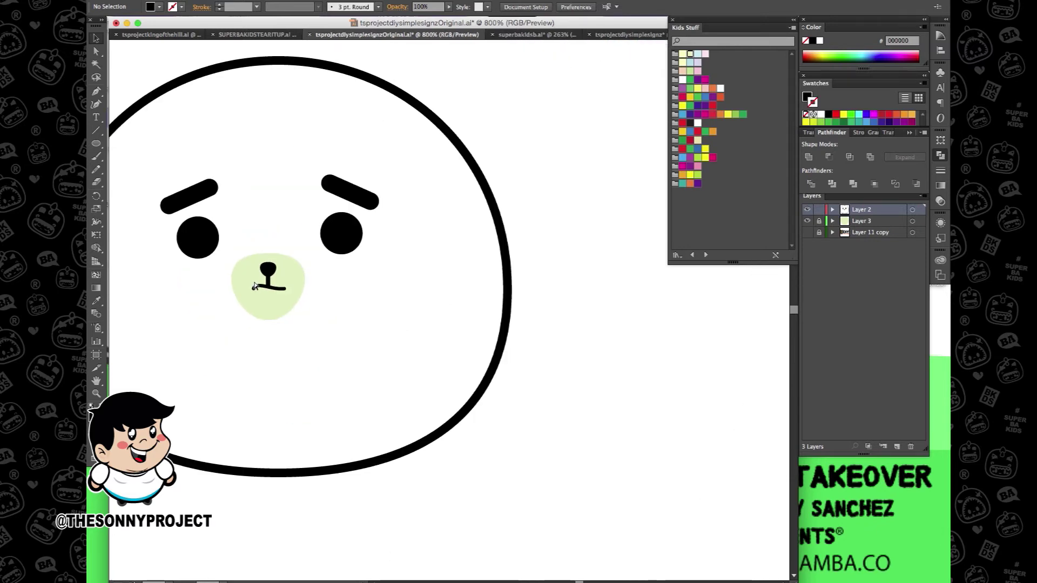
pyautogui.hscroll(-2, 255, 287)
pyautogui.scroll(1, 255, 286)
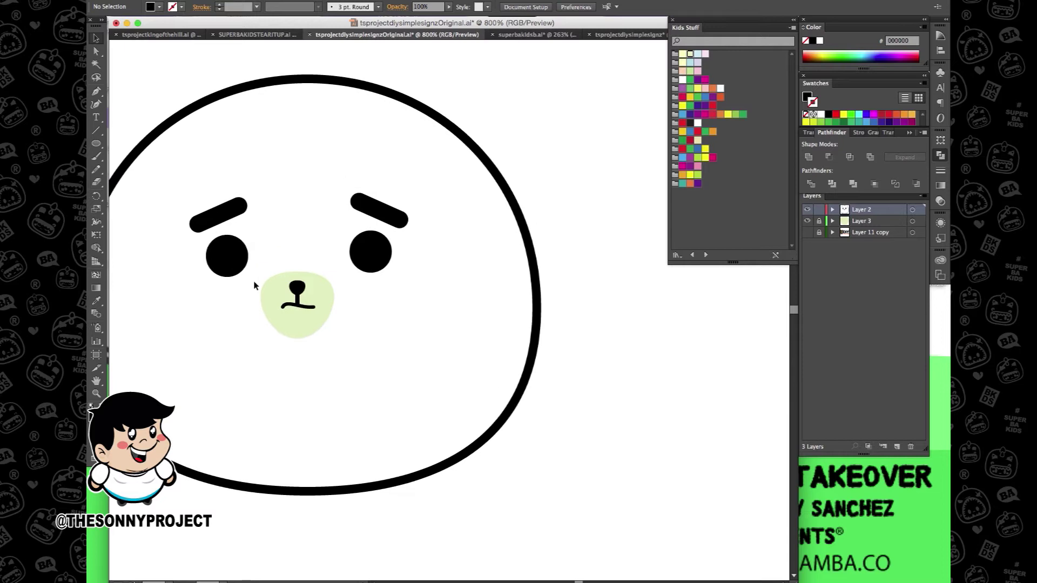
pyautogui.hscroll(-1, 253, 282)
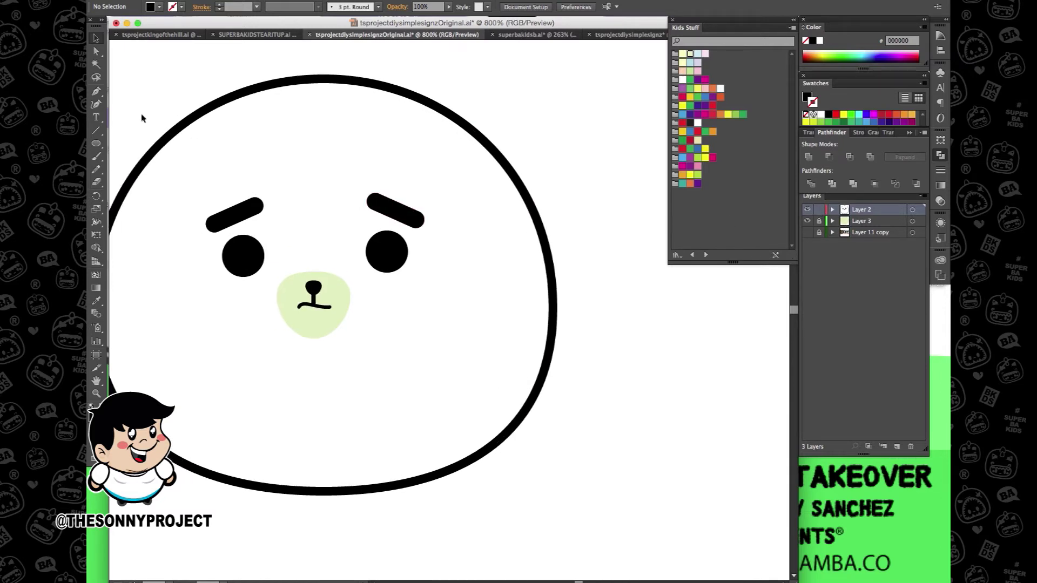
pyautogui.moveTo(96, 143); pyautogui.dragTo(169, 167)
pyautogui.hscroll(-3, 183, 108)
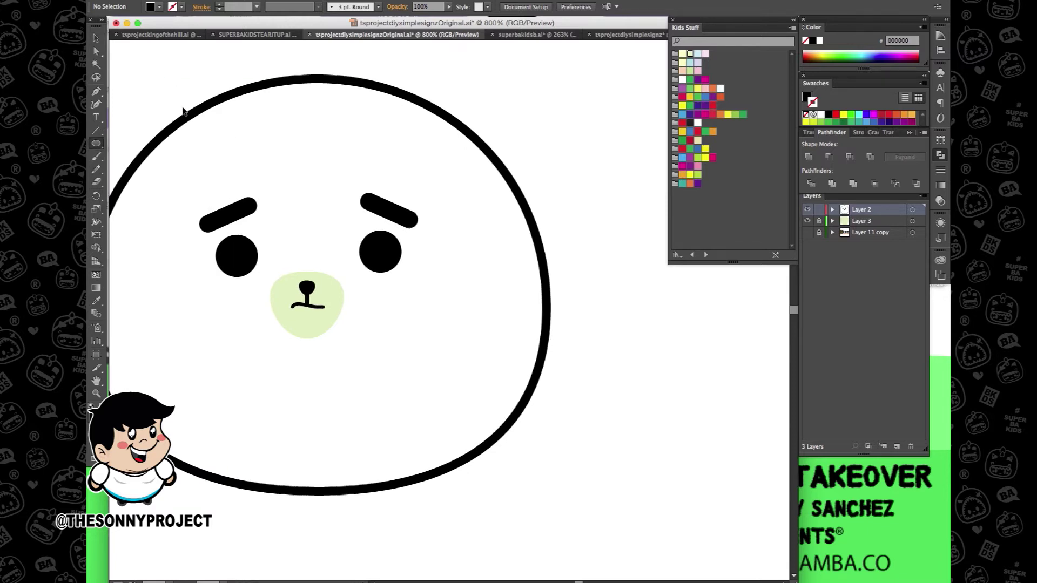
pyautogui.scroll(2, 183, 108)
pyautogui.hscroll(-2, 183, 109)
pyautogui.moveTo(213, 135); pyautogui.dragTo(287, 207)
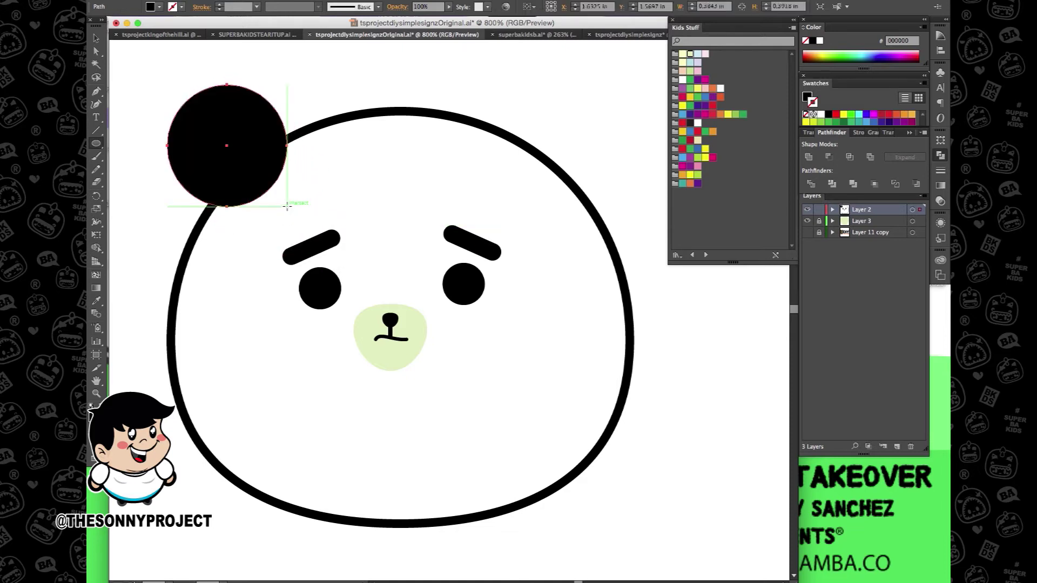
# Step: Give the ear circle a black stroke and no fill, with a stroke weight of 2 pt
pyautogui.click(808, 96)
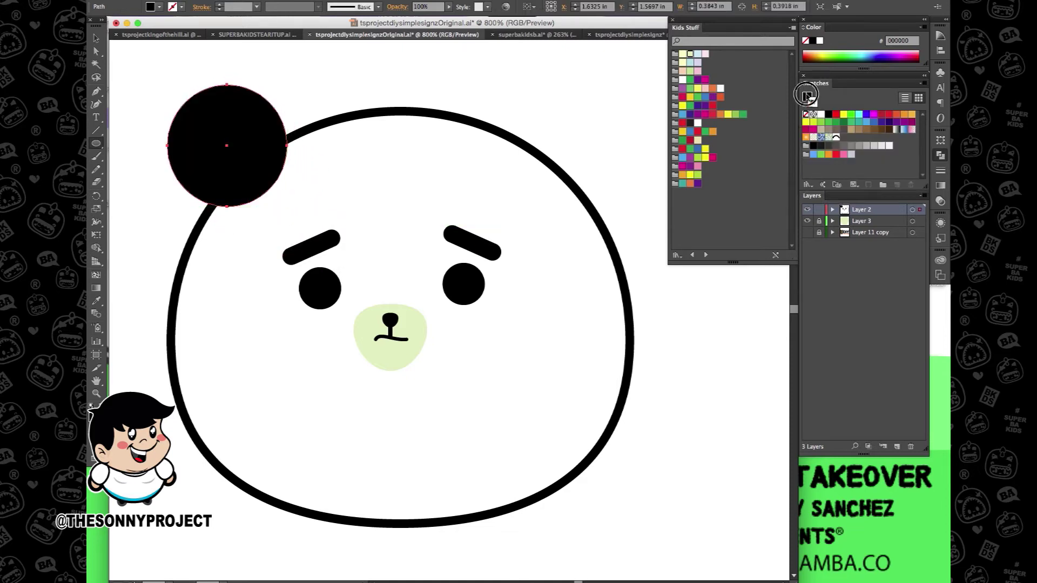
pyautogui.click(828, 115)
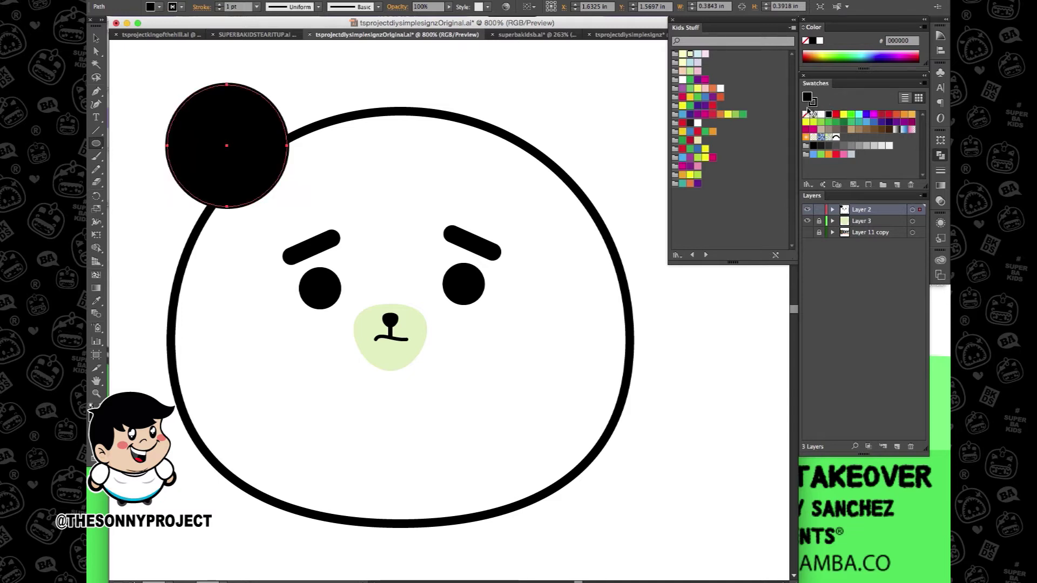
pyautogui.click(806, 114)
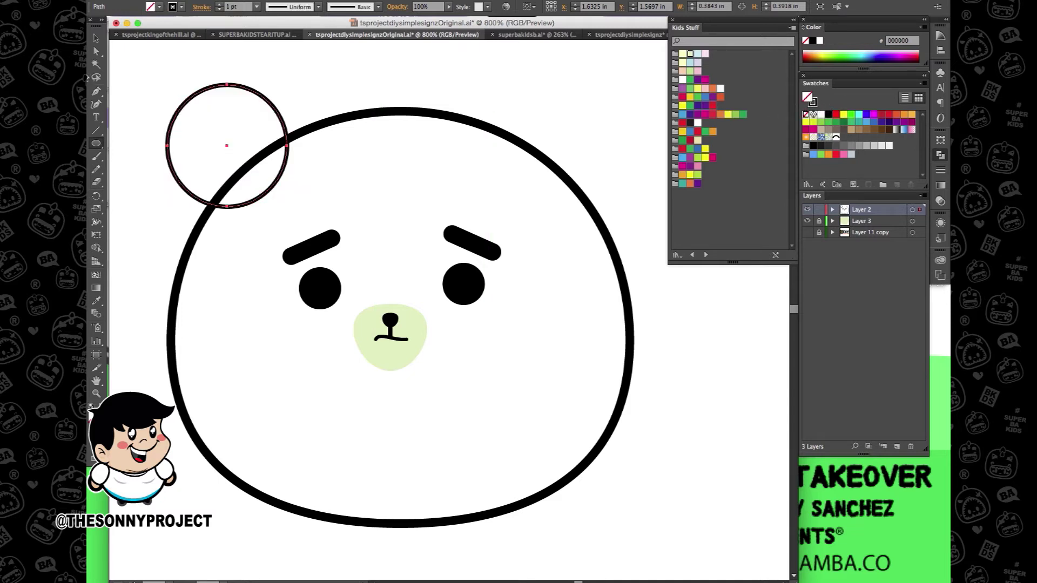
pyautogui.click(96, 38)
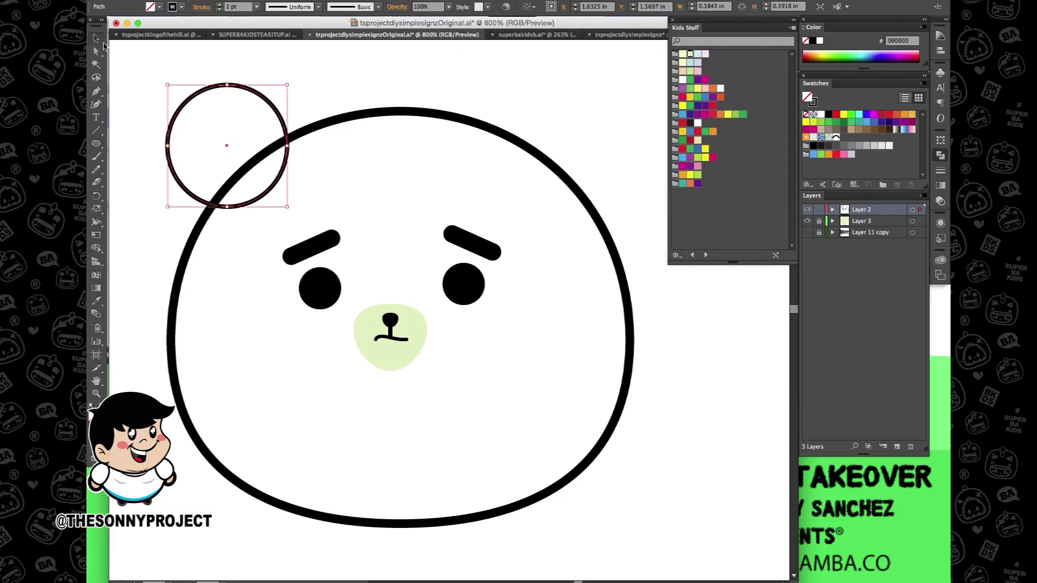
pyautogui.click(219, 4)
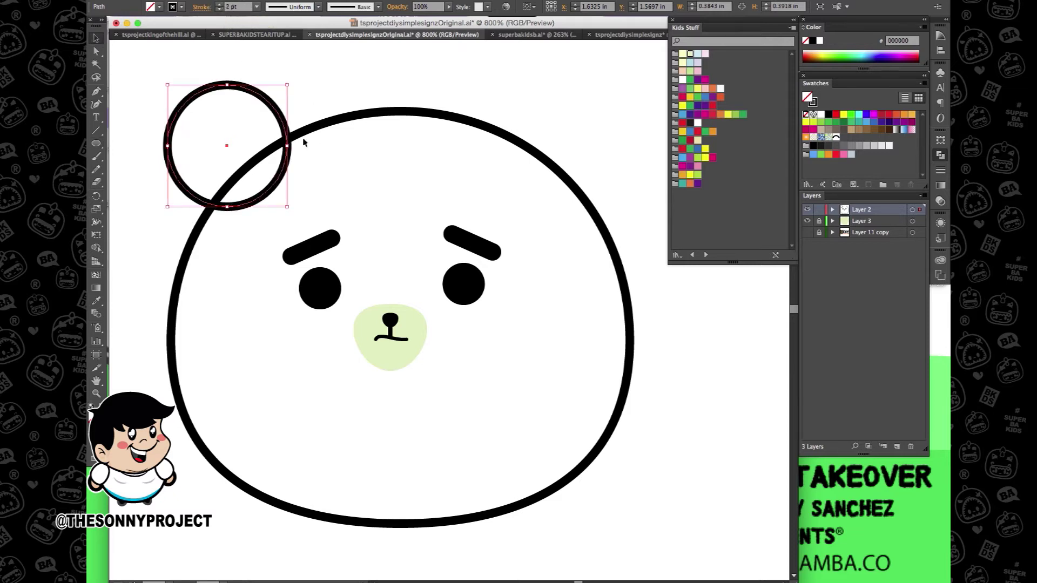
# Step: Duplicate the ear circle onto the head's opposite upper edge and select both ears together with the head outline
pyautogui.click(335, 120)
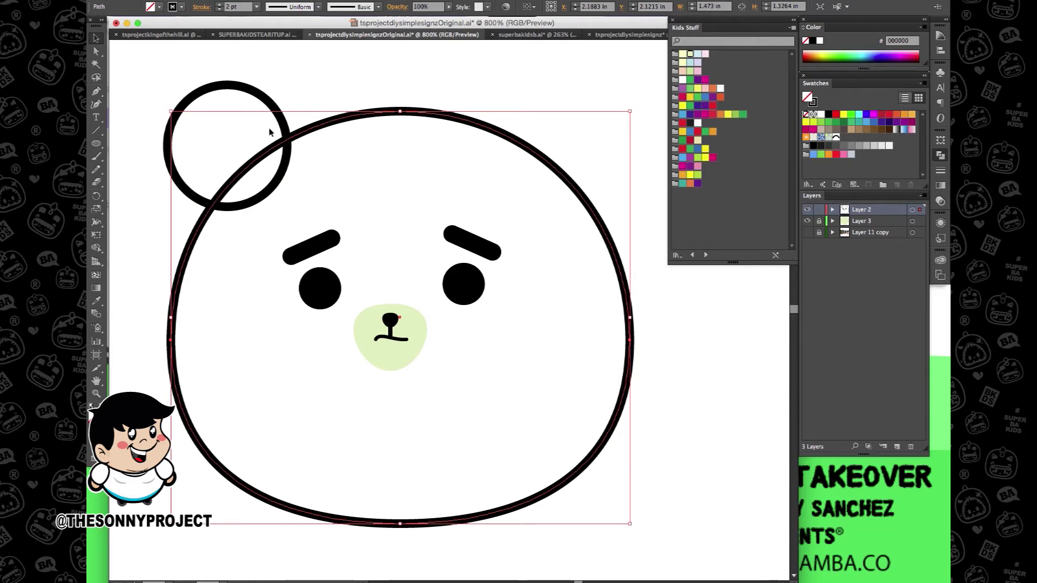
pyautogui.click(278, 112)
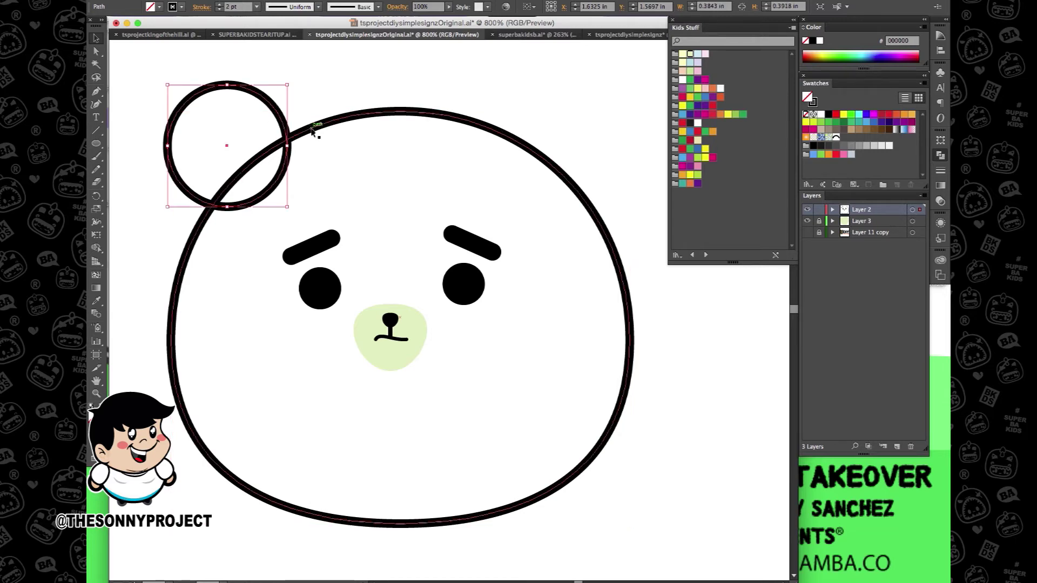
pyautogui.moveTo(278, 117); pyautogui.dragTo(610, 115)
pyautogui.press('super+z')
pyautogui.moveTo(227, 145); pyautogui.dragTo(575, 148)
pyautogui.click(314, 108)
pyautogui.moveTo(232, 118); pyautogui.dragTo(574, 162)
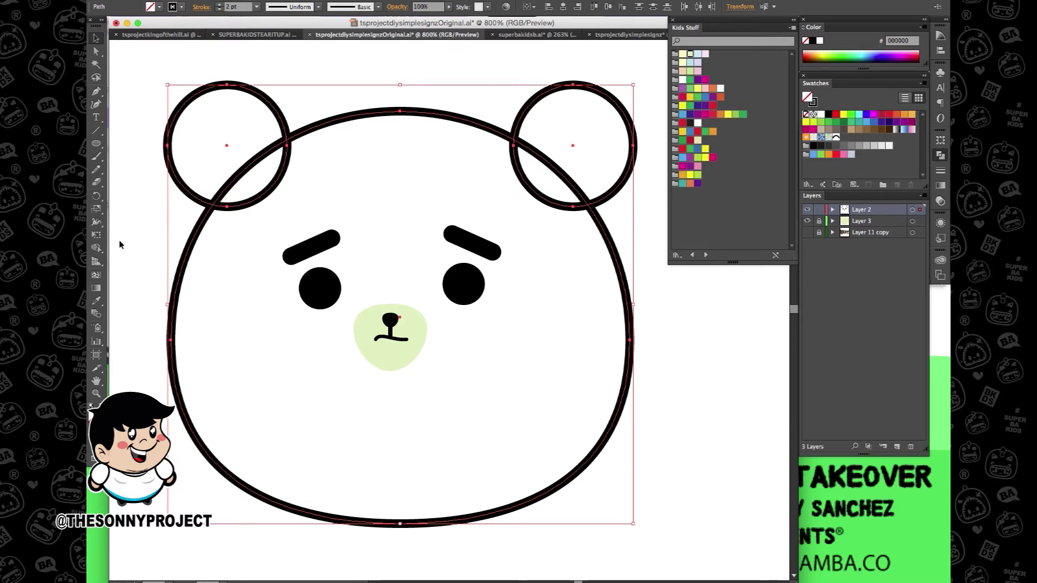
# Step: Try merging both ear overlaps into the unfilled head outline with the Shape Builder tool, and undo the merges
pyautogui.click(97, 249)
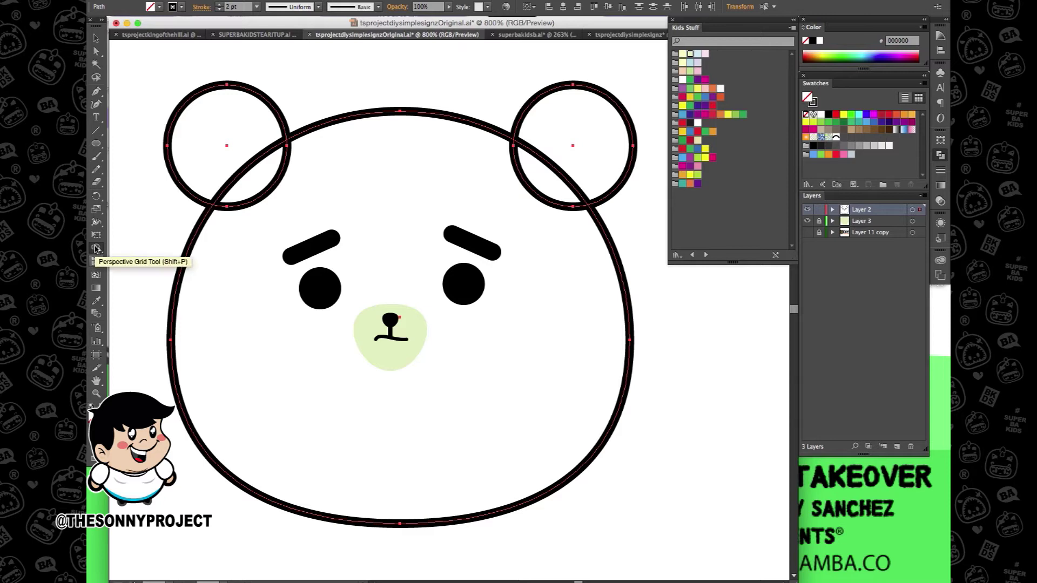
pyautogui.click(97, 248)
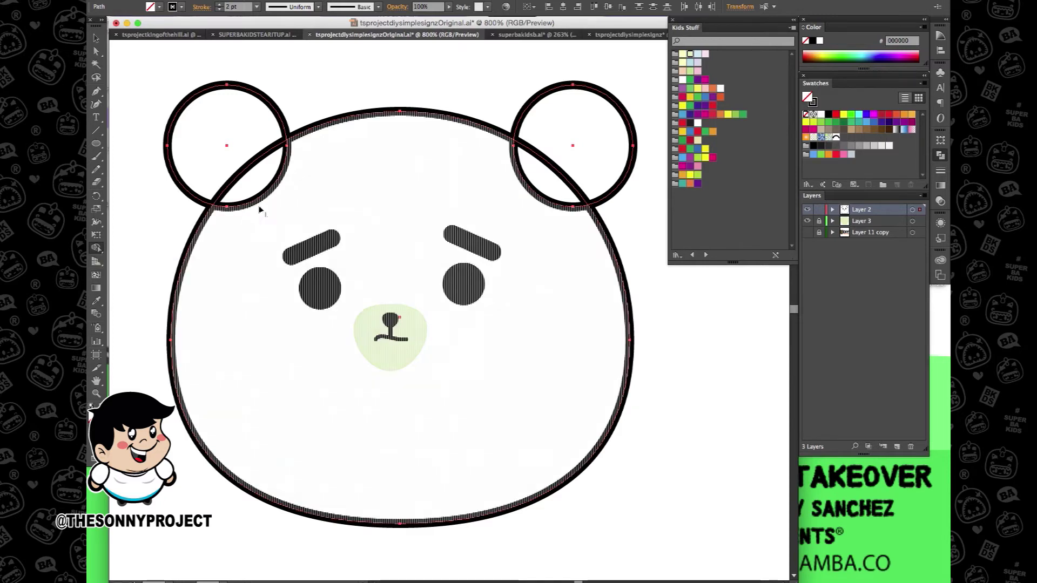
pyautogui.moveTo(248, 180); pyautogui.dragTo(306, 176)
pyautogui.moveTo(483, 191); pyautogui.dragTo(551, 194)
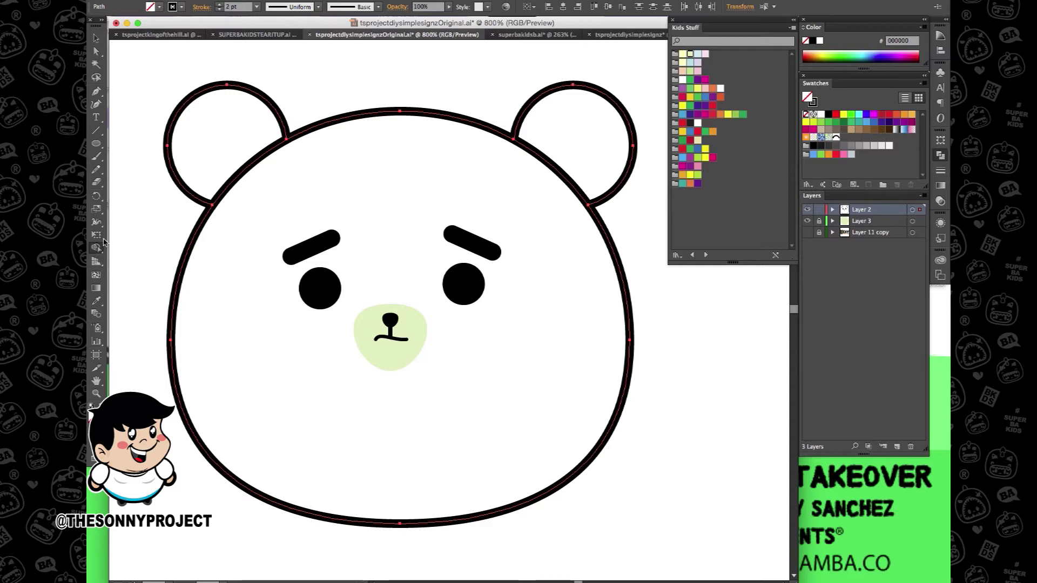
pyautogui.press('super+z')
pyautogui.press('super+z')
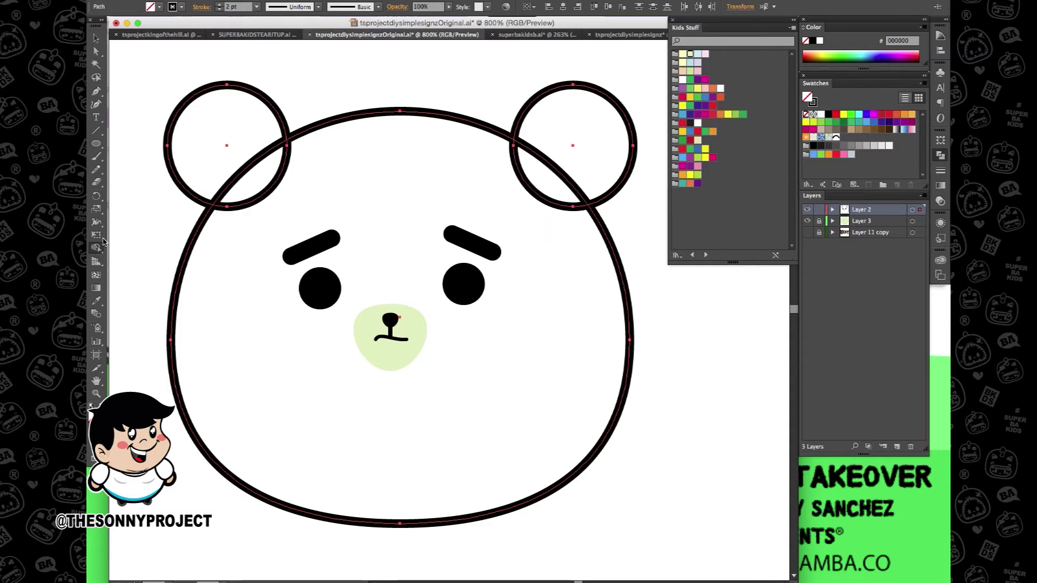
# Step: Merge the overlapping part of each ear into the head with the Shape Builder tool, using a black fill
pyautogui.click(102, 241)
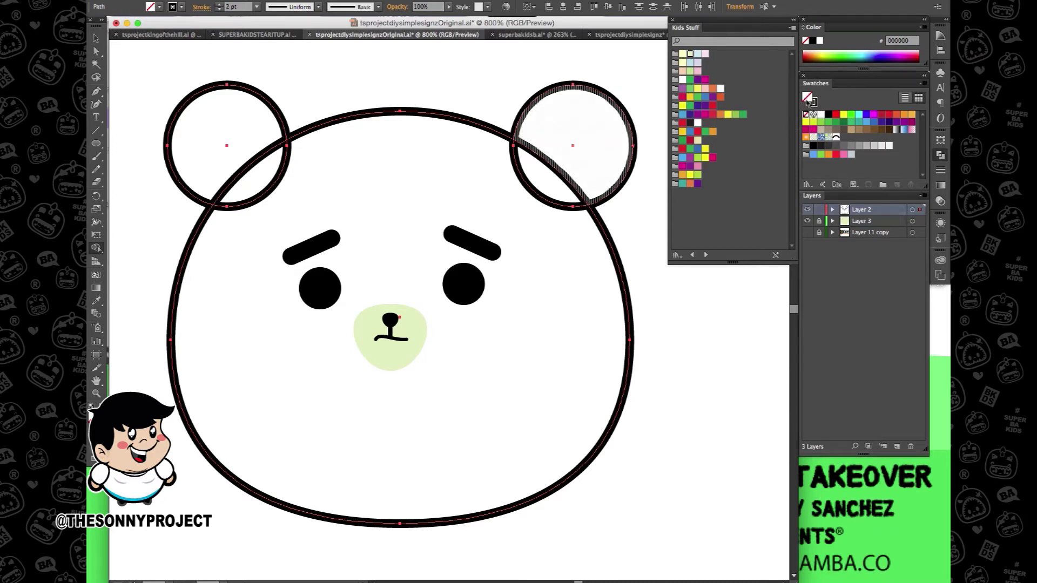
pyautogui.click(829, 114)
pyautogui.moveTo(260, 217); pyautogui.dragTo(251, 192)
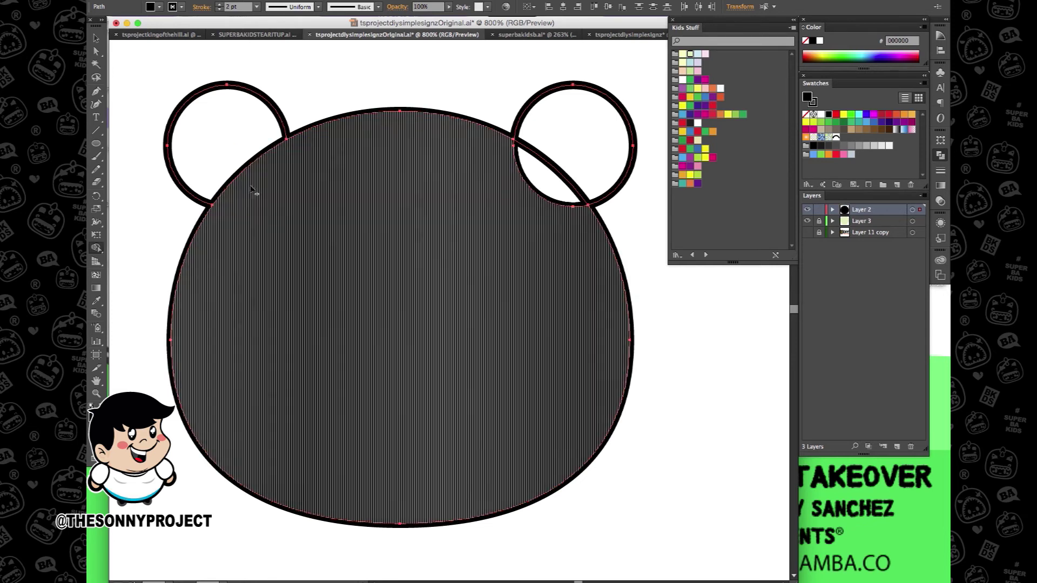
pyautogui.moveTo(516, 192); pyautogui.dragTo(534, 183)
# Step: Remove the black fill from the merged head shape so only its outline is drawn
pyautogui.click(98, 39)
pyautogui.click(144, 83)
pyautogui.click(524, 253)
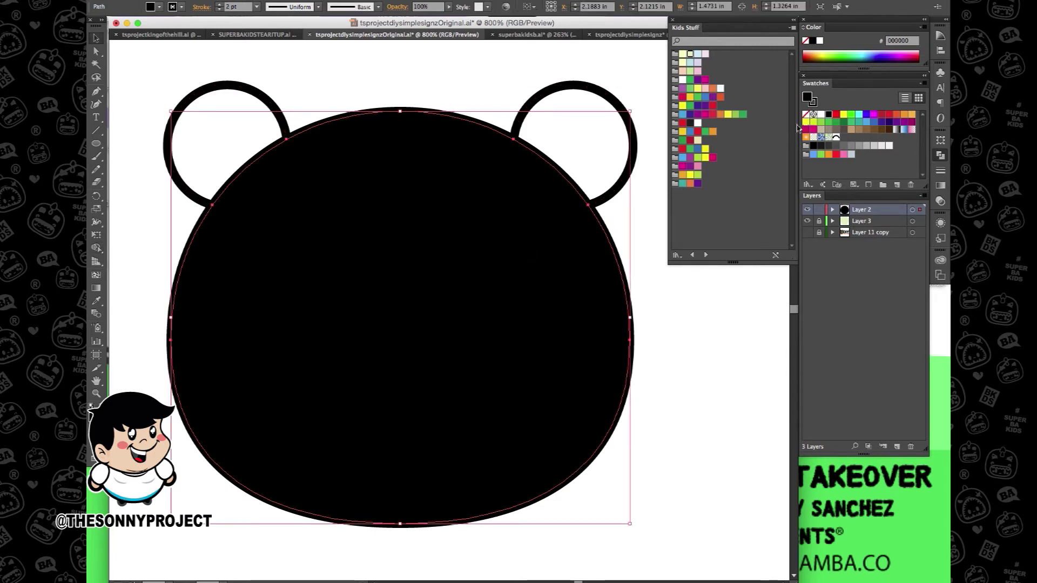
pyautogui.click(806, 114)
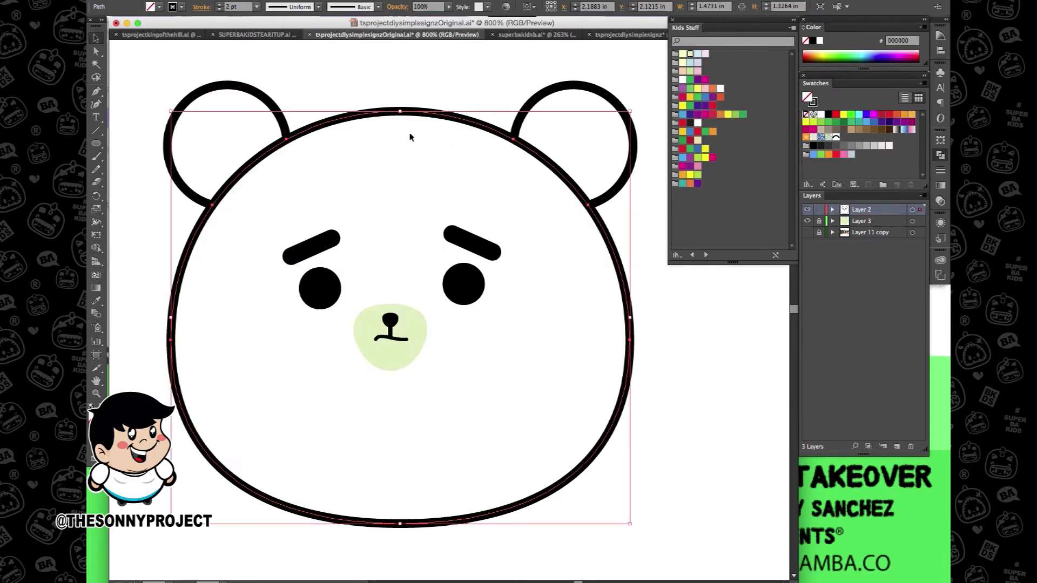
pyautogui.click(144, 209)
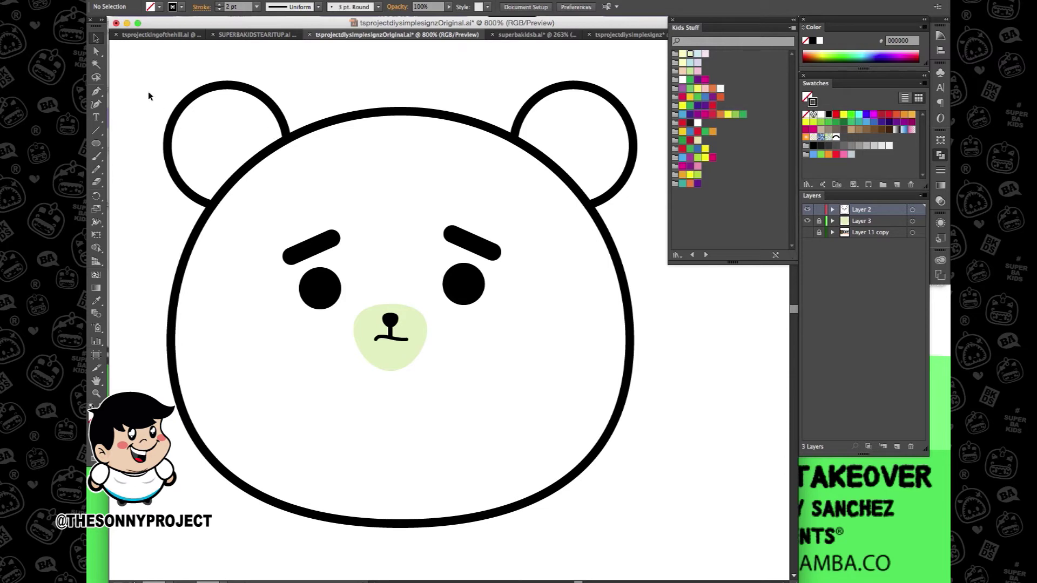
pyautogui.moveTo(153, 116); pyautogui.dragTo(173, 192)
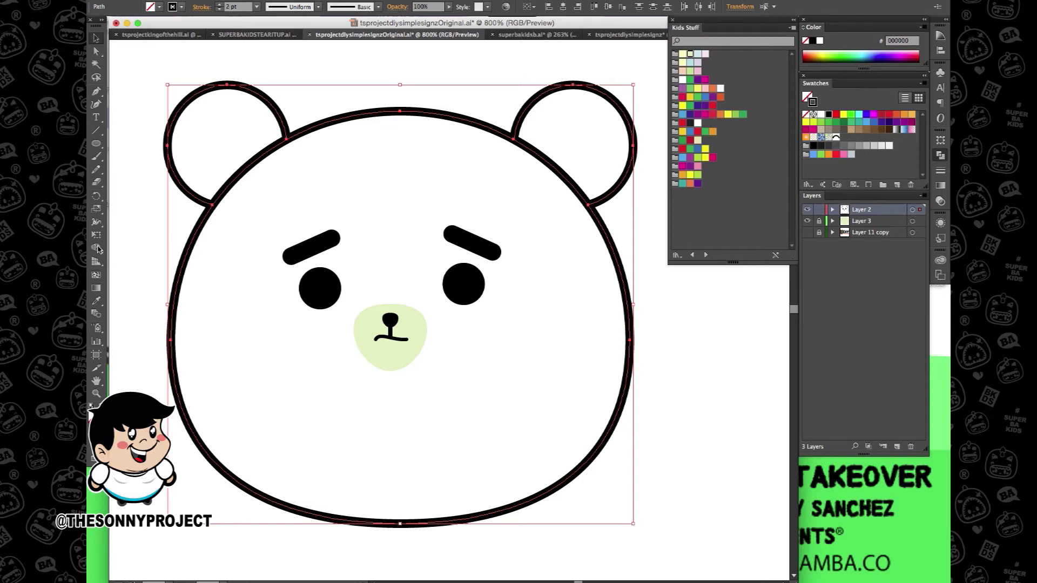
pyautogui.click(97, 249)
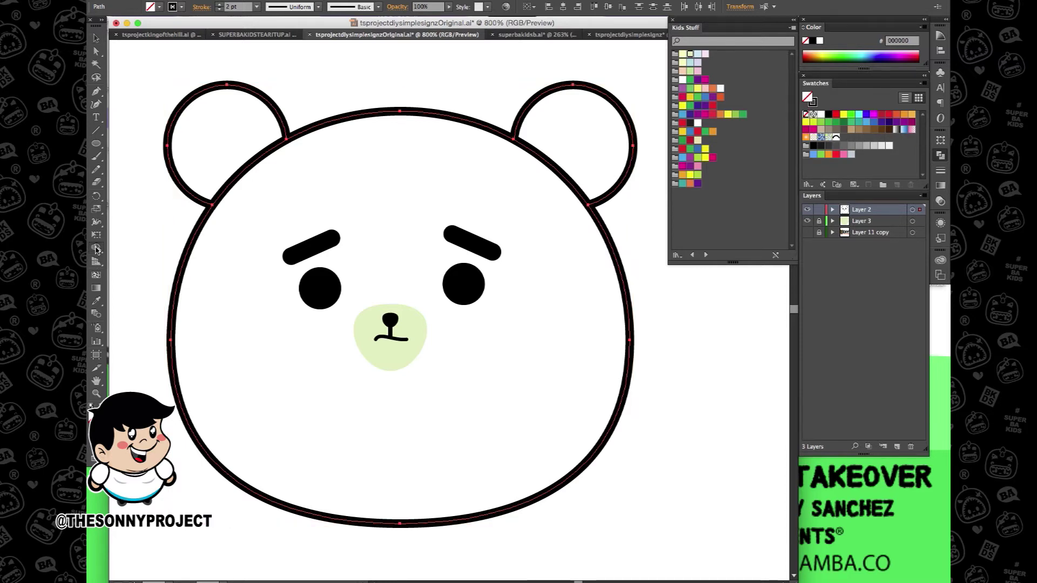
pyautogui.click(332, 210)
pyautogui.moveTo(149, 86); pyautogui.dragTo(585, 240)
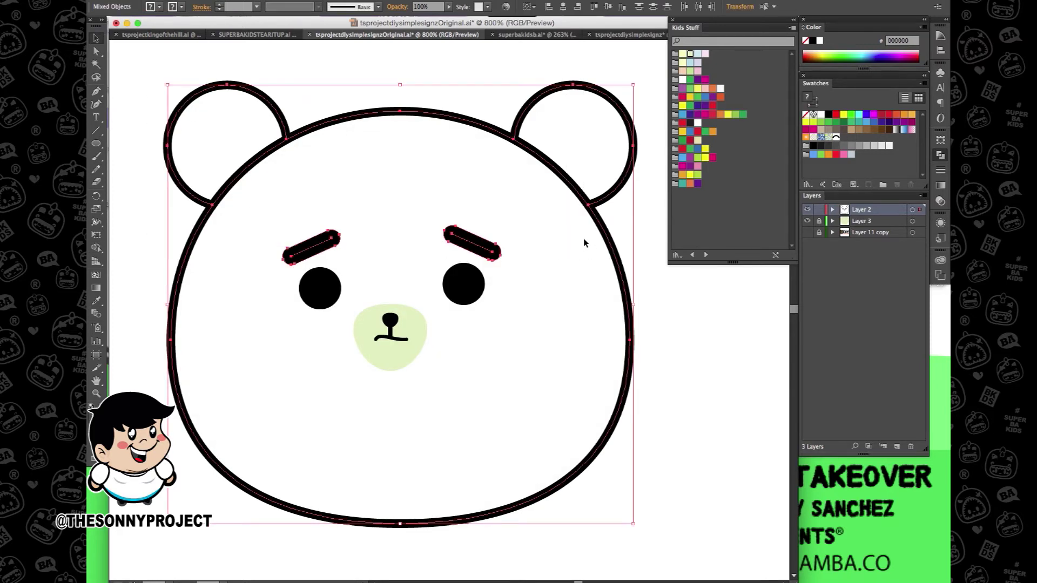
pyautogui.click(212, 246)
# Step: Lock Layer 2, add a new layer and place it directly below Layer 2
pyautogui.scroll(-2, 464, 285)
pyautogui.hscroll(2, 452, 295)
pyautogui.hscroll(2, 436, 299)
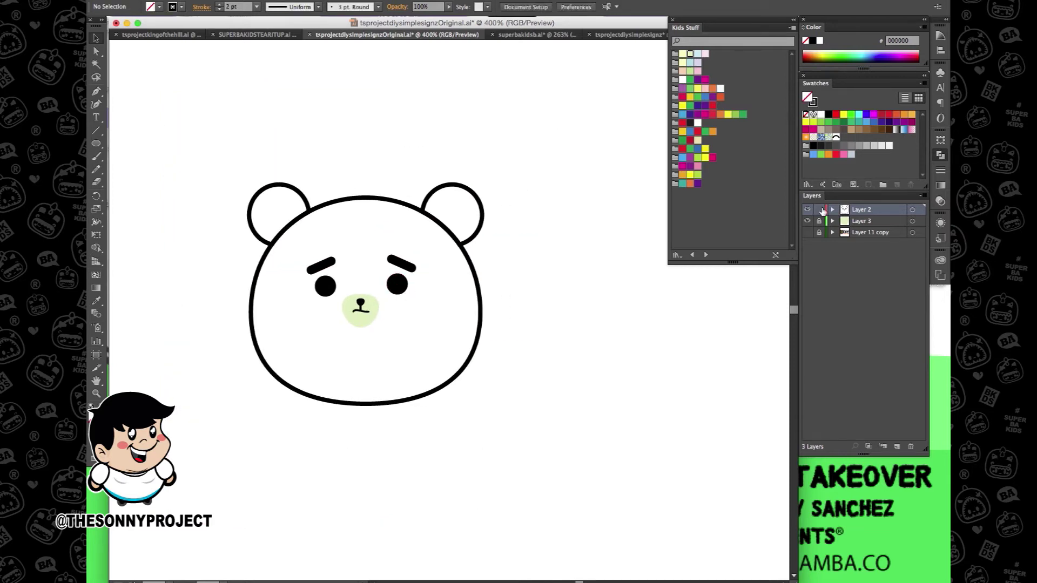
pyautogui.click(819, 210)
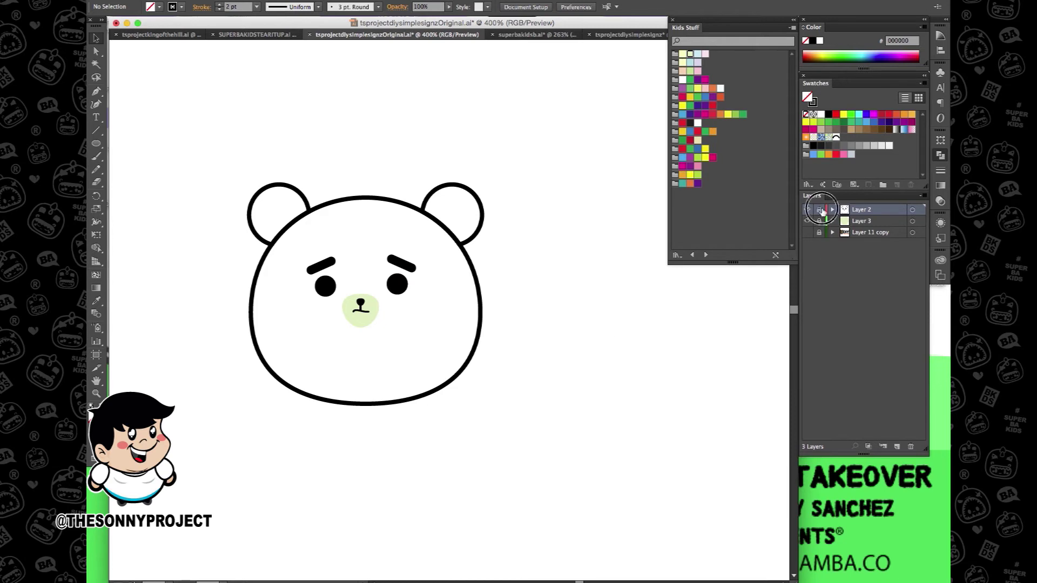
pyautogui.click(897, 447)
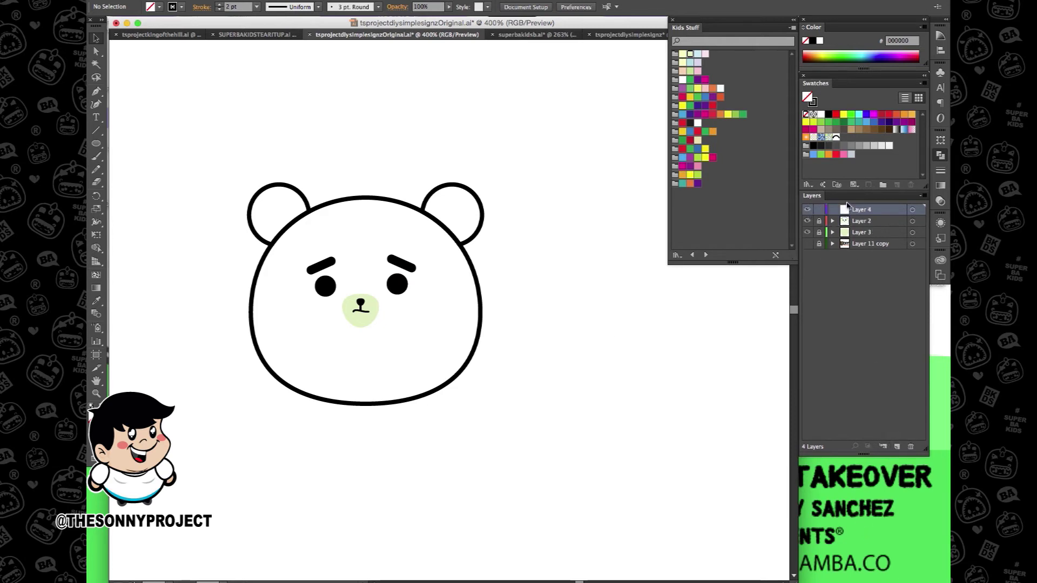
pyautogui.moveTo(858, 209); pyautogui.dragTo(858, 220)
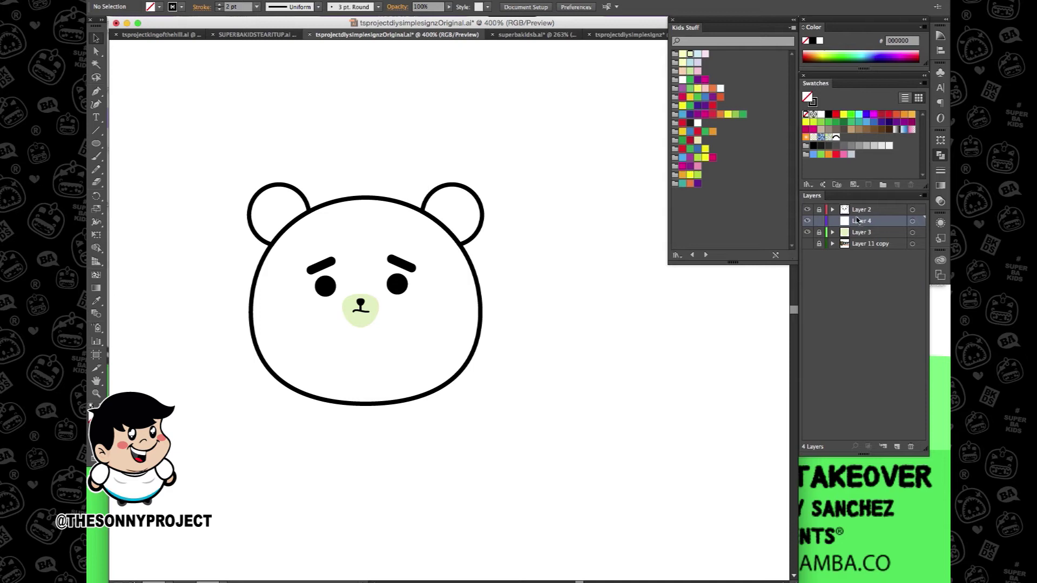
# Step: Rename Layer 2 as "bear head" and the new empty layer beneath it as "body"
pyautogui.doubleClick(862, 210)
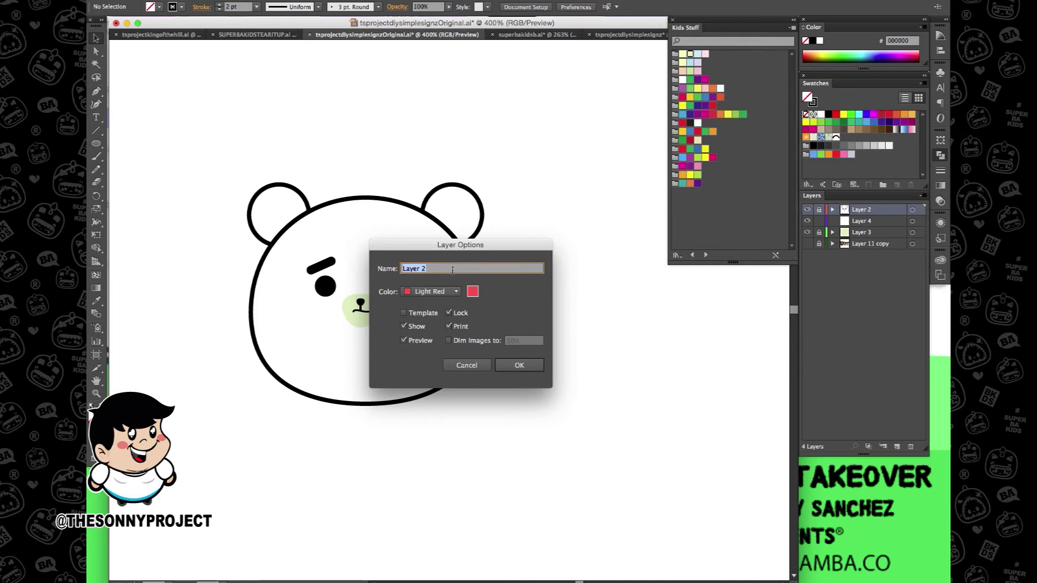
pyautogui.write('bear head')
pyautogui.click(514, 367)
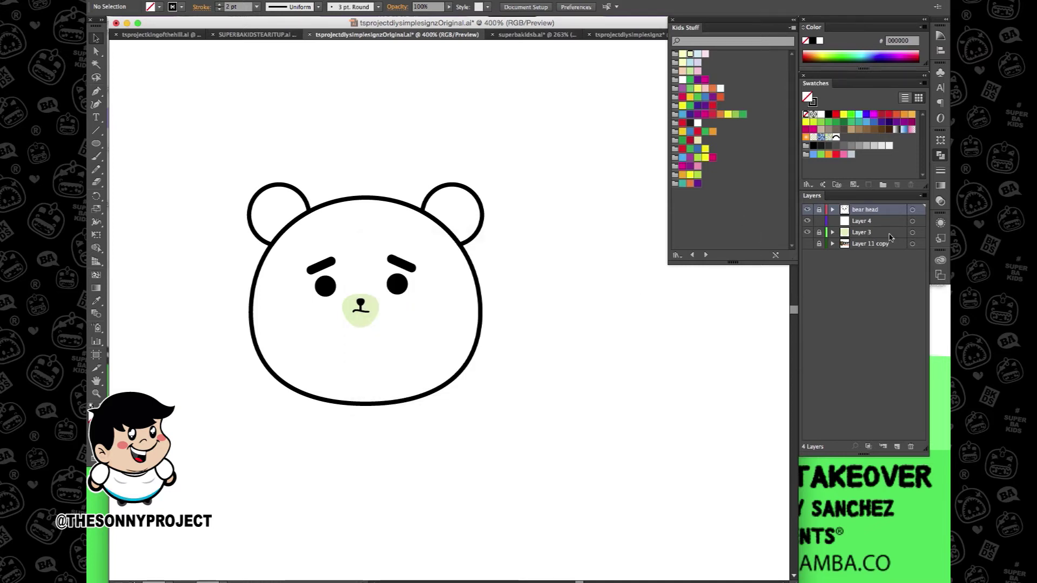
pyautogui.click(875, 222)
pyautogui.write('body')
pyautogui.press('Return')
# Step: Rename Layer 3, which holds the green muzzle shape, as "nose color"
pyautogui.doubleClick(886, 233)
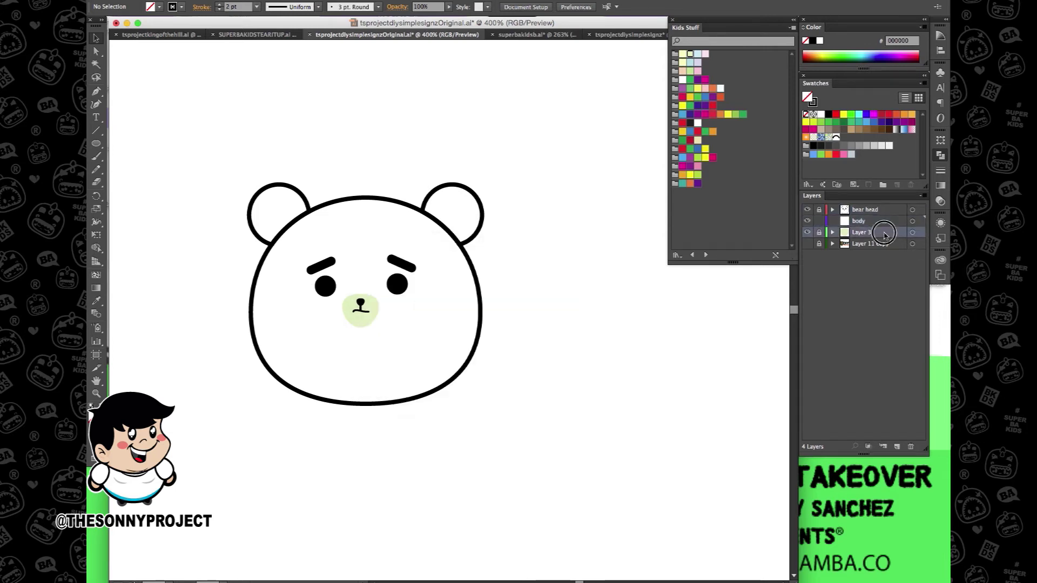
pyautogui.write('nose color')
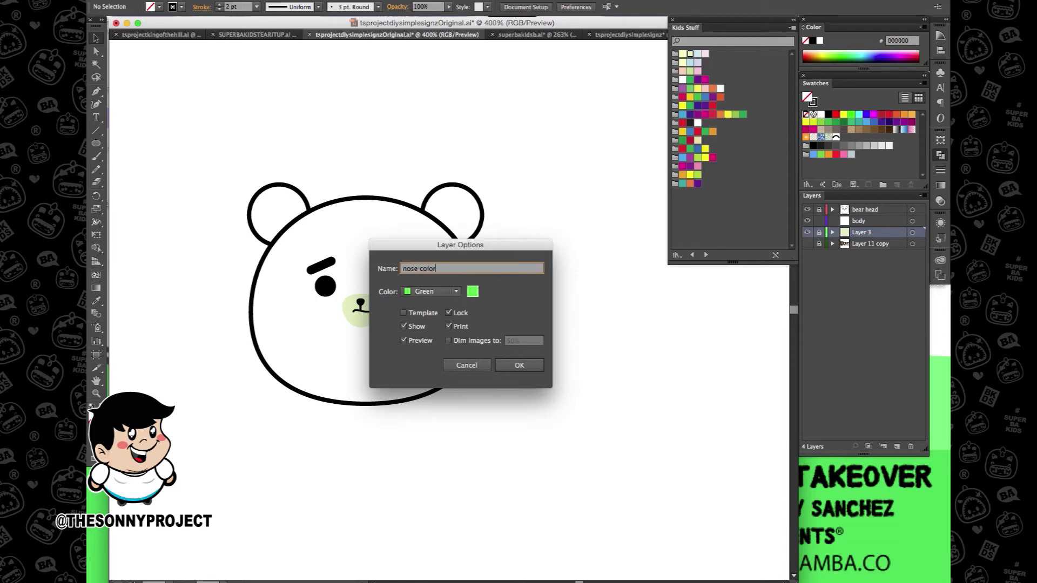
pyautogui.press('Return')
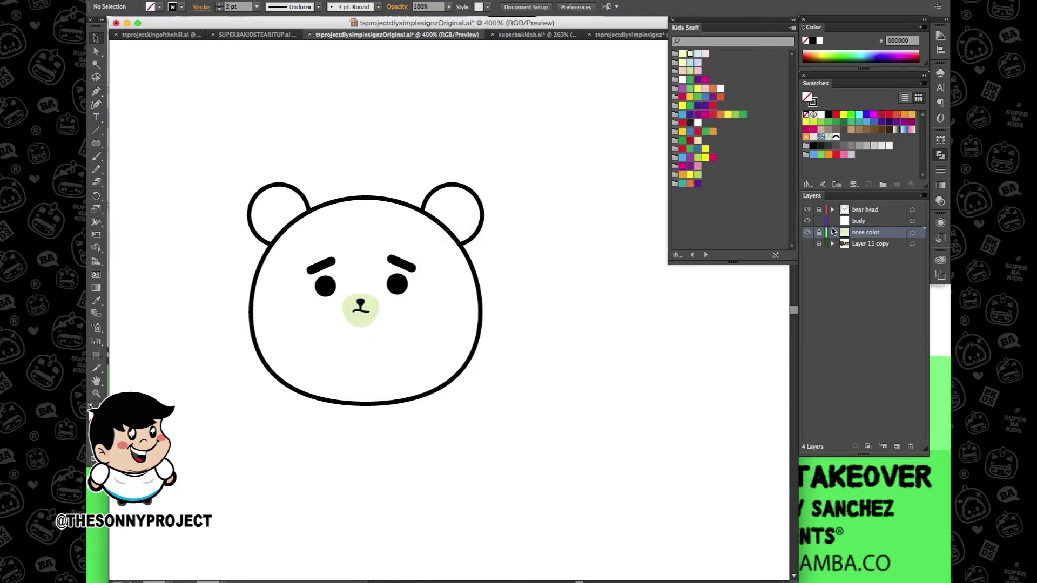
# Step: Draw an ellipse about 0.78 by 0.87 in on the body layer, centred below the face and overlapping the head's lower edge
pyautogui.click(866, 222)
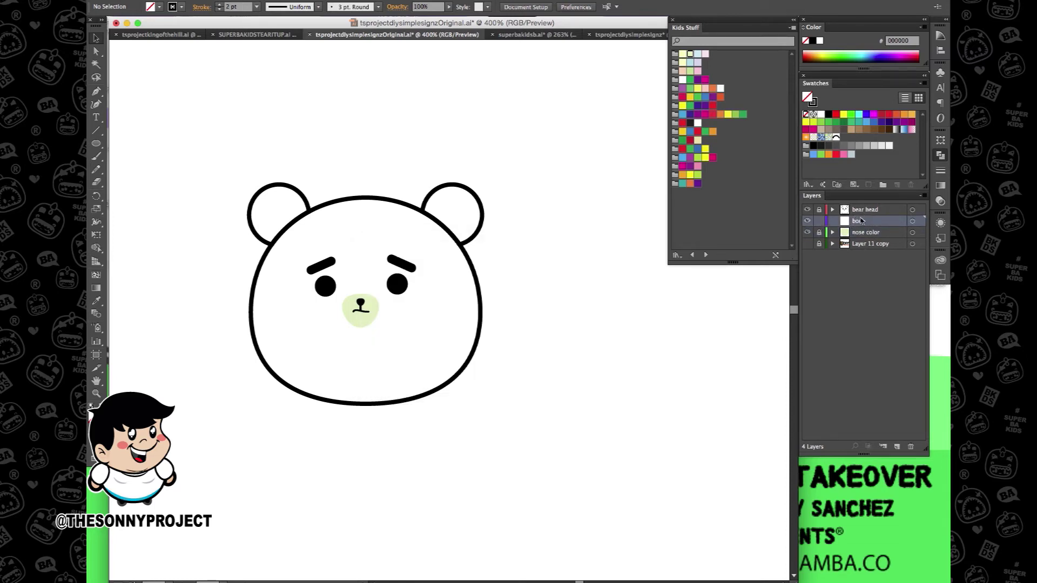
pyautogui.click(96, 144)
pyautogui.click(361, 411)
pyautogui.moveTo(361, 410); pyautogui.dragTo(427, 496)
pyautogui.click(96, 38)
pyautogui.click(246, 403)
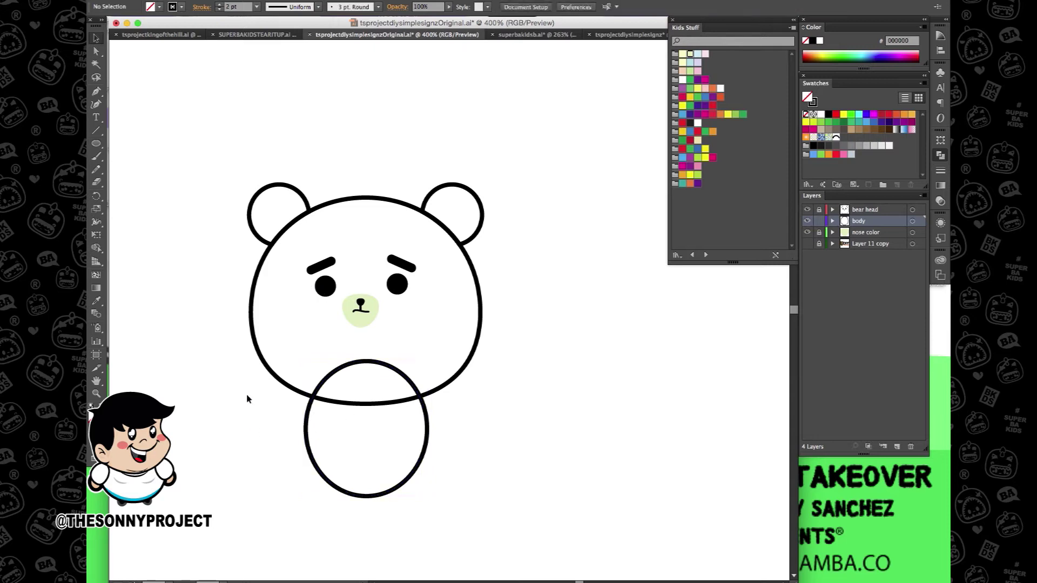
# Step: Draw the outer curve of the bear's arm with the Pen tool from the head's lower-left edge, and give its stroke a round cap
pyautogui.scroll(-1, 327, 377)
pyautogui.hscroll(1, 356, 367)
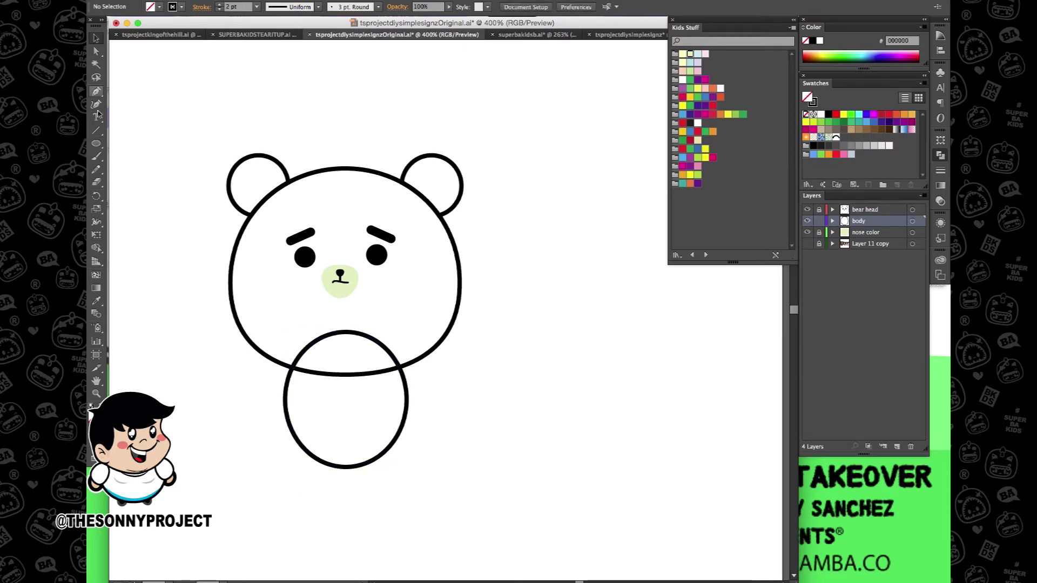
pyautogui.click(96, 92)
pyautogui.scroll(1, 254, 386)
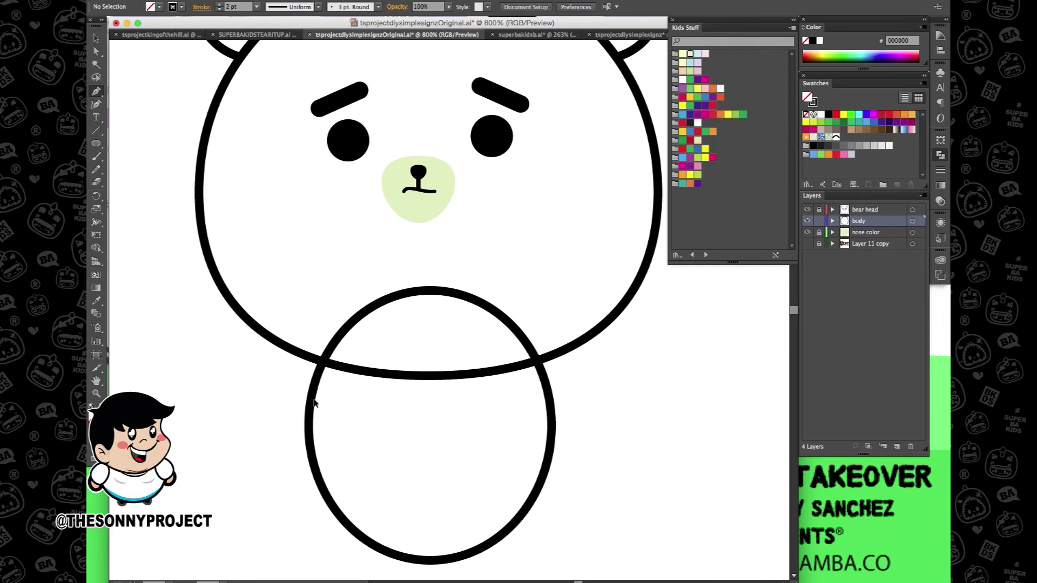
pyautogui.hscroll(1, 315, 401)
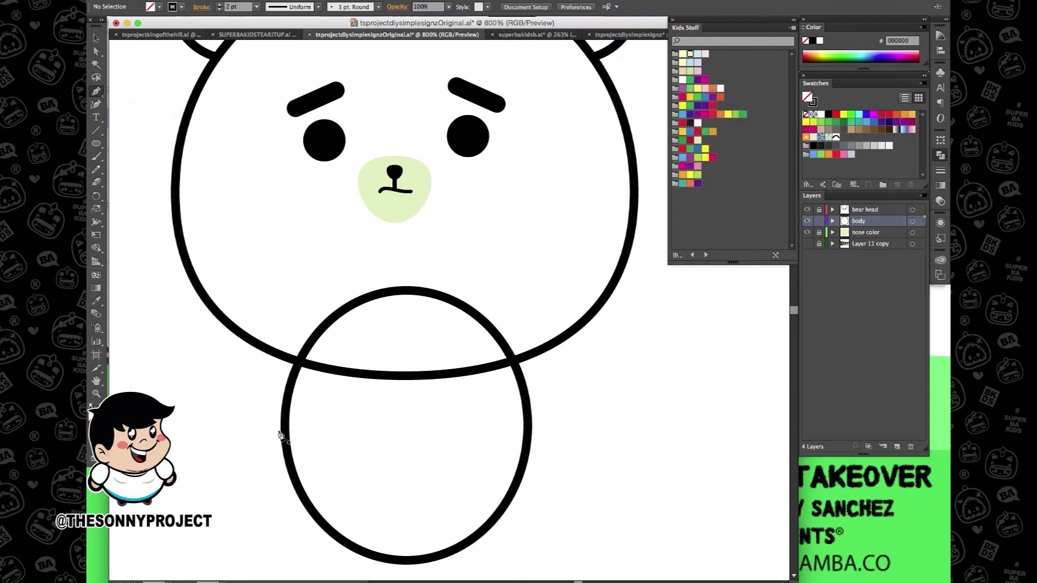
pyautogui.click(270, 355)
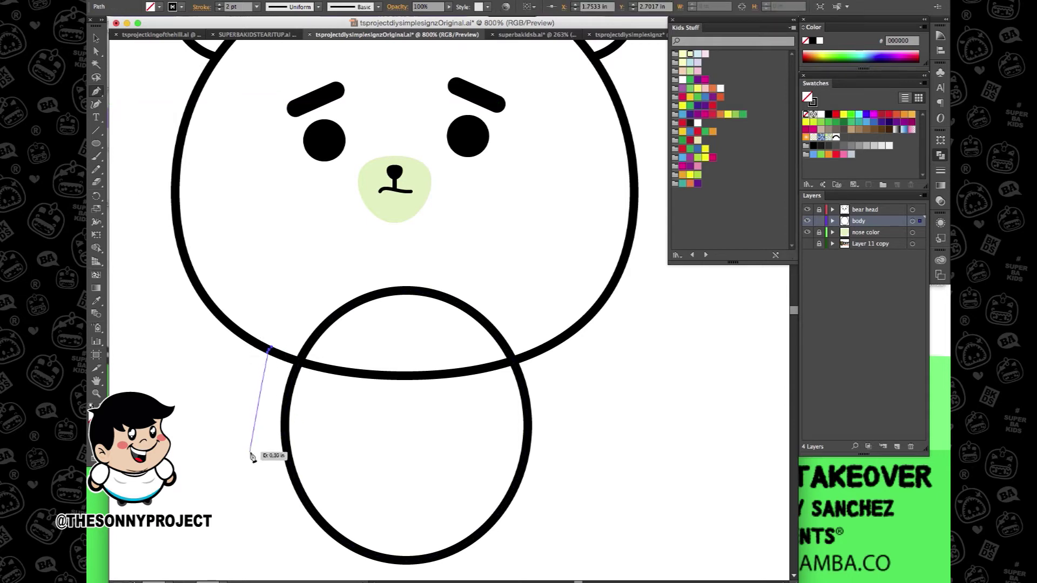
pyautogui.moveTo(248, 474); pyautogui.dragTo(279, 518)
pyautogui.click(249, 474)
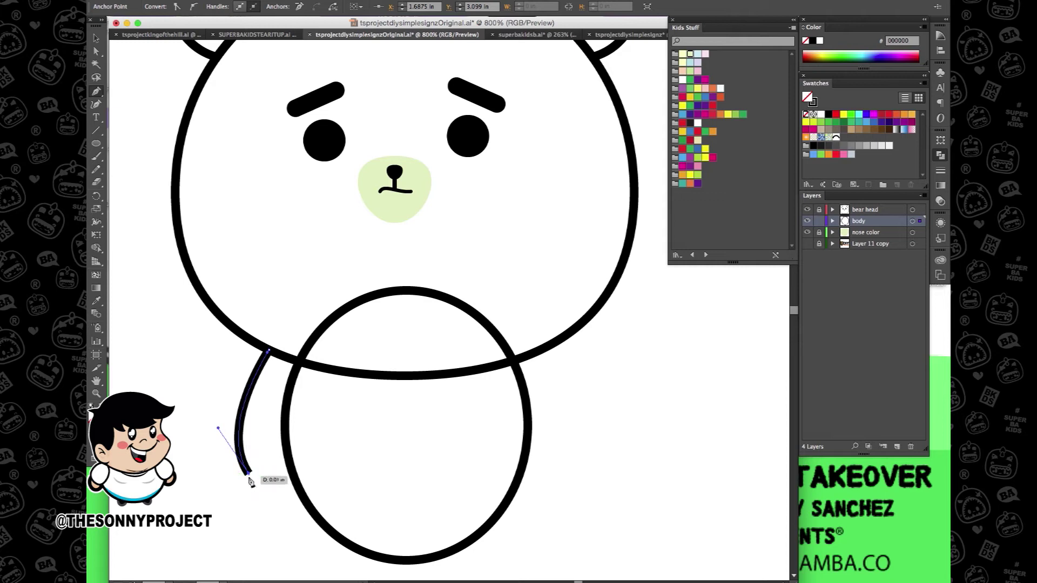
pyautogui.click(941, 171)
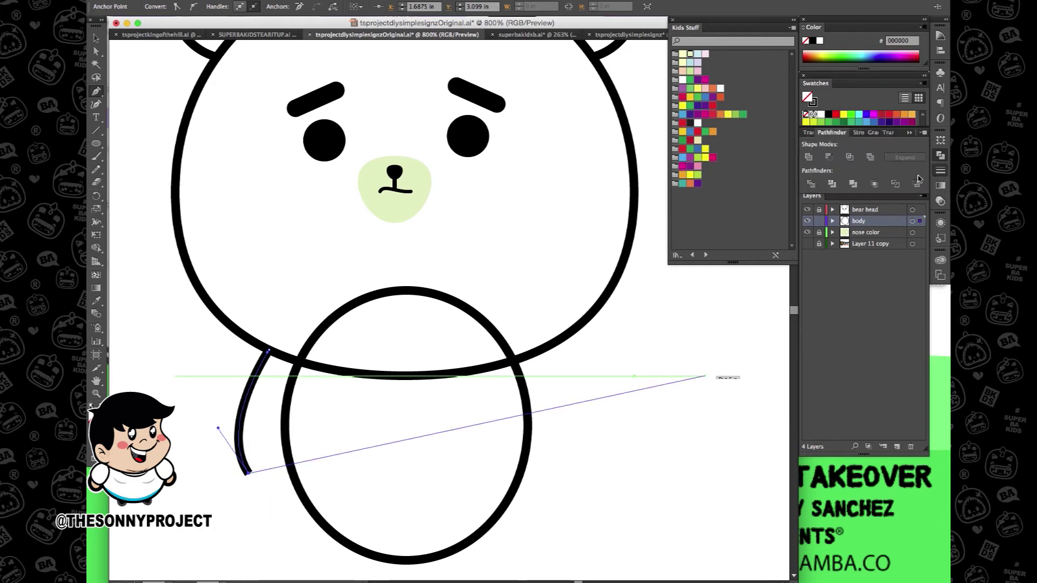
pyautogui.click(940, 170)
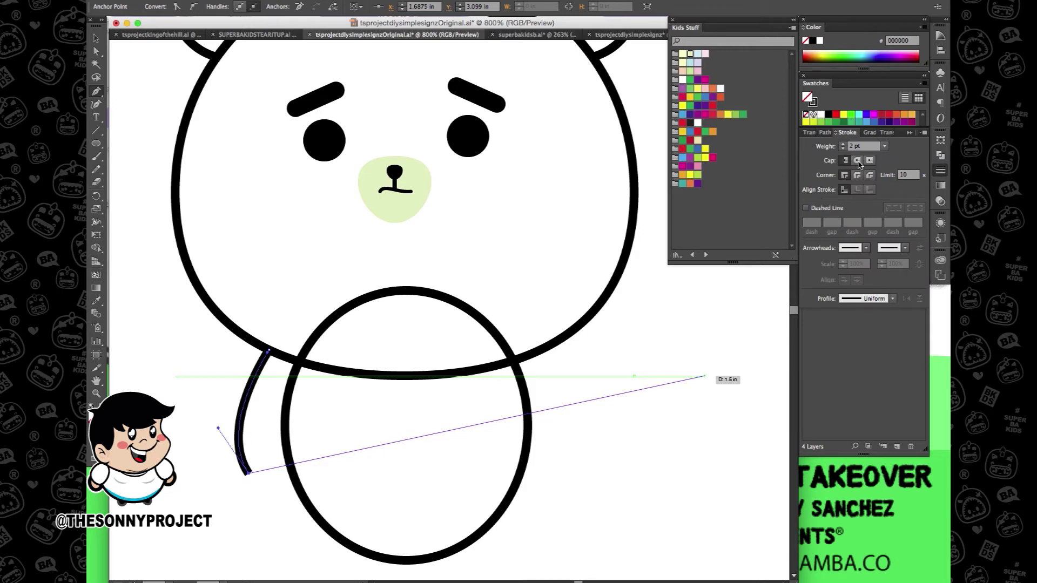
# Step: Continue the arm path with zigzag segments for the fingers, ending it on the left edge of the body ellipse
pyautogui.moveTo(249, 475); pyautogui.dragTo(259, 459)
pyautogui.click(256, 454)
pyautogui.click(269, 471)
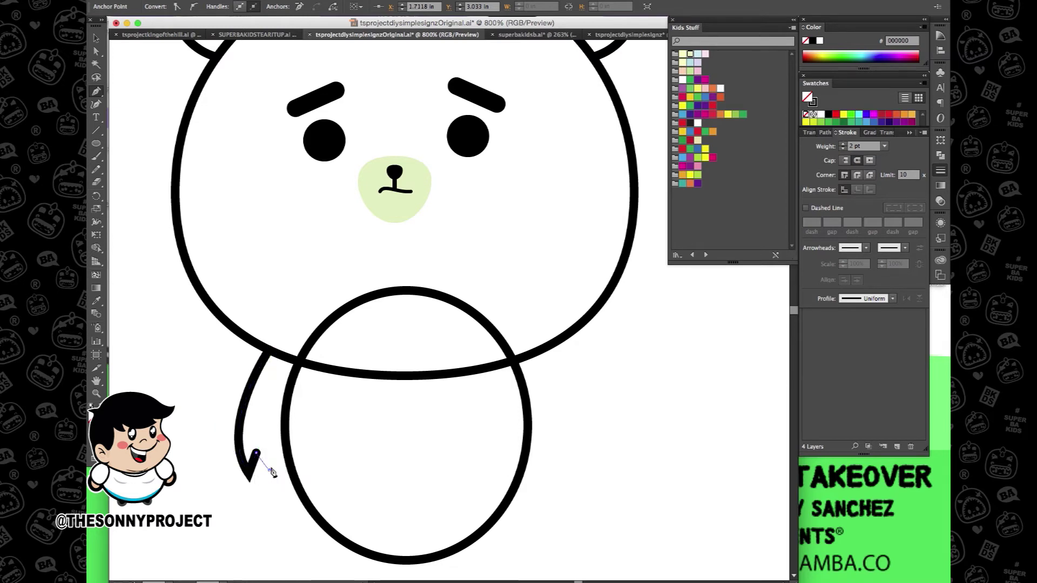
pyautogui.click(274, 437)
pyautogui.click(281, 471)
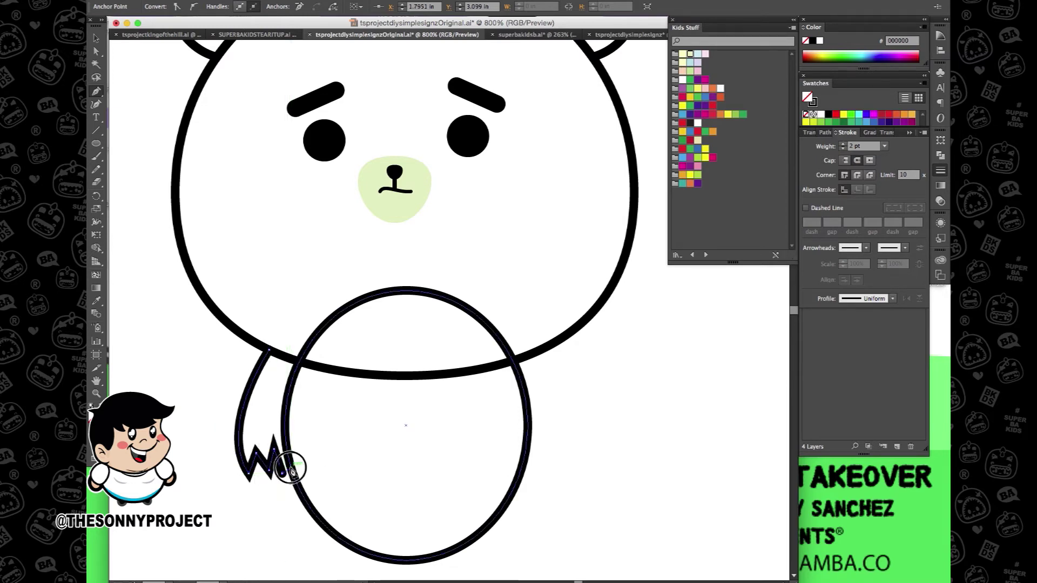
pyautogui.click(290, 469)
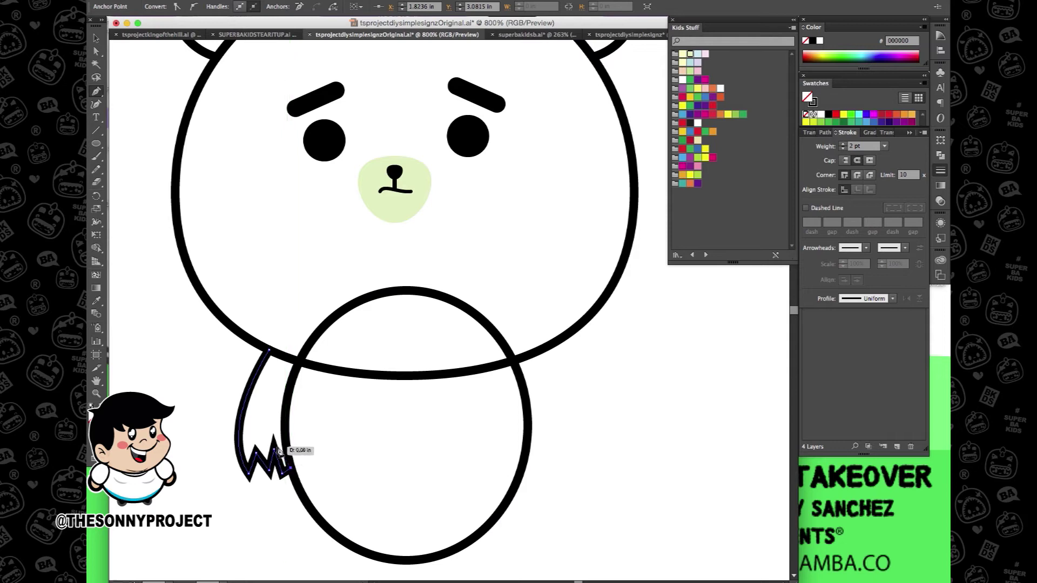
pyautogui.click(268, 460)
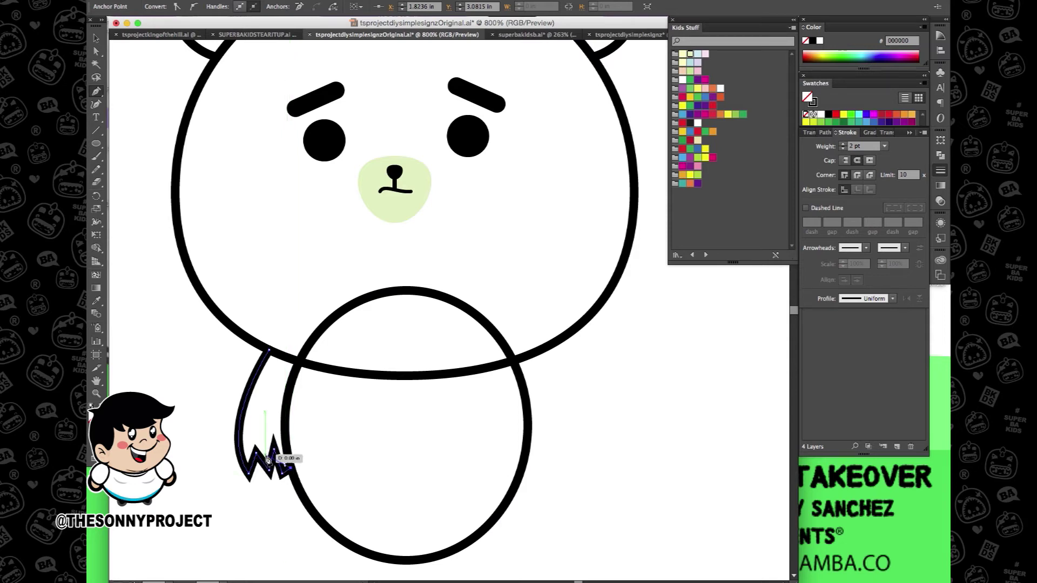
# Step: Set the arm path's stroke to a round corner join and finish the path
pyautogui.click(858, 175)
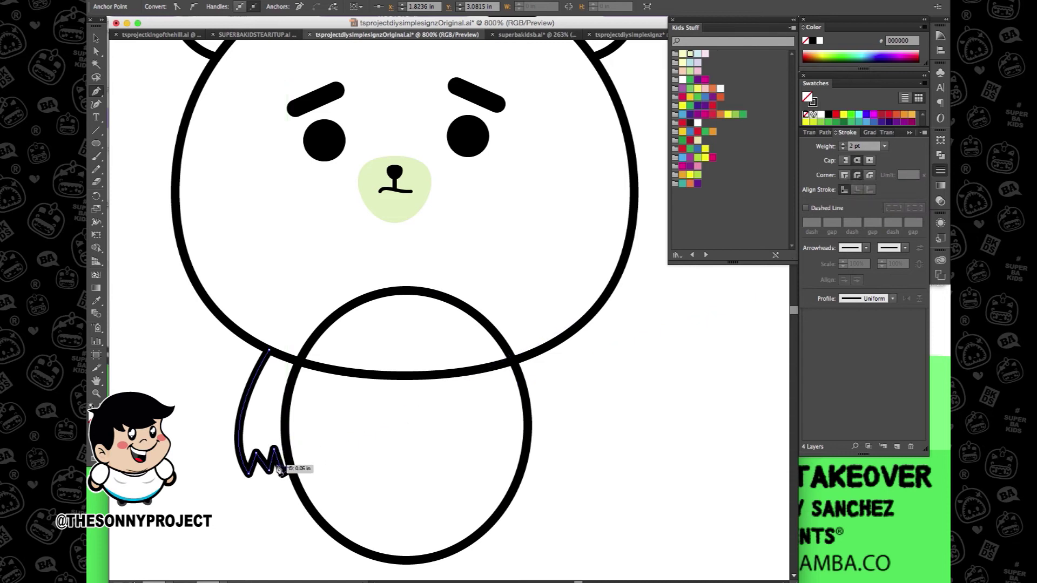
pyautogui.scroll(1, 278, 470)
pyautogui.scroll(2, 278, 466)
pyautogui.scroll(-1, 278, 460)
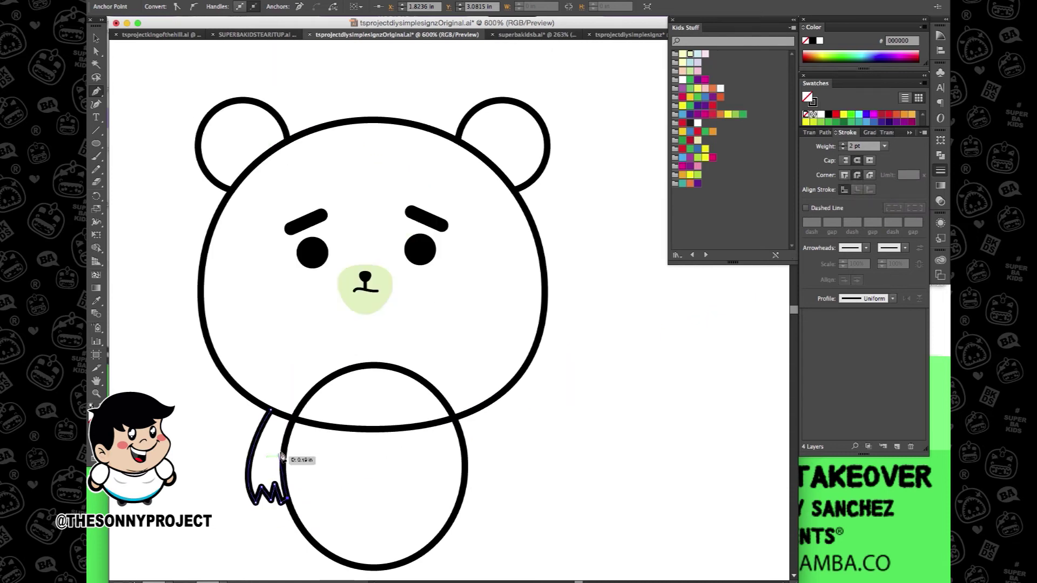
pyautogui.scroll(-3, 283, 451)
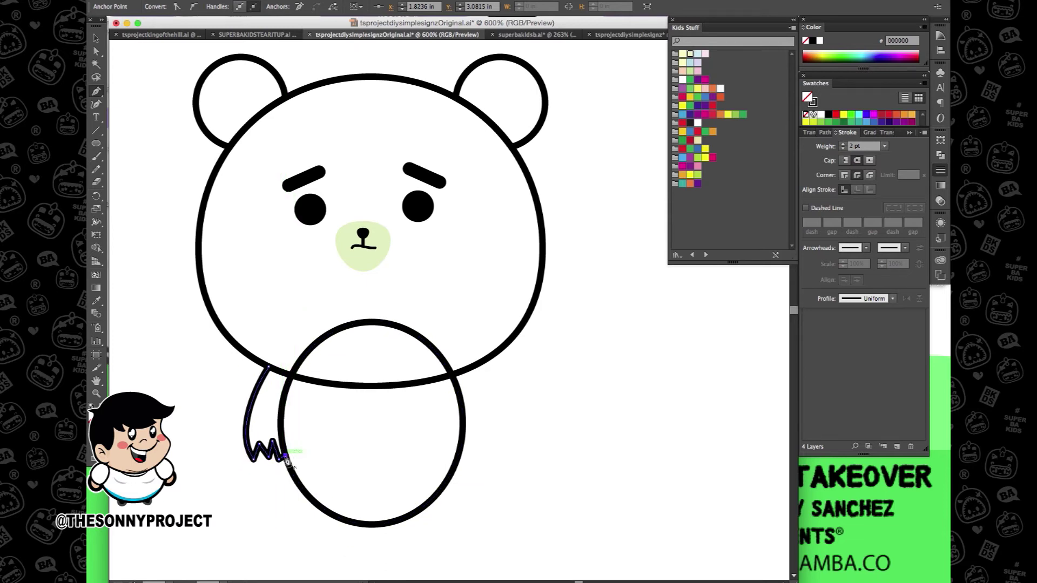
pyautogui.scroll(-1, 283, 456)
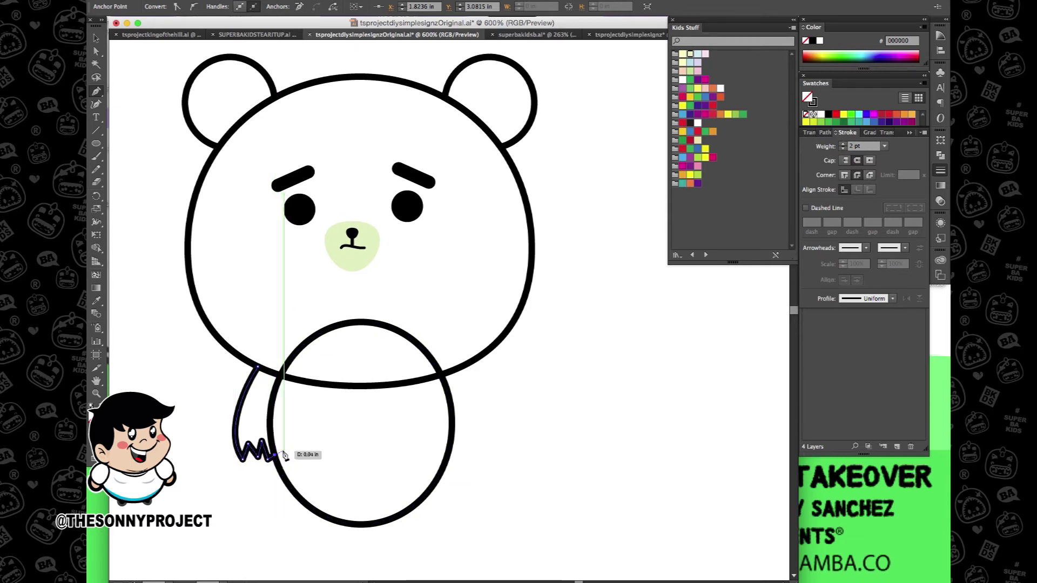
pyautogui.scroll(-1, 280, 451)
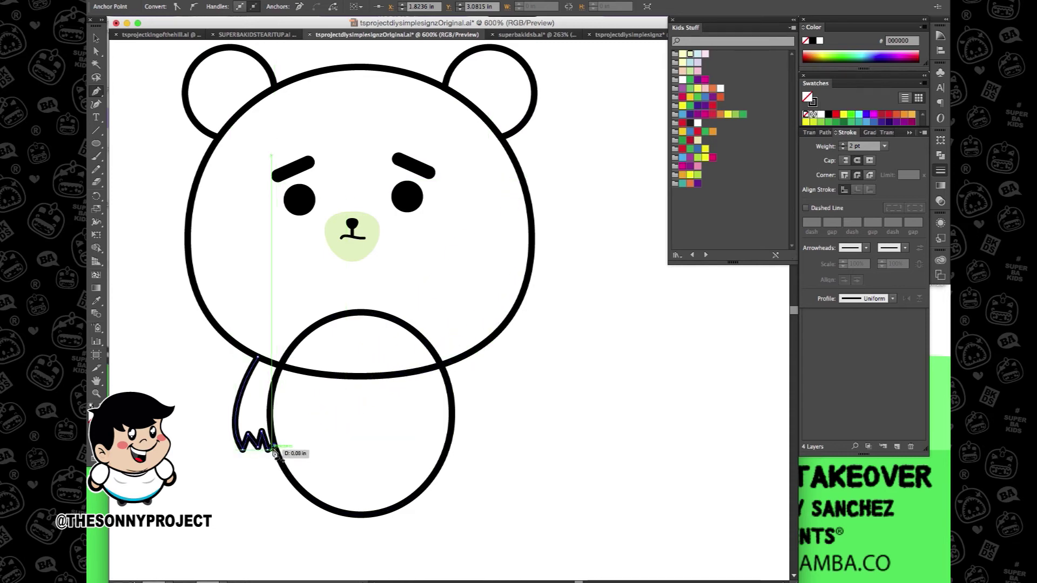
pyautogui.press('v')
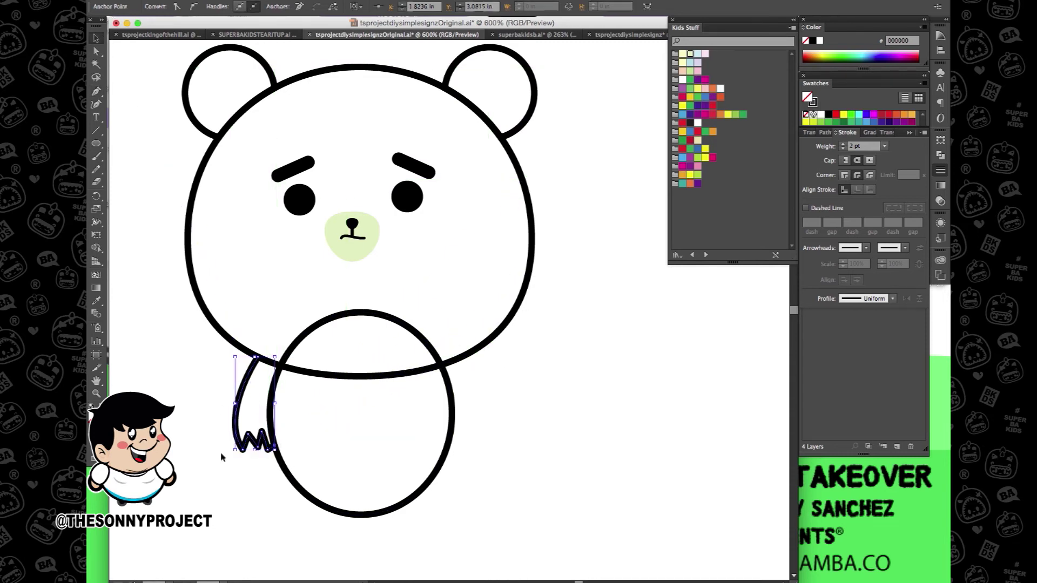
pyautogui.click(240, 502)
pyautogui.scroll(1, 269, 468)
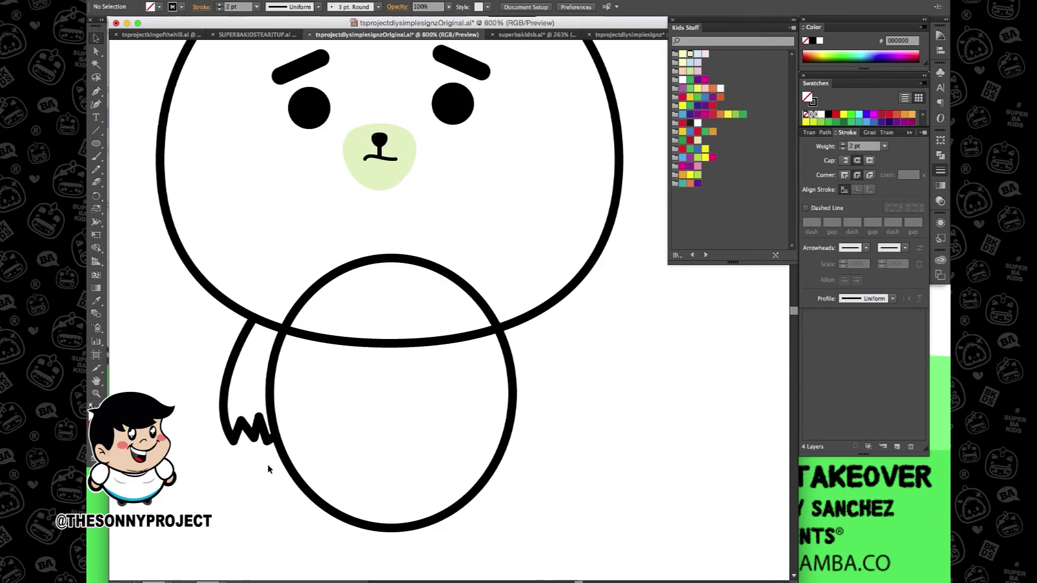
# Step: Place a mirrored copy of the arm on the opposite side of the body, with its top meeting the head's lower edge
pyautogui.click(254, 433)
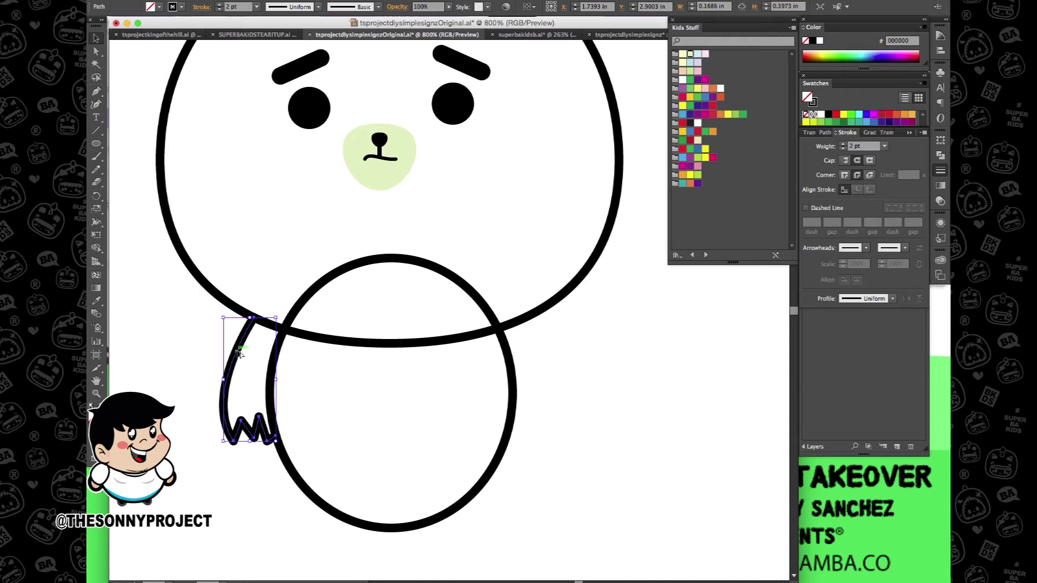
pyautogui.moveTo(239, 353); pyautogui.dragTo(532, 367)
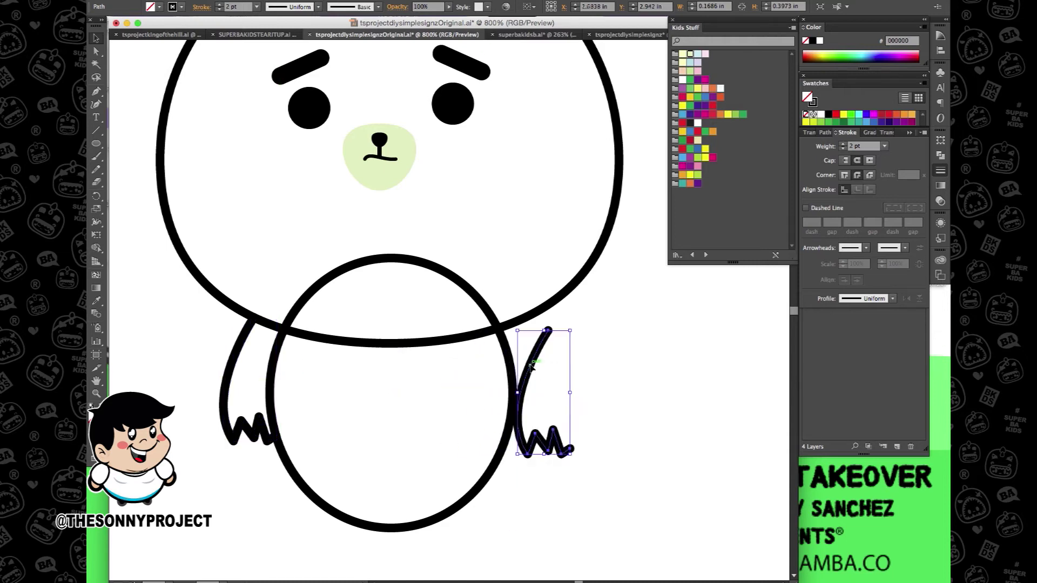
pyautogui.rightClick(532, 369)
pyautogui.moveTo(598, 505)
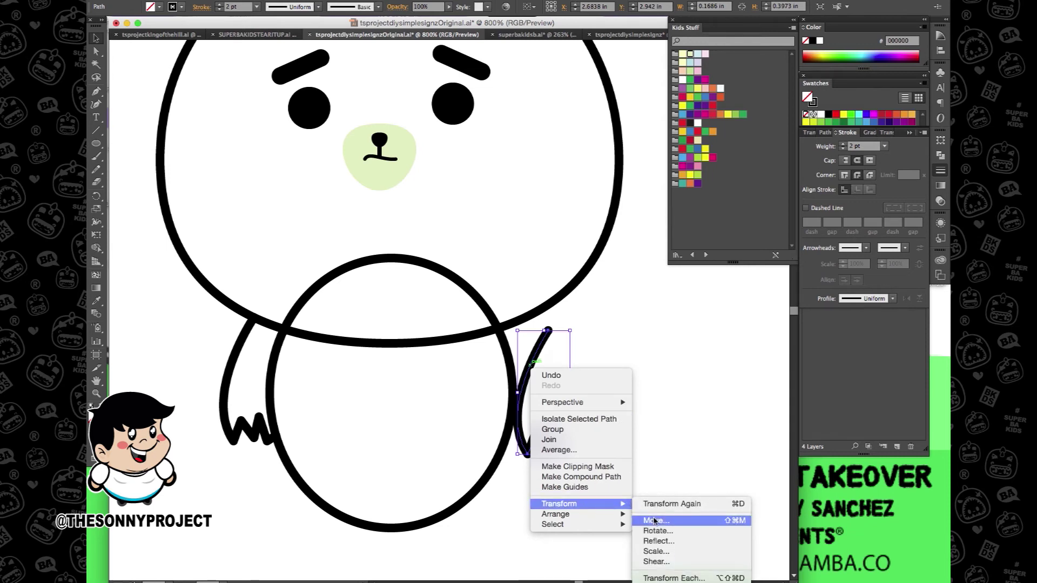
pyautogui.click(658, 541)
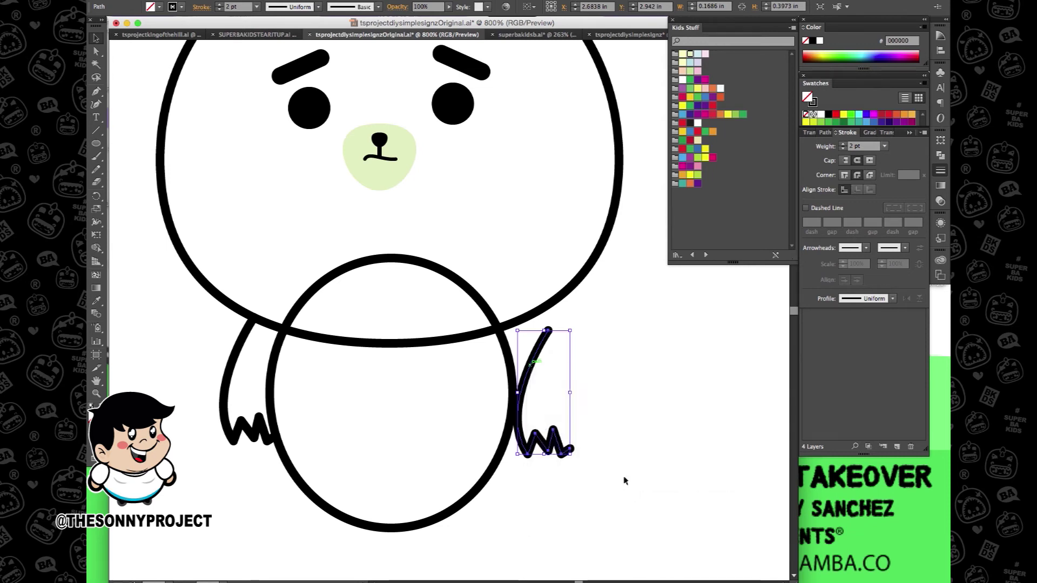
pyautogui.click(507, 387)
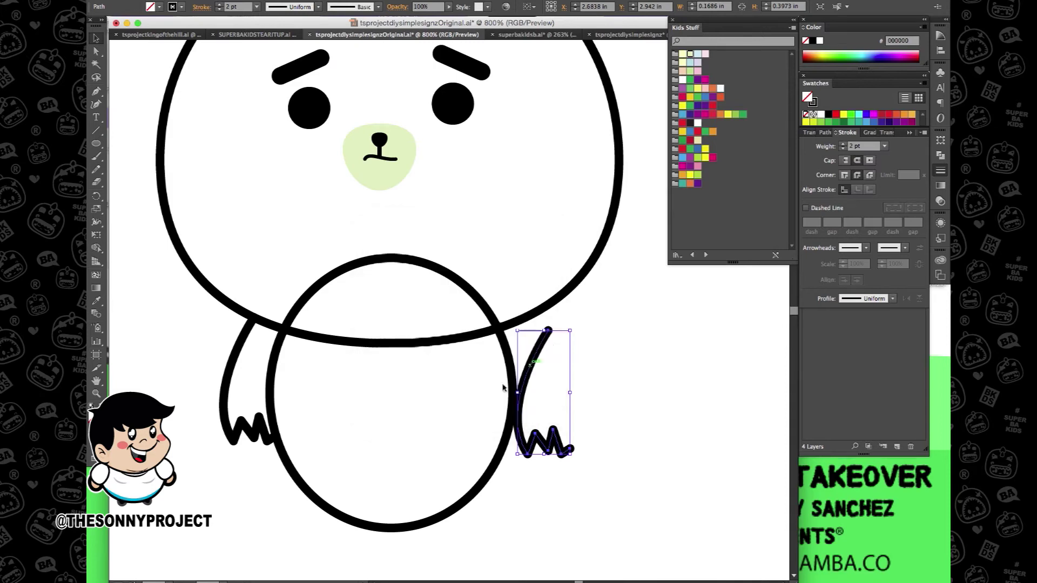
pyautogui.moveTo(572, 404); pyautogui.dragTo(558, 387)
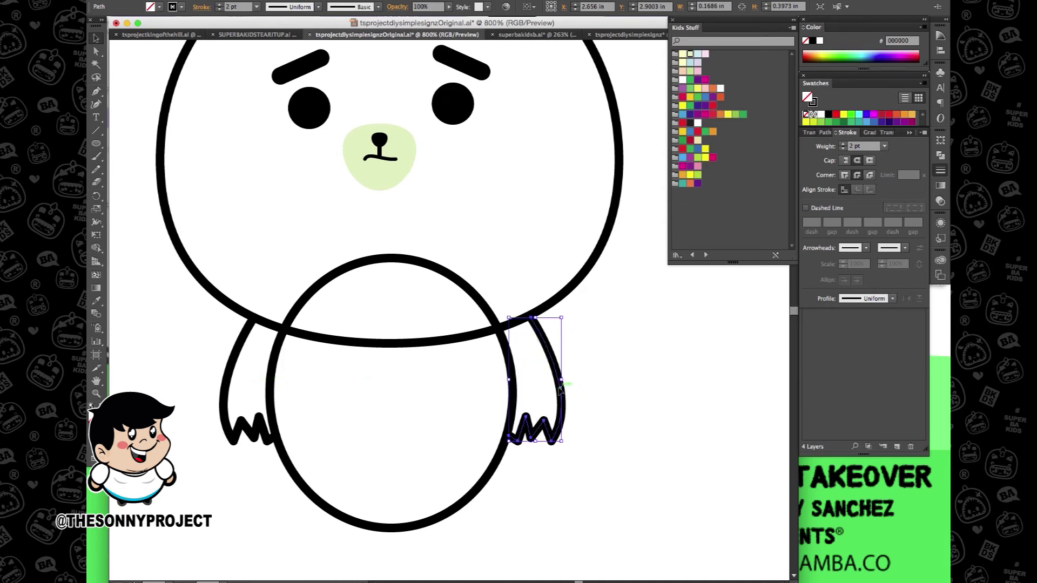
pyautogui.click(435, 394)
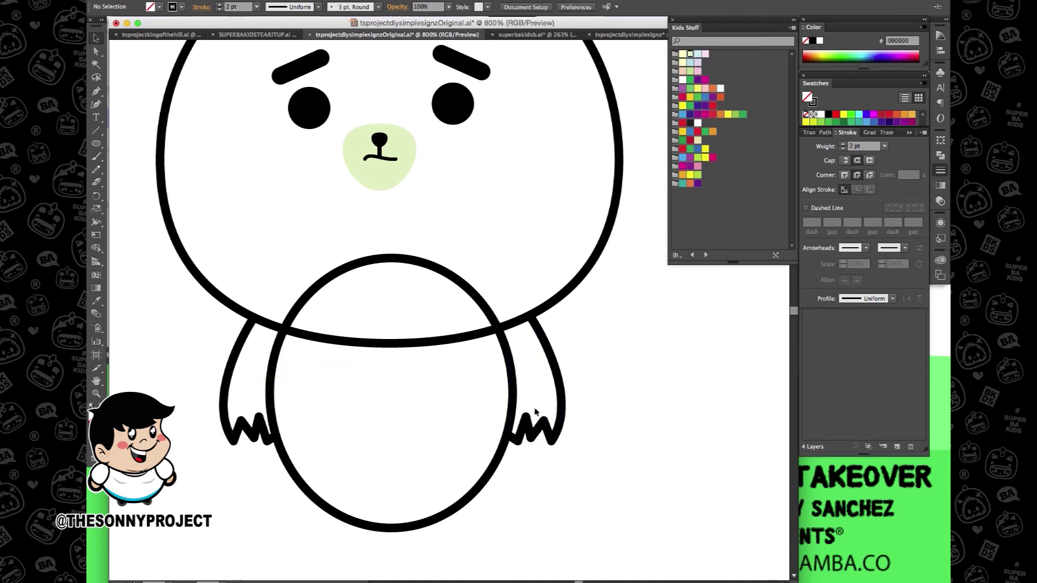
# Step: Raise the bottom anchor point of the body ellipse to shorten the body and flatten its base
pyautogui.click(488, 308)
pyautogui.click(216, 360)
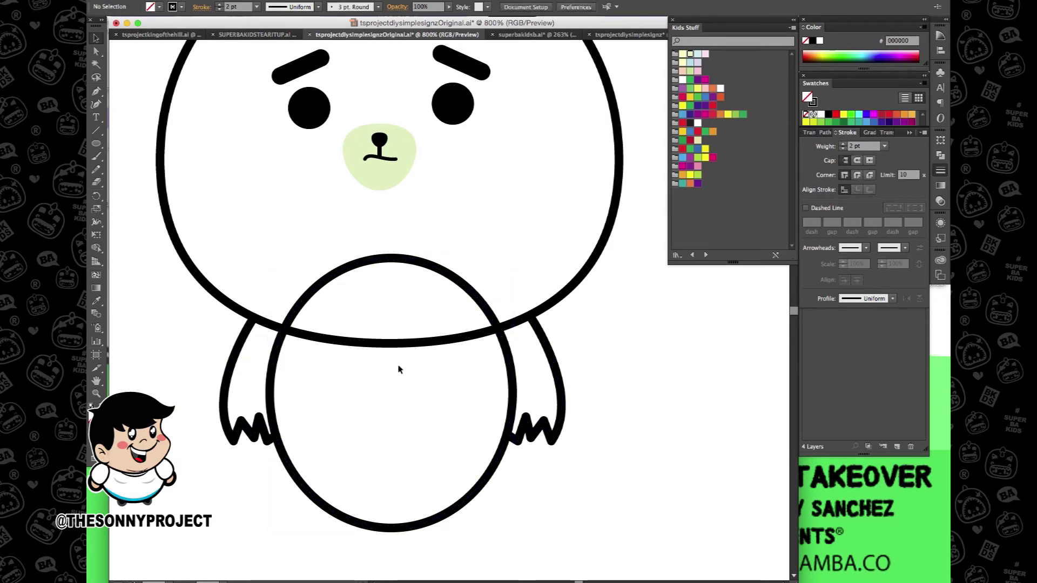
pyautogui.click(405, 528)
pyautogui.click(95, 53)
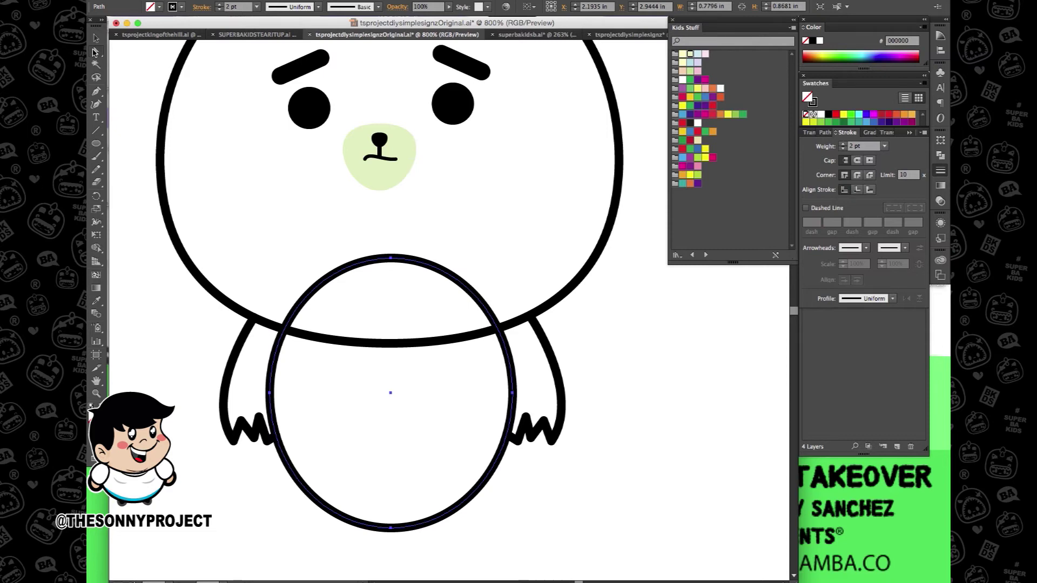
pyautogui.moveTo(396, 524); pyautogui.dragTo(393, 496)
pyautogui.click(359, 469)
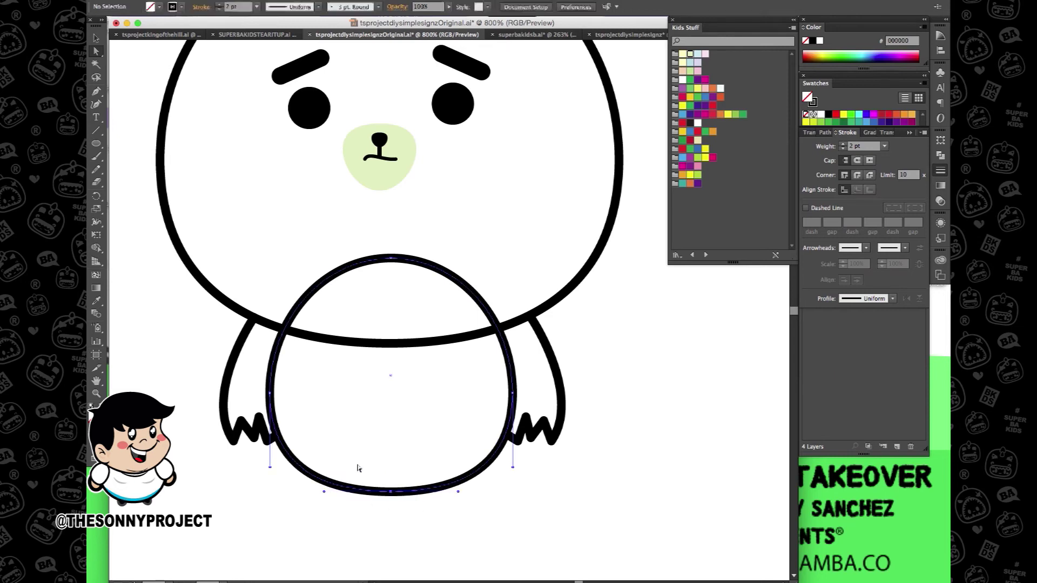
pyautogui.click(95, 39)
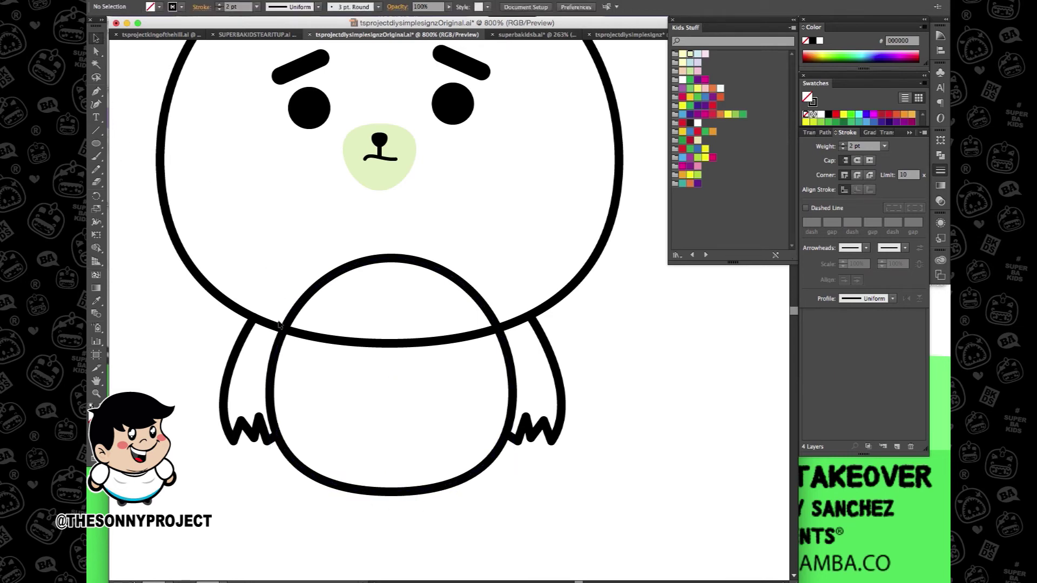
# Step: Unlock the bear head layer so the head outline can be edited together with the body
pyautogui.click(818, 331)
pyautogui.click(819, 209)
pyautogui.scroll(5, 353, 352)
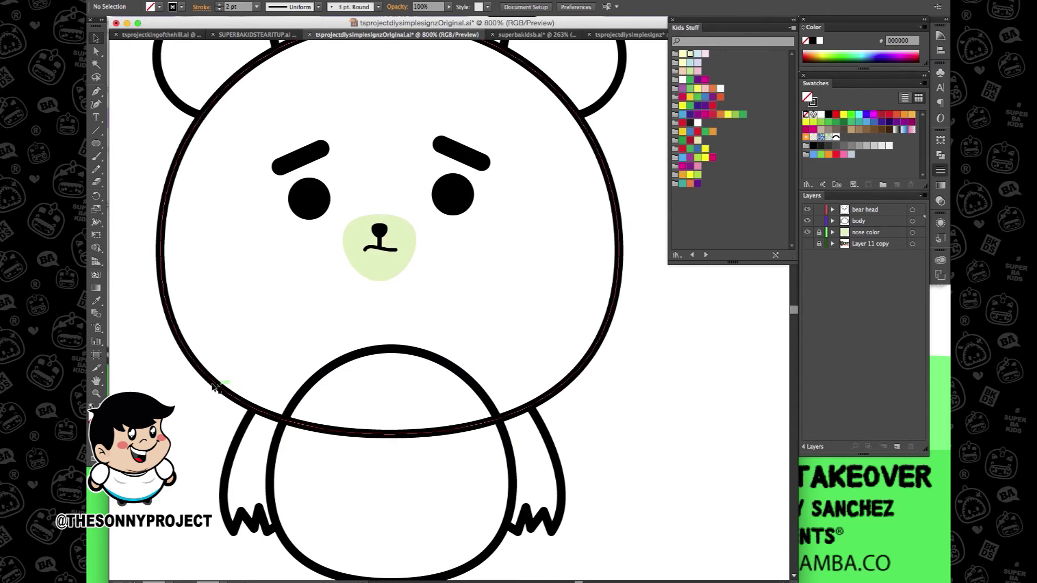
pyautogui.click(199, 372)
pyautogui.moveTo(158, 352); pyautogui.dragTo(435, 365)
pyautogui.click(199, 400)
pyautogui.moveTo(192, 451); pyautogui.dragTo(524, 446)
pyautogui.click(584, 409)
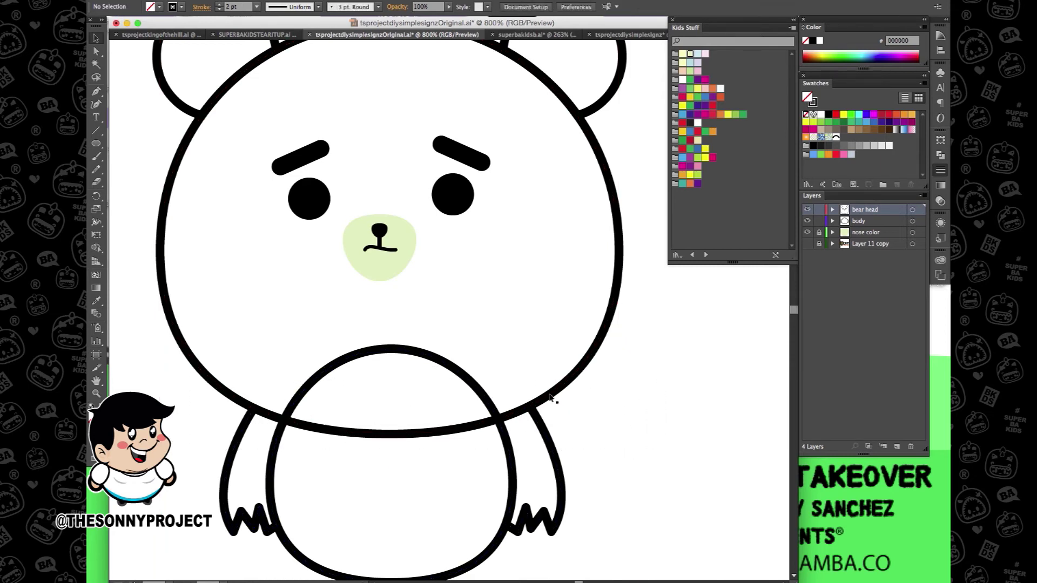
# Step: Merge the part of the body ellipse that overlaps the head into the head using the Shape Builder tool
pyautogui.click(552, 393)
pyautogui.keyDown('shift'); pyautogui.click(440, 358); pyautogui.keyUp('shift')
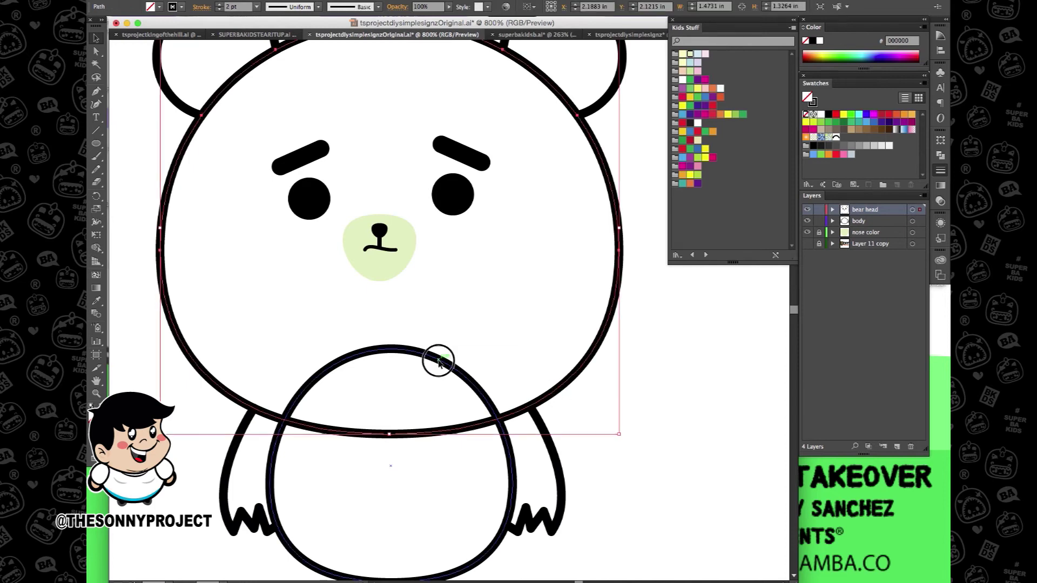
pyautogui.scroll(-2, 387, 392)
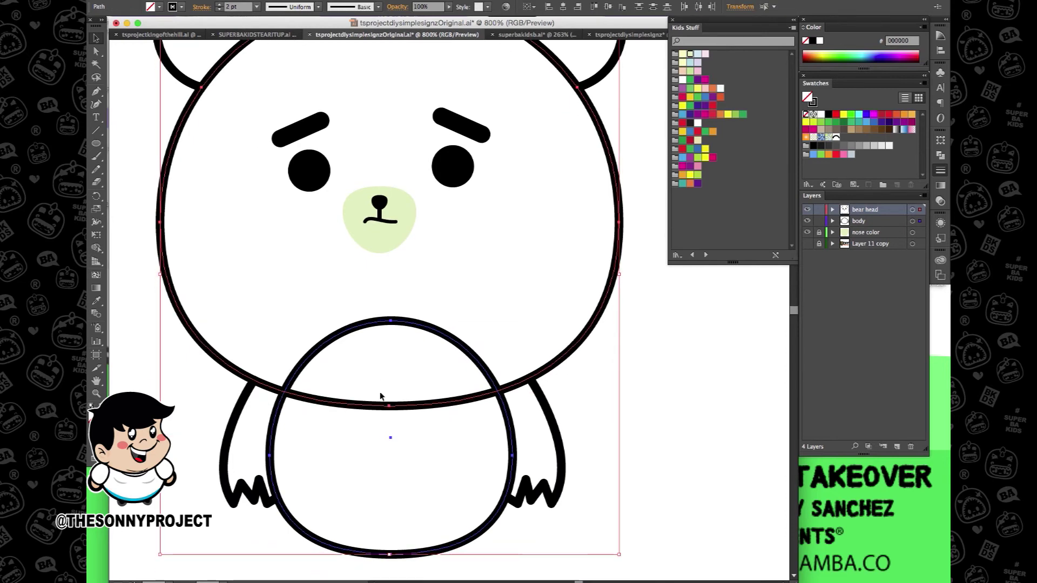
pyautogui.click(98, 250)
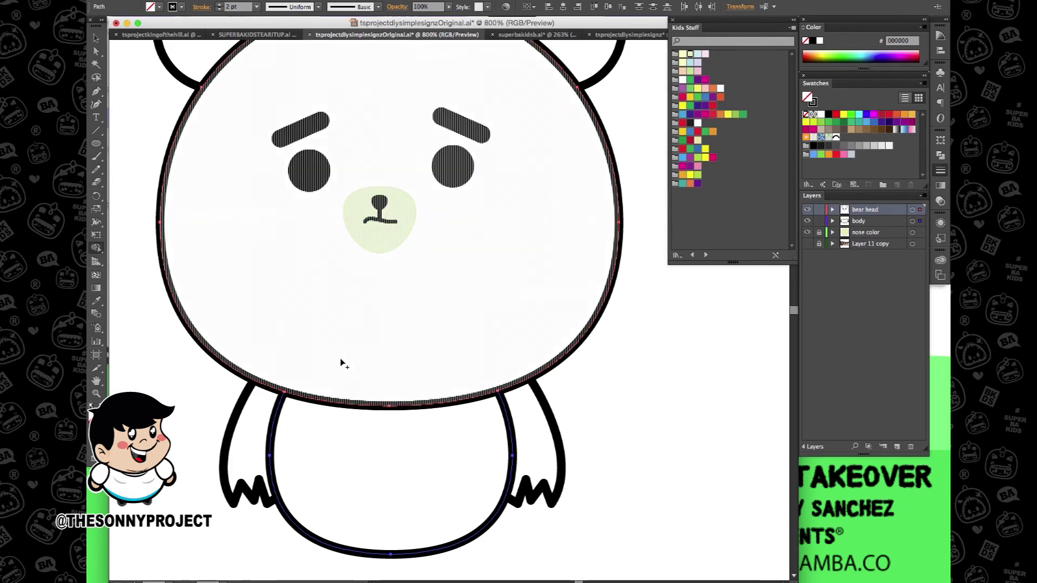
pyautogui.click(97, 39)
pyautogui.click(144, 102)
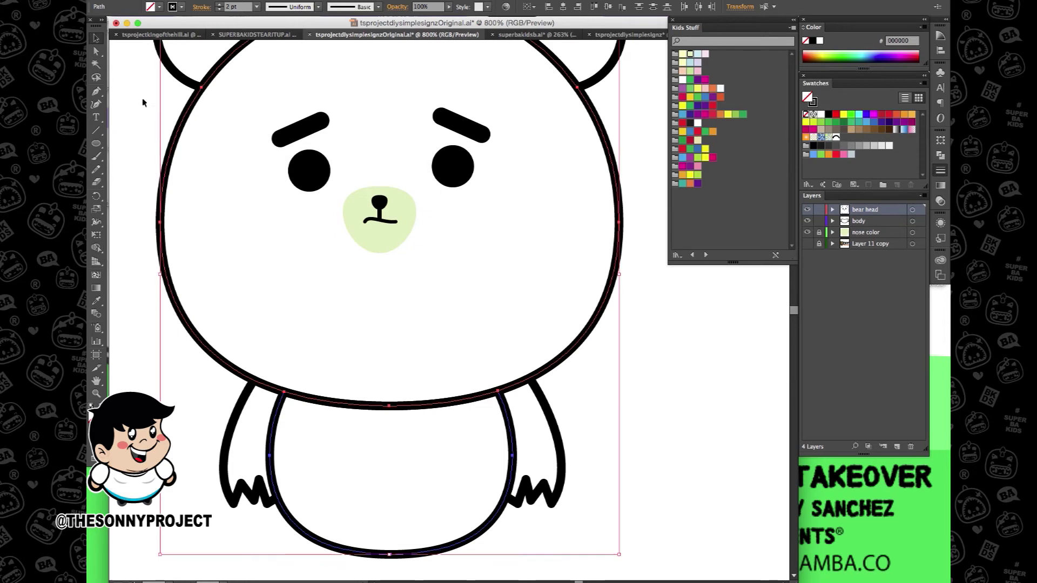
# Step: Draw a narrow vertical ellipse about 0.099 in wide and 0.191 in high across the body's lower edge, just left of centre, as a foot
pyautogui.scroll(-3, 361, 404)
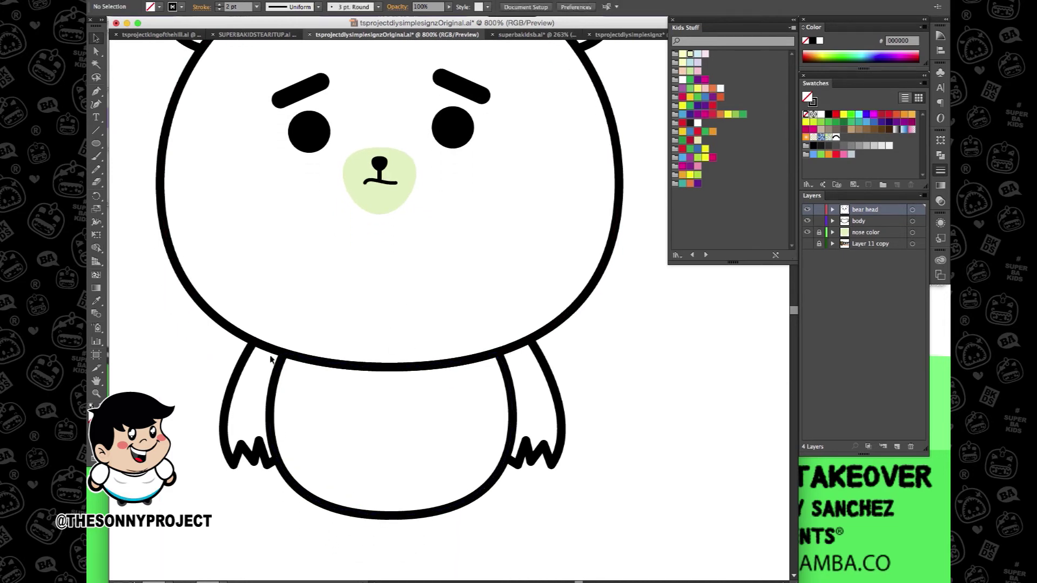
pyautogui.click(96, 64)
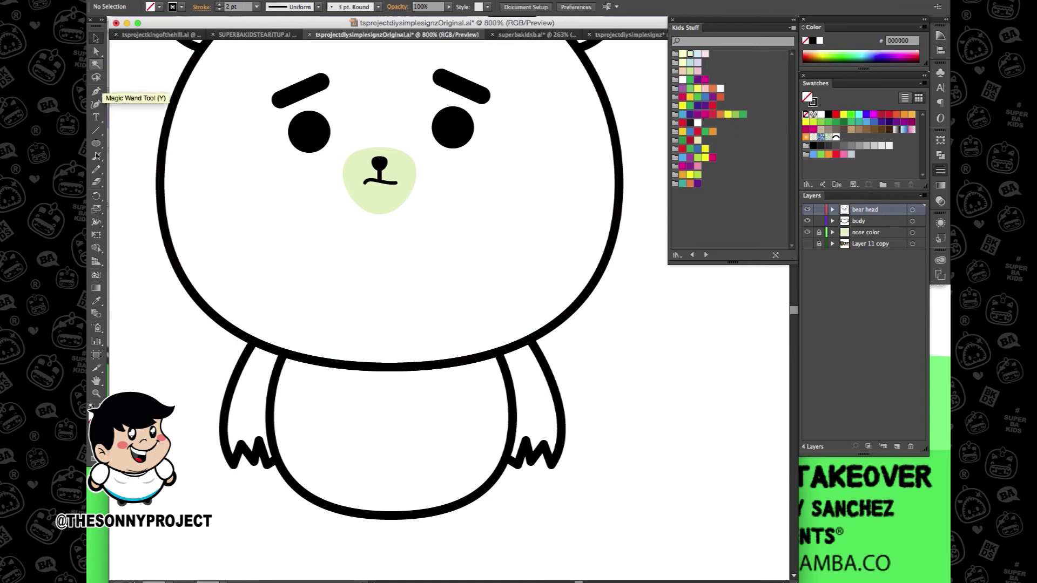
pyautogui.click(96, 143)
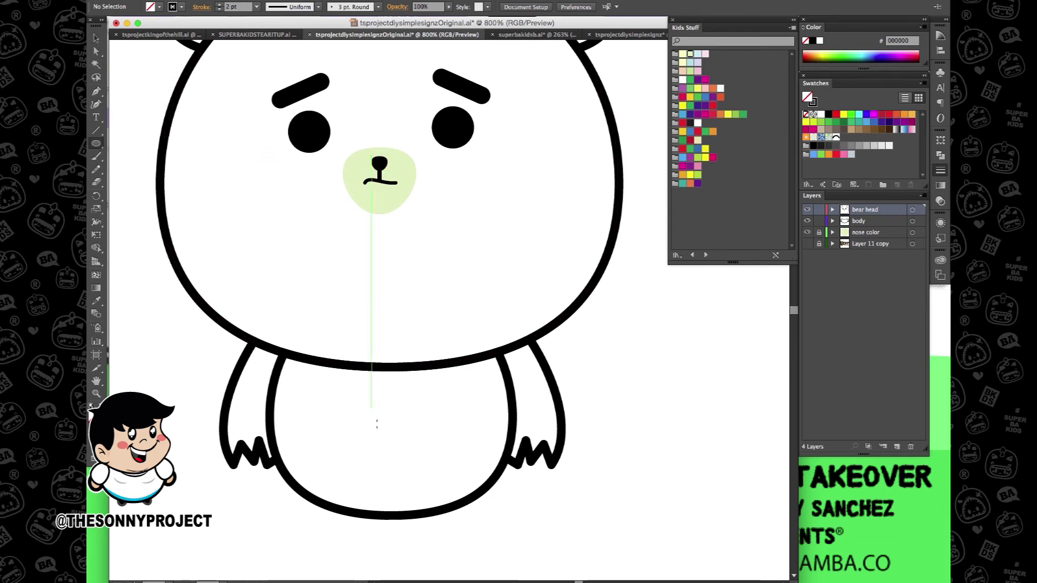
pyautogui.scroll(-3, 373, 487)
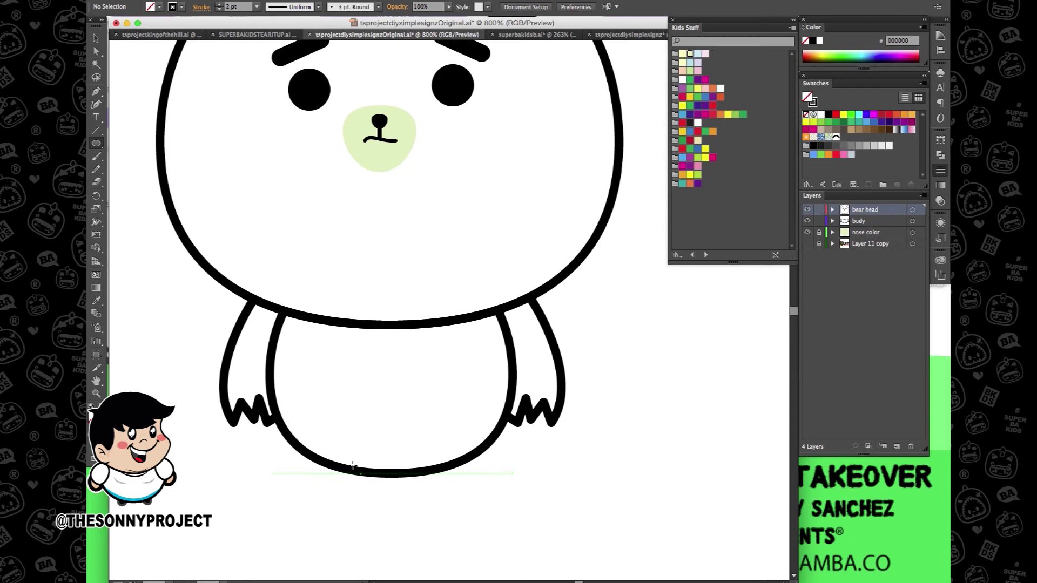
pyautogui.moveTo(371, 498); pyautogui.dragTo(380, 508)
pyautogui.moveTo(379, 510); pyautogui.dragTo(380, 516)
# Step: Raise the foot ellipse's bottom anchor point to flatten it, and place a copy of the foot to its right
pyautogui.click(98, 51)
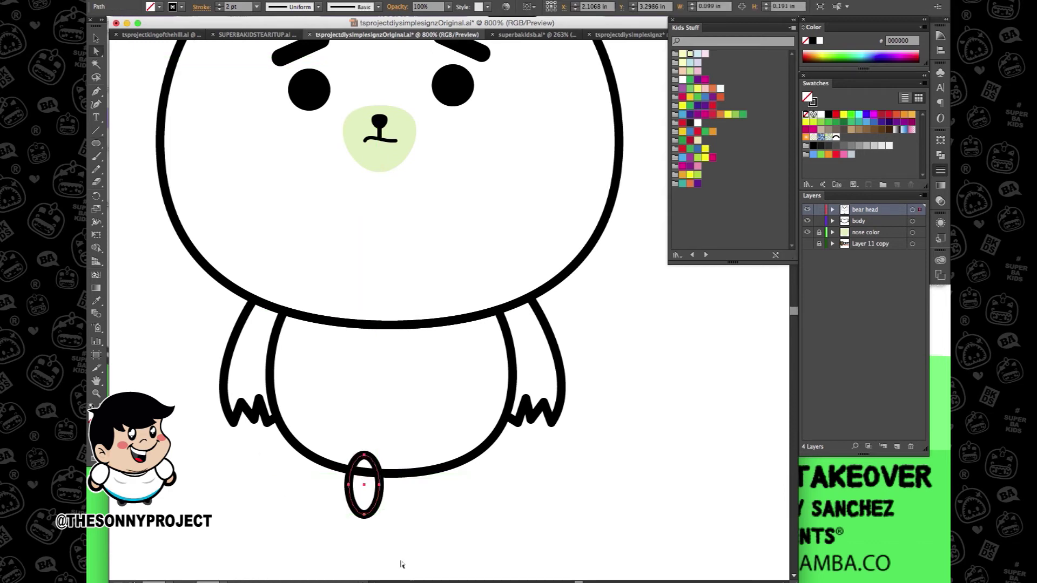
pyautogui.click(365, 515)
pyautogui.moveTo(365, 516); pyautogui.dragTo(432, 501)
pyautogui.click(377, 520)
pyautogui.click(414, 520)
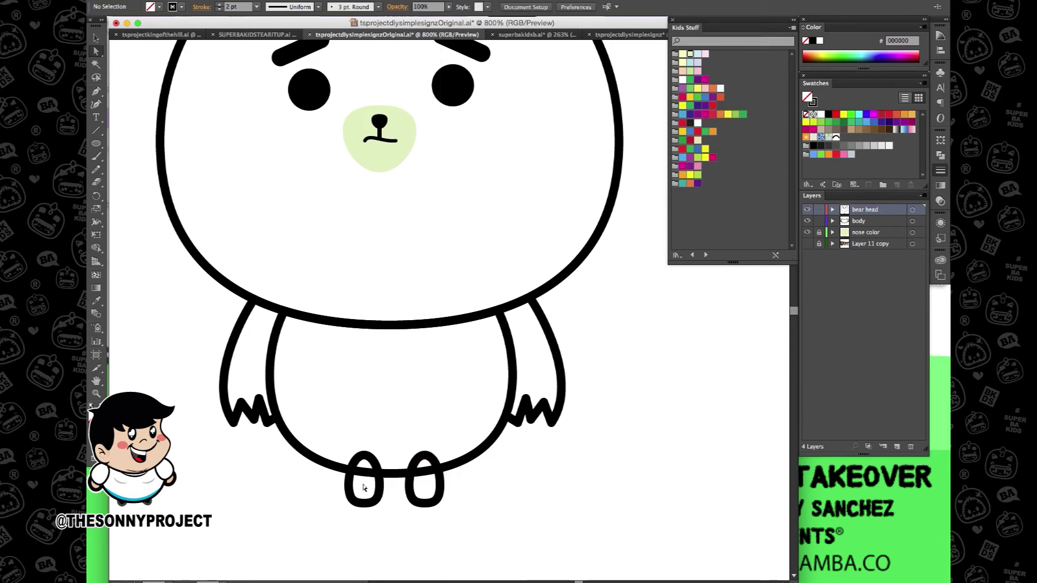
# Step: Select the body and both feet, and merge the overlapping foot tops into the body with the Shape Builder tool
pyautogui.scroll(-2, 366, 510)
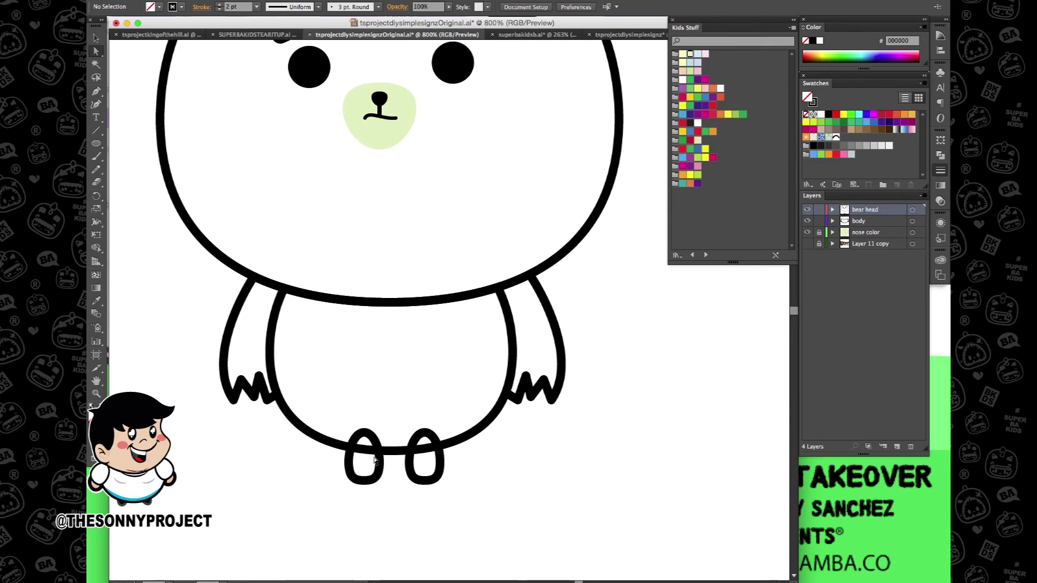
pyautogui.moveTo(447, 493); pyautogui.dragTo(319, 421)
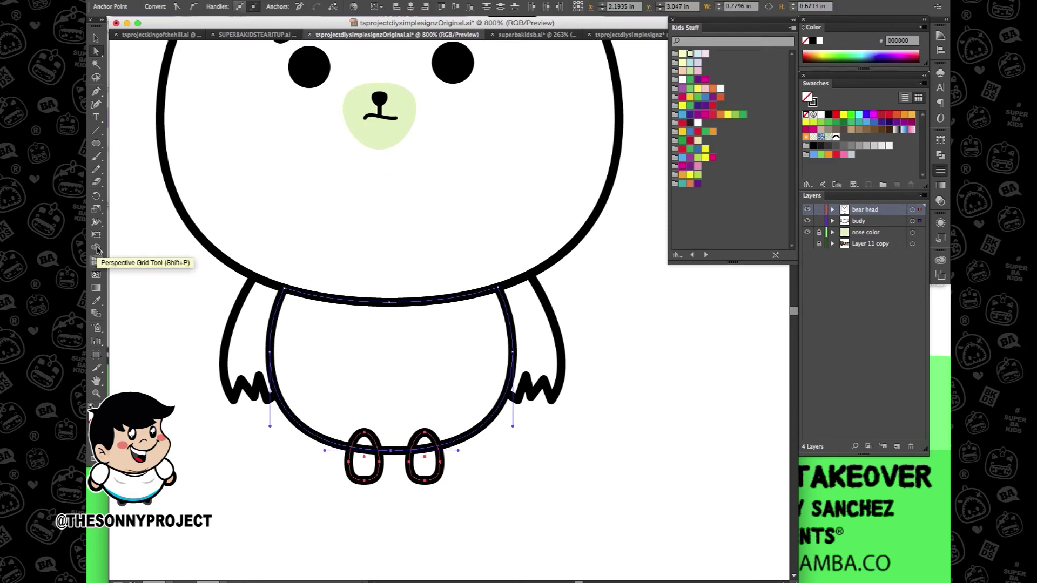
pyautogui.click(97, 249)
pyautogui.click(393, 433)
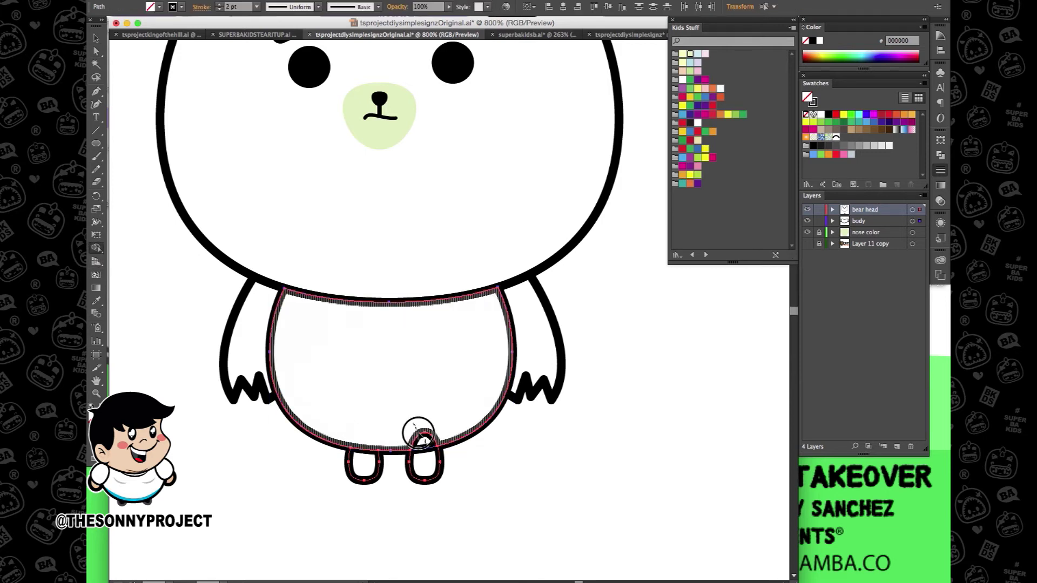
pyautogui.click(96, 51)
pyautogui.press('super+shift+a')
pyautogui.press('super+minus')
pyautogui.press('super+minus')
pyautogui.press('super+minus')
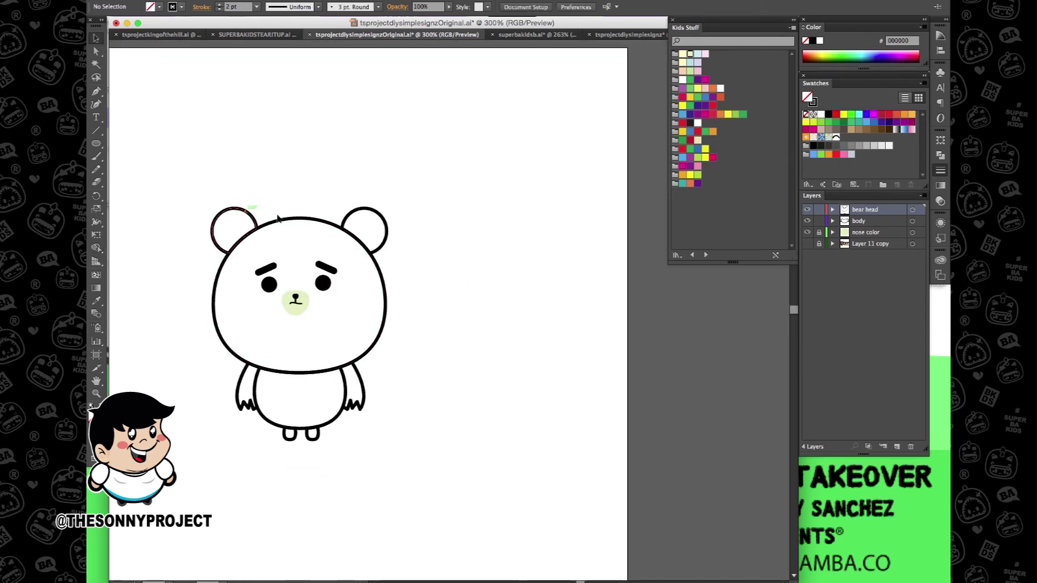
pyautogui.moveTo(206, 197); pyautogui.dragTo(414, 455)
pyautogui.keyDown('shift'); pyautogui.click(273, 272); pyautogui.keyUp('shift')
pyautogui.moveTo(209, 192); pyautogui.dragTo(419, 500)
pyautogui.scroll(1, 309, 332)
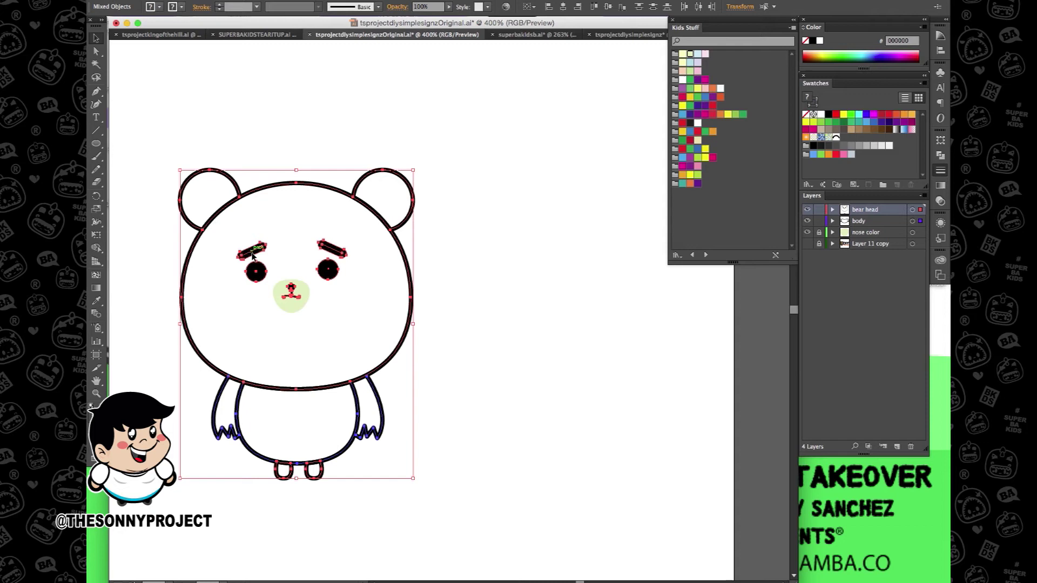
pyautogui.keyDown('shift'); pyautogui.click(258, 273); pyautogui.keyUp('shift')
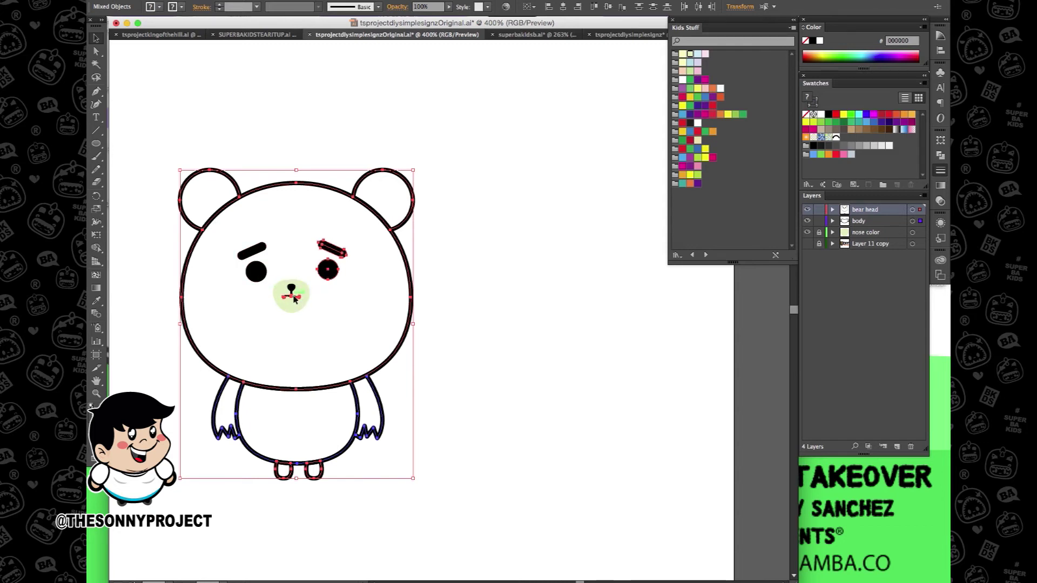
pyautogui.keyDown('shift'); pyautogui.click(326, 274); pyautogui.keyUp('shift')
pyautogui.keyDown('shift'); pyautogui.click(333, 250); pyautogui.keyUp('shift')
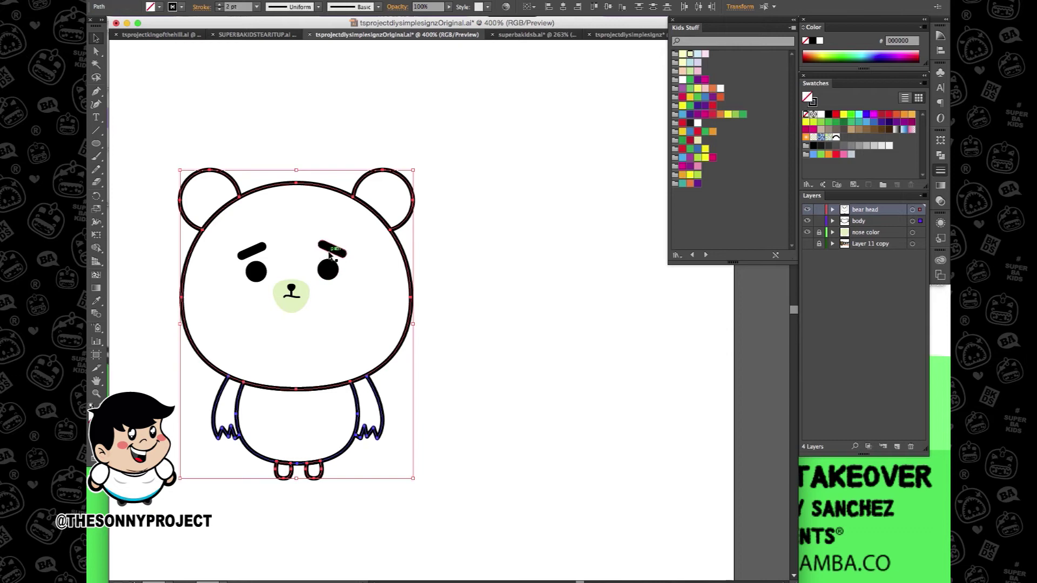
pyautogui.click(480, 271)
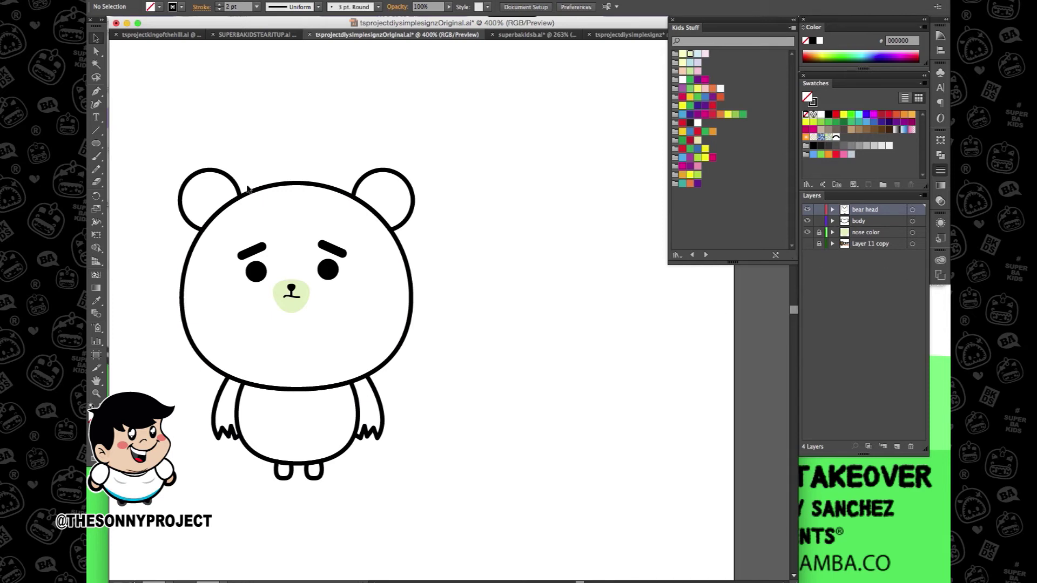
# Step: Select all of the bear's line art and group it so every part sits on the bear head layer
pyautogui.moveTo(192, 153); pyautogui.dragTo(446, 482)
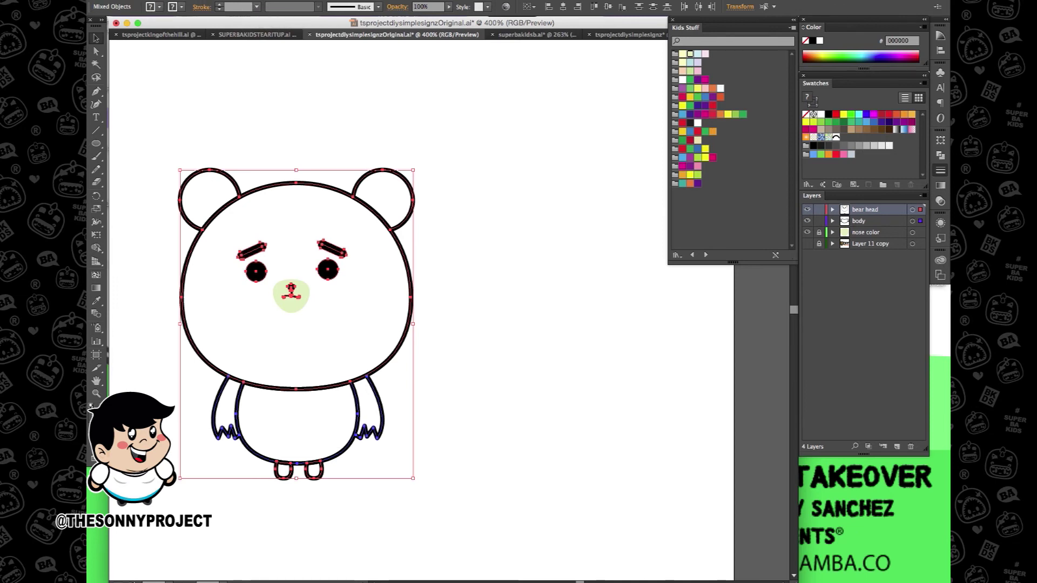
pyautogui.click(214, 0)
pyautogui.click(227, 12)
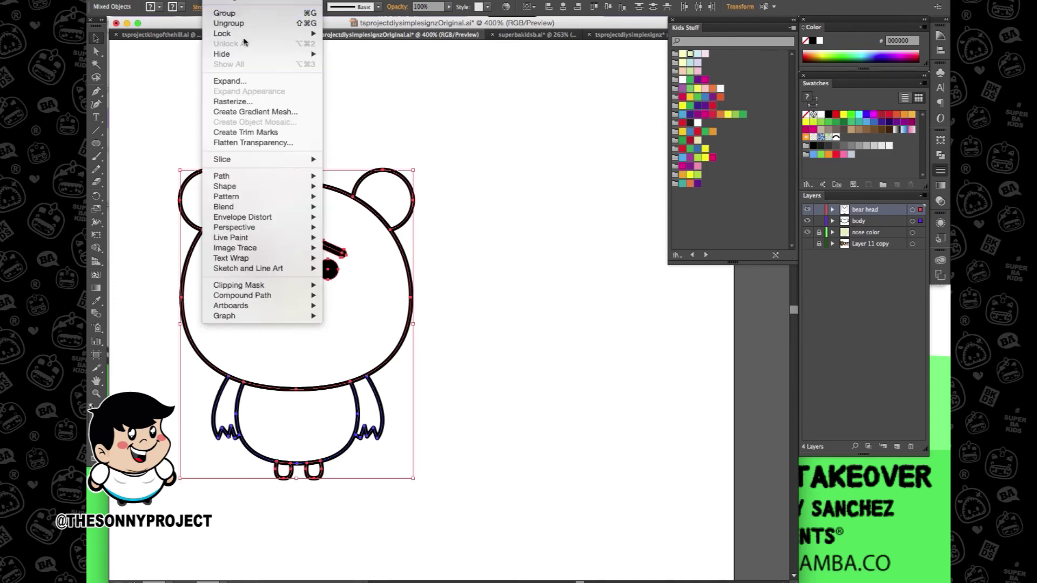
pyautogui.click(482, 413)
pyautogui.scroll(2, 308, 352)
pyautogui.hscroll(-2, 310, 355)
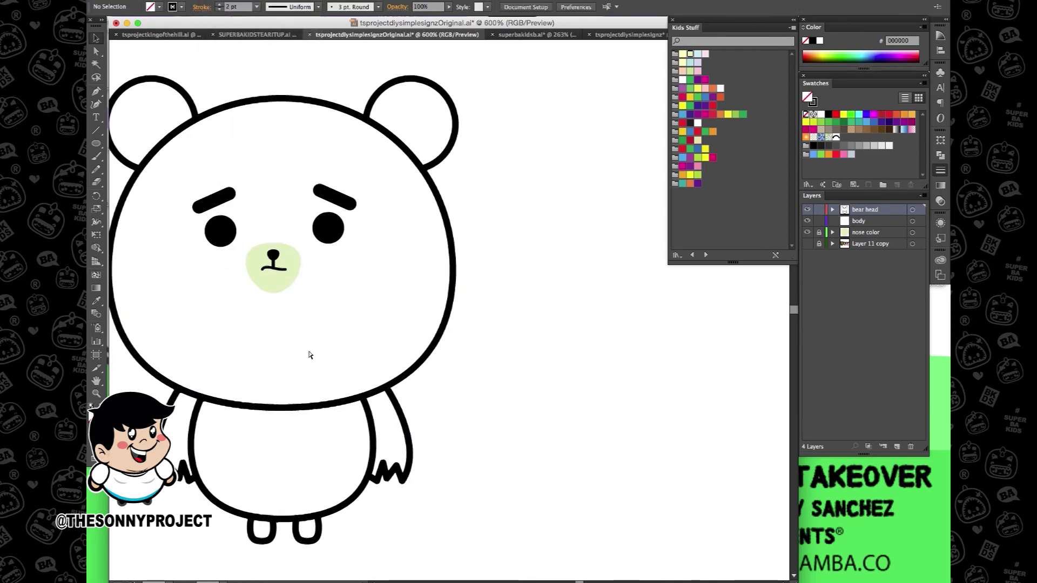
pyautogui.hscroll(-2, 310, 354)
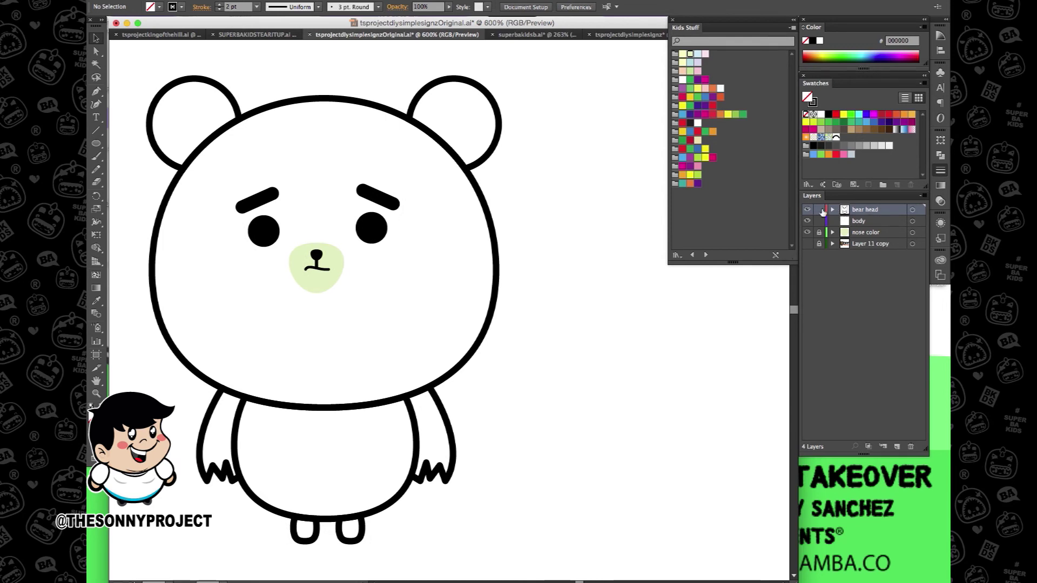
# Step: Select the grouped bear line art and ungroup it into separate paths
pyautogui.click(212, 1)
pyautogui.click(162, 59)
pyautogui.moveTo(150, 64); pyautogui.dragTo(581, 564)
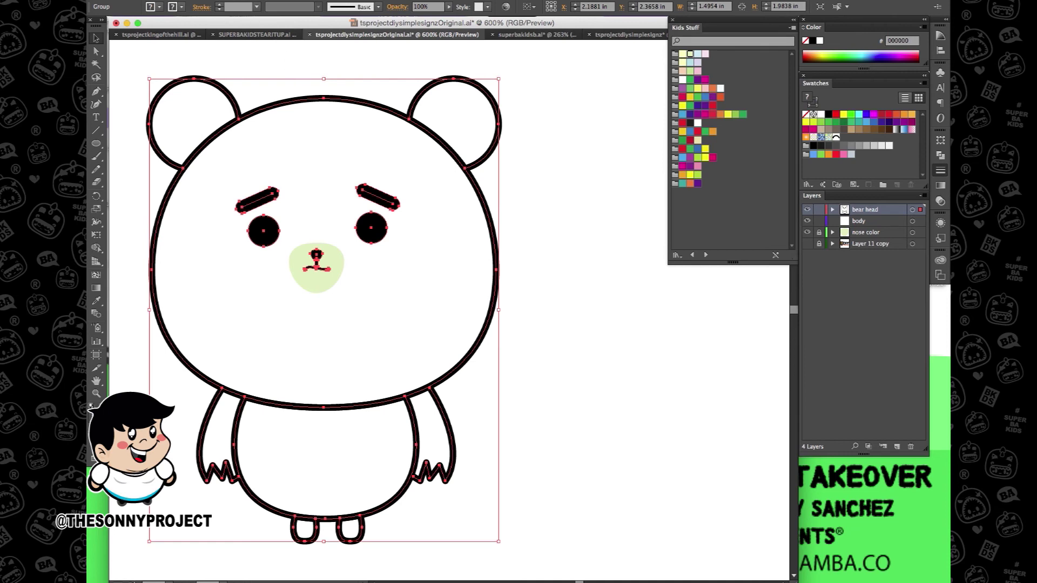
pyautogui.click(215, 2)
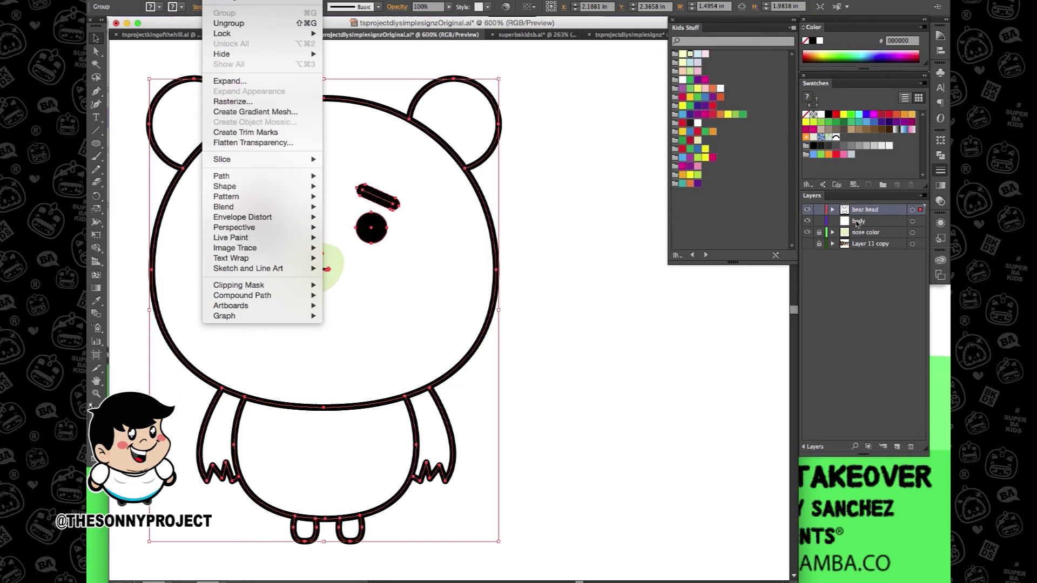
pyautogui.click(239, 25)
pyautogui.click(262, 54)
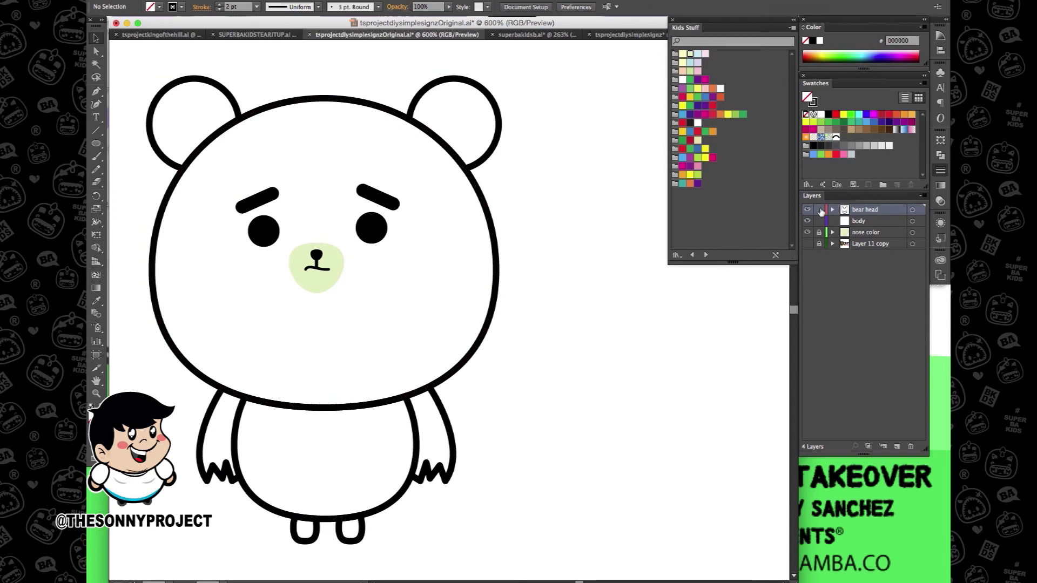
# Step: Delete the empty body layer and duplicate the bear head layer
pyautogui.moveTo(866, 223); pyautogui.dragTo(912, 447)
pyautogui.click(865, 210)
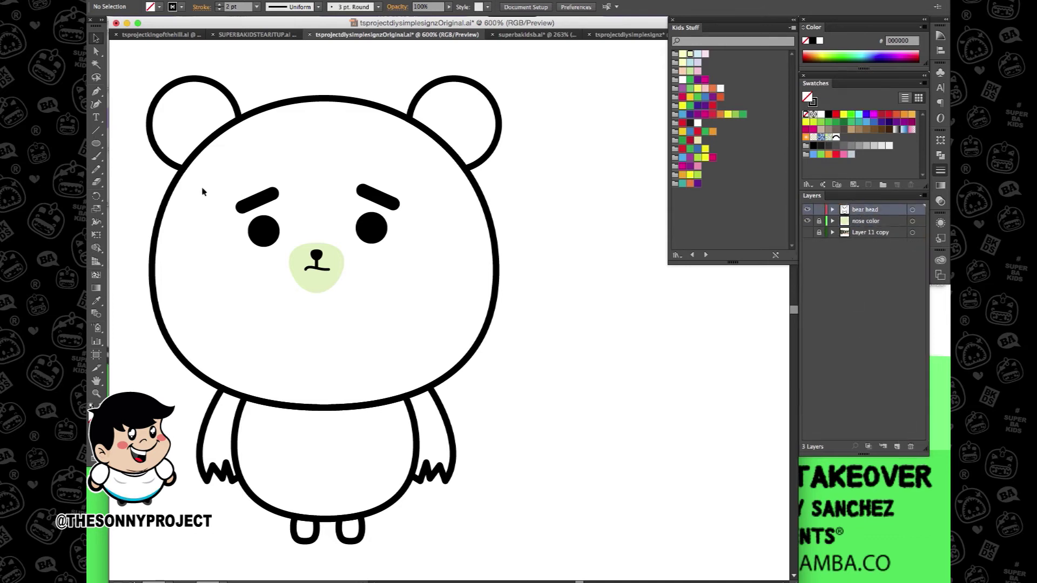
pyautogui.click(923, 197)
pyautogui.click(865, 218)
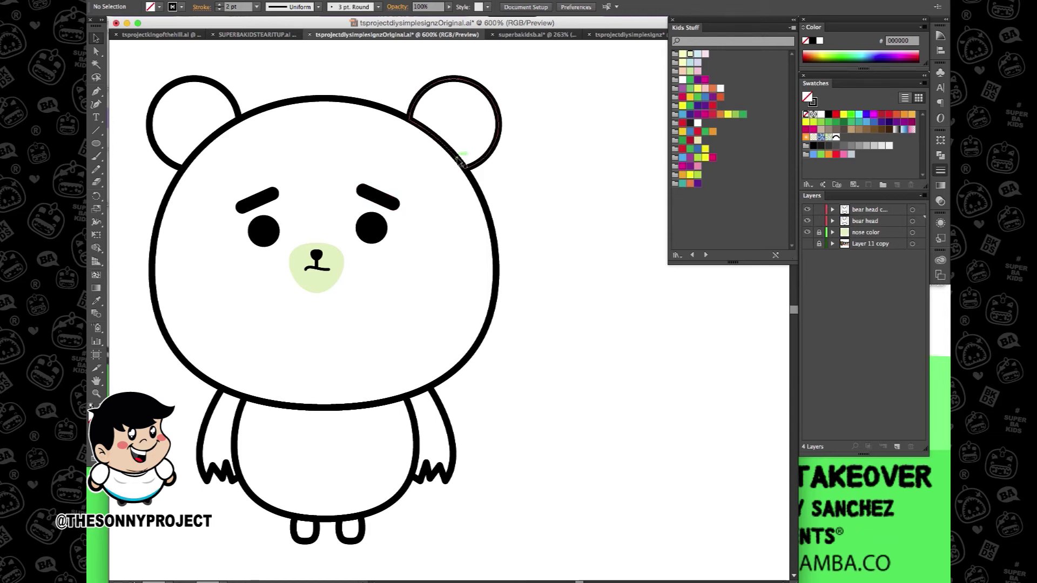
# Step: Toggle the visibility of the bear head layer and its copy to check that both hold the same line art
pyautogui.click(807, 210)
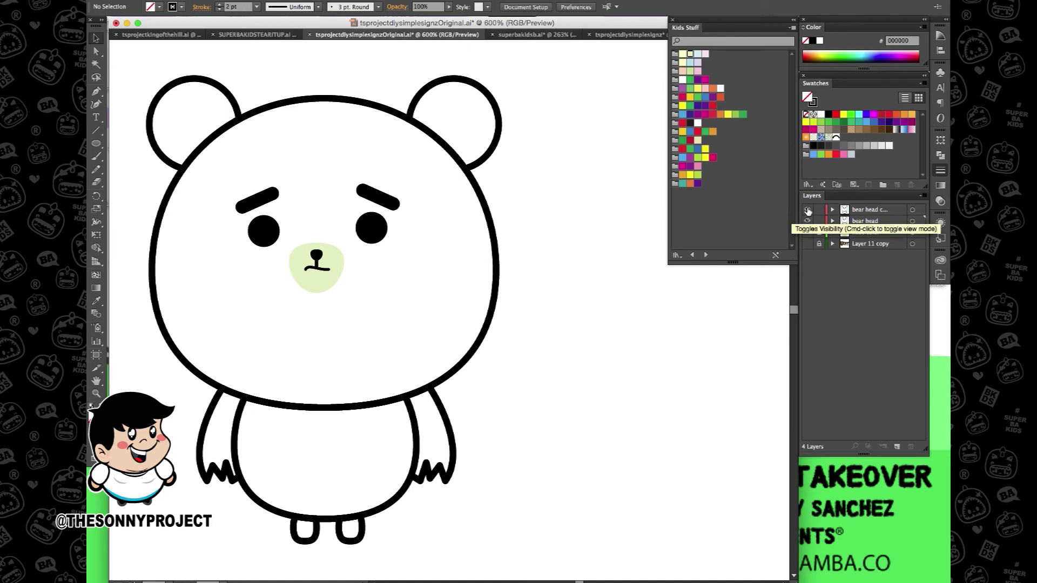
pyautogui.click(808, 211)
pyautogui.click(807, 210)
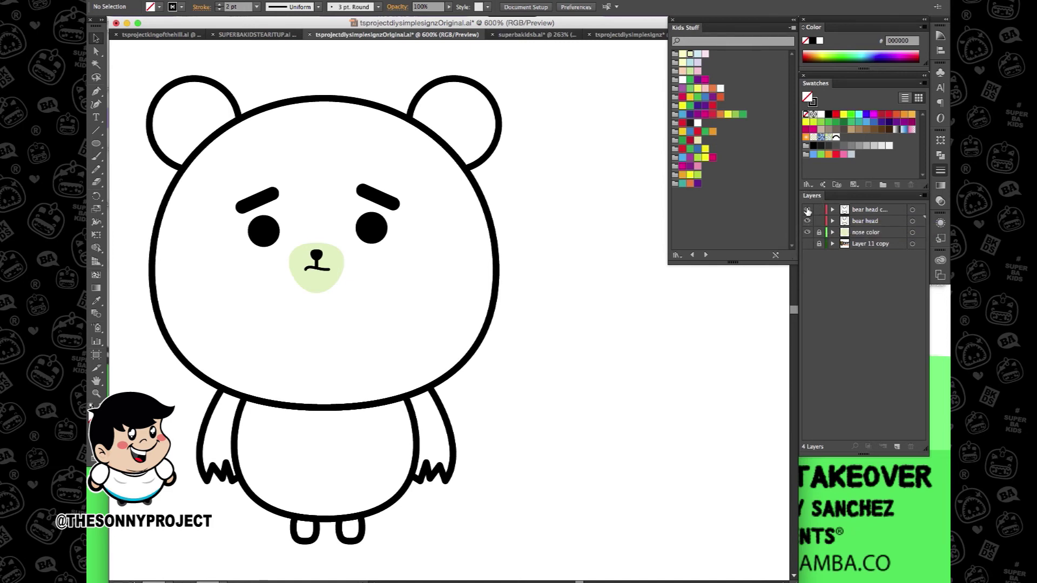
pyautogui.click(808, 210)
pyautogui.click(807, 222)
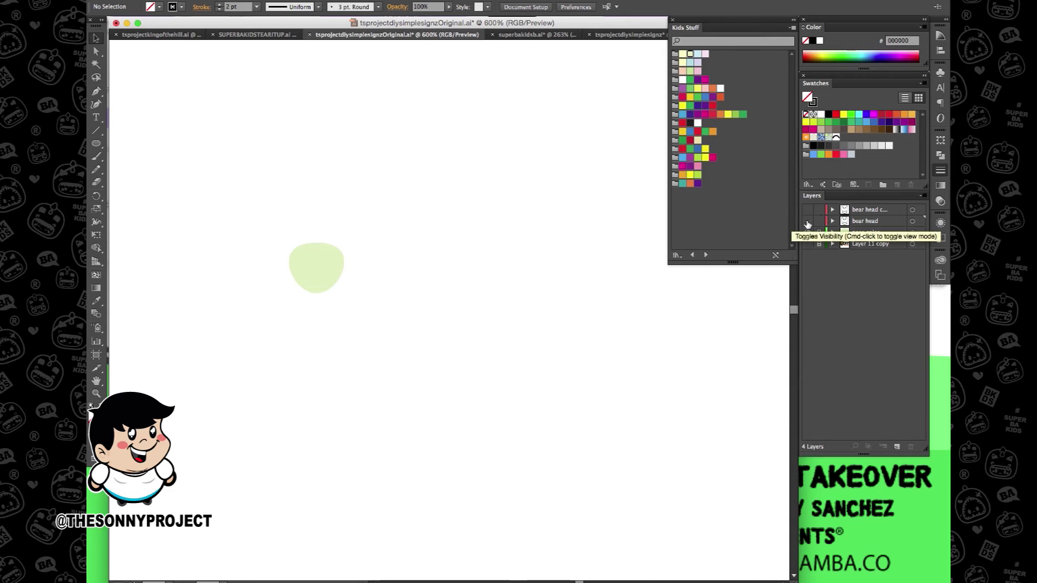
pyautogui.click(808, 222)
pyautogui.click(808, 211)
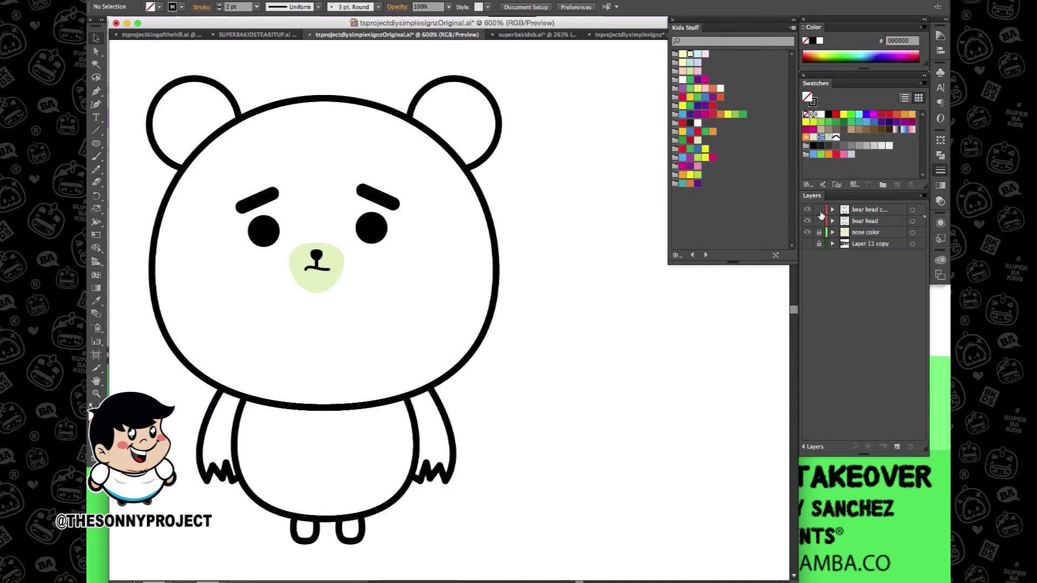
# Step: Lock the bear head copy layer and select all line art on the original bear head layer
pyautogui.click(819, 211)
pyautogui.click(858, 223)
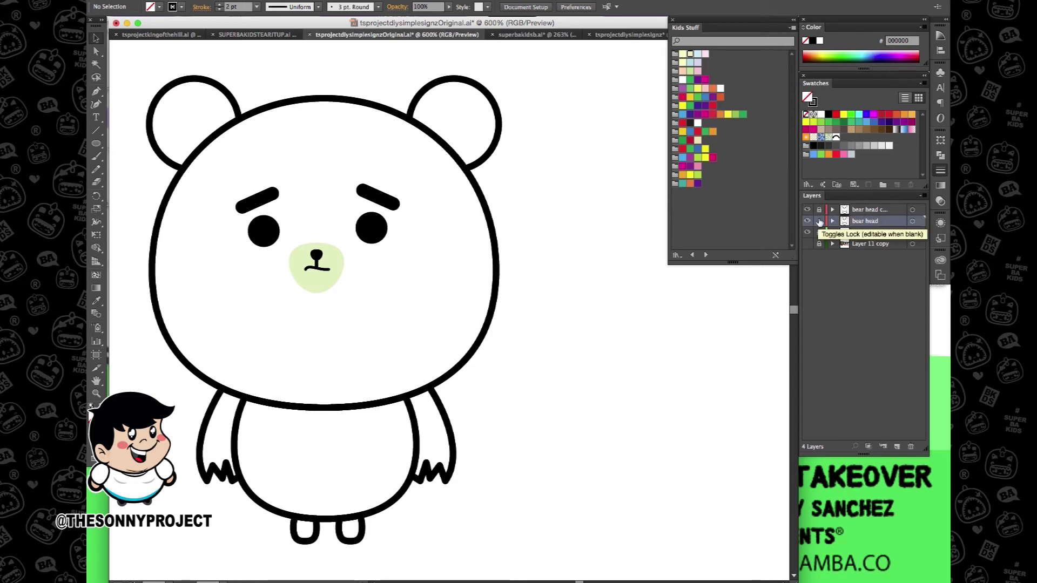
pyautogui.moveTo(143, 86); pyautogui.dragTo(510, 541)
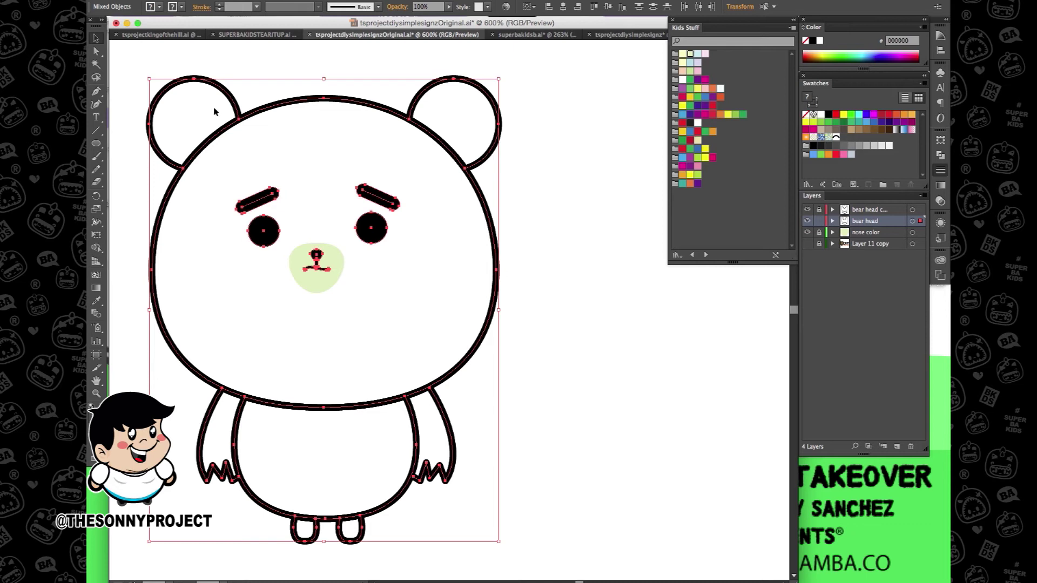
# Step: Delete the eyebrows, eyes, nose and mouth from the original bear head layer, keeping the ears, head, arms, body and feet
pyautogui.keyDown('shift'); pyautogui.click(238, 109); pyautogui.keyUp('shift')
pyautogui.keyDown('shift'); pyautogui.click(435, 132); pyautogui.keyUp('shift')
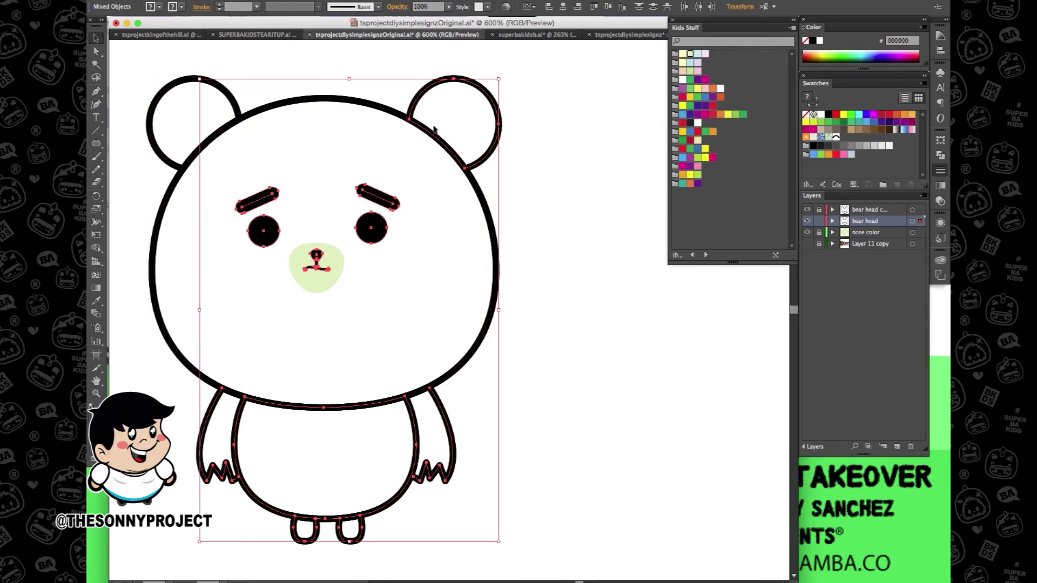
pyautogui.keyDown('shift'); pyautogui.click(409, 114); pyautogui.keyUp('shift')
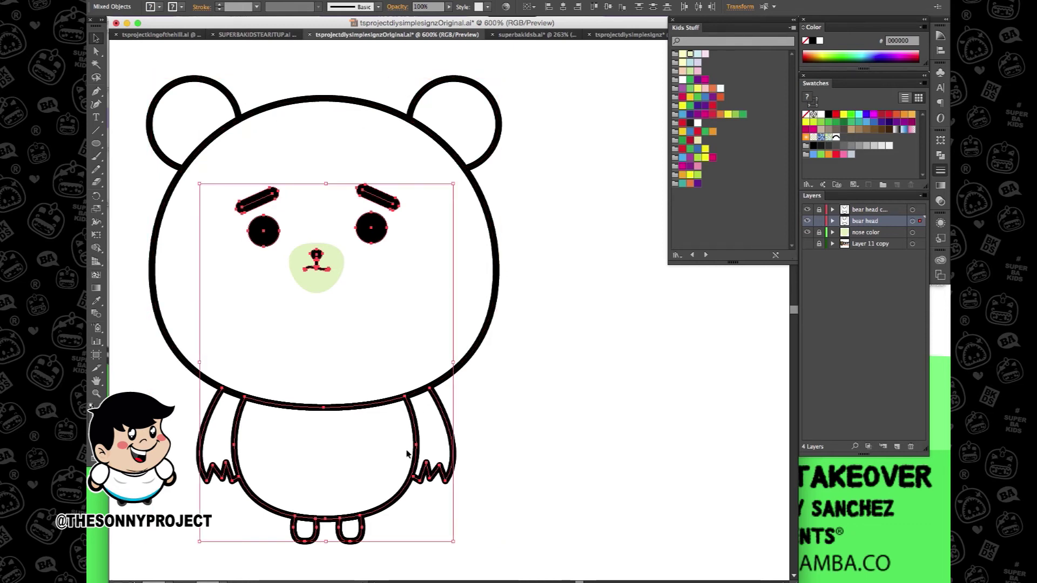
pyautogui.keyDown('shift'); pyautogui.click(444, 431); pyautogui.keyUp('shift')
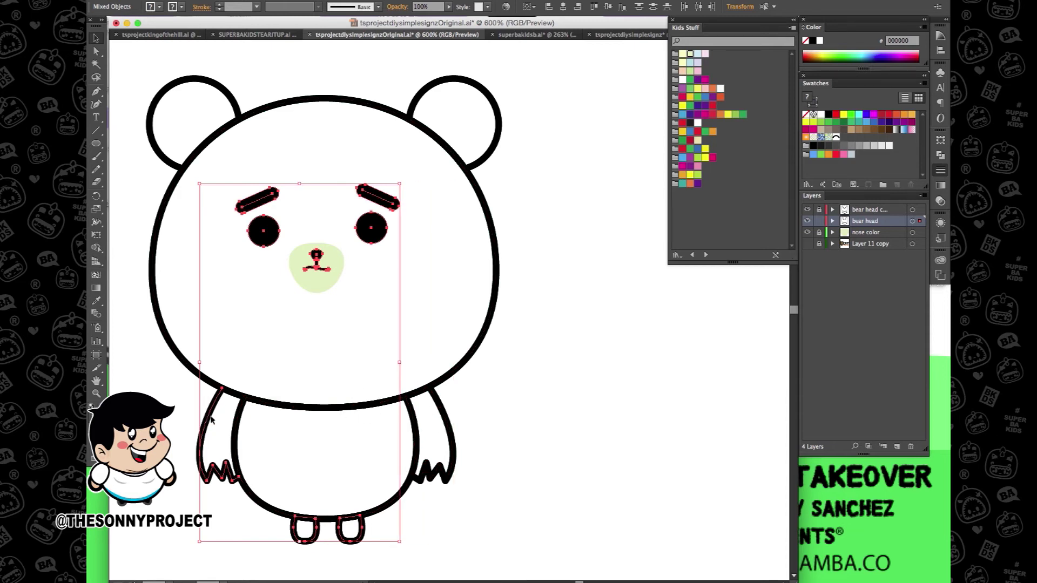
pyautogui.keyDown('shift'); pyautogui.click(238, 481); pyautogui.keyUp('shift')
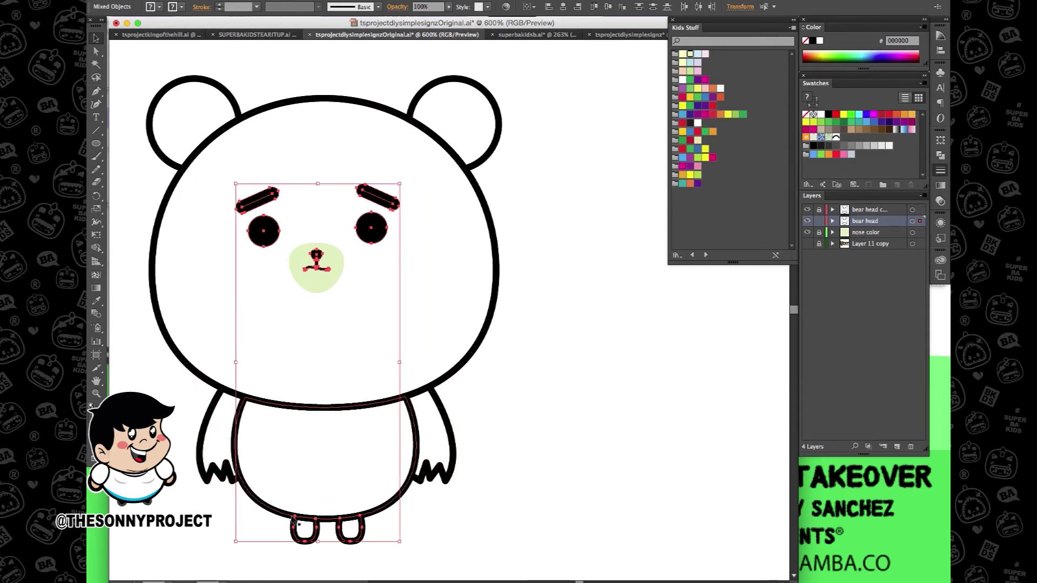
pyautogui.keyDown('shift'); pyautogui.click(319, 532); pyautogui.keyUp('shift')
pyautogui.keyDown('shift'); pyautogui.click(342, 533); pyautogui.keyUp('shift')
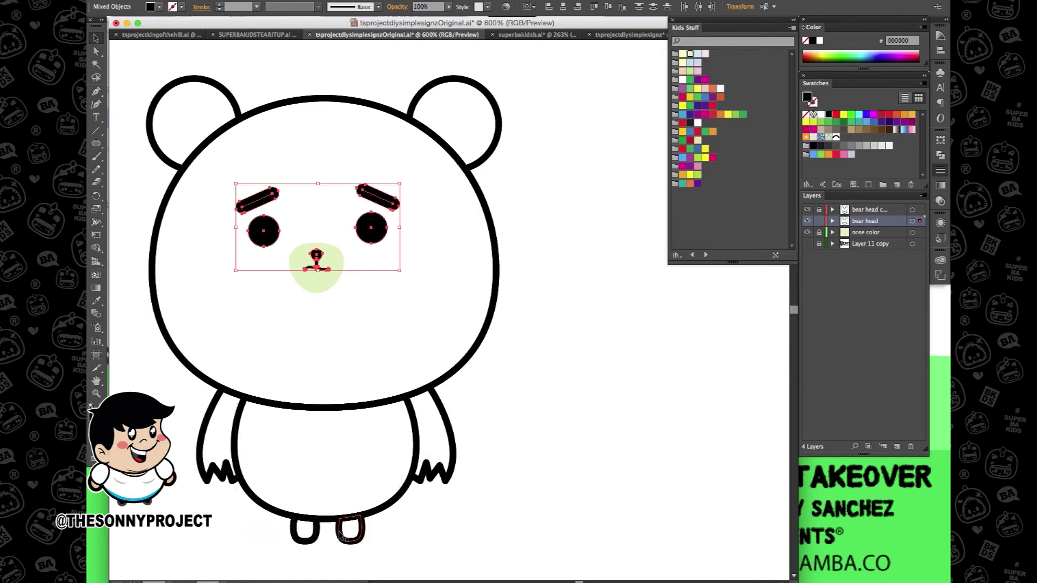
pyautogui.press('Delete')
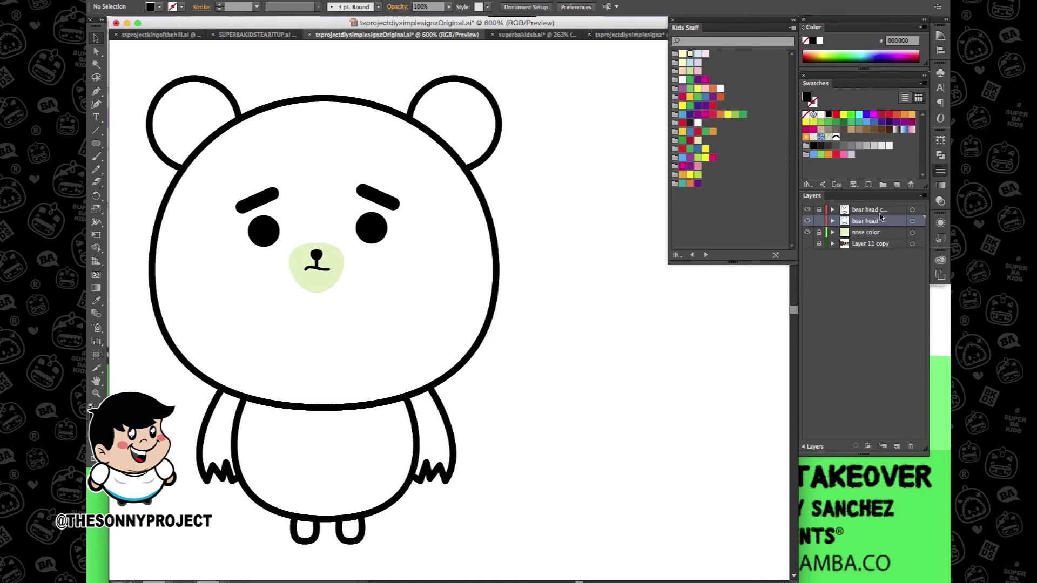
# Step: Remove the stroke from all remaining shapes on the bear head layer and fill them with brown 754C24
pyautogui.click(820, 224)
pyautogui.moveTo(142, 76); pyautogui.dragTo(510, 543)
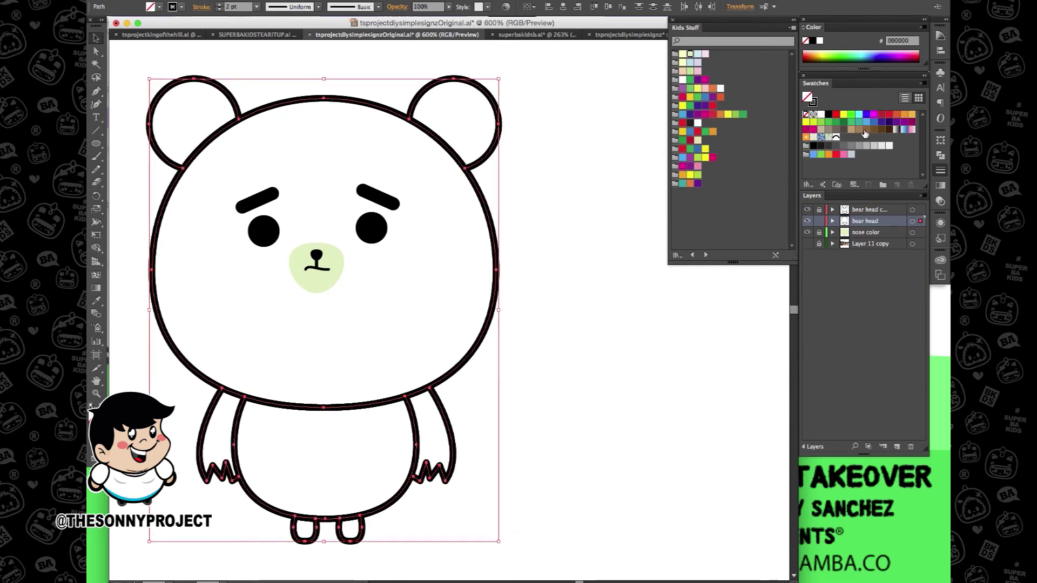
pyautogui.click(814, 103)
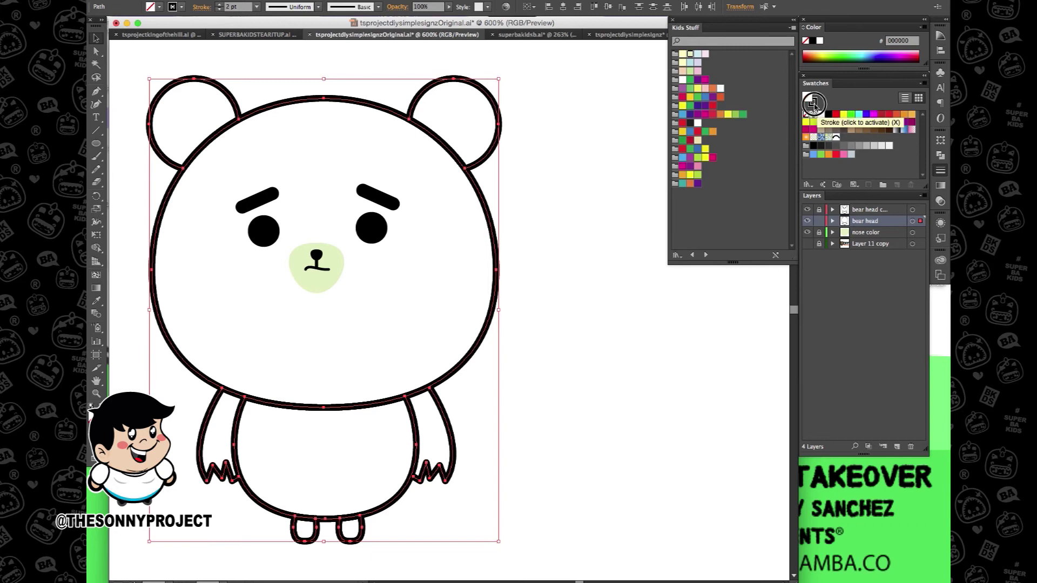
pyautogui.click(805, 114)
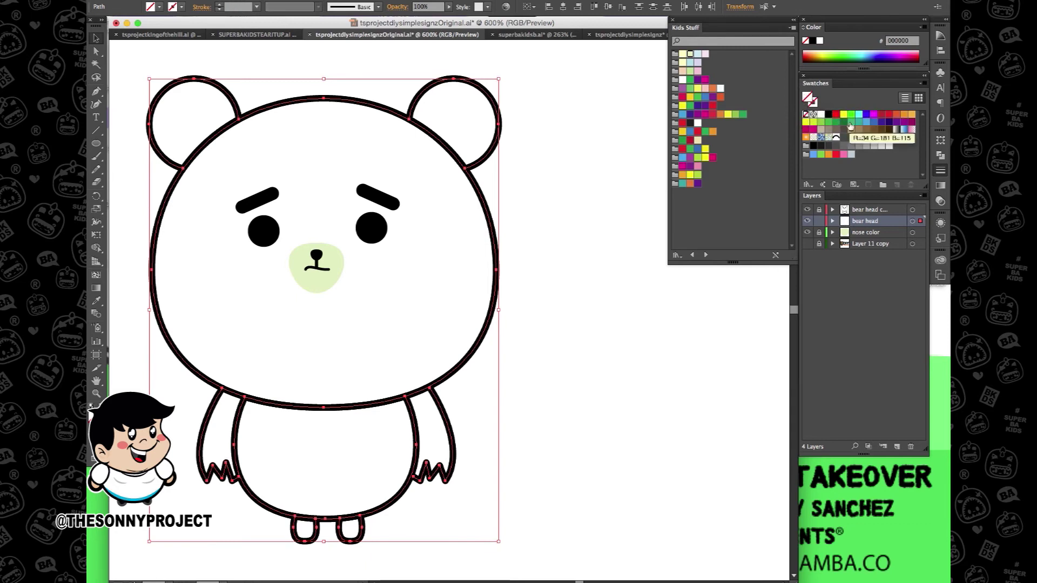
pyautogui.click(874, 130)
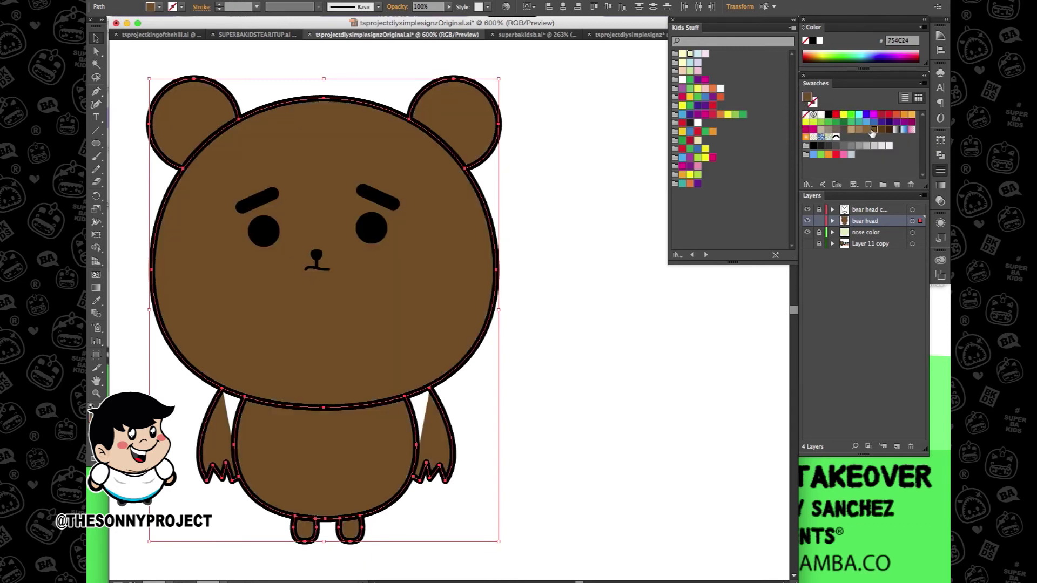
pyautogui.click(491, 408)
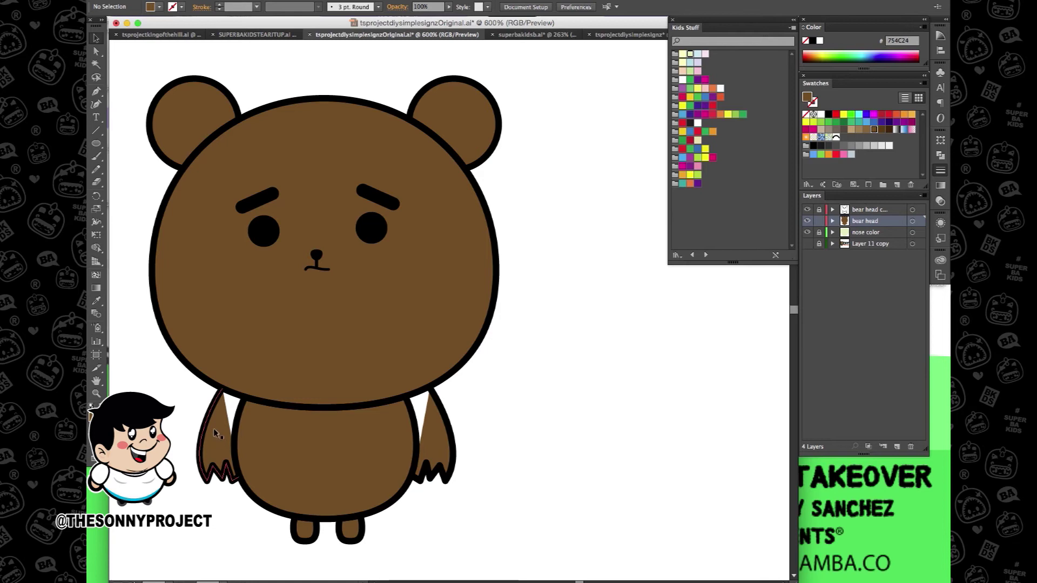
# Step: Restack the paths inside the bear head layer so that the body lies above both arms
pyautogui.click(220, 397)
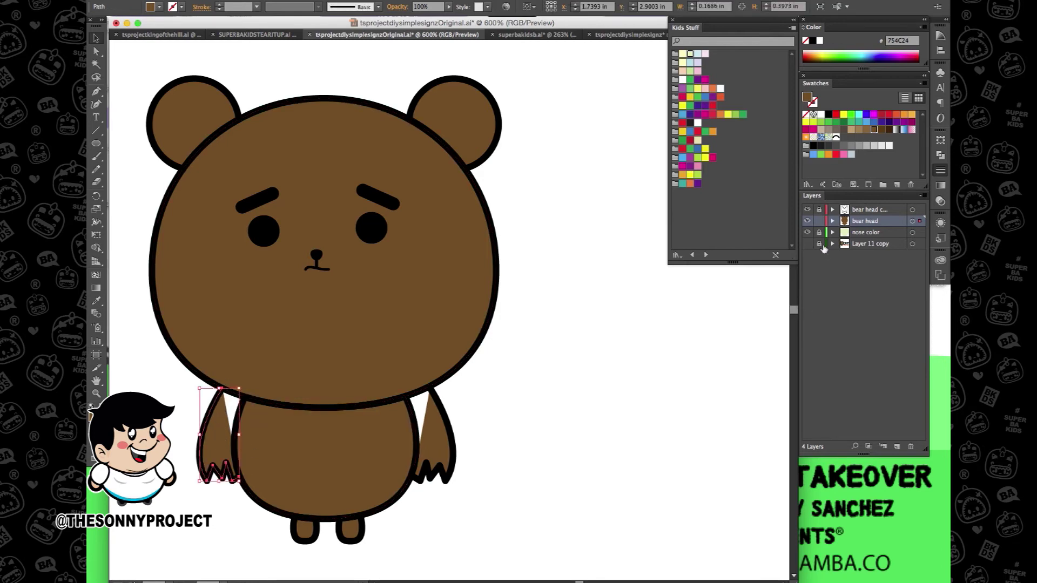
pyautogui.click(832, 221)
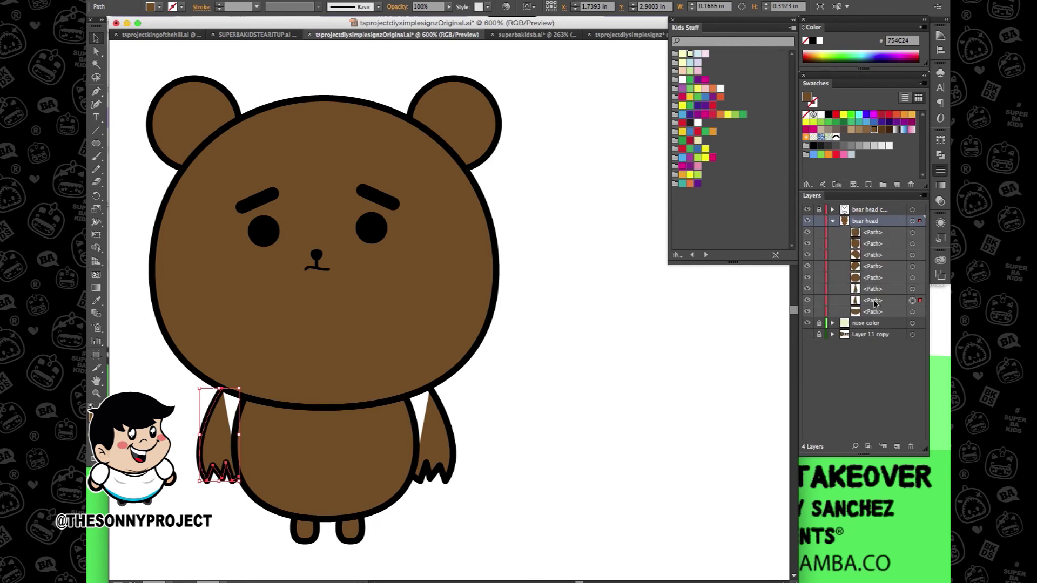
pyautogui.keyDown('shift'); pyautogui.click(436, 455); pyautogui.keyUp('shift')
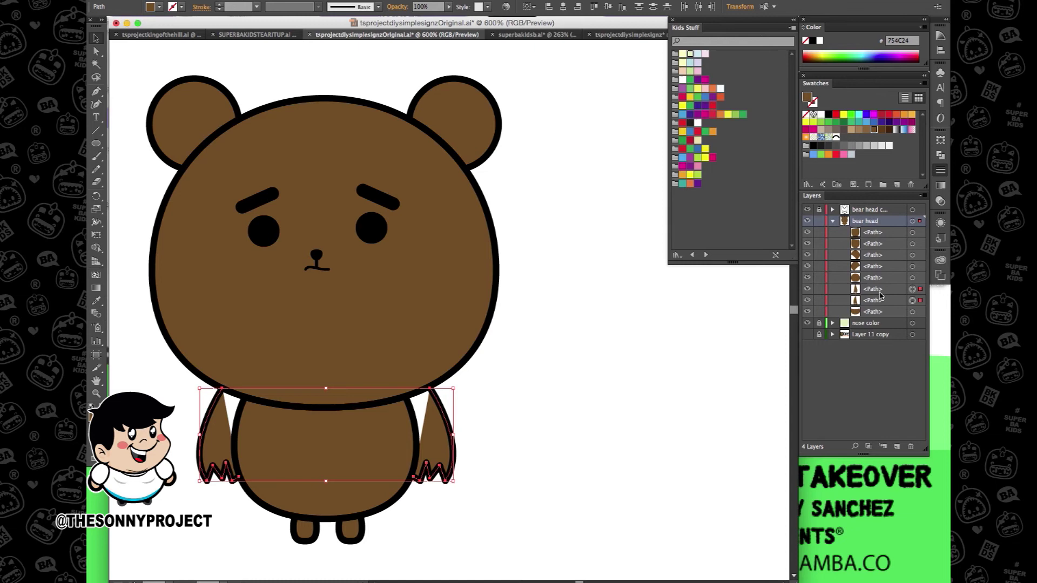
pyautogui.click(686, 367)
pyautogui.click(881, 313)
pyautogui.moveTo(880, 313); pyautogui.dragTo(870, 286)
pyautogui.click(870, 303)
pyautogui.click(871, 312)
pyautogui.click(871, 302)
pyautogui.click(872, 312)
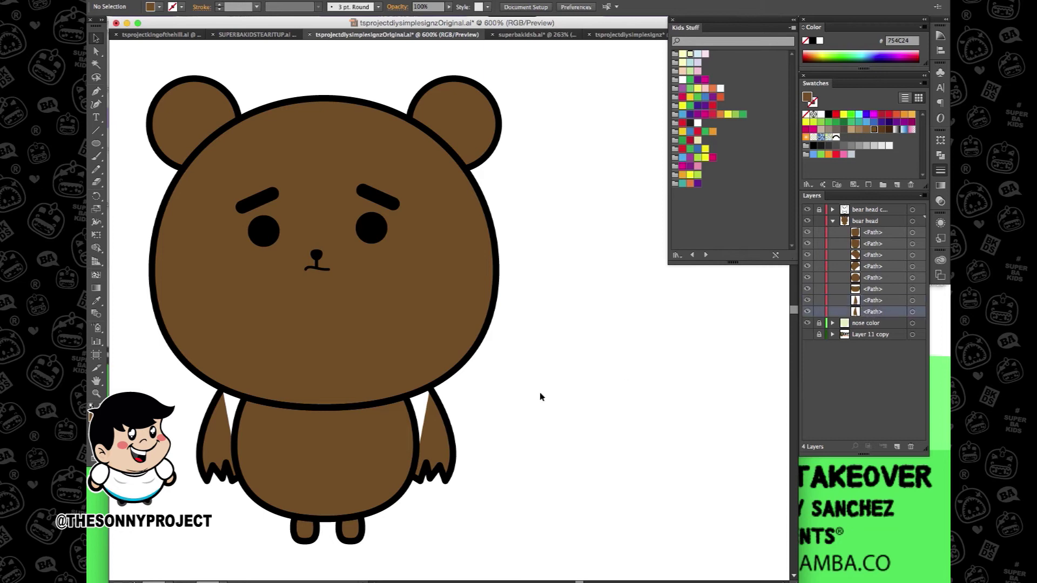
# Step: Extend the open brown shape of the arm on the bear's right-hand side with the Pen tool, covering the gap beside the body
pyautogui.click(446, 428)
pyautogui.click(97, 92)
pyautogui.click(423, 388)
pyautogui.moveTo(424, 388); pyautogui.dragTo(414, 477)
pyautogui.click(97, 38)
pyautogui.click(167, 337)
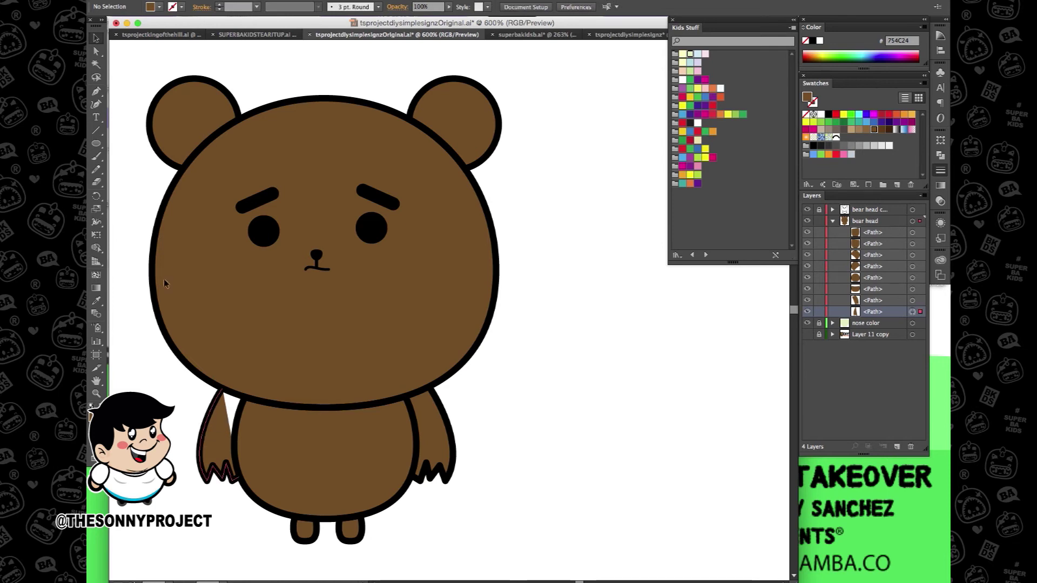
# Step: Try to extend the brown shape of the left-hand arm beneath the body with the Pen tool
pyautogui.press('p')
pyautogui.click(222, 392)
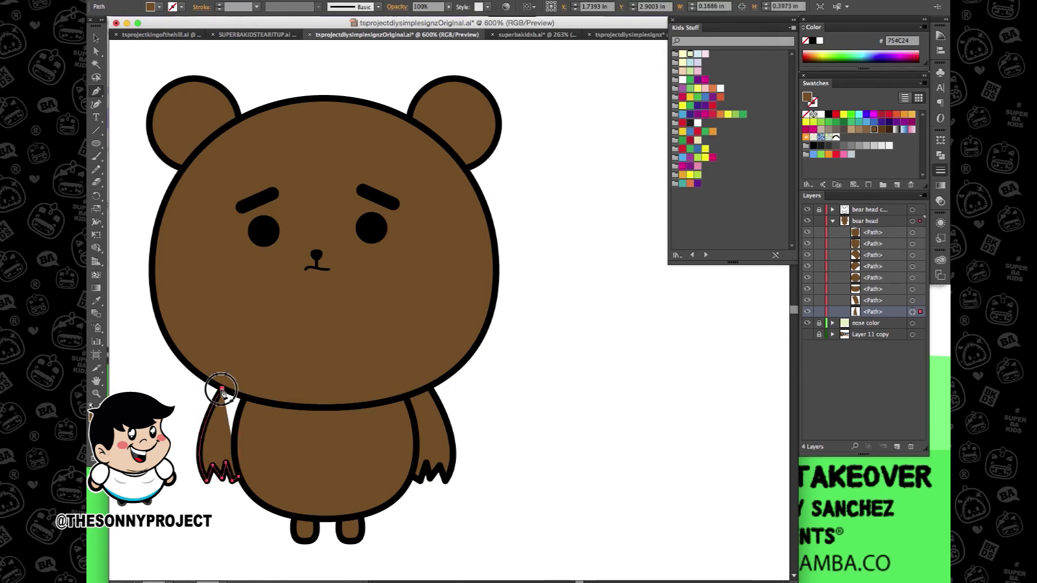
pyautogui.click(269, 400)
pyautogui.click(242, 477)
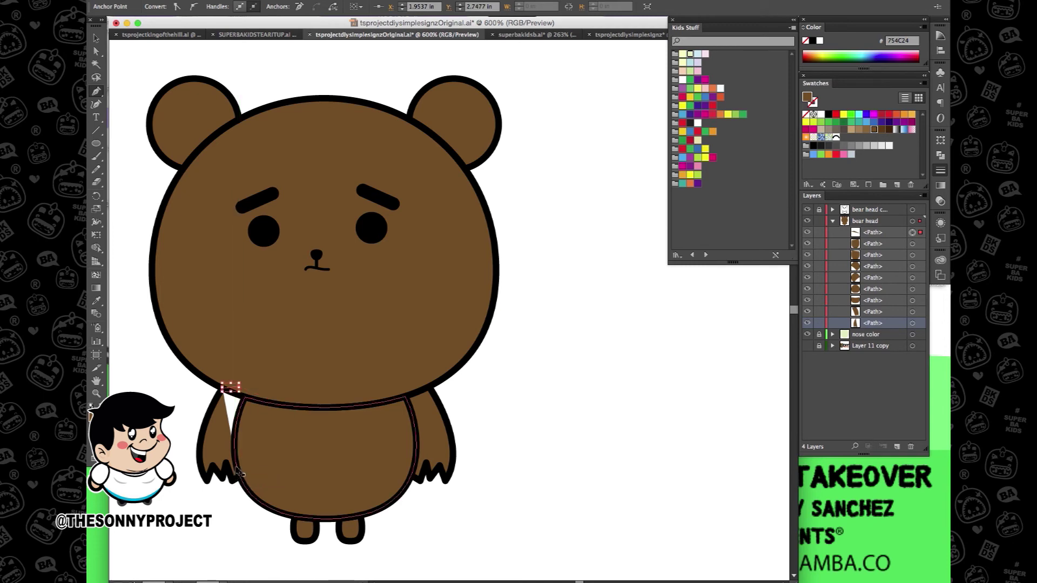
pyautogui.press('super+z')
pyautogui.click(96, 39)
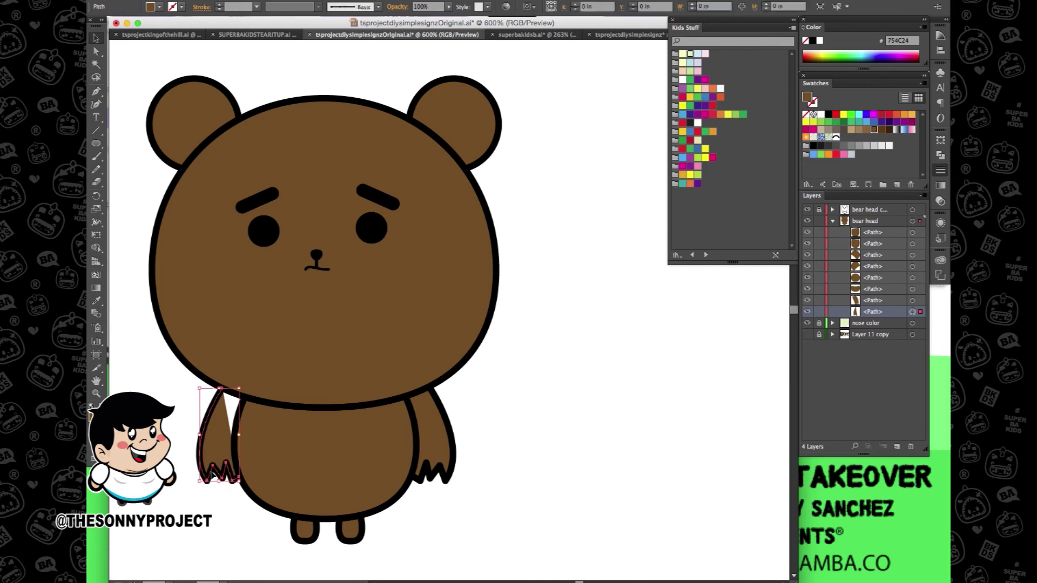
pyautogui.click(96, 93)
pyautogui.scroll(2, 223, 415)
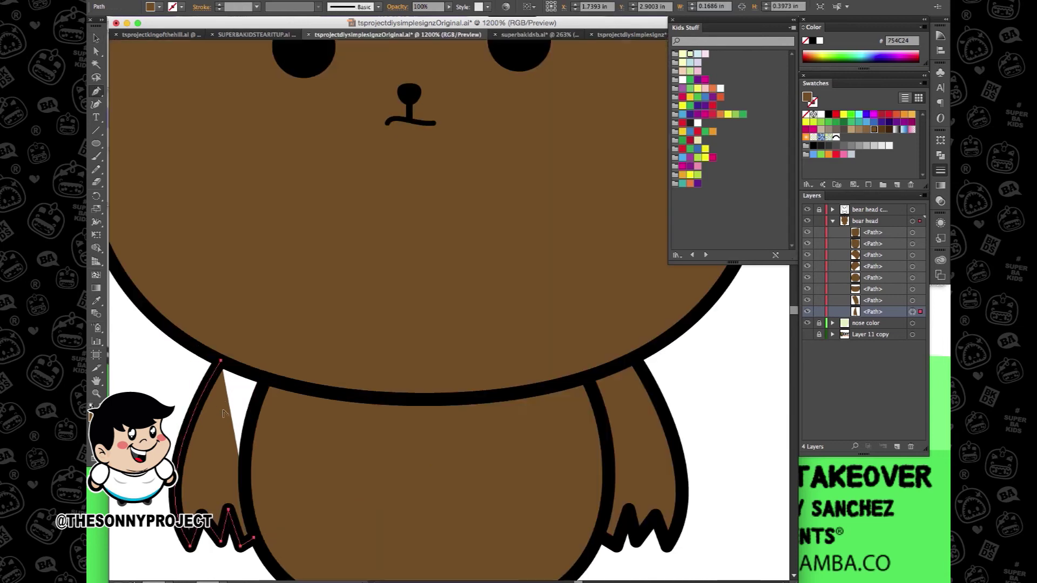
pyautogui.click(220, 361)
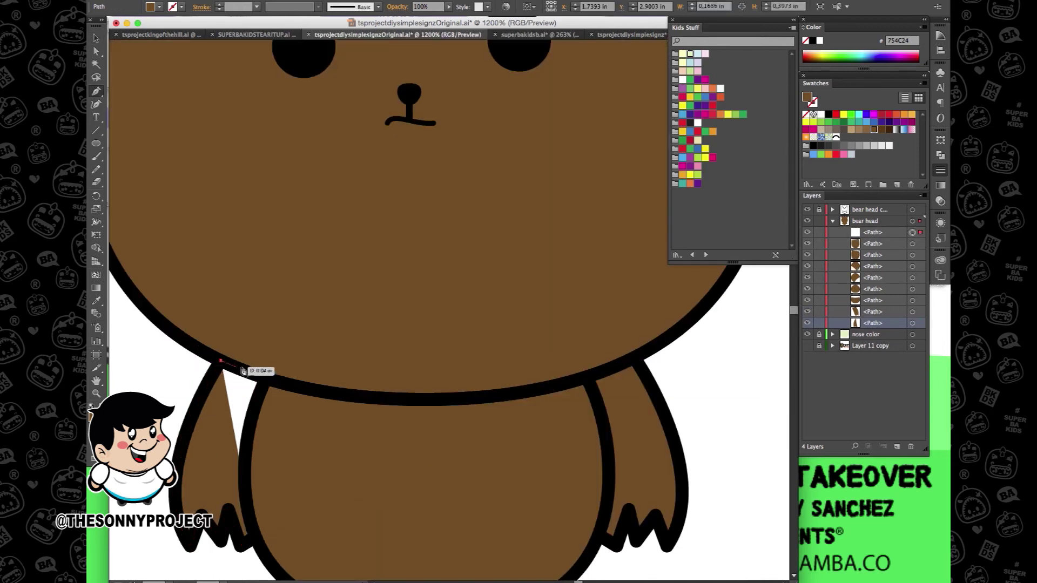
pyautogui.click(266, 378)
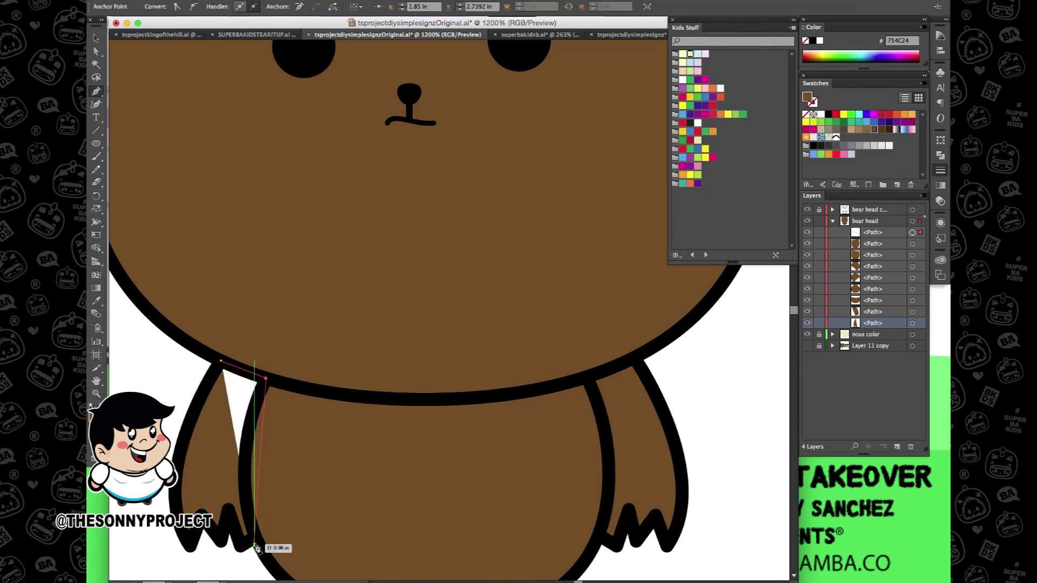
pyautogui.press('super+z')
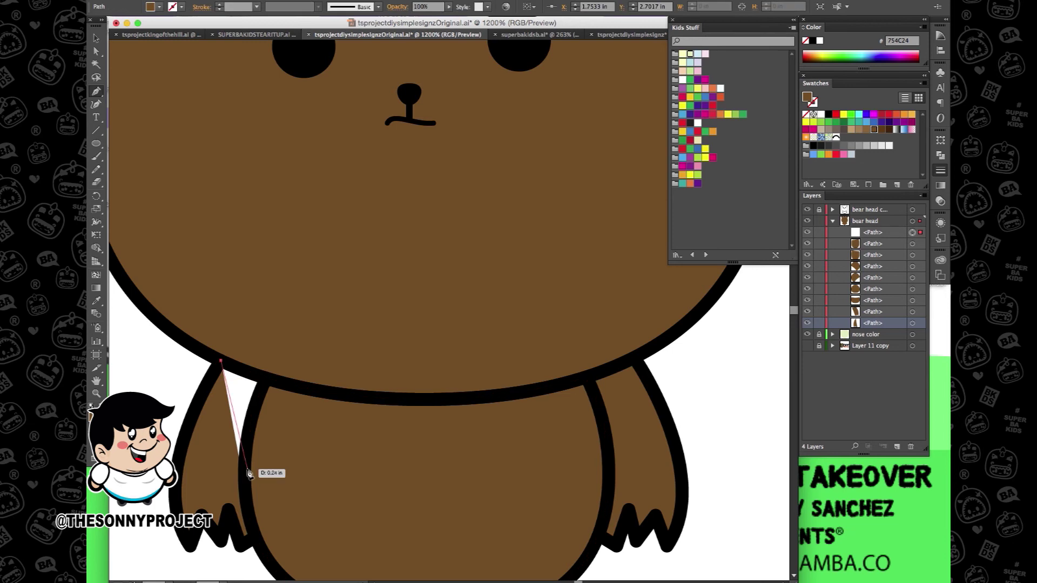
pyautogui.click(96, 38)
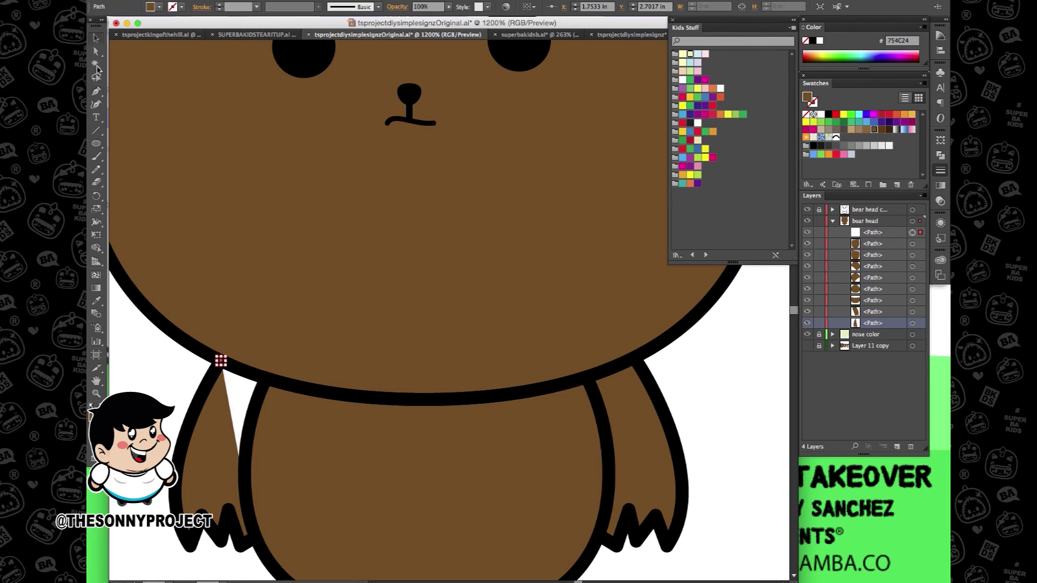
pyautogui.click(123, 366)
# Step: Draw a brown patch with the Pen tool over the white gap between the left-hand arm and the body
pyautogui.click(212, 397)
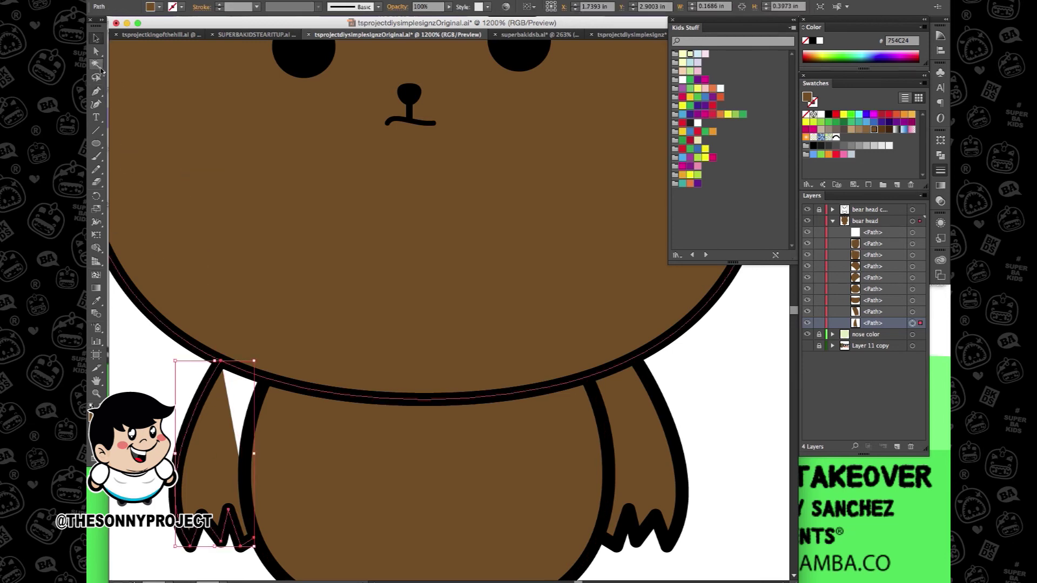
pyautogui.click(96, 92)
pyautogui.scroll(2, 206, 352)
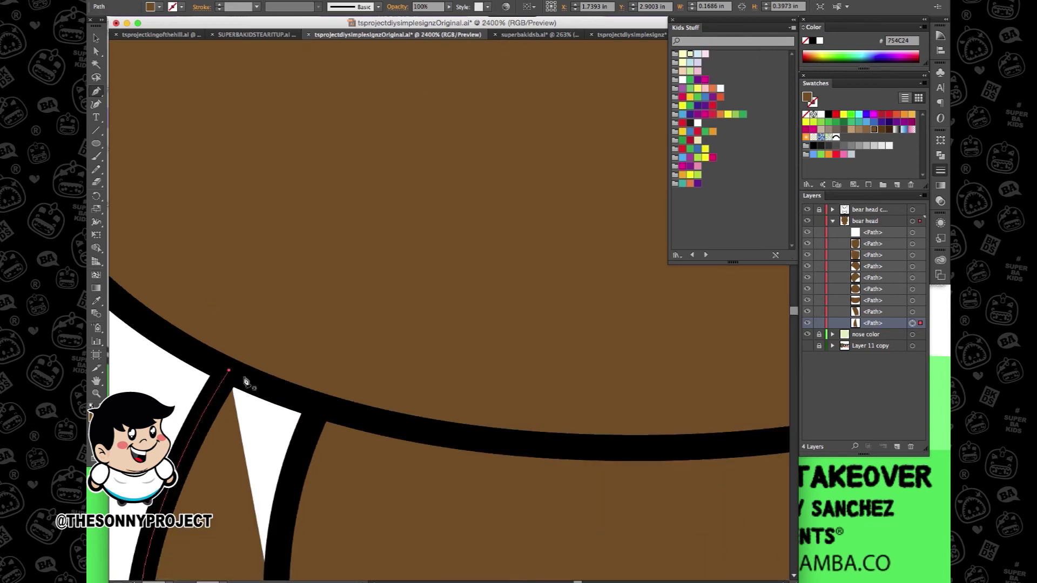
pyautogui.click(229, 373)
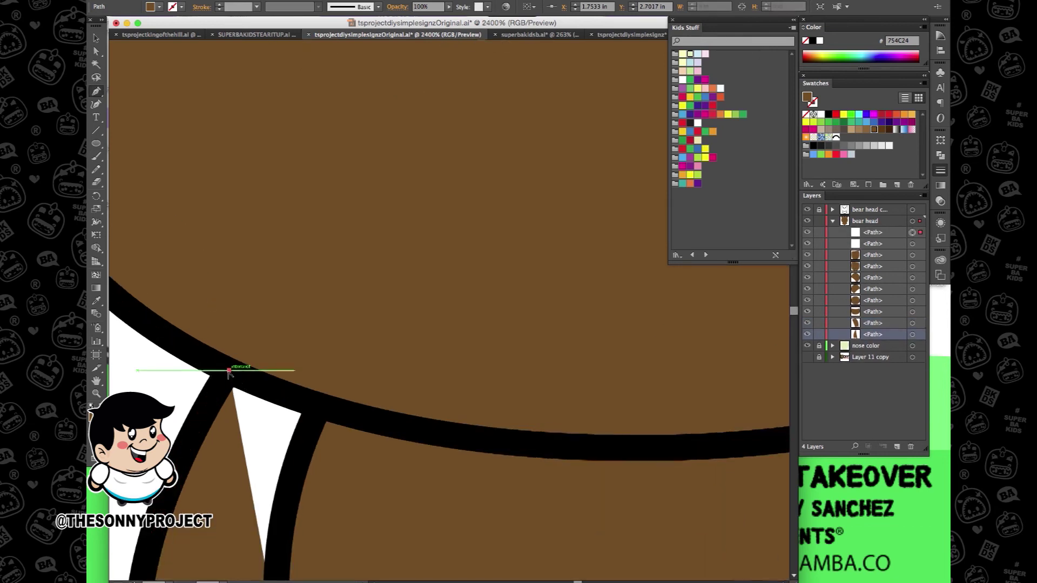
pyautogui.scroll(-3, 230, 376)
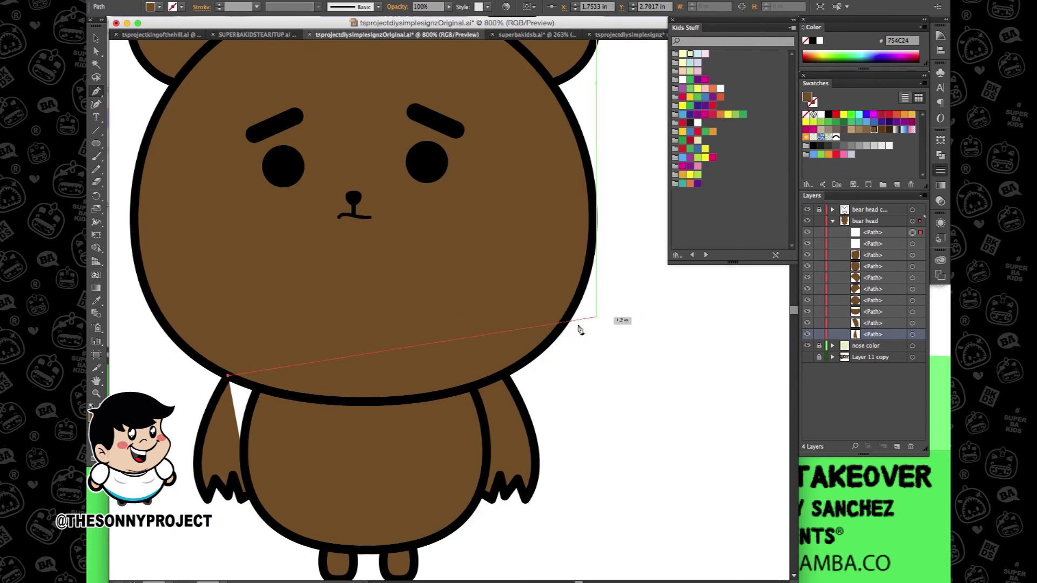
pyautogui.click(256, 389)
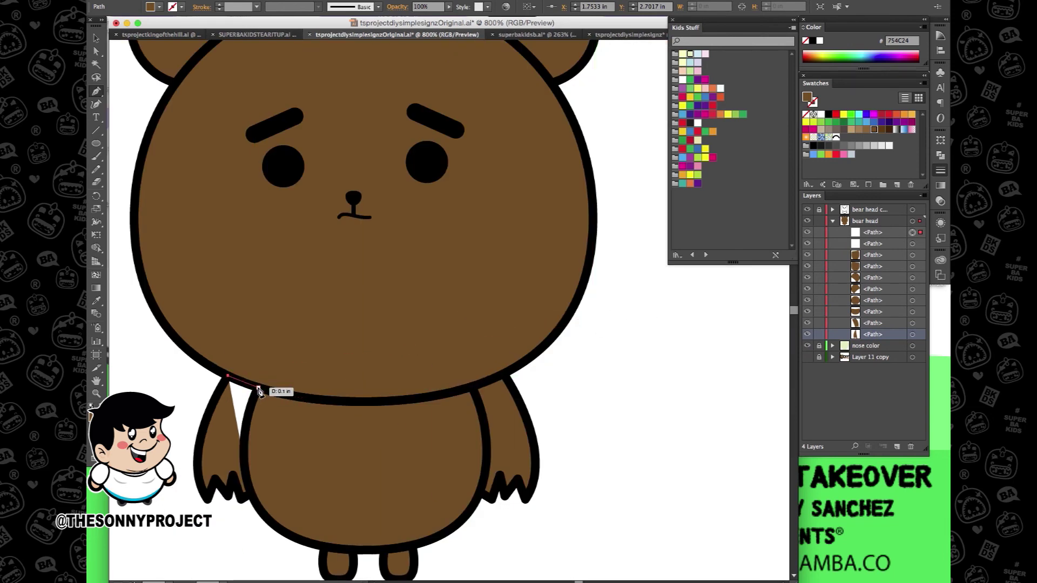
pyautogui.moveTo(250, 491); pyautogui.dragTo(266, 531)
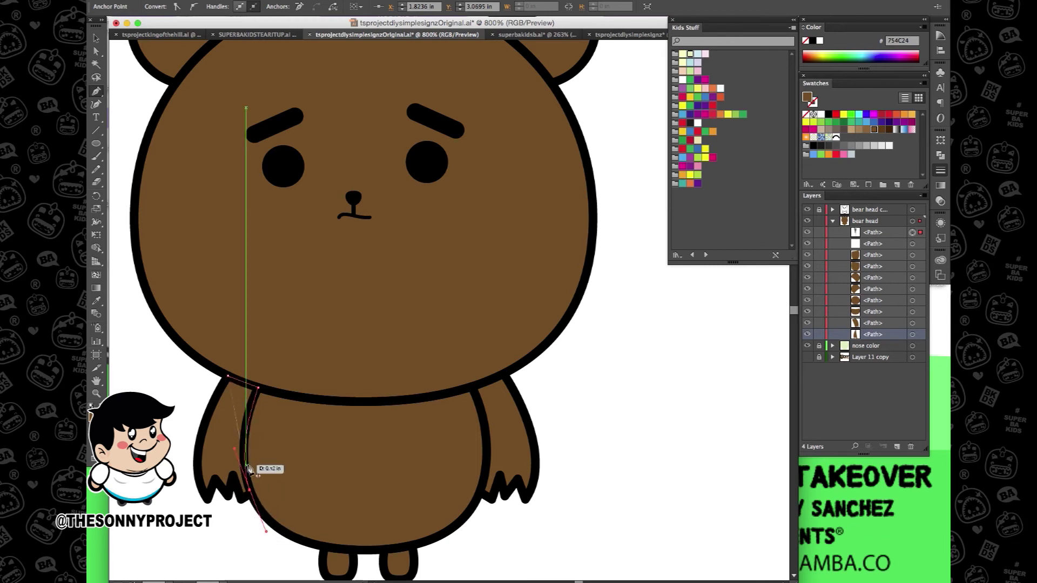
pyautogui.click(96, 38)
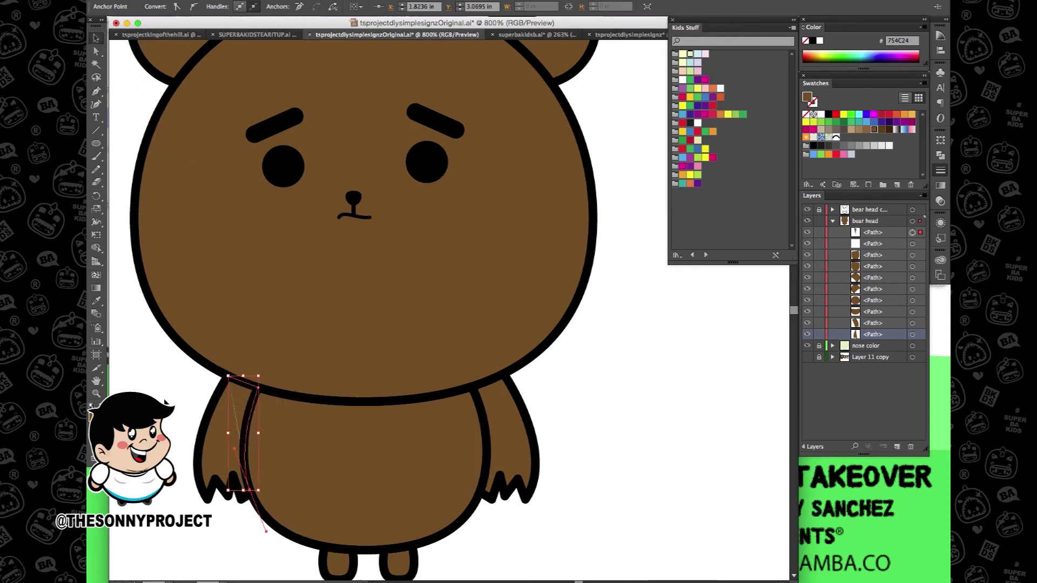
pyautogui.click(170, 408)
# Step: Delete the brown patch between the left-hand arm and the body
pyautogui.scroll(2, 238, 408)
pyautogui.scroll(-4, 236, 402)
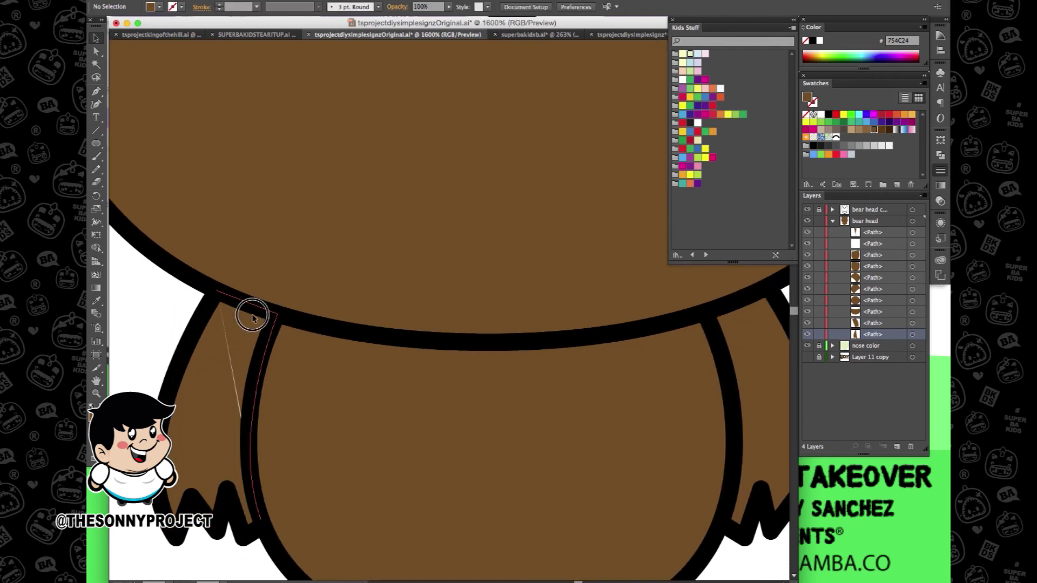
pyautogui.click(252, 316)
pyautogui.press('Delete')
# Step: Delete the brown shape of the left-hand arm and select the completed brown shape of the opposite arm
pyautogui.click(210, 324)
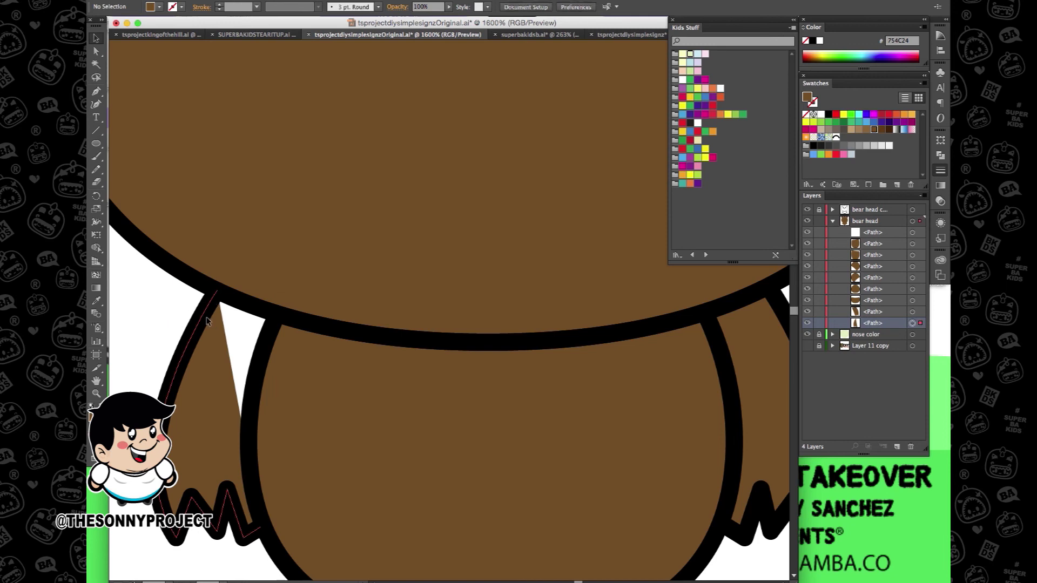
pyautogui.scroll(-4, 212, 337)
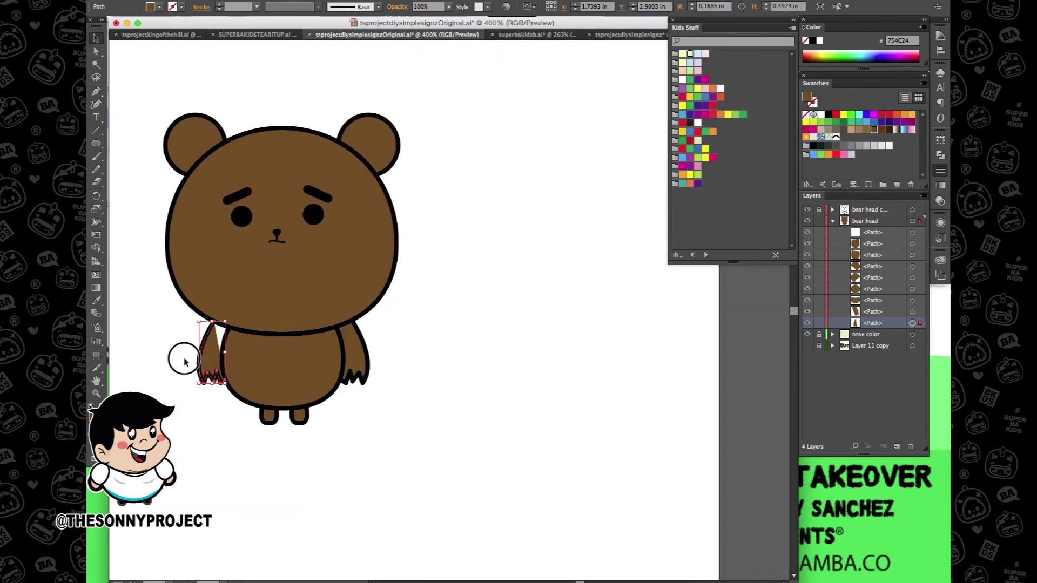
pyautogui.press('Delete')
pyautogui.click(354, 346)
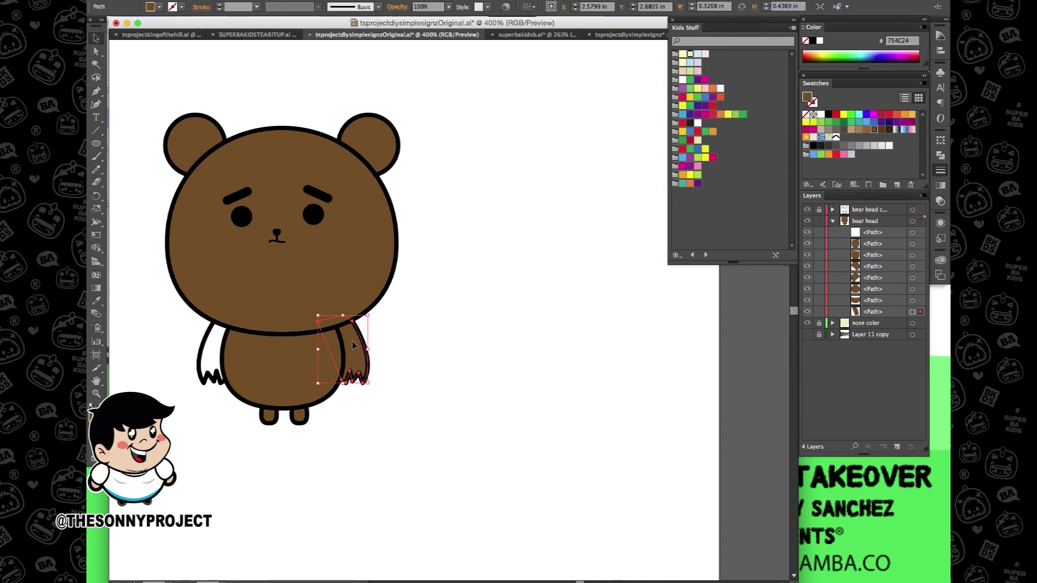
# Step: Duplicate the completed brown arm shape toward the opposite side of the body and reflect the copy
pyautogui.moveTo(354, 345); pyautogui.dragTo(257, 348)
pyautogui.rightClick(251, 347)
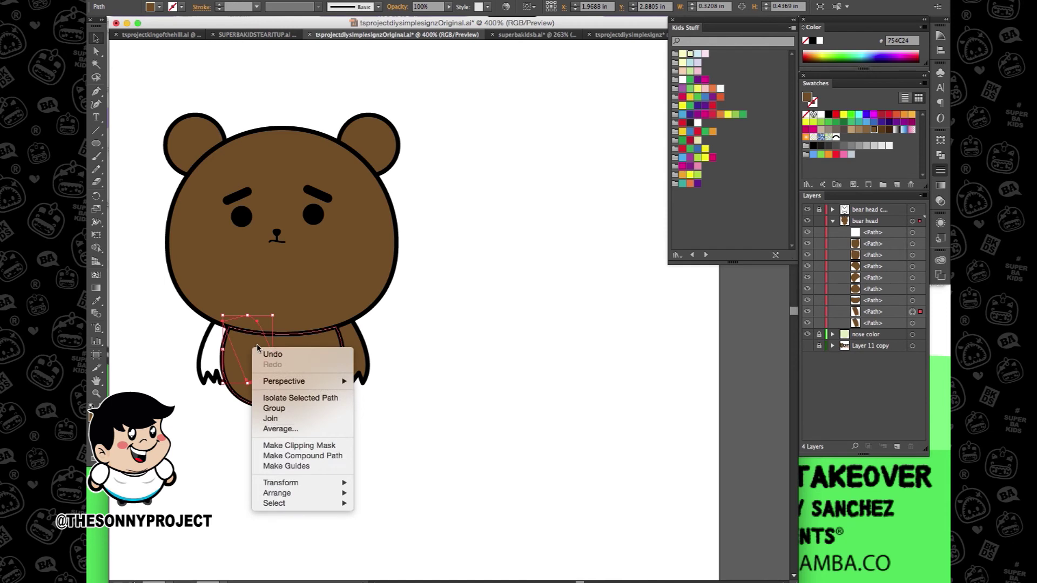
pyautogui.moveTo(301, 482)
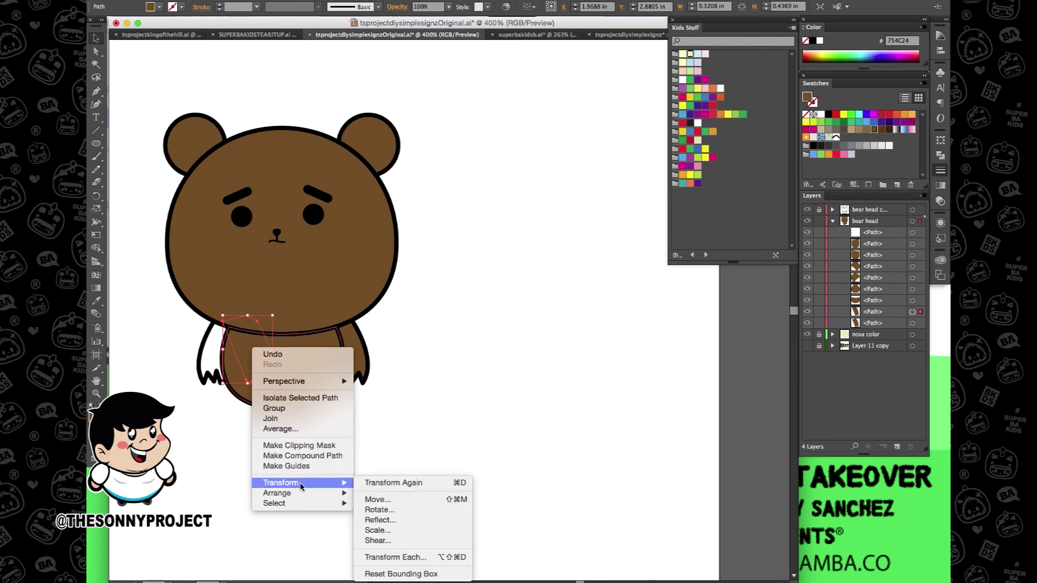
pyautogui.click(378, 520)
pyautogui.click(517, 388)
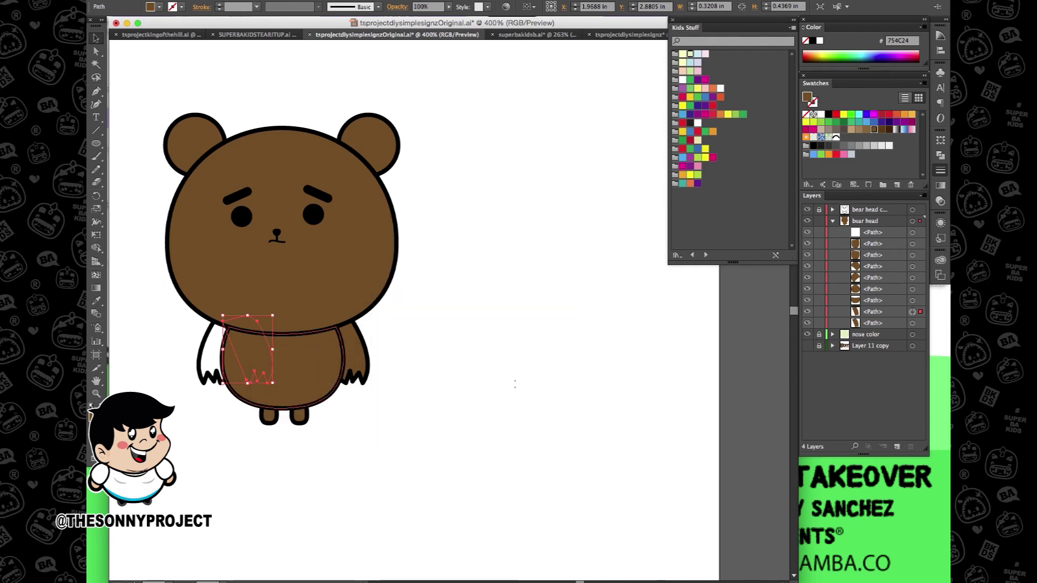
# Step: Lock the other brown paths and move the mirrored arm shape beneath the outline of the left-hand arm
pyautogui.press('super+equal')
pyautogui.moveTo(298, 341); pyautogui.dragTo(251, 337)
pyautogui.press('super+z')
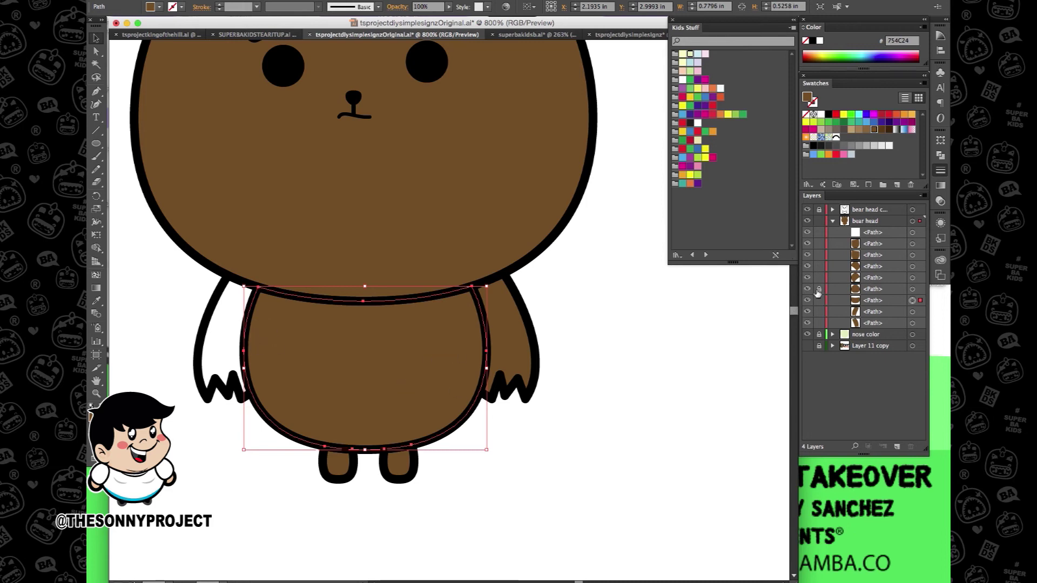
pyautogui.moveTo(820, 244); pyautogui.dragTo(819, 301)
pyautogui.moveTo(248, 347); pyautogui.dragTo(208, 348)
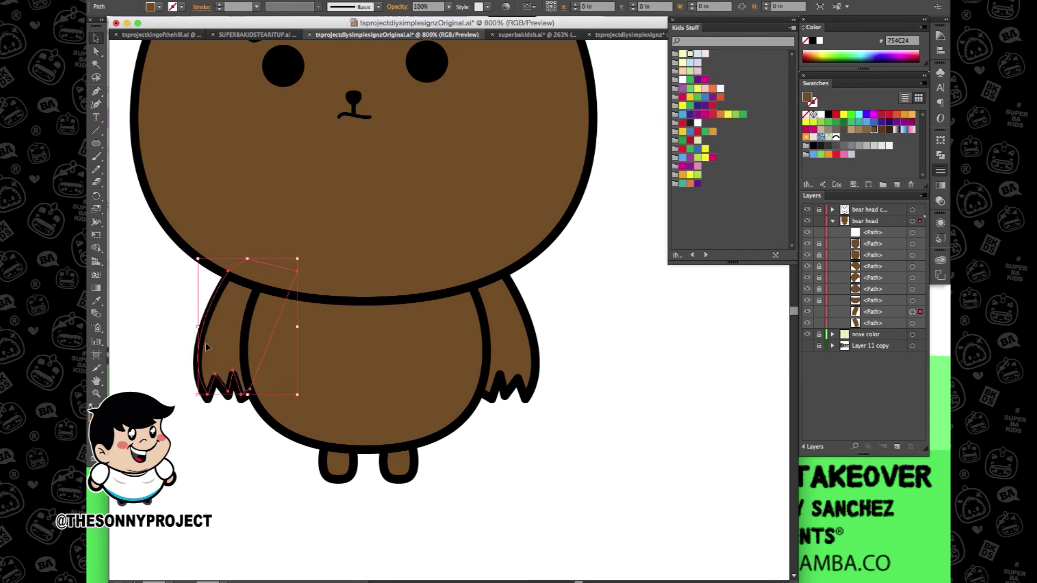
pyautogui.click(168, 348)
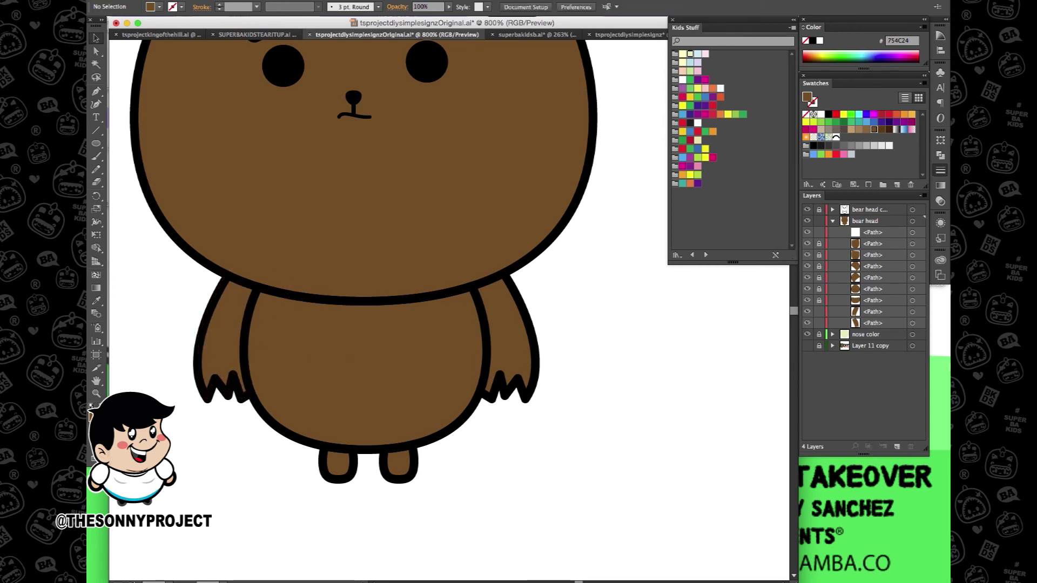
# Step: Unlock the brown paths of the bear head layer
pyautogui.moveTo(819, 243); pyautogui.dragTo(819, 297)
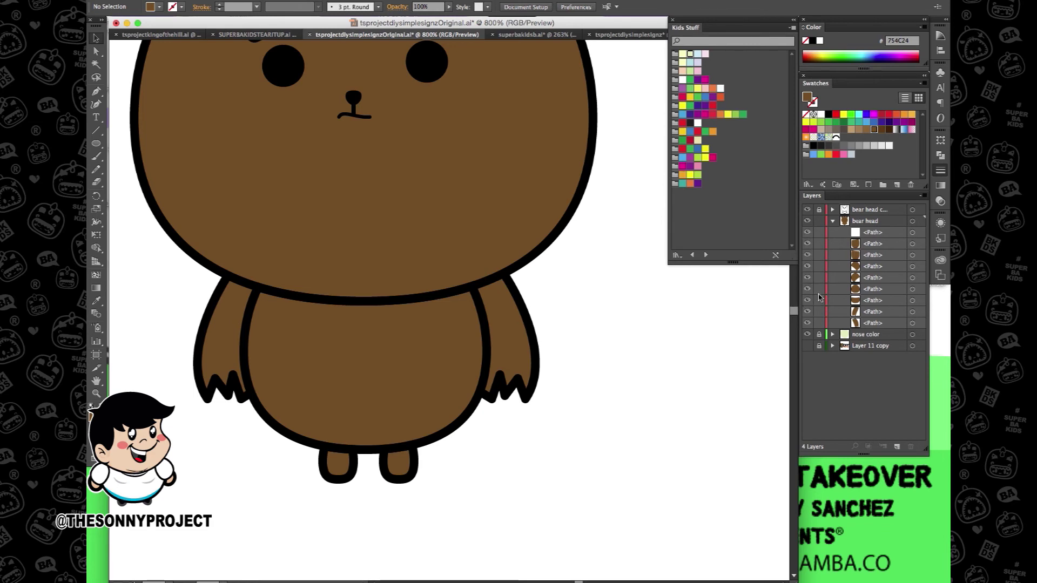
pyautogui.moveTo(820, 245)
pyautogui.mouseDown()
pyautogui.moveTo(821, 321)
pyautogui.moveTo(822, 246)
pyautogui.mouseUp()
pyautogui.click(821, 244)
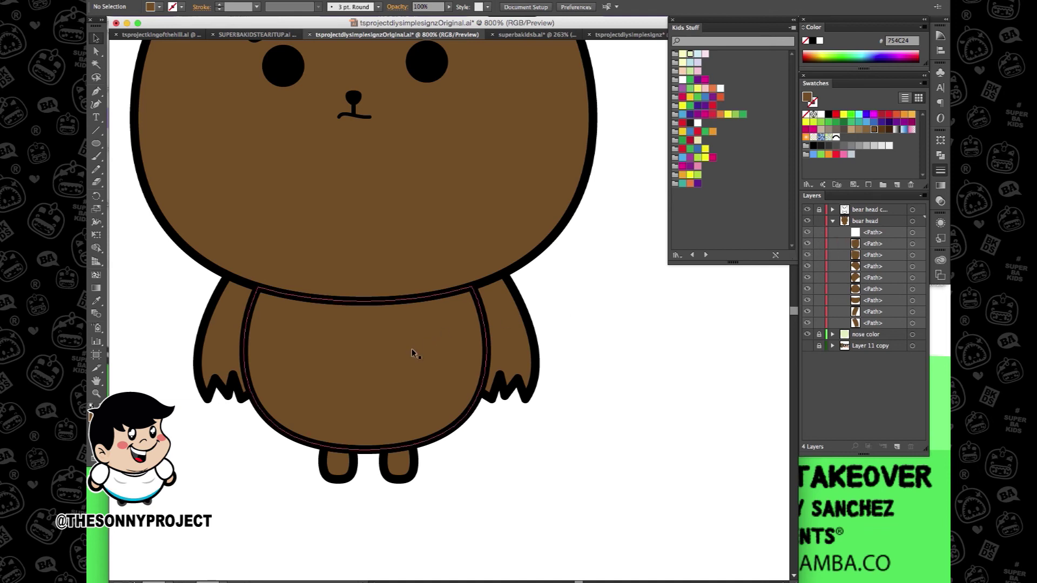
pyautogui.scroll(-5, 369, 377)
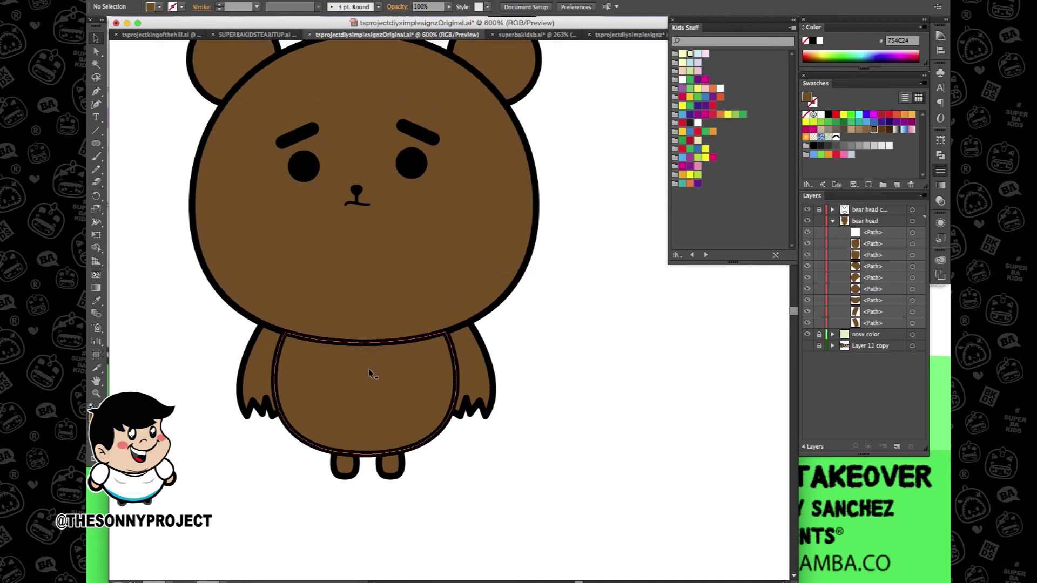
pyautogui.scroll(-1, 370, 376)
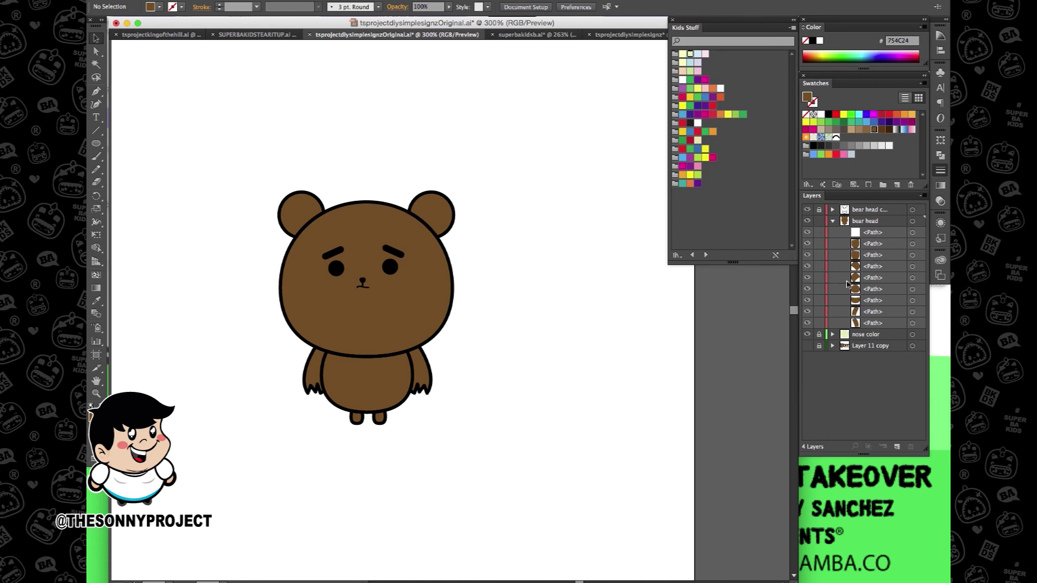
# Step: Select all brown shapes of the bear and change their fill to the lighter brown 8C5831
pyautogui.moveTo(270, 173); pyautogui.dragTo(476, 430)
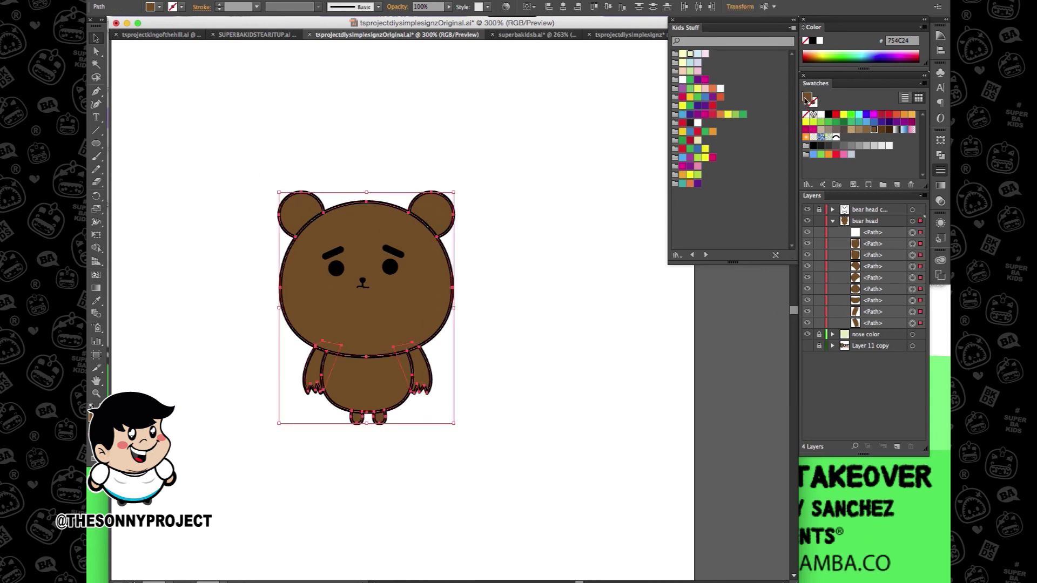
pyautogui.doubleClick(807, 99)
pyautogui.click(396, 169)
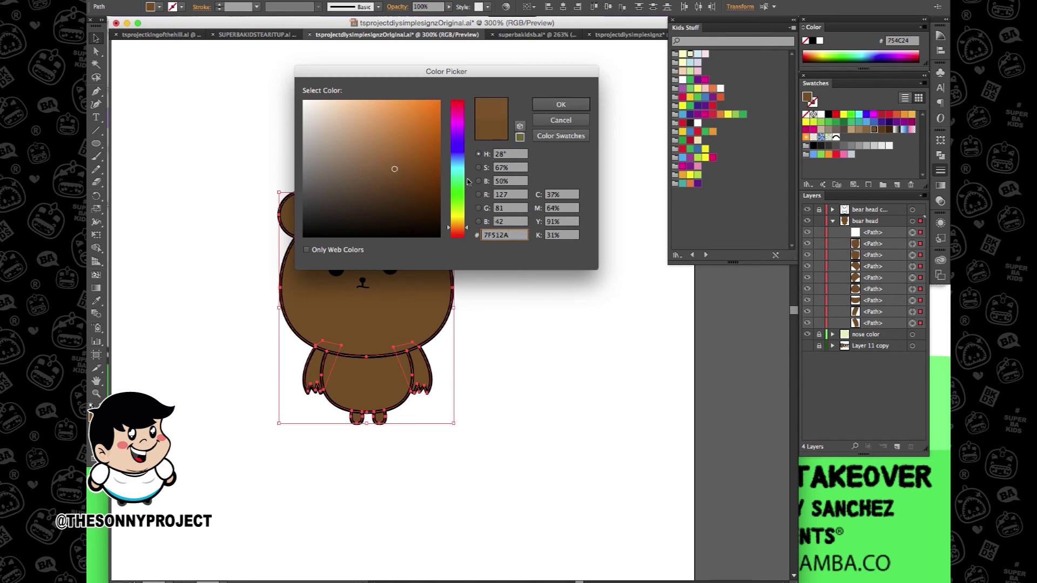
pyautogui.click(540, 105)
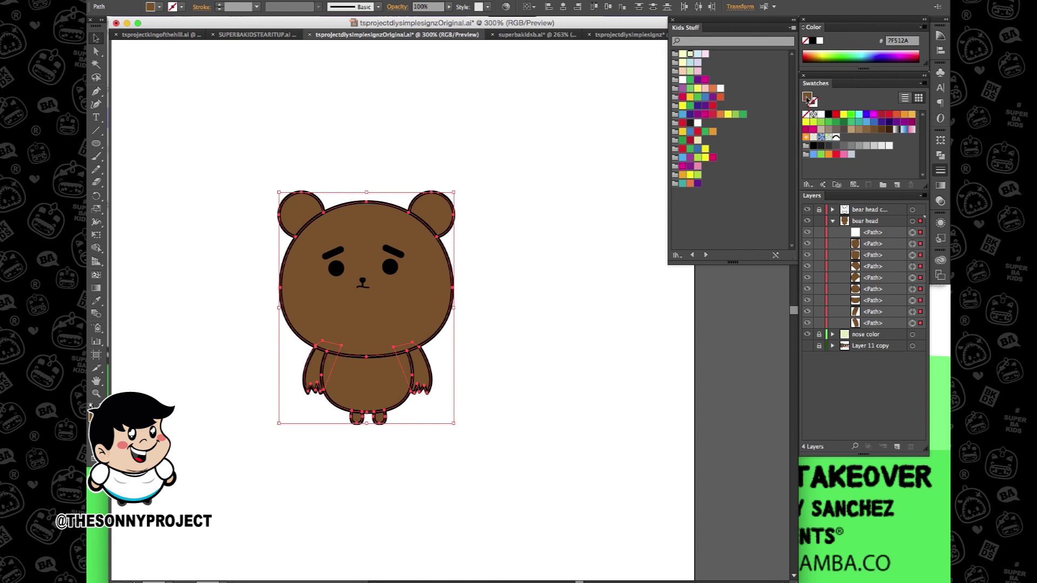
pyautogui.doubleClick(808, 98)
pyautogui.moveTo(394, 168)
pyautogui.mouseDown()
pyautogui.moveTo(382, 157)
pyautogui.moveTo(394, 162)
pyautogui.mouseUp()
pyautogui.click(561, 104)
pyautogui.click(524, 305)
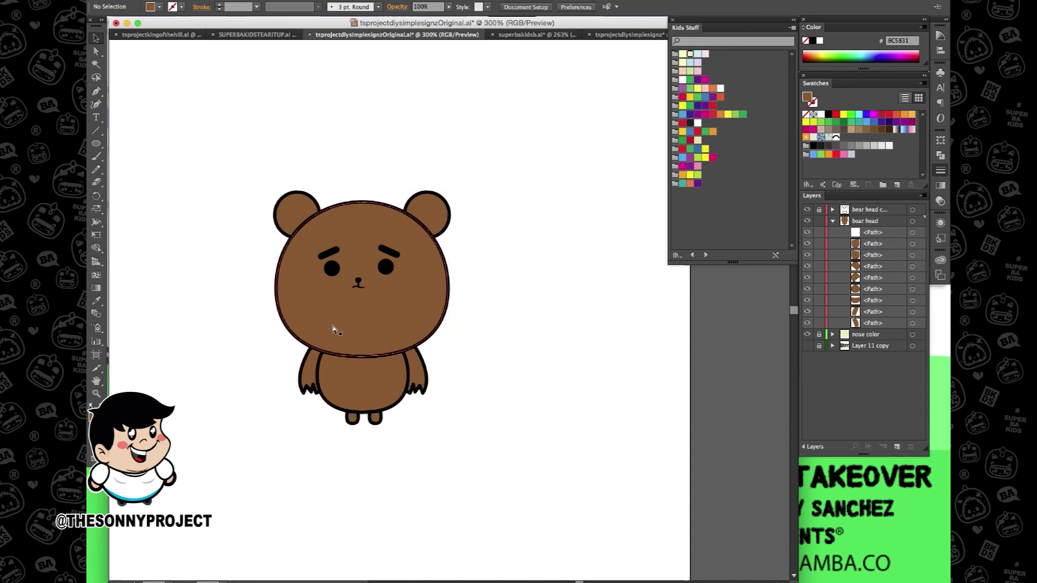
# Step: Collapse and lock the bear head layer, and check the color shapes by briefly hiding the line art layer
pyautogui.hscroll(2, 518, 313)
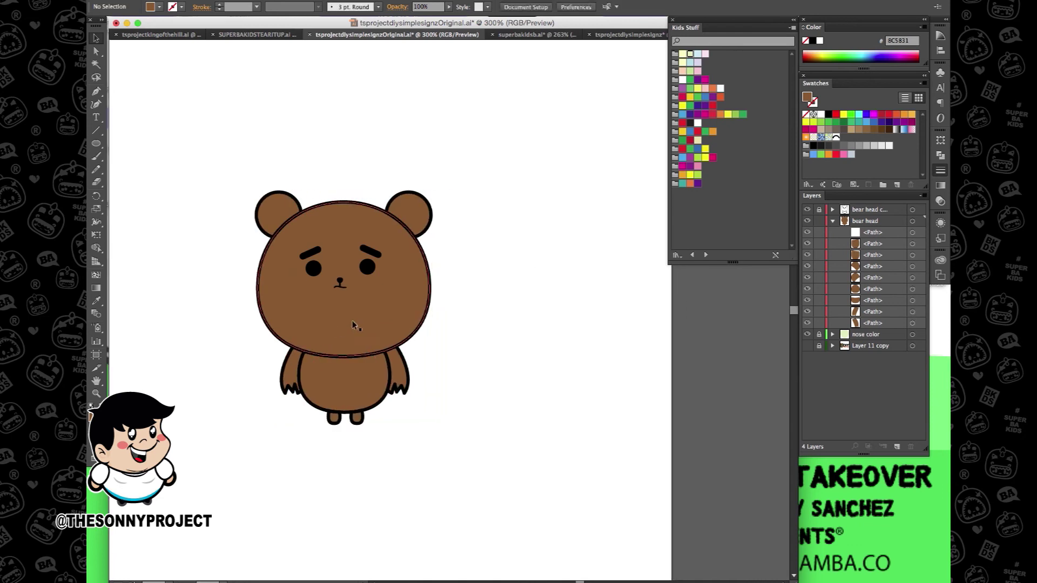
pyautogui.click(832, 221)
pyautogui.scroll(1, 375, 301)
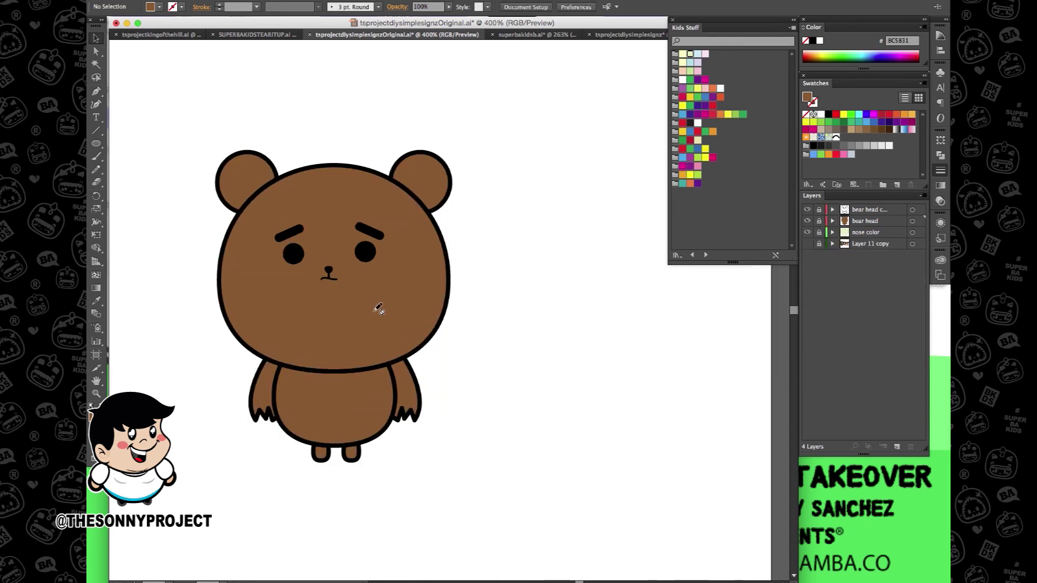
pyautogui.scroll(1, 362, 306)
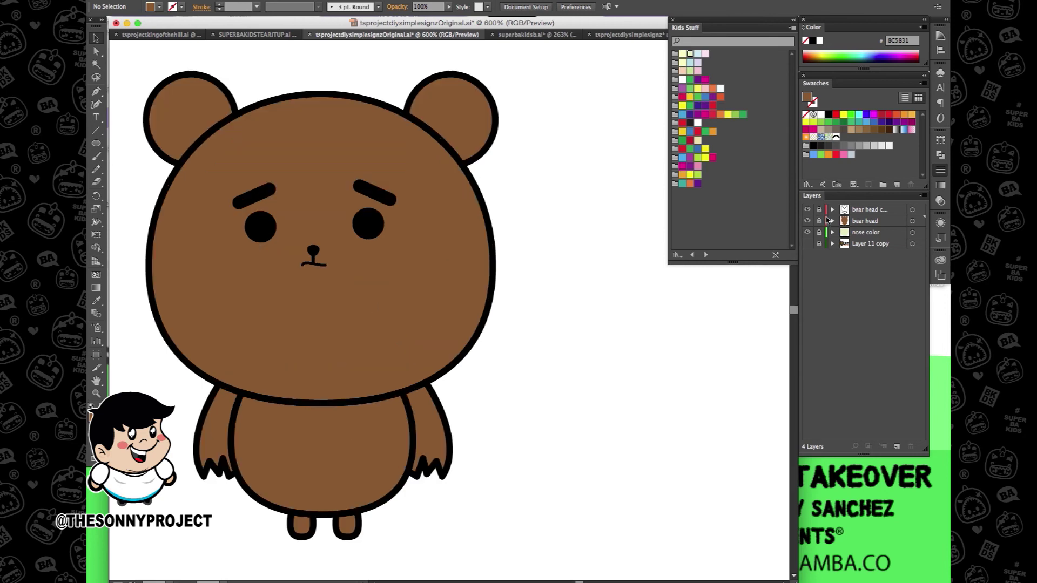
pyautogui.click(809, 210)
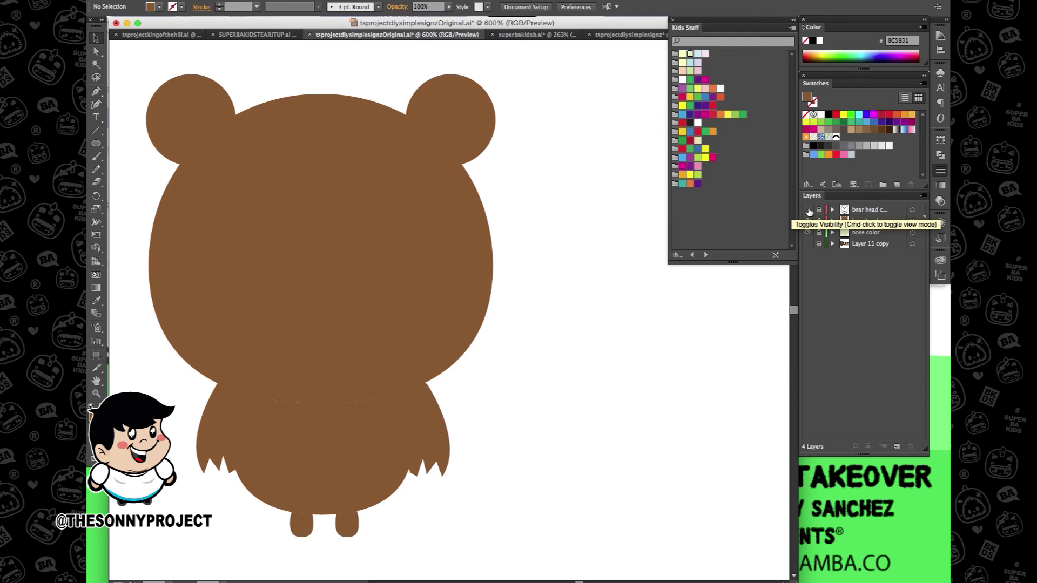
pyautogui.click(808, 210)
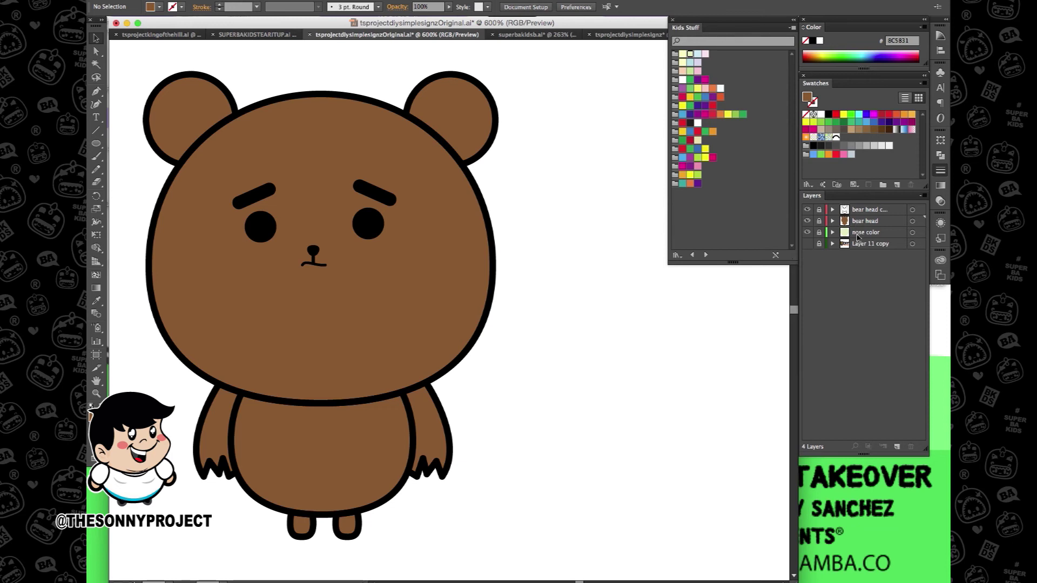
# Step: Move the bear head layer below the nose color layer and add a new layer above the line art
pyautogui.moveTo(864, 225); pyautogui.dragTo(866, 238)
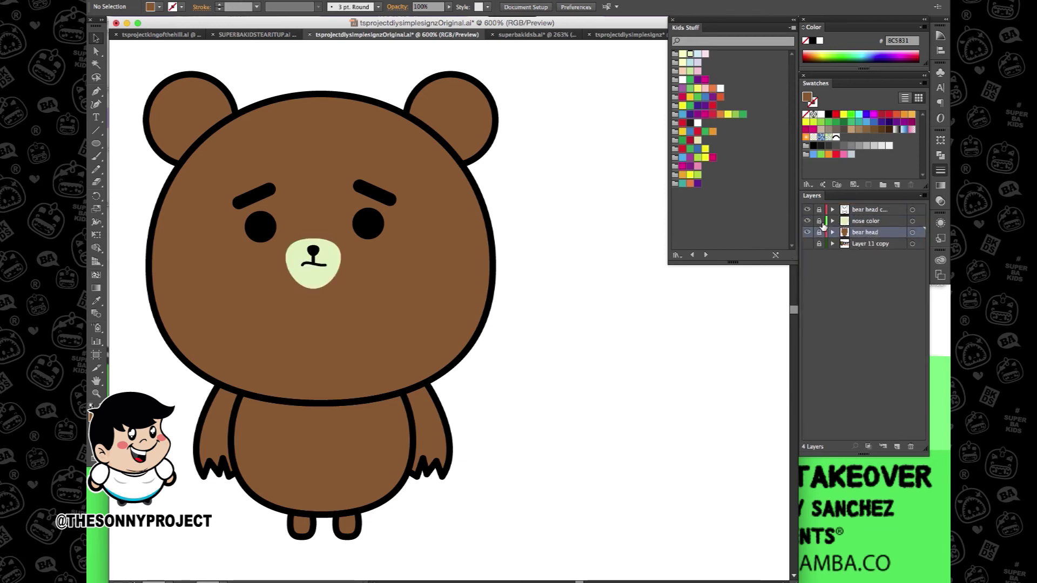
pyautogui.click(867, 209)
pyautogui.click(896, 447)
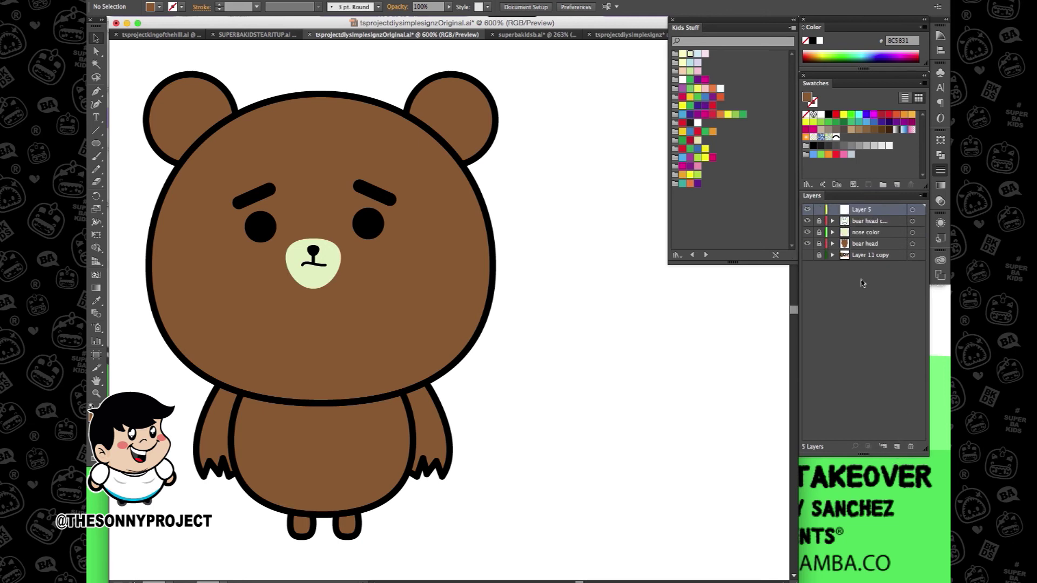
# Step: Draw a white highlight circle about 0.05 in wide inside the left-hand eye with the Ellipse tool
pyautogui.click(96, 143)
pyautogui.scroll(4, 265, 231)
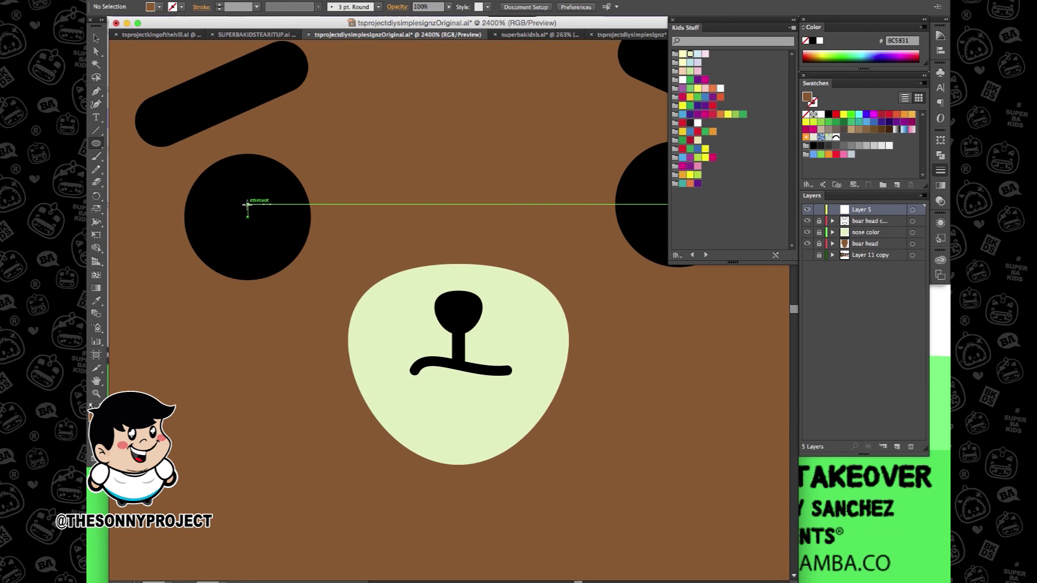
pyautogui.click(821, 114)
pyautogui.moveTo(240, 201); pyautogui.dragTo(287, 249)
pyautogui.click(96, 40)
pyautogui.click(211, 288)
# Step: Duplicate the white highlight circle into the bear's other eye
pyautogui.scroll(-2, 213, 288)
pyautogui.click(243, 265)
pyautogui.moveTo(243, 265); pyautogui.dragTo(441, 255)
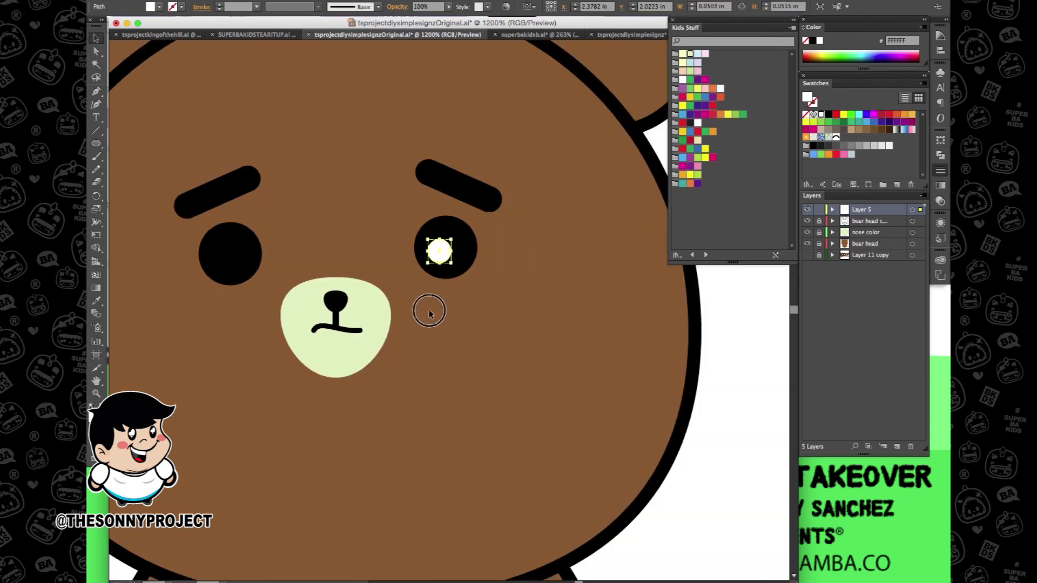
pyautogui.press('super+z')
pyautogui.moveTo(239, 259); pyautogui.dragTo(446, 253)
pyautogui.click(431, 293)
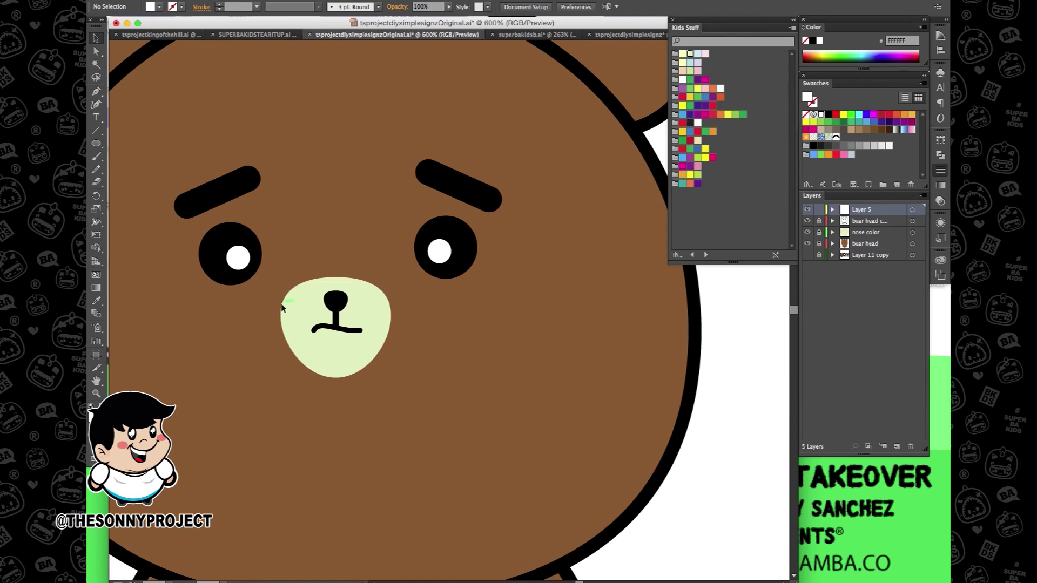
pyautogui.scroll(-5, 282, 300)
pyautogui.scroll(5, 285, 304)
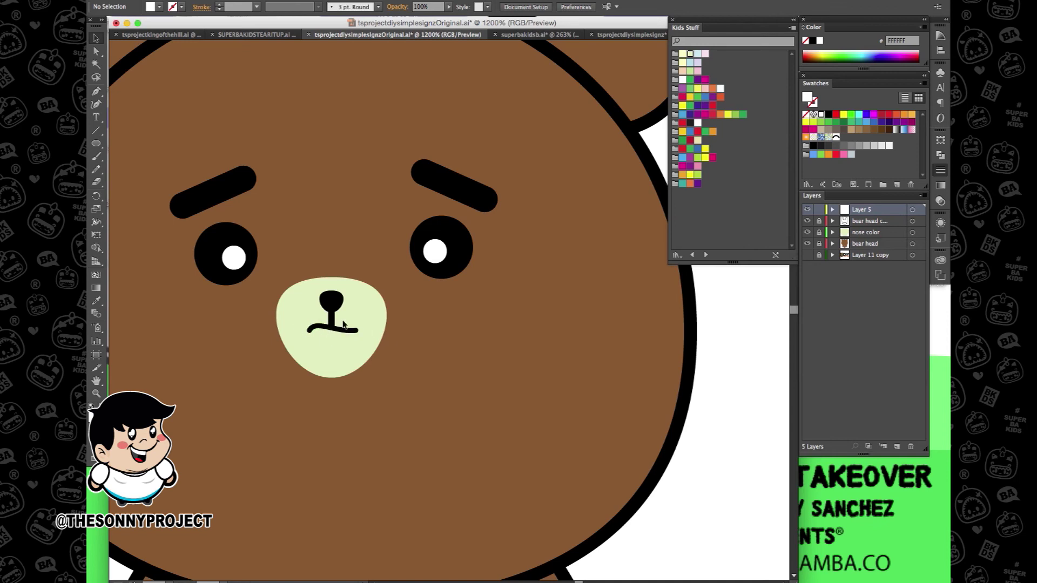
# Step: Try to erase the lower part of the white highlight in the left-hand eye with the Eraser tool
pyautogui.click(227, 258)
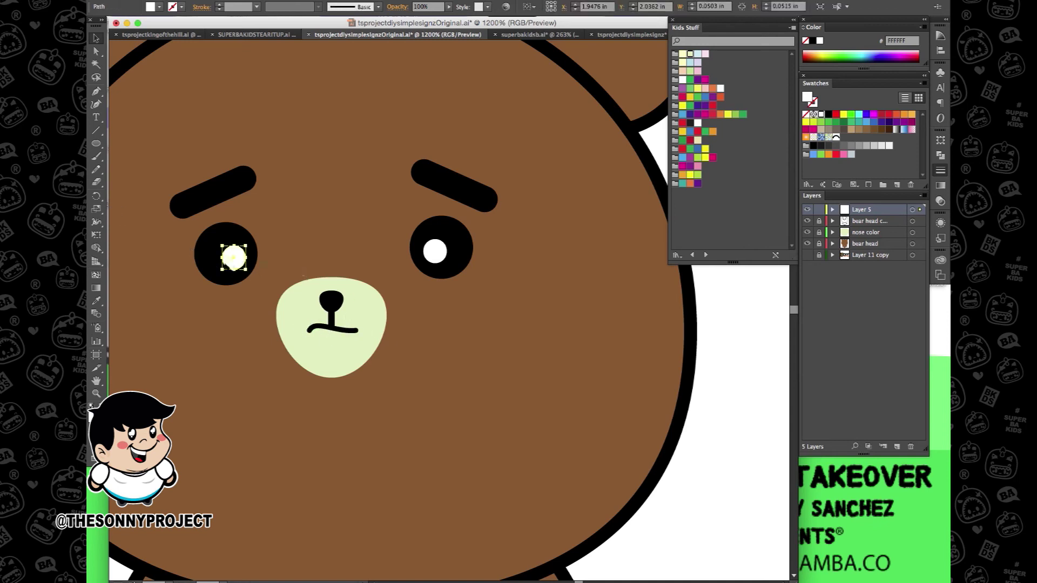
pyautogui.click(97, 182)
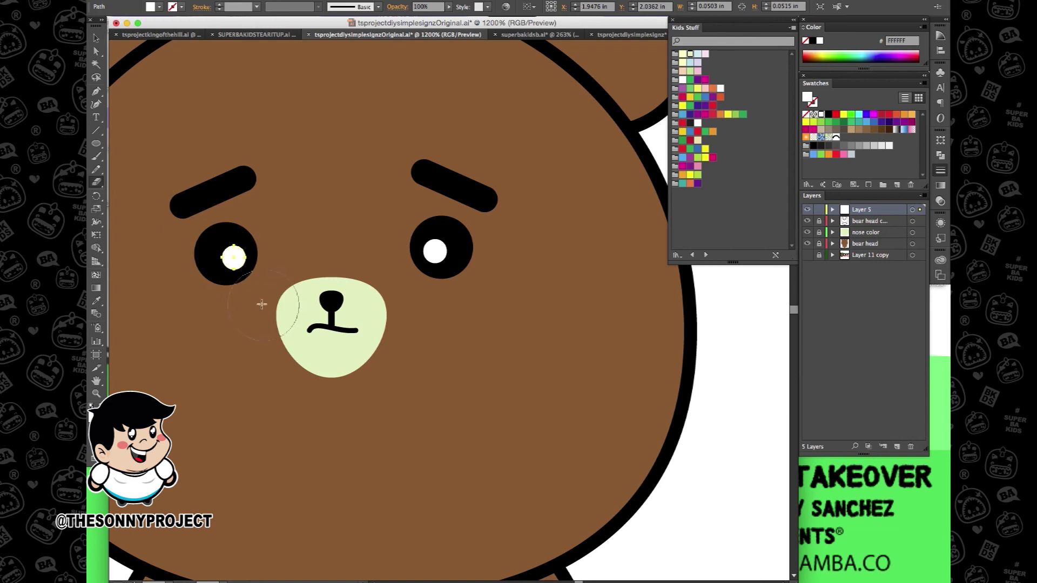
pyautogui.moveTo(246, 296); pyautogui.dragTo(250, 296)
pyautogui.click(96, 37)
pyautogui.click(251, 154)
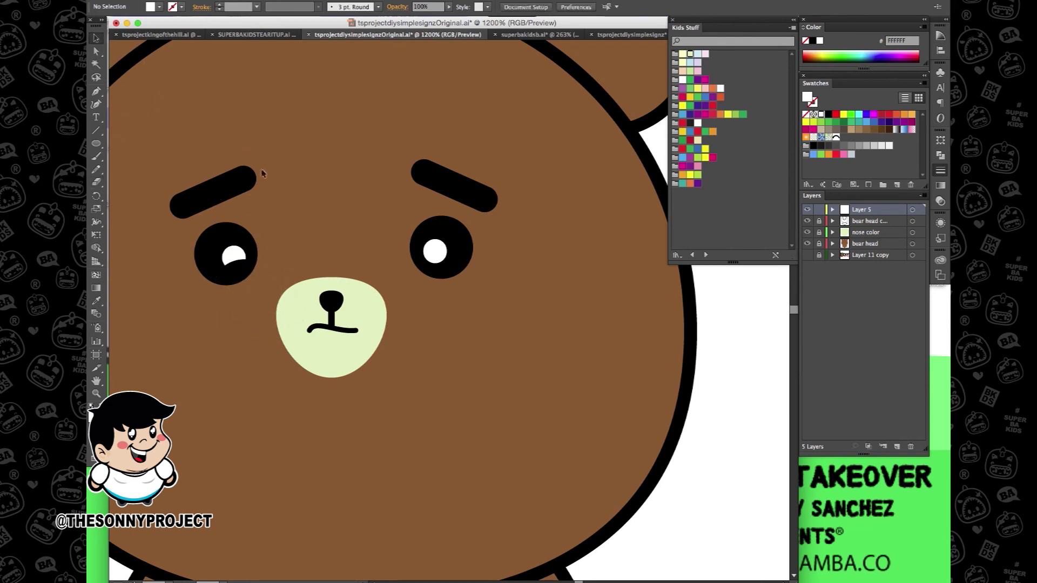
pyautogui.click(241, 259)
pyautogui.press('super+z')
pyautogui.click(284, 263)
# Step: Lock the eye highlight layer and add a new layer directly above the line art layer
pyautogui.press('super+minus')
pyautogui.press('super+minus')
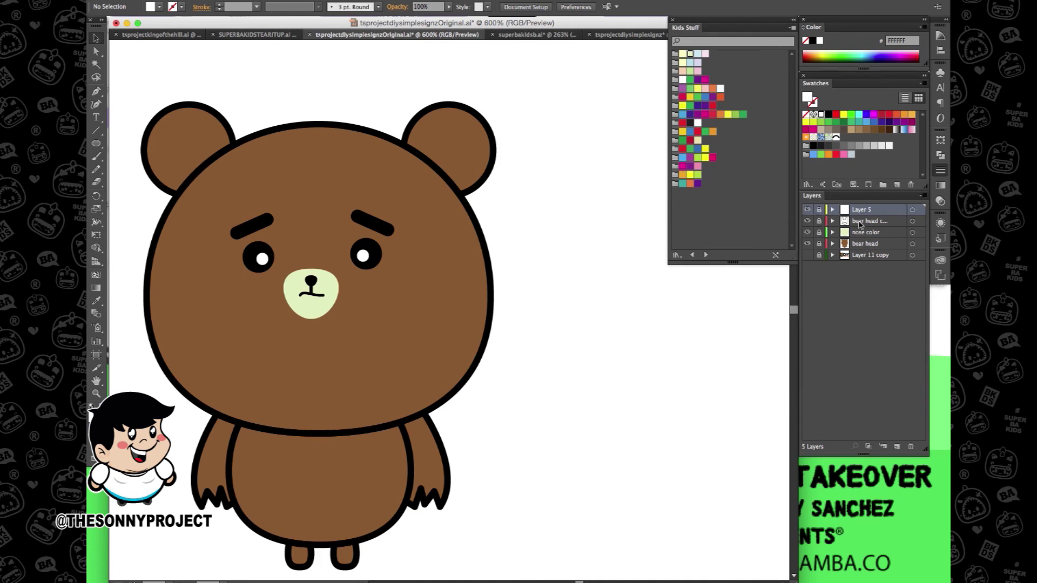
pyautogui.click(860, 224)
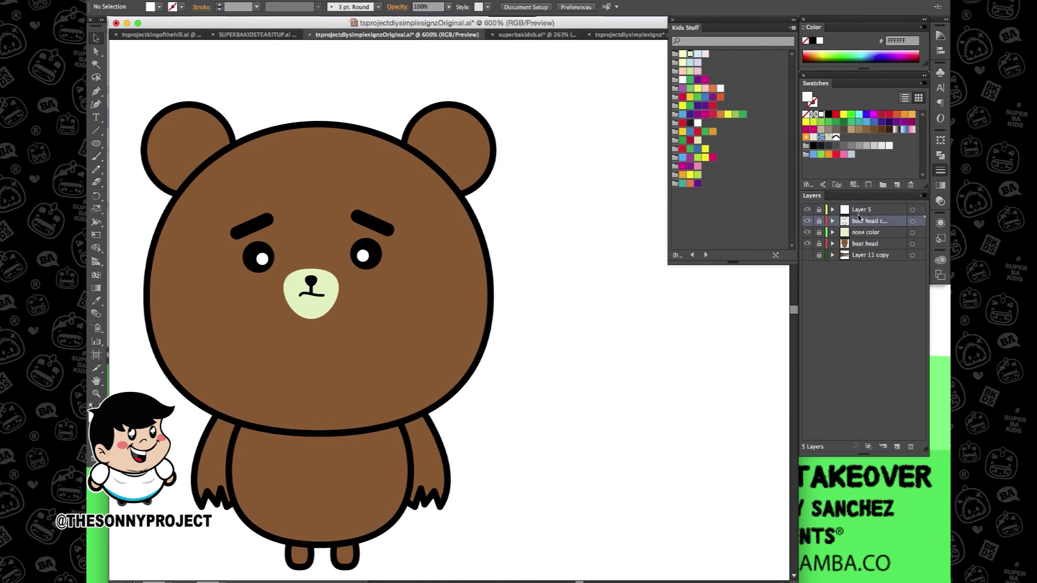
pyautogui.click(898, 446)
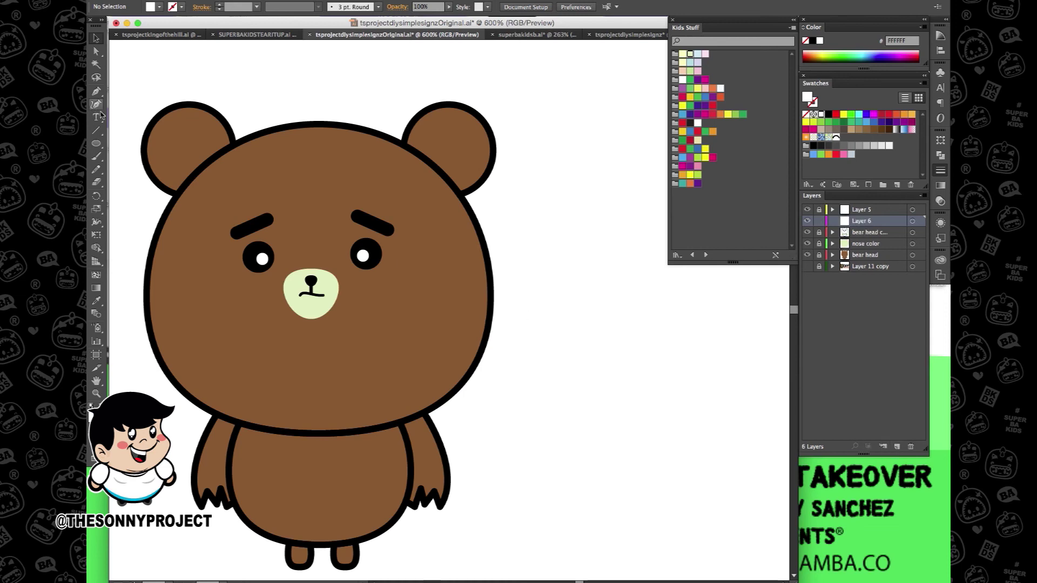
# Step: Draw a closed white necktie shape about 0.18 in wide and 0.35 in tall below the bear's chin with the Pen tool
pyautogui.click(96, 91)
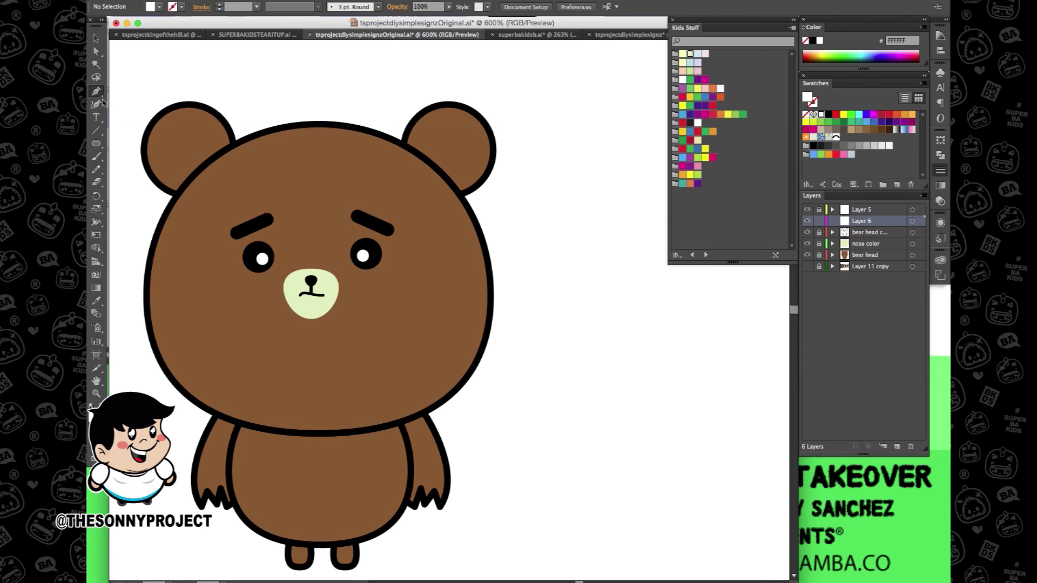
pyautogui.scroll(4, 300, 399)
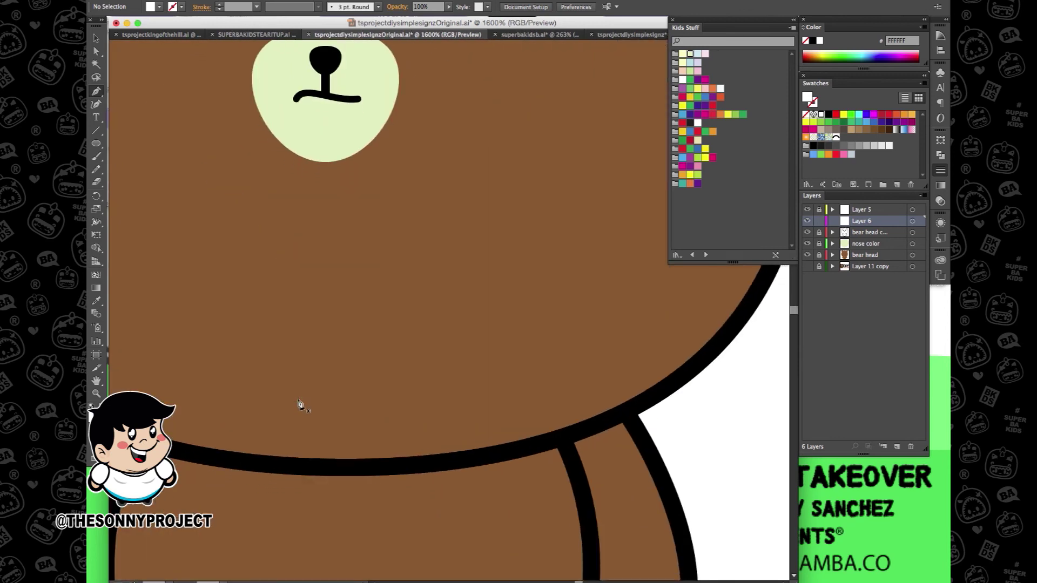
pyautogui.scroll(-4, 298, 397)
pyautogui.scroll(3, 297, 394)
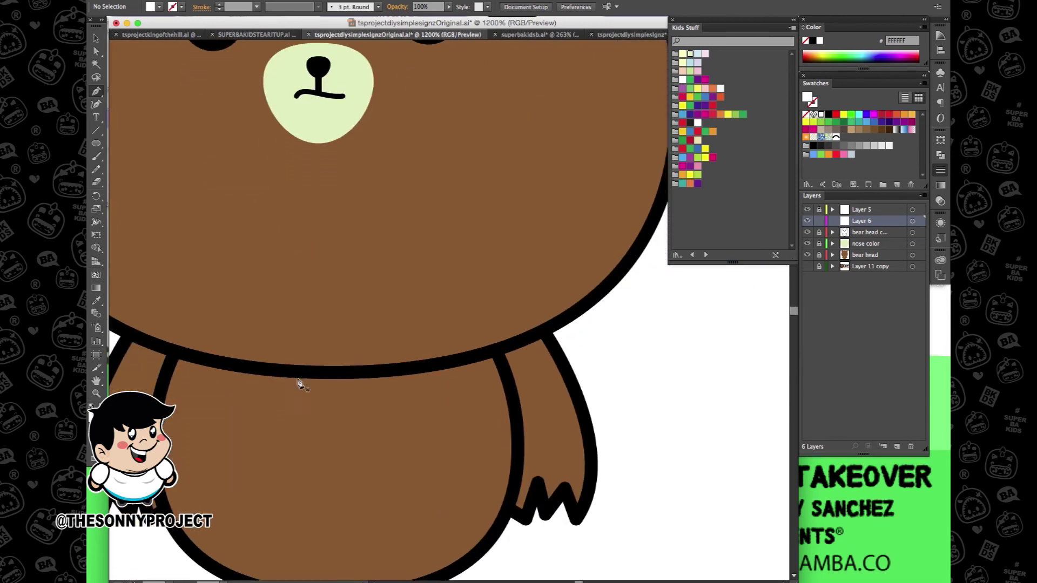
pyautogui.click(288, 372)
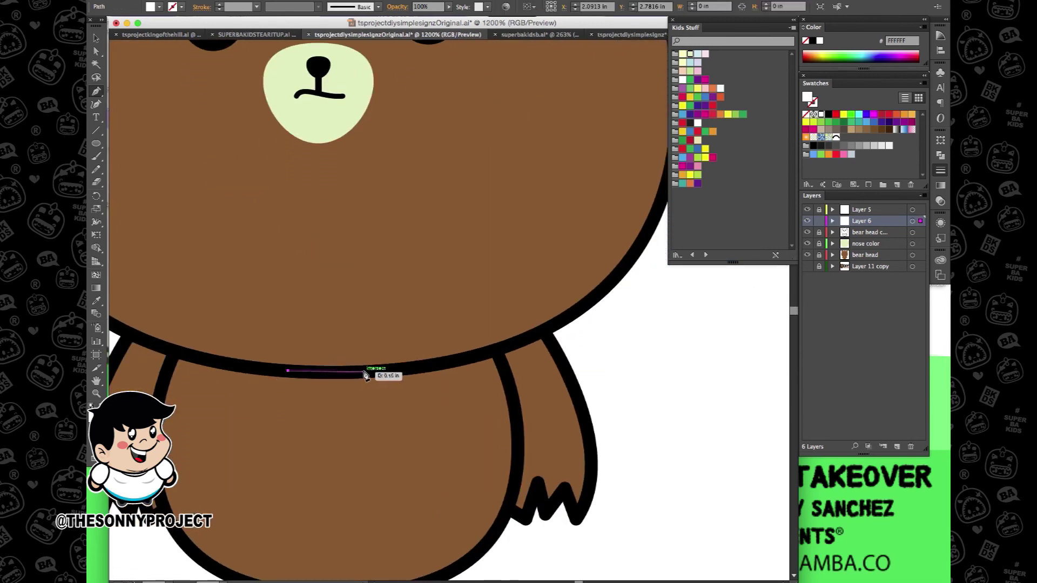
pyautogui.click(363, 373)
pyautogui.click(367, 404)
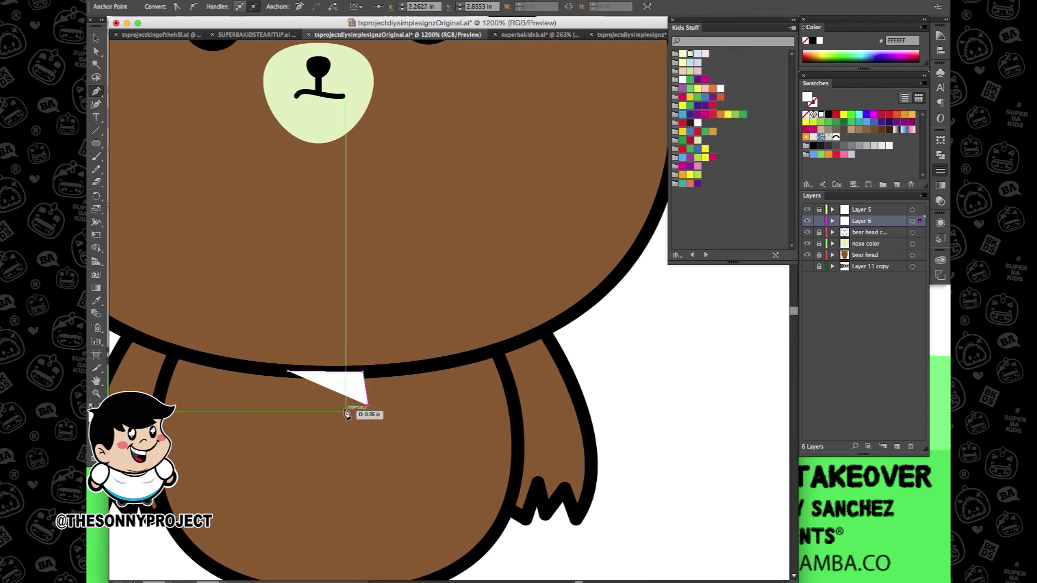
pyautogui.click(347, 413)
pyautogui.scroll(-2, 346, 413)
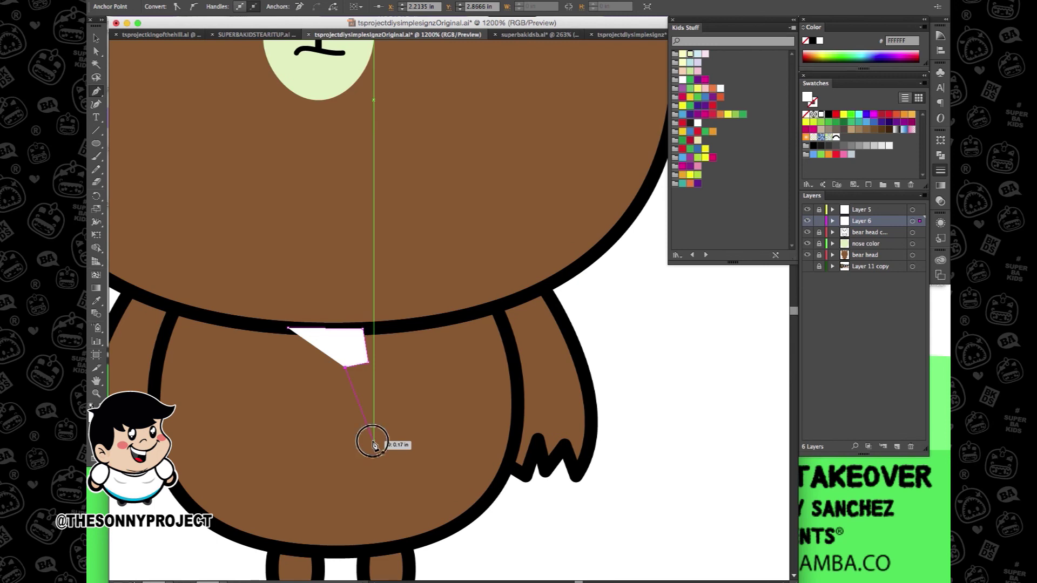
pyautogui.click(373, 440)
pyautogui.click(331, 491)
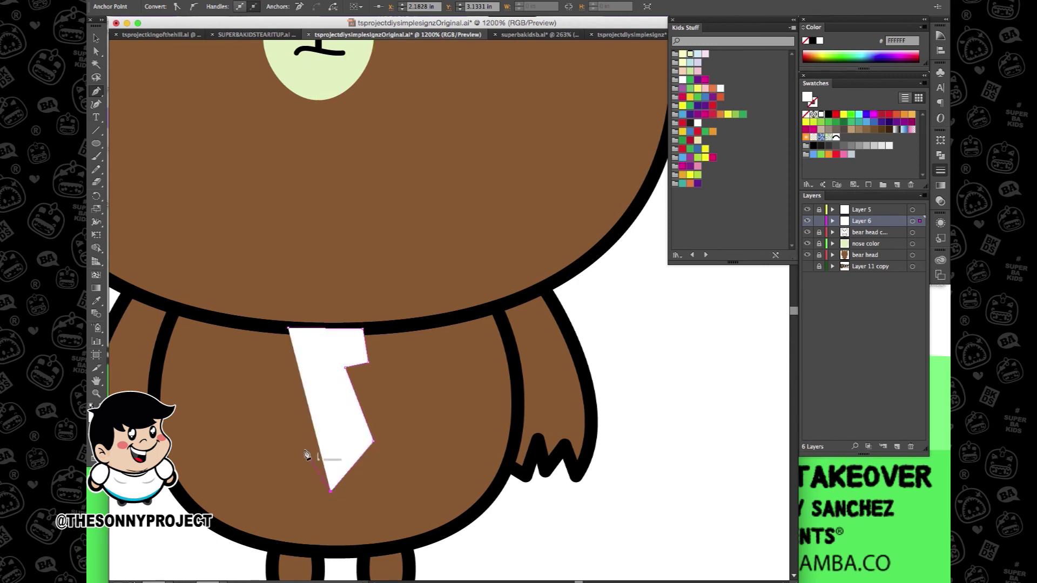
pyautogui.click(304, 447)
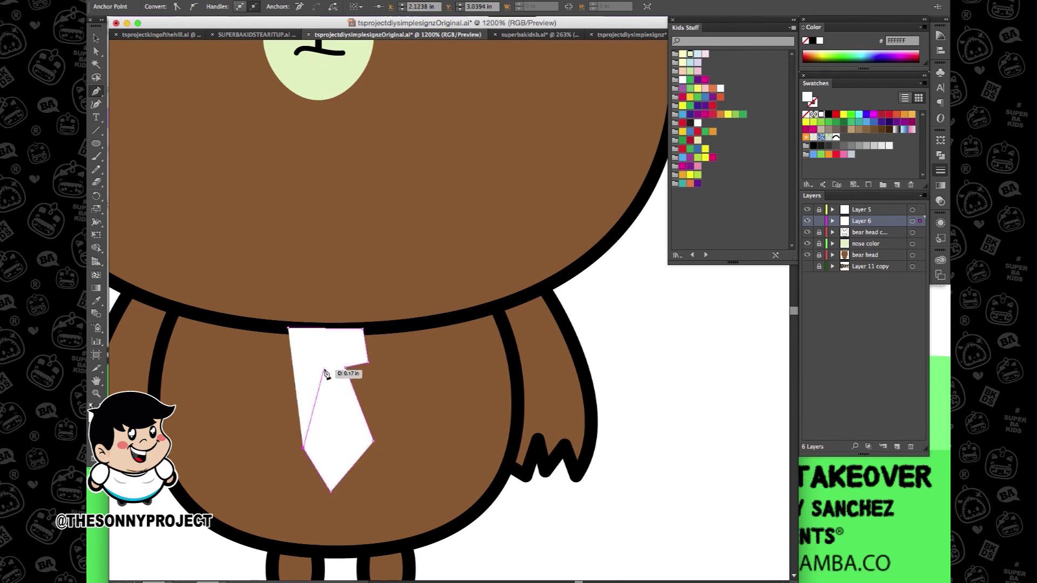
pyautogui.click(324, 370)
pyautogui.click(299, 363)
pyautogui.click(289, 327)
# Step: Give the white necktie a black 1 pt stroke
pyautogui.click(97, 38)
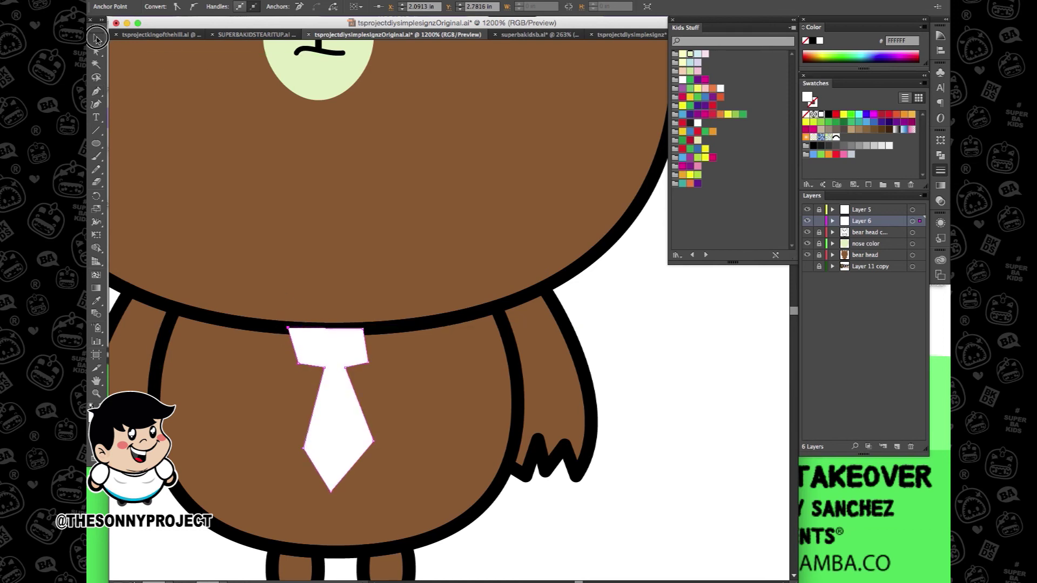
pyautogui.click(255, 265)
pyautogui.click(325, 360)
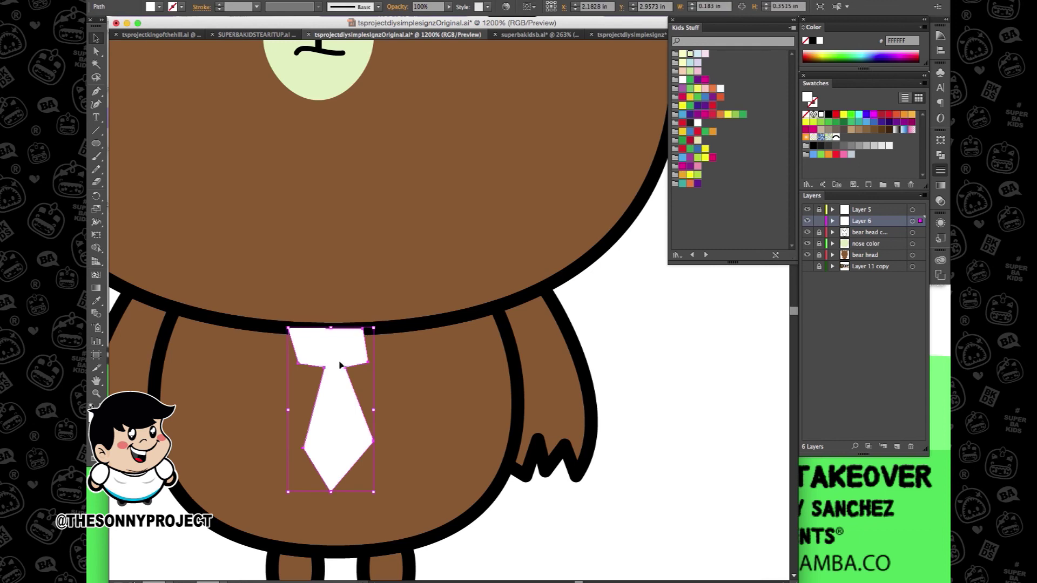
pyautogui.click(813, 103)
pyautogui.click(828, 114)
pyautogui.click(426, 381)
pyautogui.hotkey('ctrl', '-')
pyautogui.hotkey('ctrl', '-')
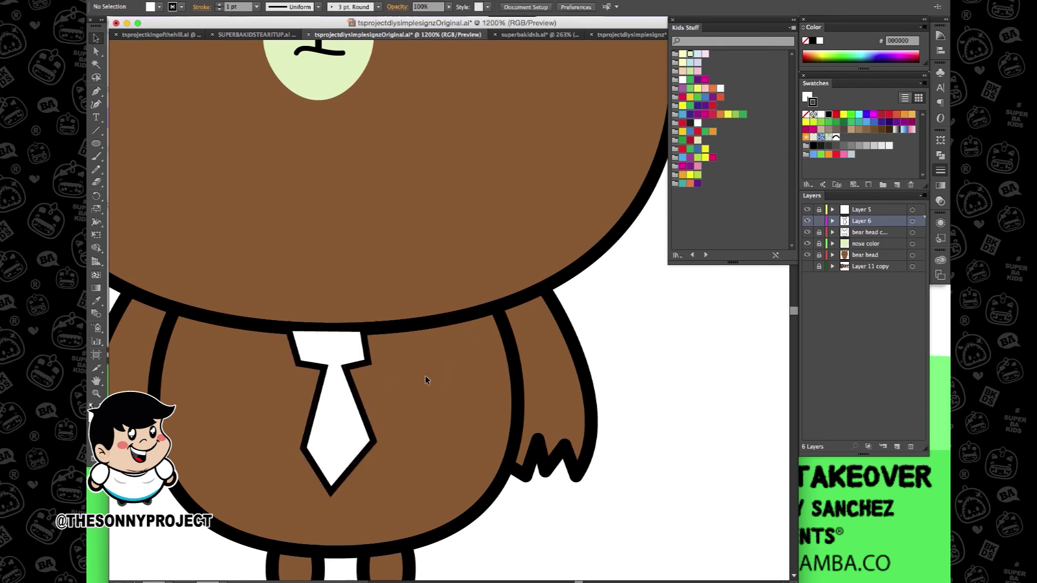
pyautogui.scroll(1, 427, 380)
pyautogui.scroll(1, 427, 379)
pyautogui.hscroll(1, 426, 380)
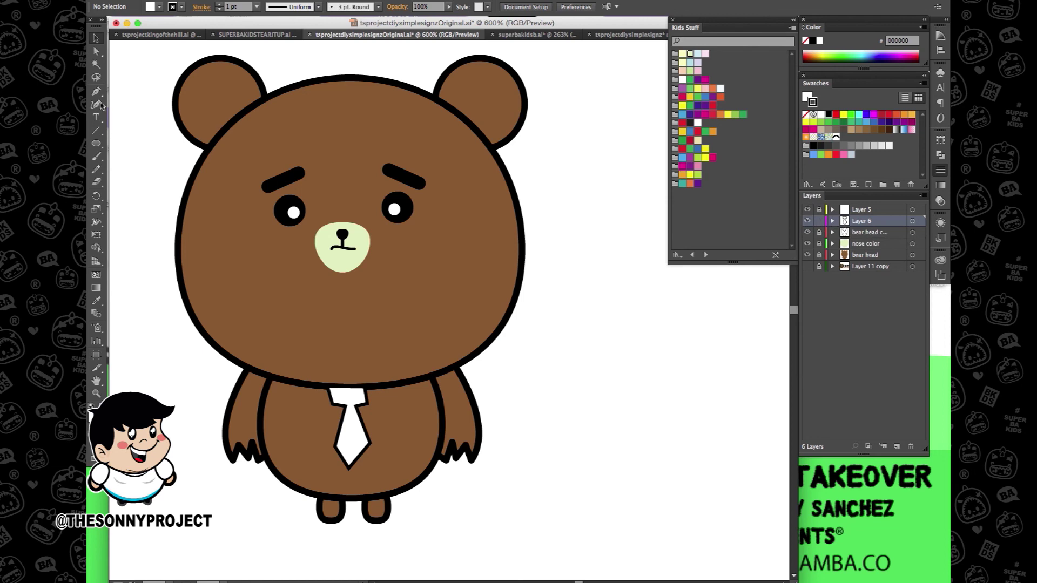
# Step: Draw a downward-bowing chin line with the Pen tool just above the head's lower outline, with a black stroke and no fill
pyautogui.click(267, 360)
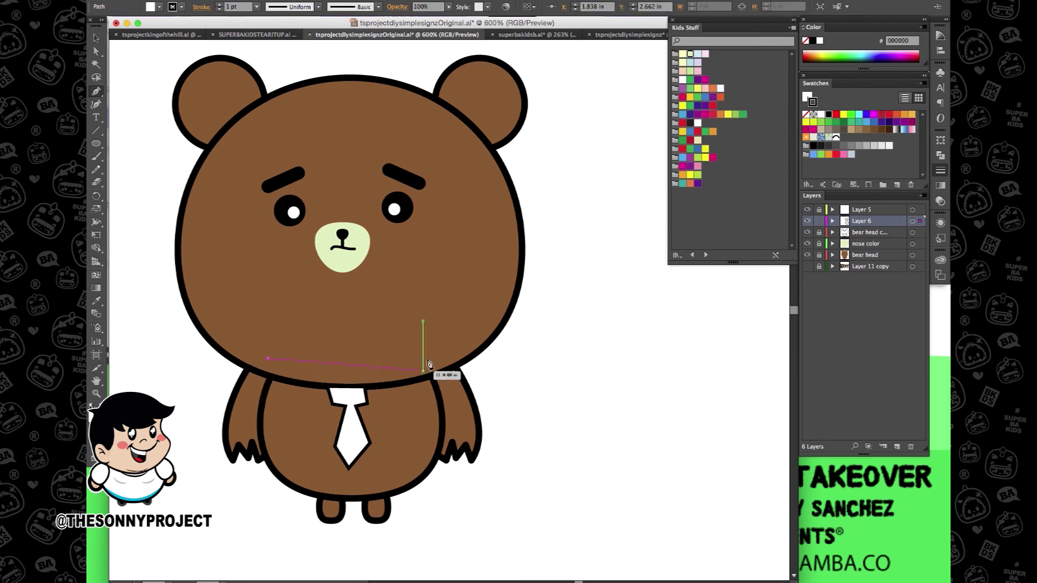
pyautogui.moveTo(429, 356); pyautogui.dragTo(504, 316)
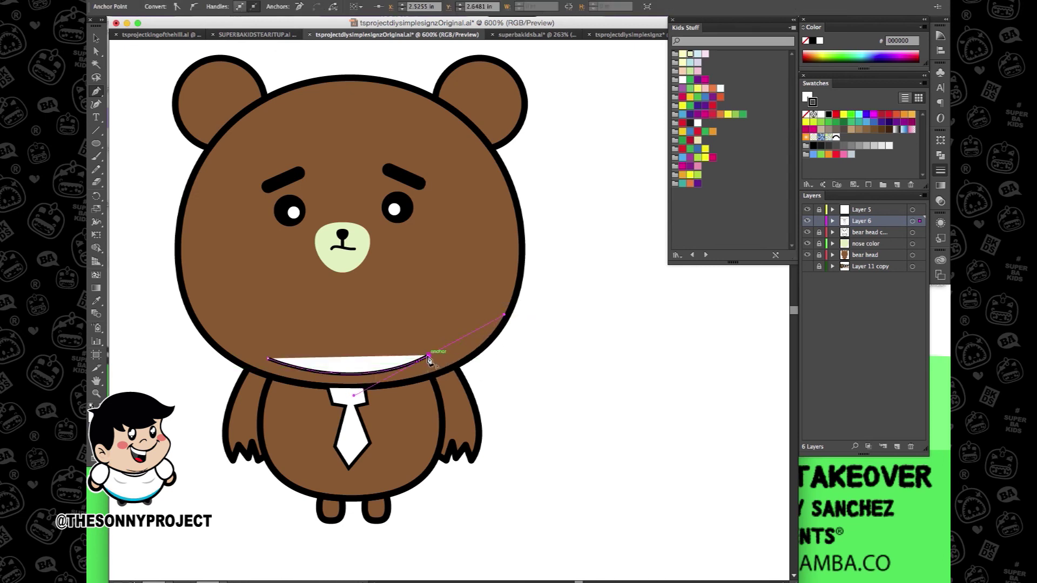
pyautogui.click(806, 114)
pyautogui.click(814, 102)
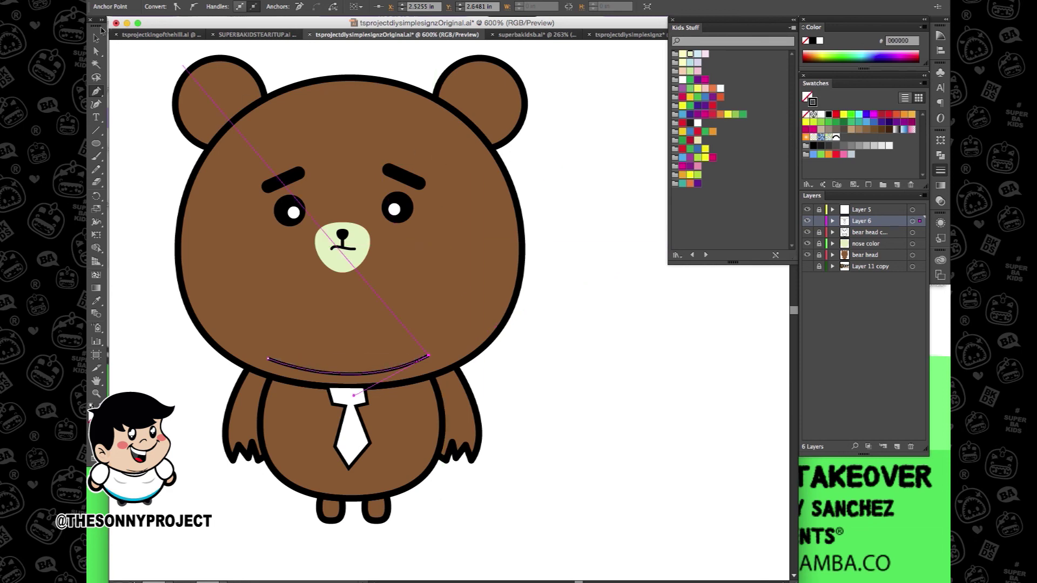
pyautogui.click(98, 42)
pyautogui.click(332, 382)
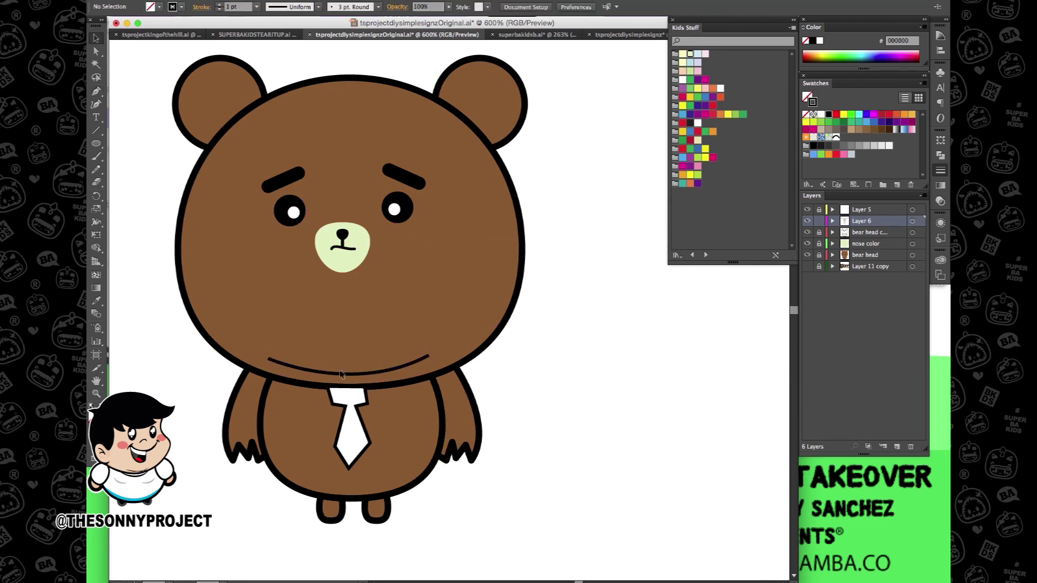
# Step: Apply the width profile that tapers at both ends to the curved chin line
pyautogui.click(342, 373)
pyautogui.click(288, 7)
pyautogui.click(286, 44)
pyautogui.click(317, 125)
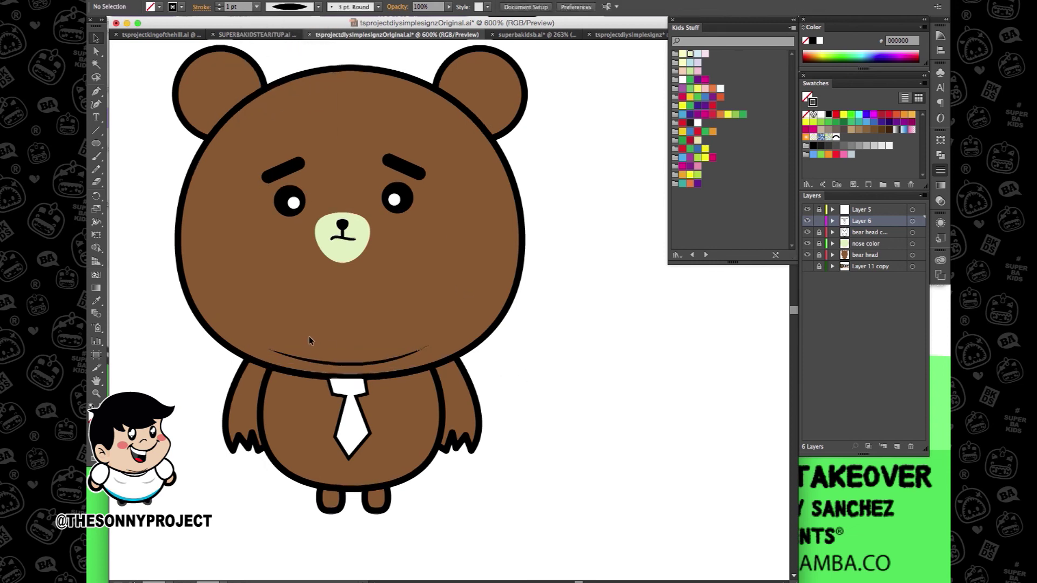
pyautogui.scroll(-3, 310, 338)
pyautogui.scroll(3, 310, 341)
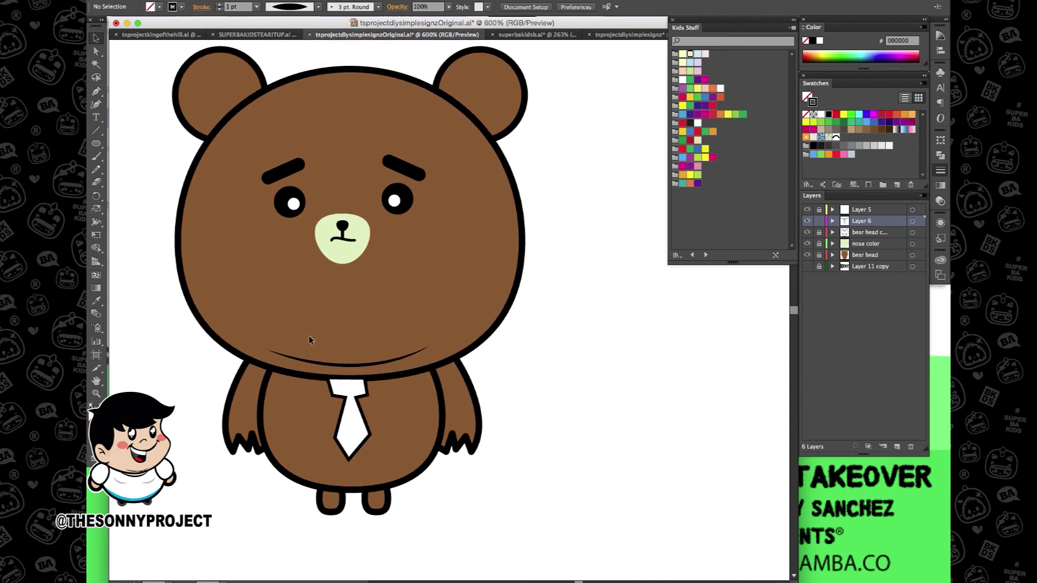
pyautogui.scroll(1, 287, 294)
pyautogui.press('super+minus')
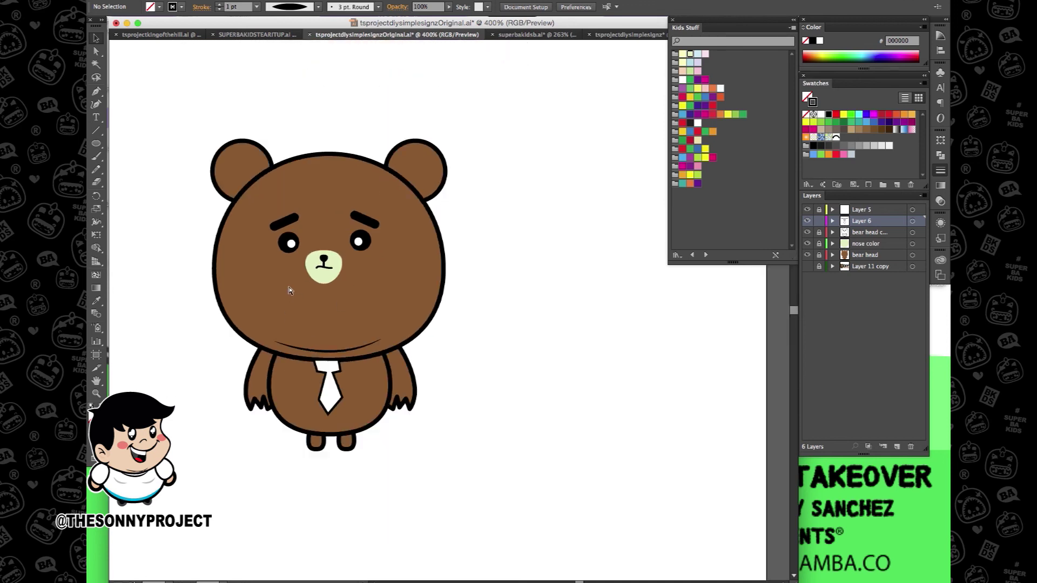
# Step: Add a new layer and move it to the top of the stack, above the locked eye highlight layer
pyautogui.click(820, 211)
pyautogui.click(820, 210)
pyautogui.click(898, 447)
pyautogui.moveTo(863, 221); pyautogui.dragTo(860, 208)
pyautogui.hscroll(2, 160, 160)
# Step: Add five lines of text beside the bear reading "THANK YOU FOR WATCHING. FOLLOW ME ON INSTAGRAM", ending with the artist's Instagram handle
pyautogui.click(97, 116)
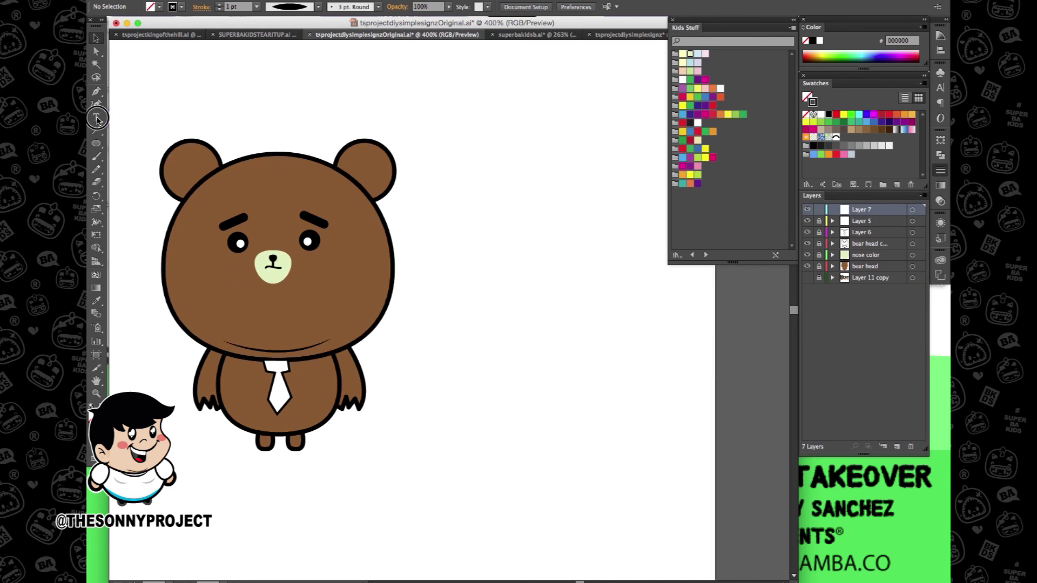
pyautogui.click(428, 242)
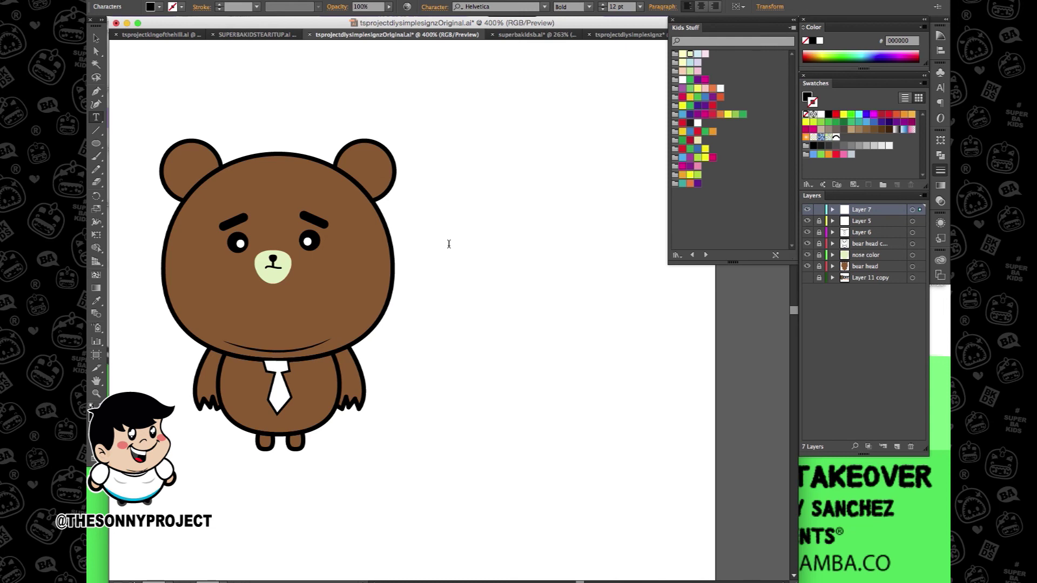
pyautogui.write('THANK YOU FOR')
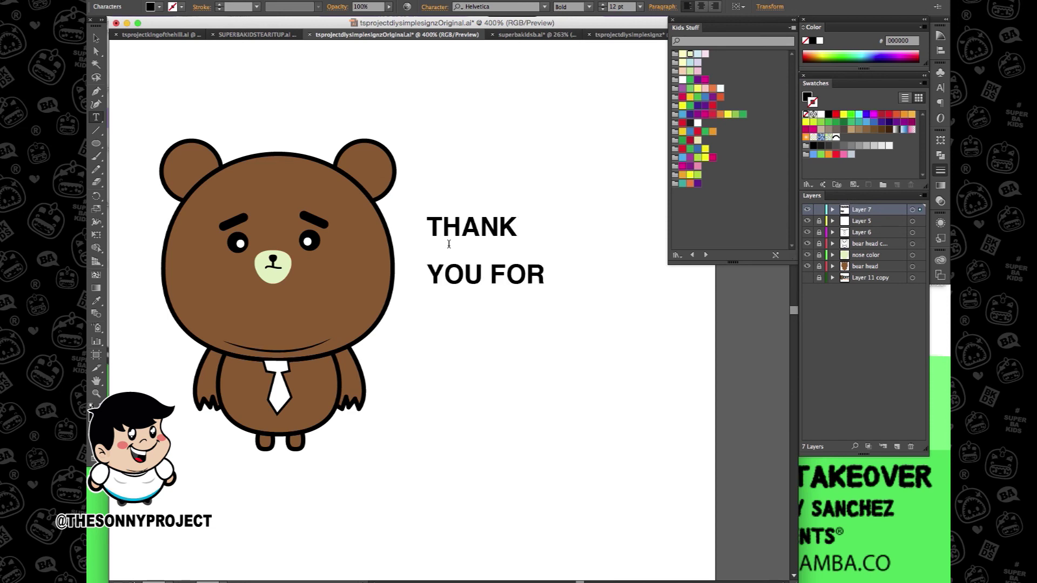
pyautogui.press('Return')
pyautogui.write('WATCHING.')
pyautogui.press('Return')
pyautogui.write('FOLLOW ')
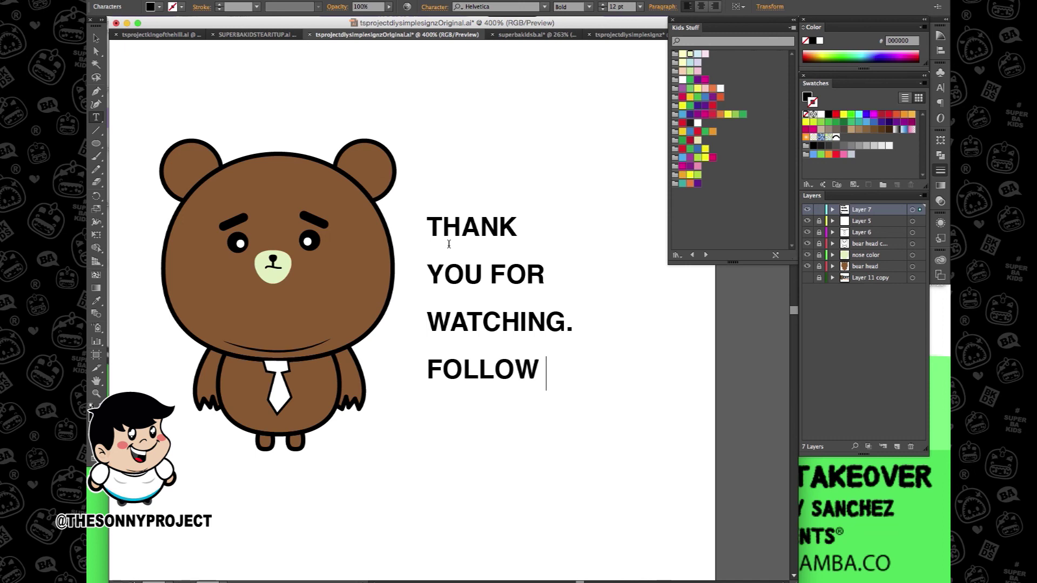
pyautogui.write('ME ON')
pyautogui.press('Return')
pyautogui.write('INSTAGRAM')
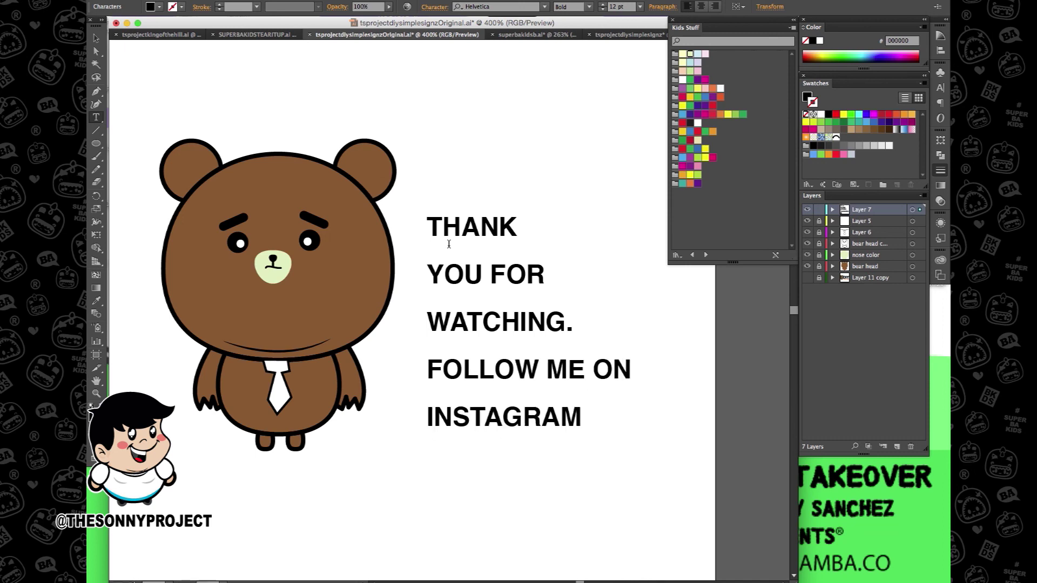
pyautogui.write(' @THESO')
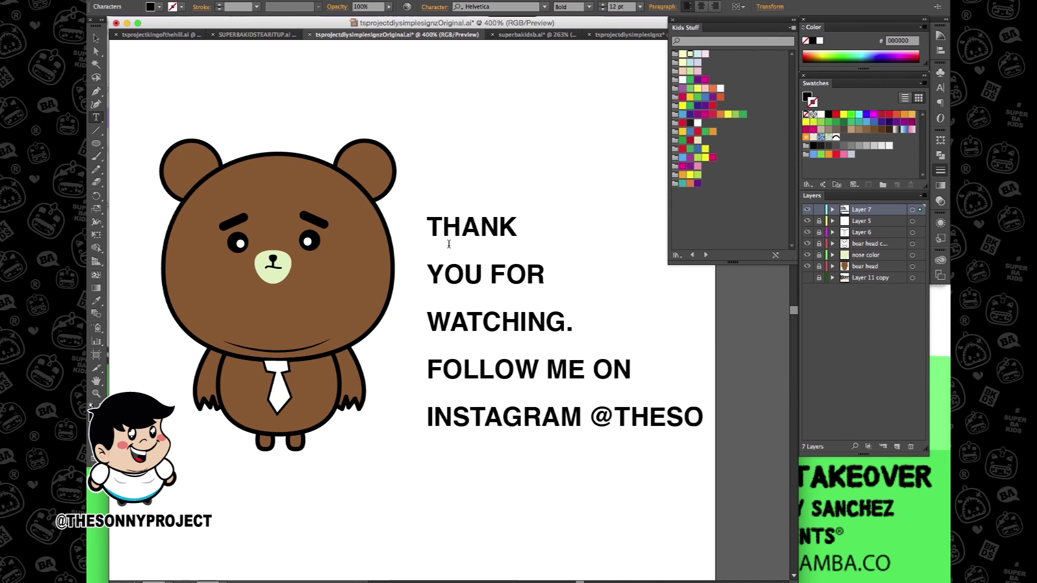
pyautogui.write('NNYPROJECT')
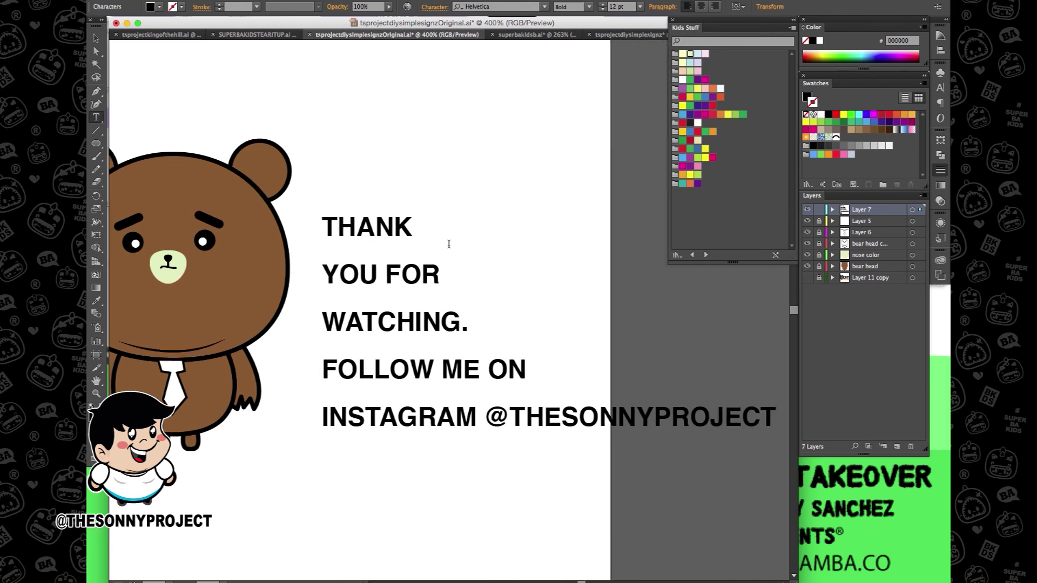
# Step: Move the text block slightly closer to the bear and set its leading to 15 pt
pyautogui.click(98, 38)
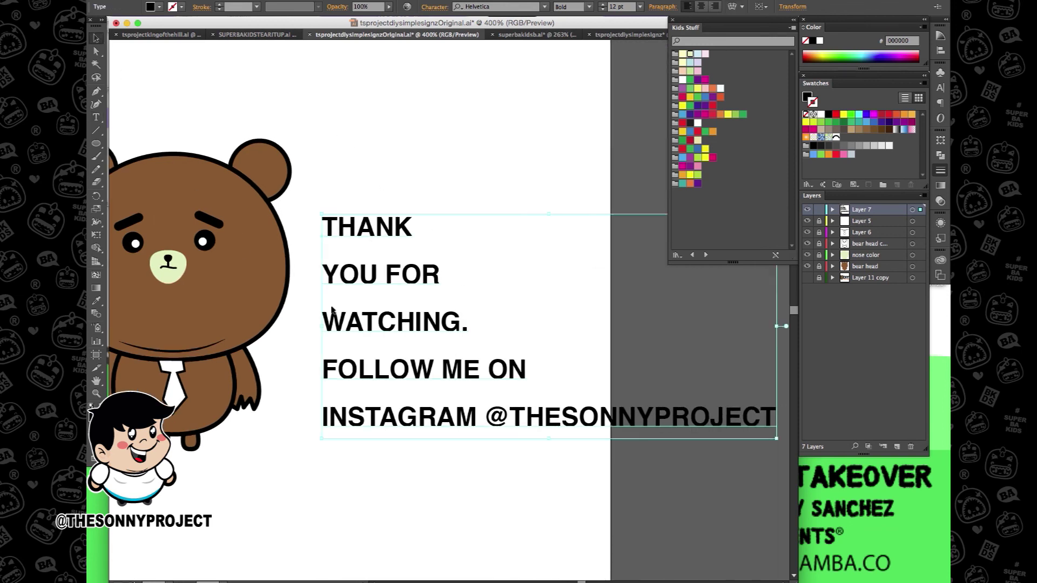
pyautogui.moveTo(402, 307); pyautogui.dragTo(380, 296)
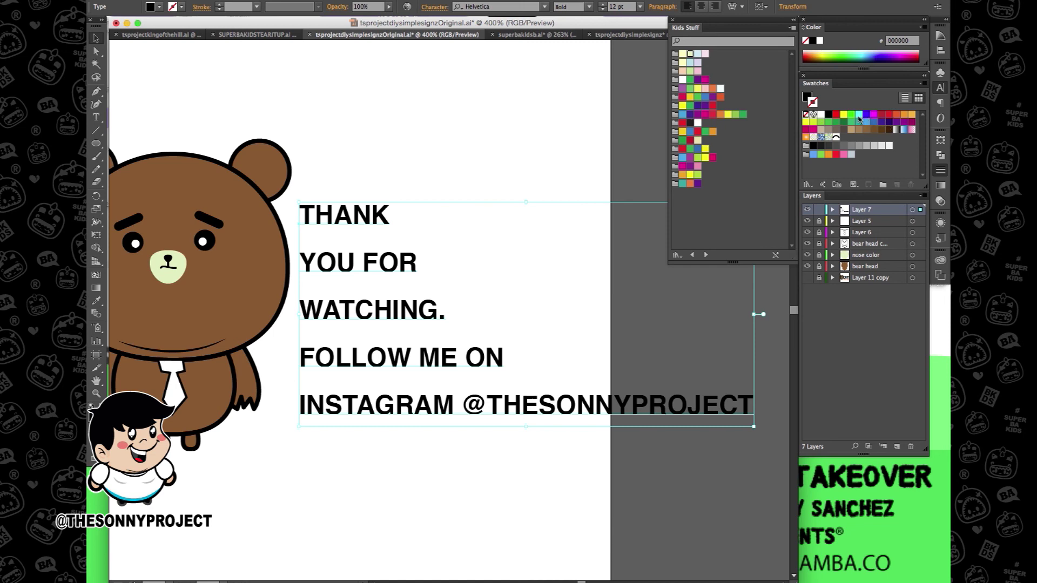
pyautogui.press('super+t')
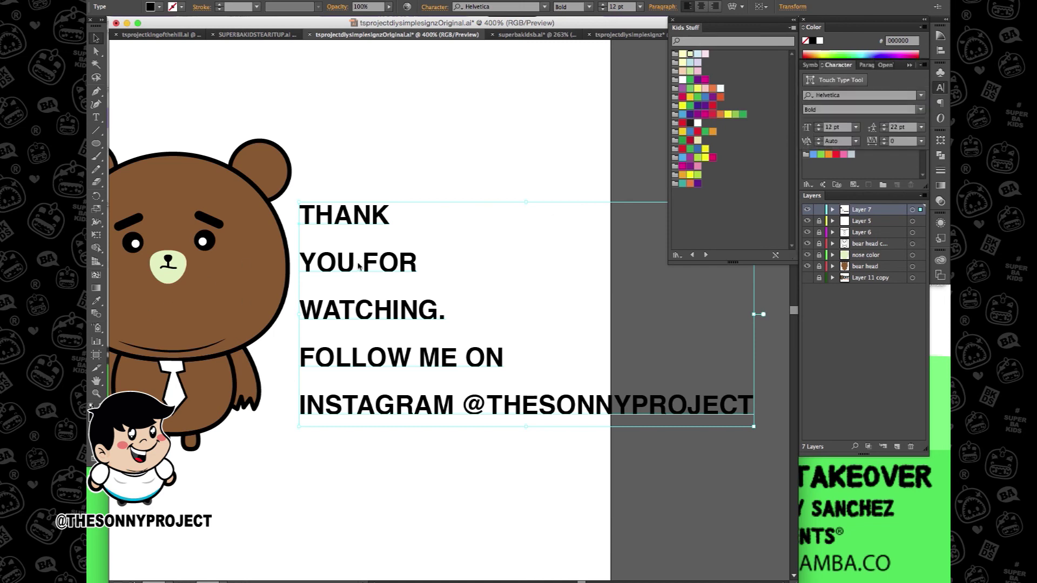
pyautogui.click(885, 130)
pyautogui.click(884, 130)
pyautogui.click(885, 131)
pyautogui.click(885, 130)
pyautogui.click(884, 130)
pyautogui.click(884, 130)
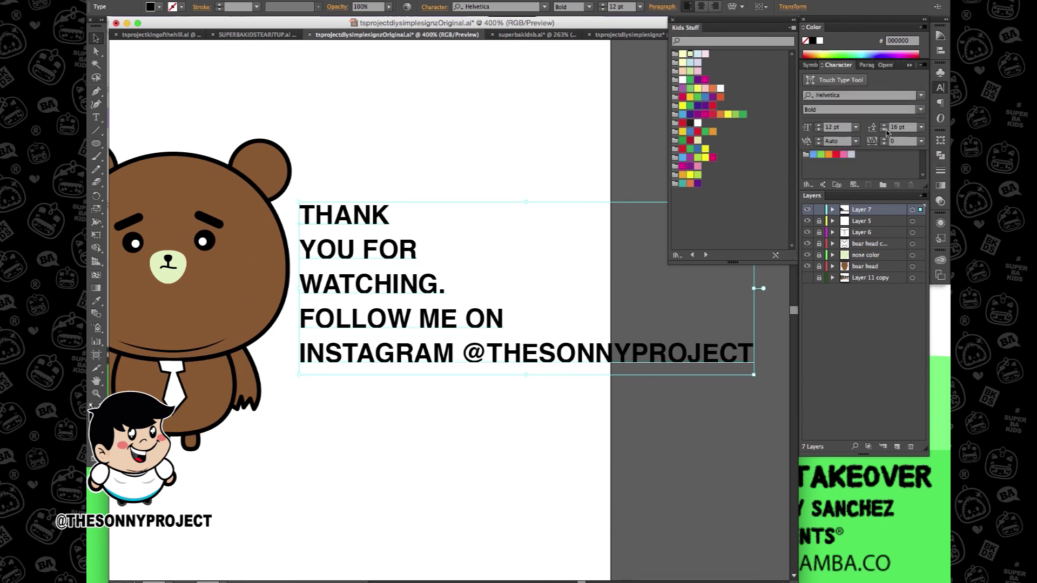
pyautogui.click(884, 130)
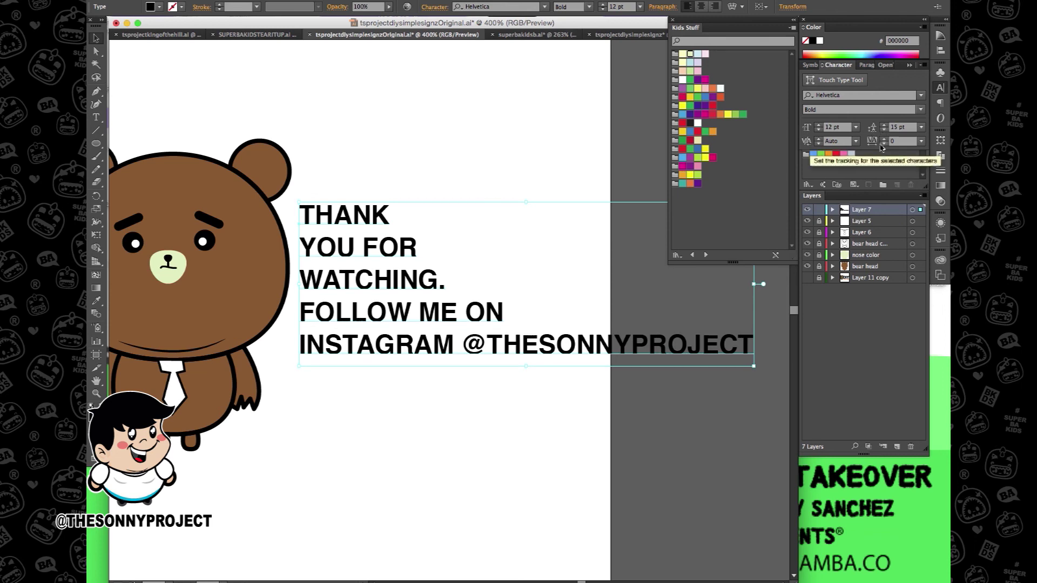
# Step: Set the tracking of the text block to -22
pyautogui.click(885, 144)
pyautogui.click(884, 144)
pyautogui.click(884, 144)
pyautogui.click(884, 143)
pyautogui.click(884, 143)
pyautogui.click(884, 143)
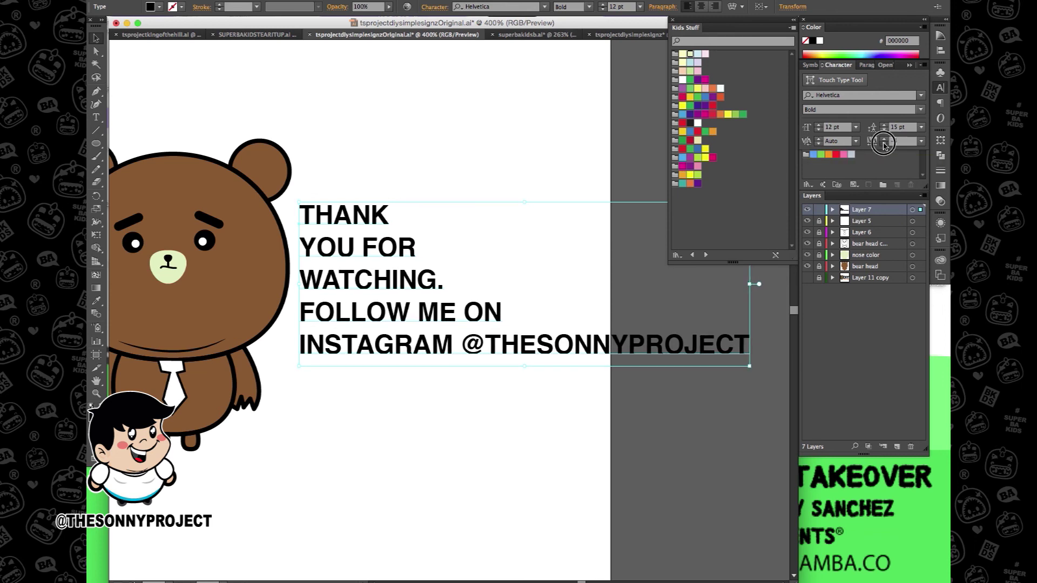
pyautogui.click(885, 144)
pyautogui.click(884, 144)
pyautogui.click(884, 144)
pyautogui.click(885, 144)
pyautogui.click(884, 144)
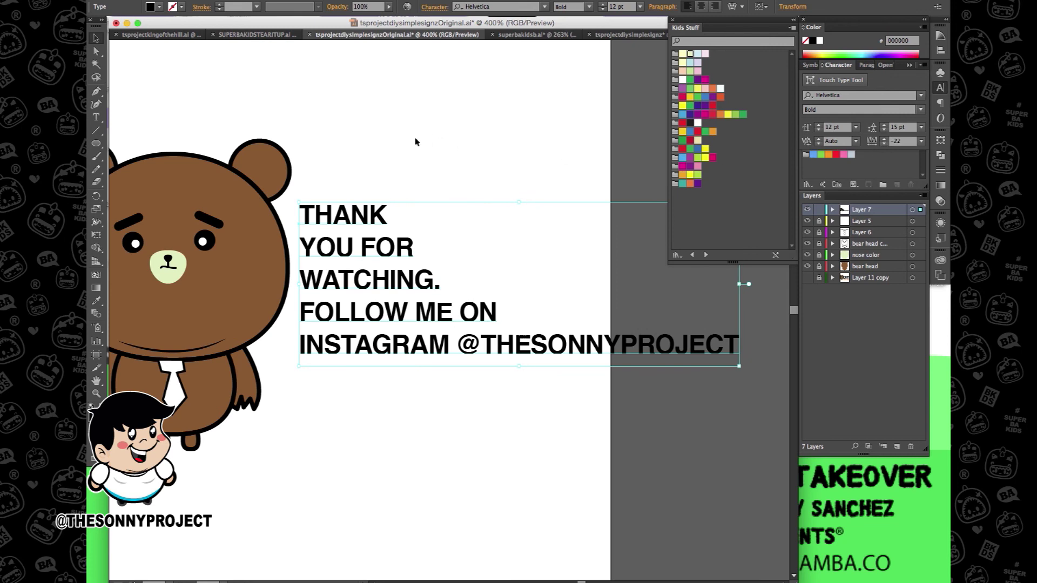
# Step: Move the thank-you text block to the bear's lower left so its last line runs just beneath the feet
pyautogui.click(331, 156)
pyautogui.scroll(-2, 211, 125)
pyautogui.moveTo(278, 216); pyautogui.dragTo(148, 292)
pyautogui.hscroll(-5, 148, 292)
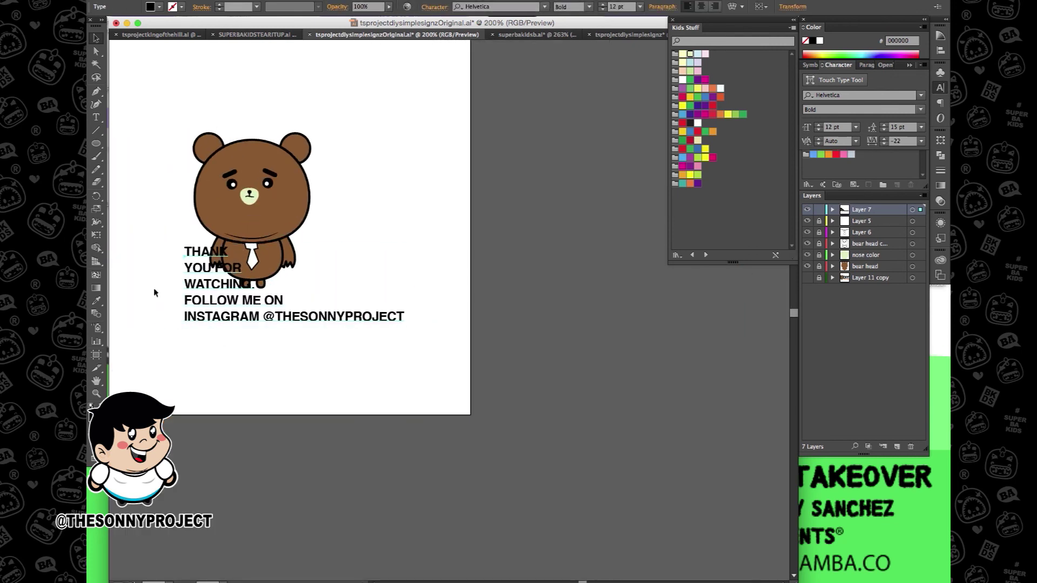
pyautogui.moveTo(220, 301); pyautogui.dragTo(163, 287)
pyautogui.hscroll(-3, 169, 286)
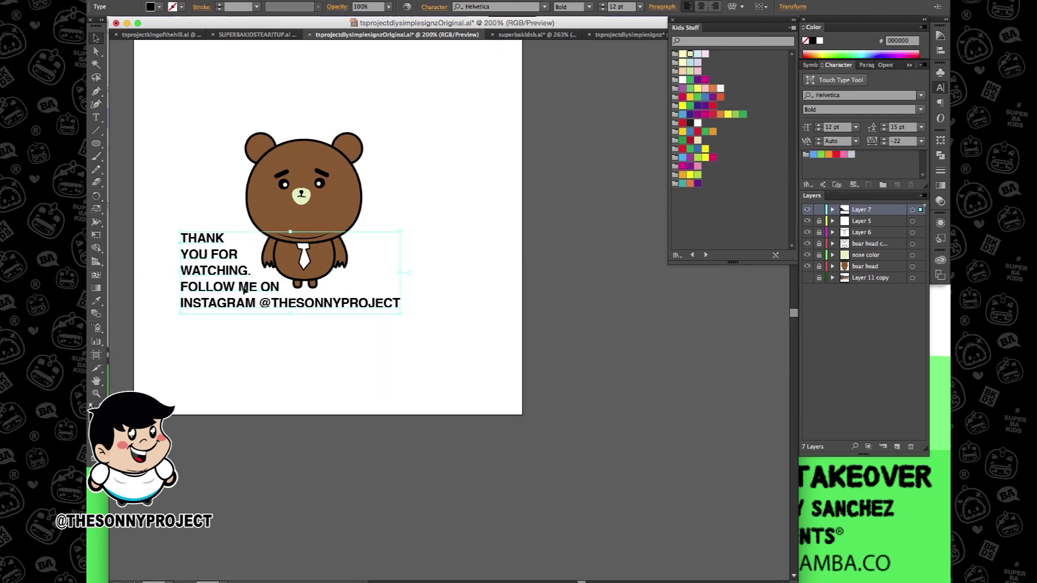
pyautogui.scroll(2, 233, 241)
pyautogui.click(570, 322)
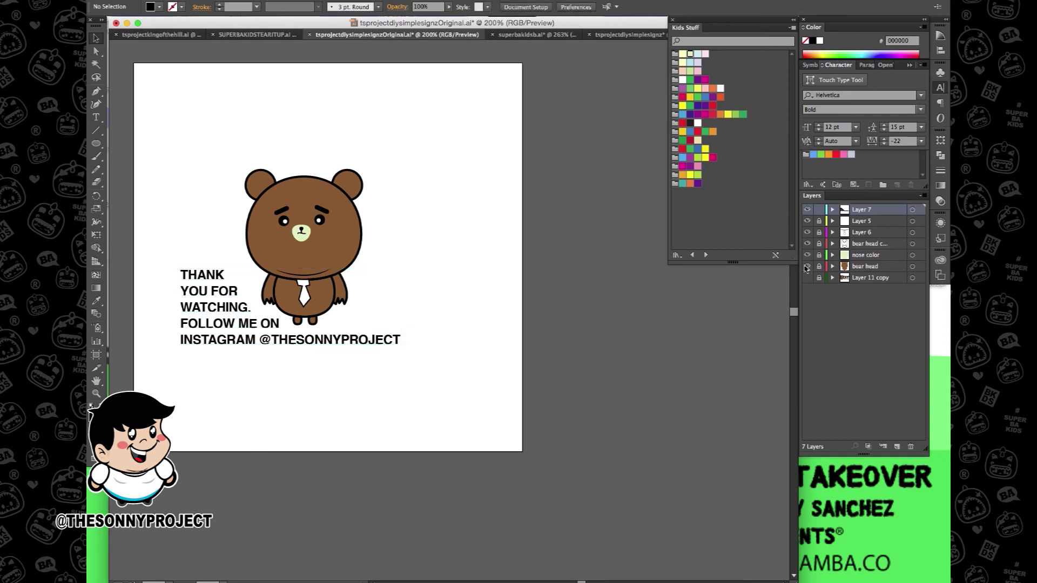
# Step: Unlock the bear layers, from the eye highlights down to the head, and shift bear and text together slightly to the right
pyautogui.moveTo(820, 222); pyautogui.dragTo(823, 269)
pyautogui.moveTo(159, 146); pyautogui.dragTo(370, 319)
pyautogui.moveTo(318, 293); pyautogui.dragTo(356, 317)
pyautogui.click(380, 365)
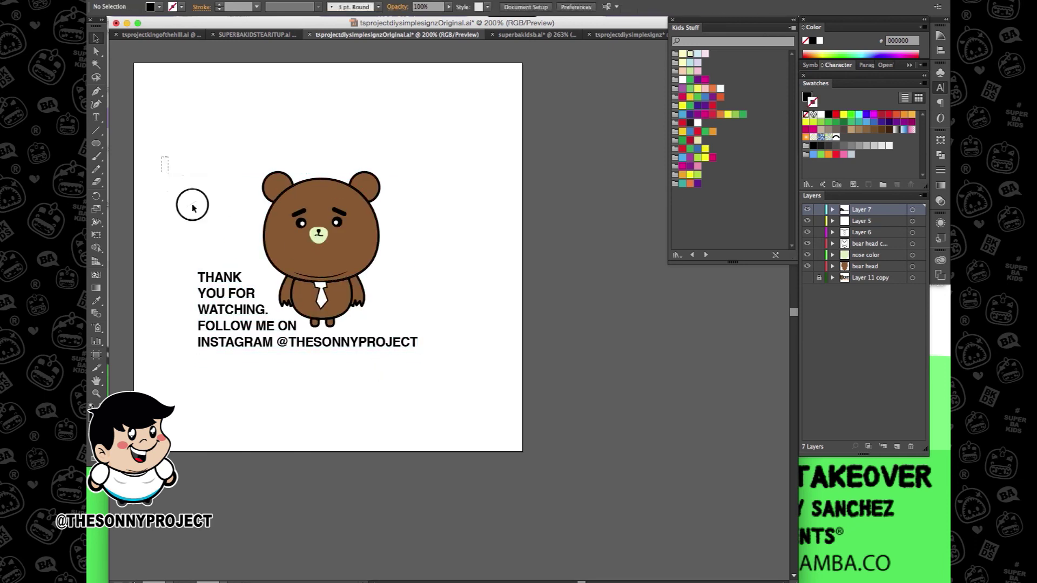
# Step: Try scaling the bear and text together to about 5.34 in wide with the strokes still live
pyautogui.moveTo(161, 156); pyautogui.dragTo(422, 361)
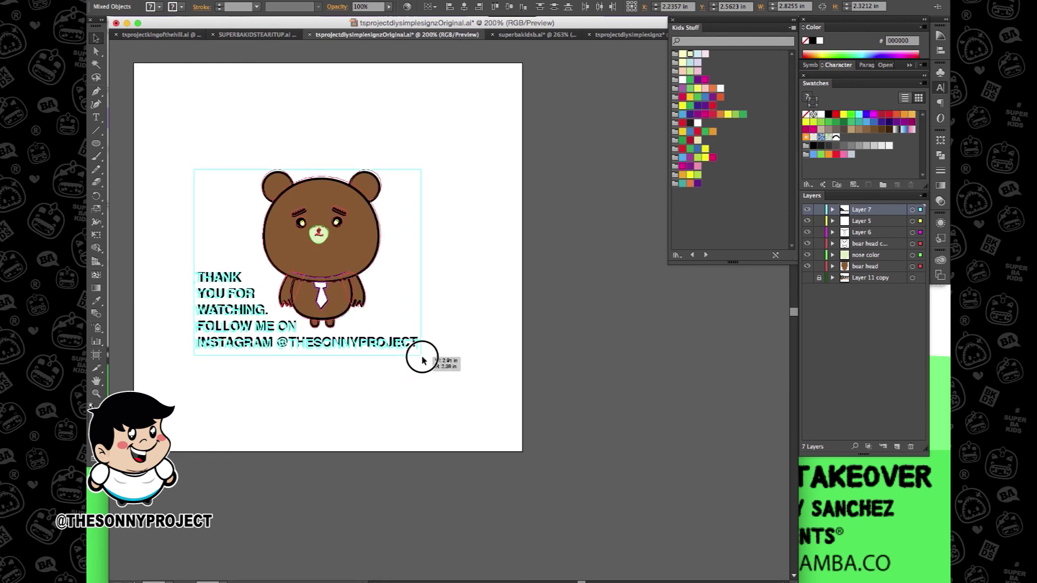
pyautogui.moveTo(422, 361); pyautogui.dragTo(486, 432)
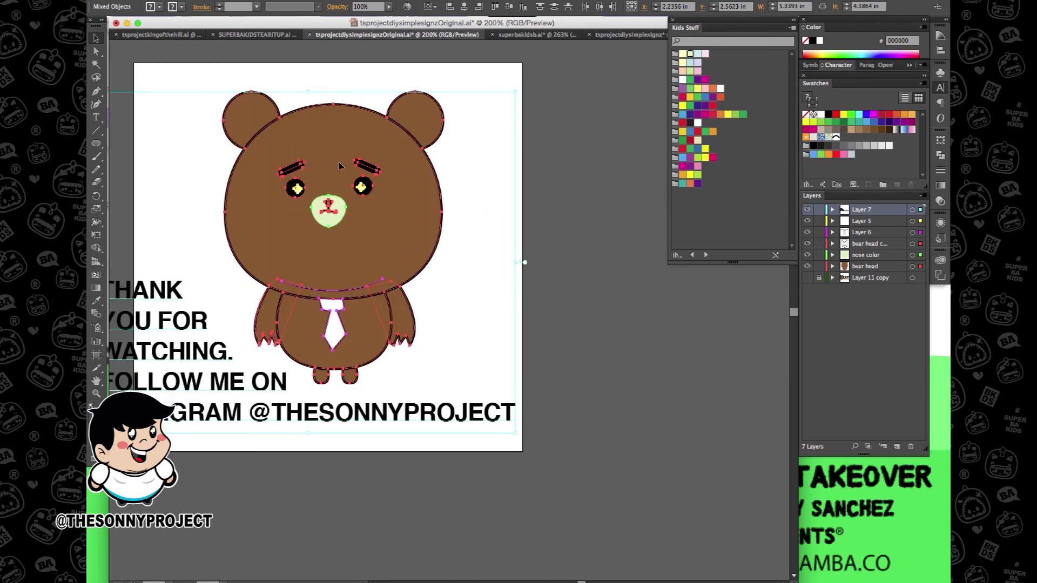
pyautogui.click(342, 87)
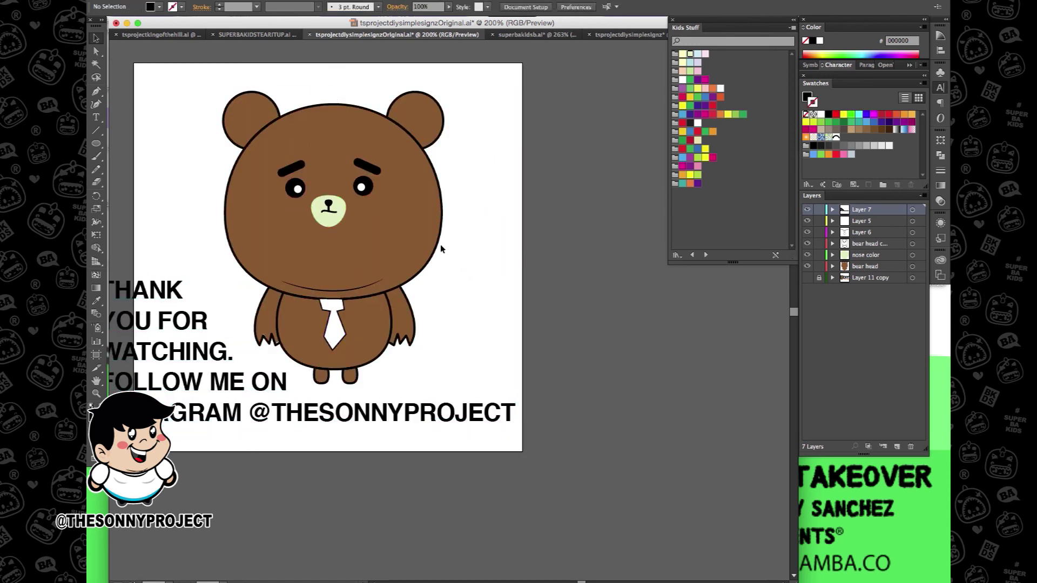
pyautogui.scroll(-2, 355, 301)
pyautogui.moveTo(205, 188); pyautogui.dragTo(454, 393)
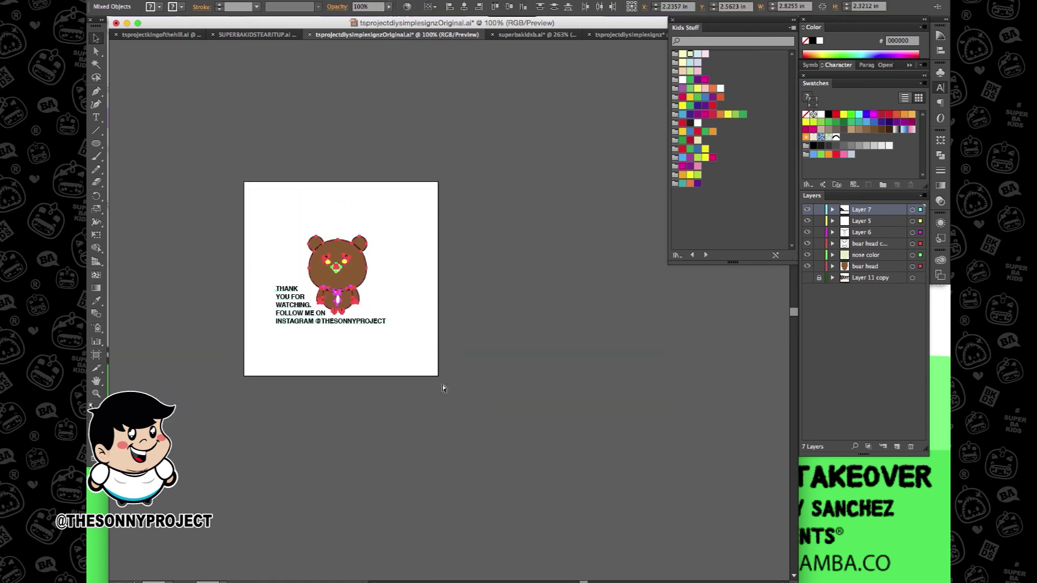
pyautogui.scroll(2, 382, 364)
pyautogui.click(326, 349)
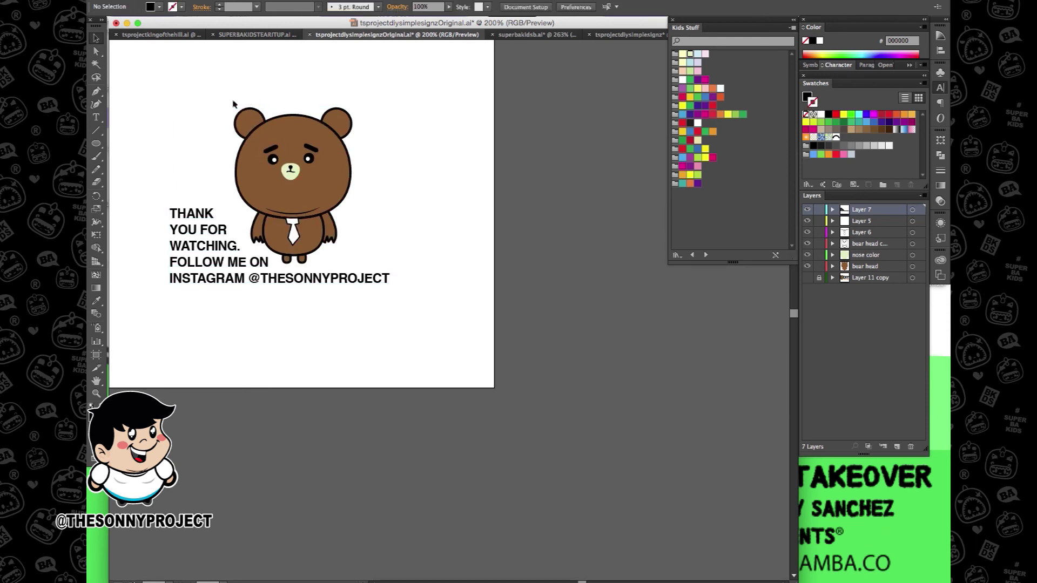
# Step: Lock the text layer and convert all of the bear's strokes to outlines with Outline Stroke
pyautogui.click(820, 211)
pyautogui.moveTo(209, 97); pyautogui.dragTo(388, 293)
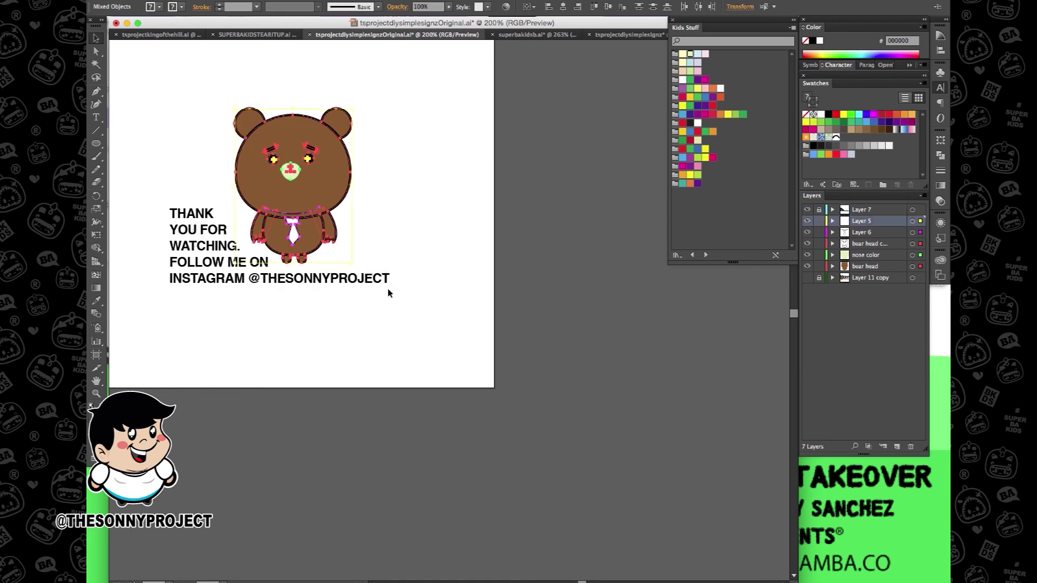
pyautogui.click(220, 0)
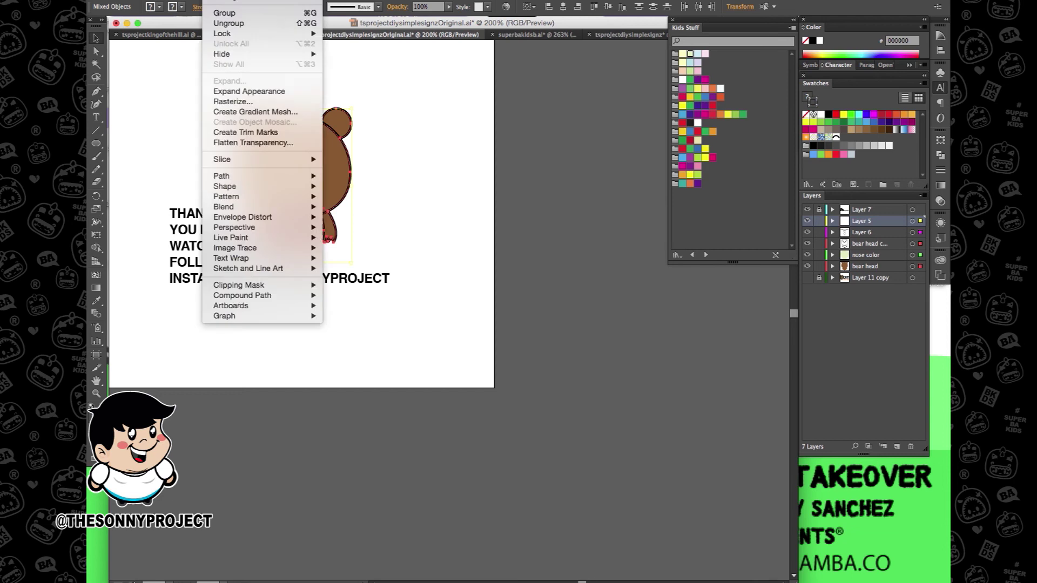
pyautogui.moveTo(244, 175)
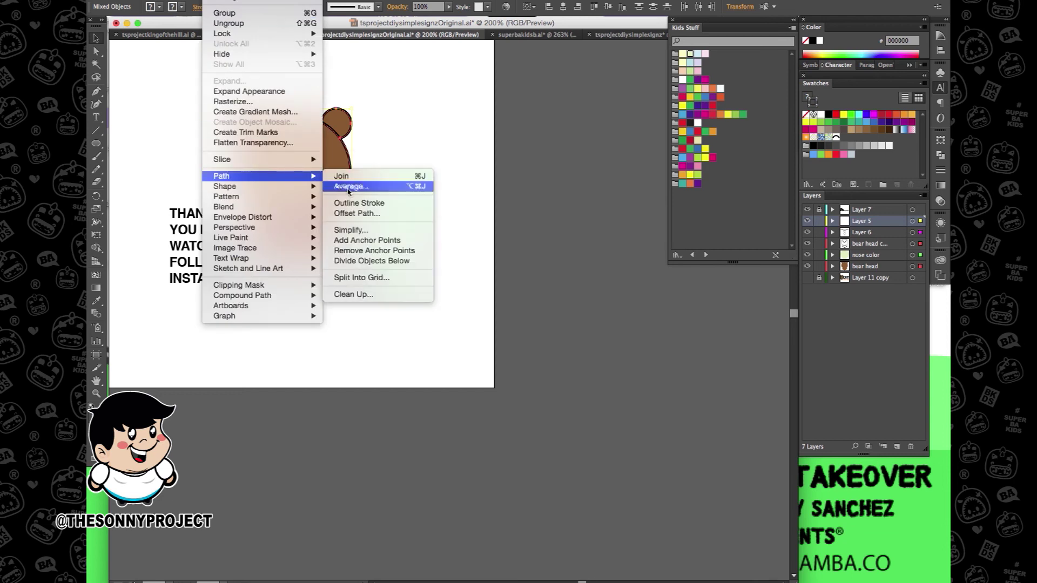
pyautogui.click(357, 203)
pyautogui.click(207, 182)
# Step: Try scaling only the outlined bear up to about 1.75 times its size
pyautogui.scroll(1, 208, 181)
pyautogui.moveTo(218, 70); pyautogui.dragTo(454, 346)
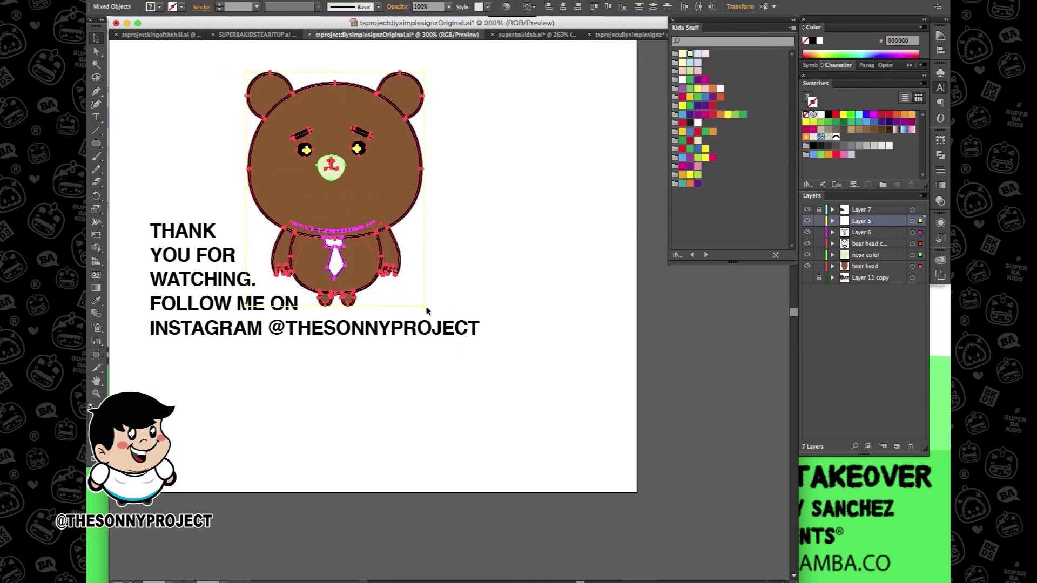
pyautogui.moveTo(424, 303); pyautogui.dragTo(528, 394)
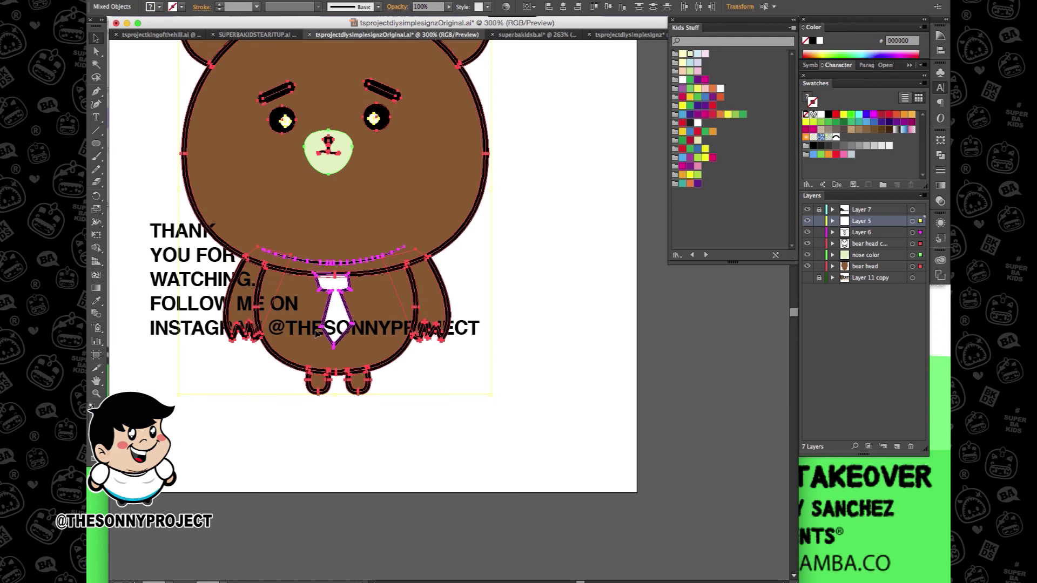
pyautogui.scroll(-1, 316, 333)
pyautogui.scroll(5, 314, 328)
pyautogui.click(244, 100)
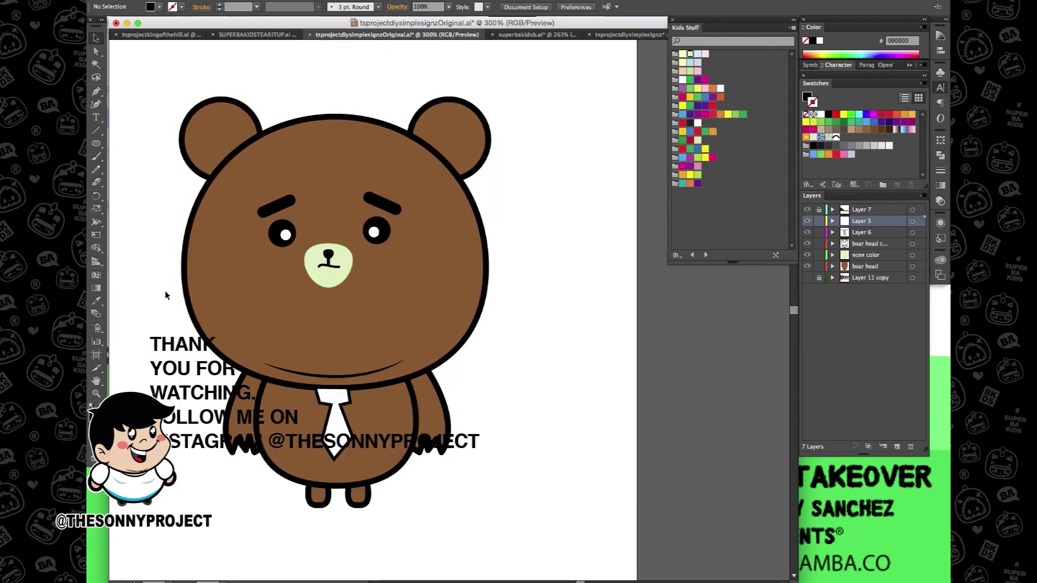
pyautogui.moveTo(174, 69); pyautogui.dragTo(328, 291)
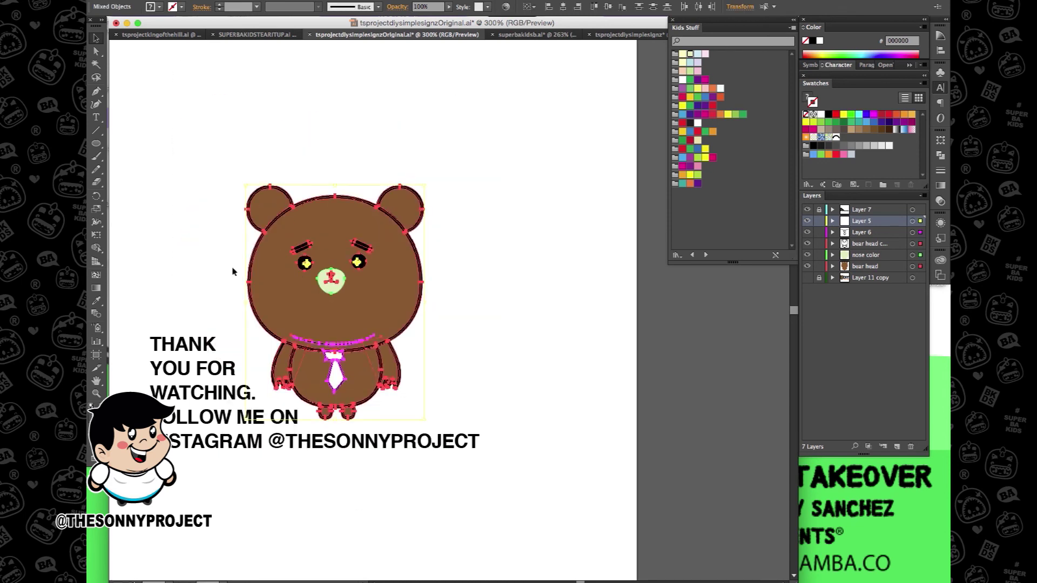
pyautogui.click(222, 287)
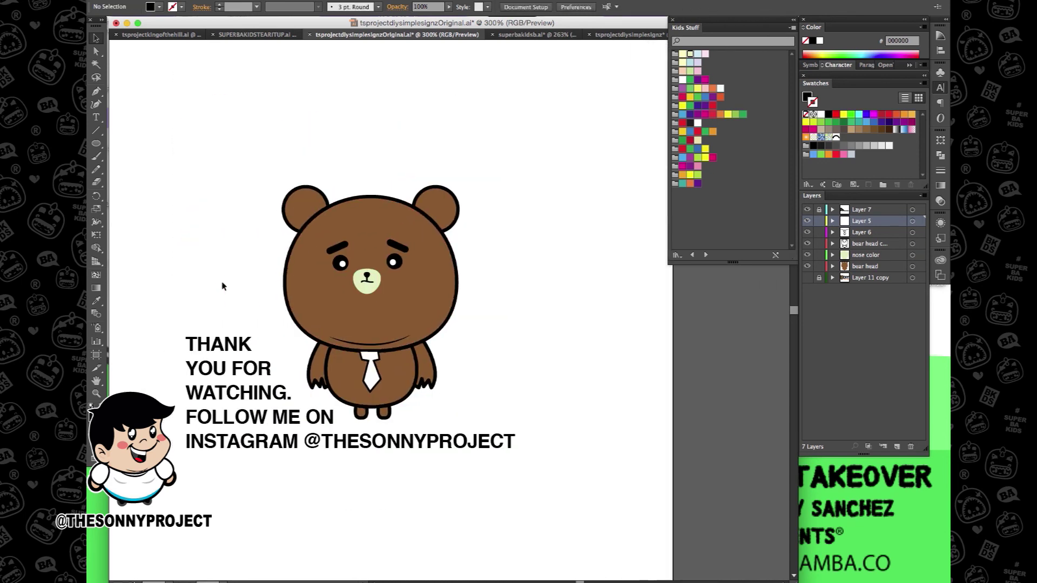
# Step: Examine the finished bear at close range, including its outlines, face and necktie, and the whole composition with the thank-you text
pyautogui.scroll(2, 237, 284)
pyautogui.hscroll(4, 237, 284)
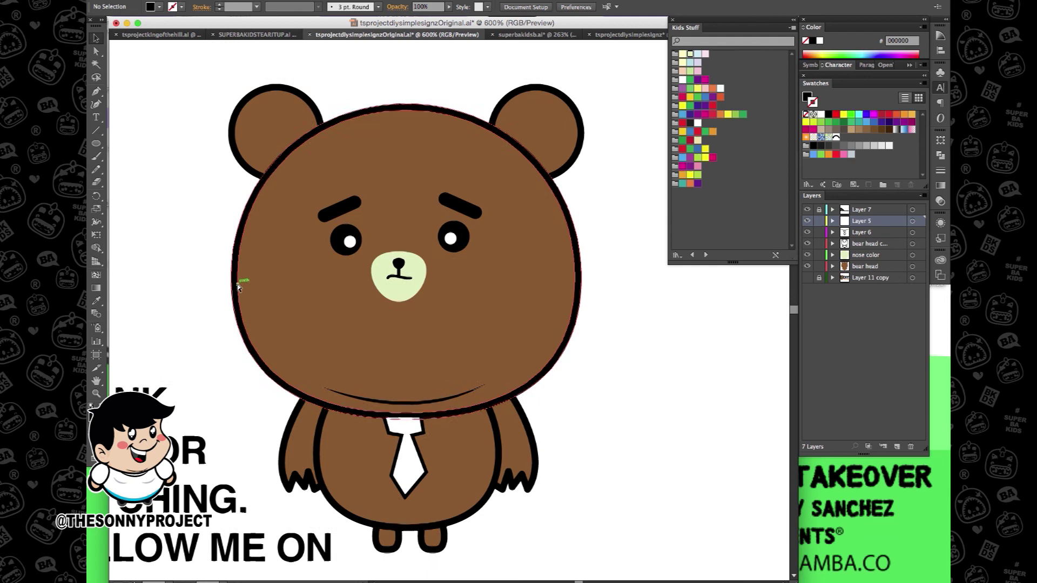
pyautogui.hscroll(2, 238, 284)
pyautogui.hscroll(1, 181, 281)
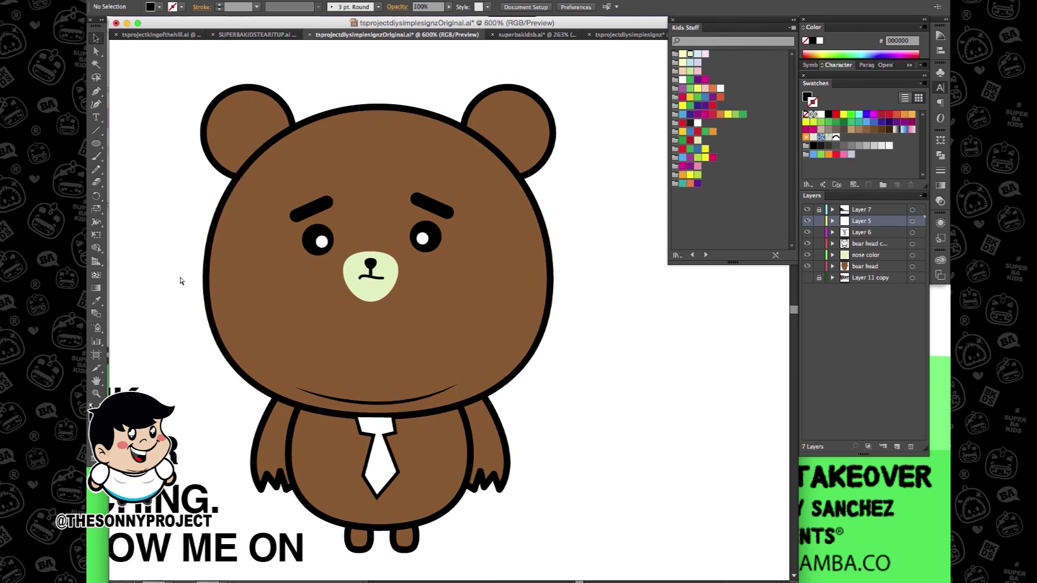
pyautogui.hscroll(1, 180, 280)
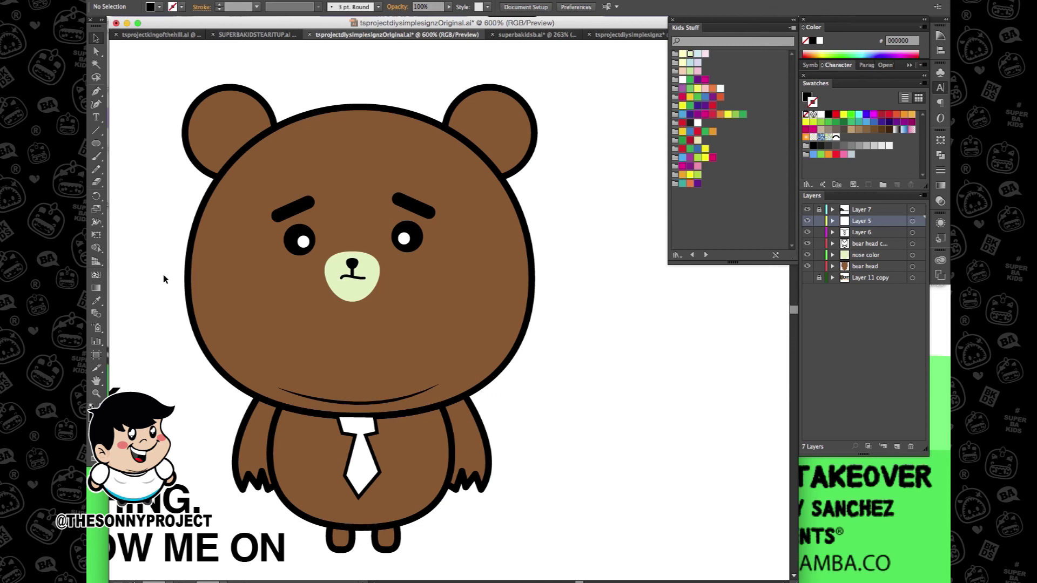
pyautogui.scroll(-2, 163, 275)
pyautogui.scroll(-2, 164, 277)
pyautogui.hscroll(-2, 165, 277)
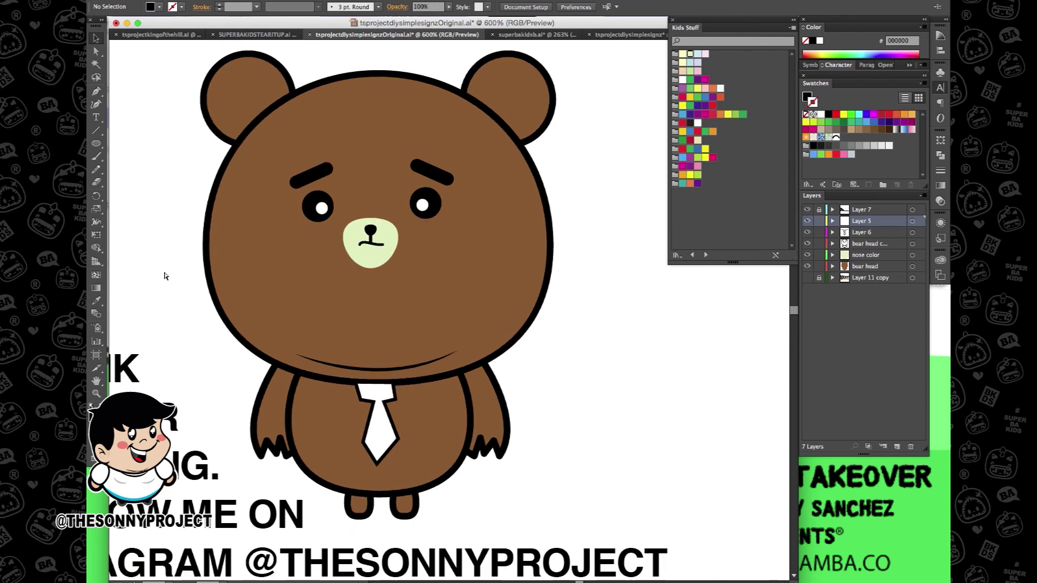
pyautogui.scroll(3, 165, 276)
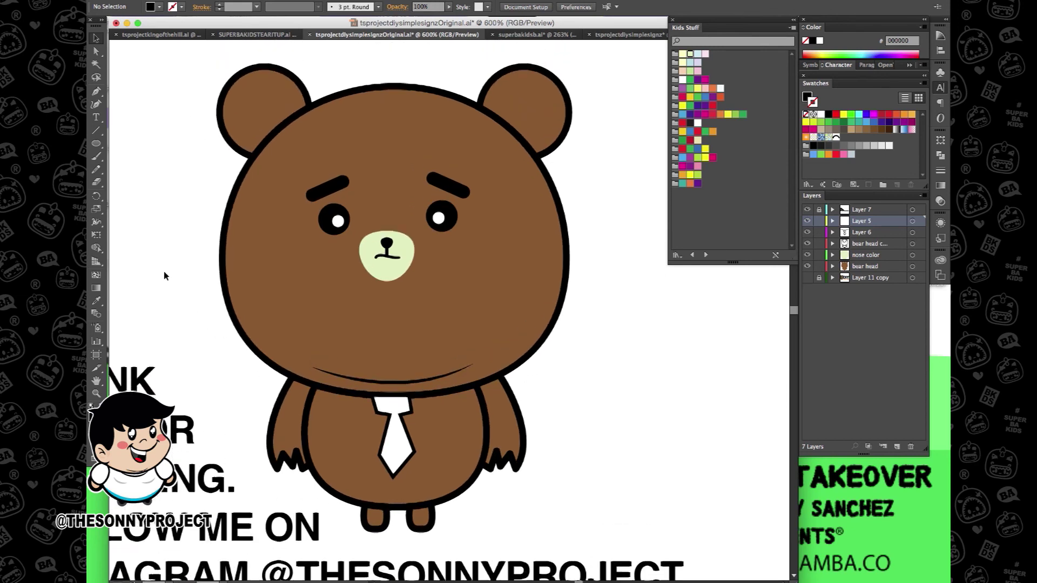
pyautogui.hscroll(1, 165, 276)
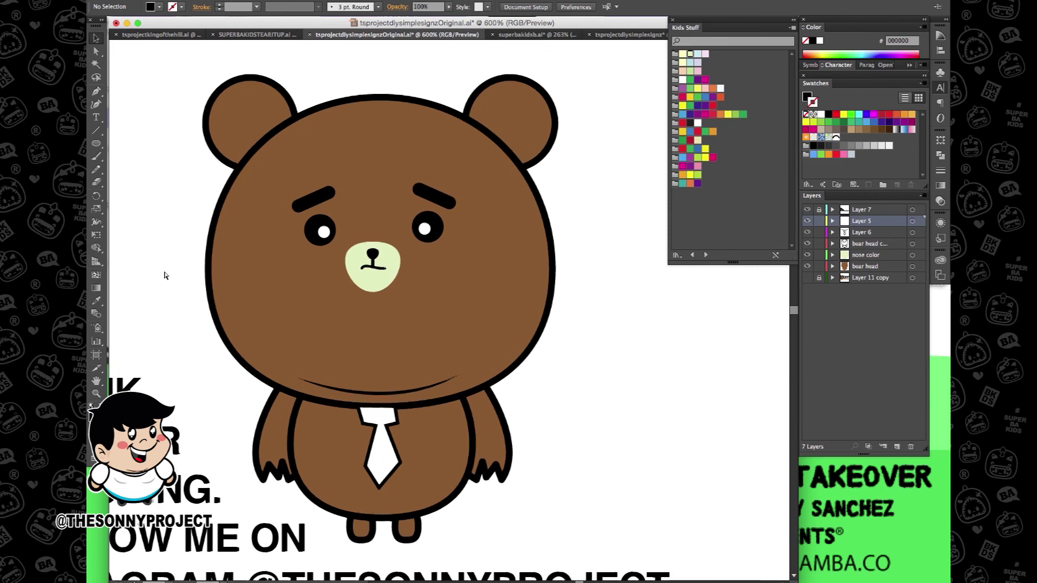
pyautogui.scroll(1, 165, 276)
pyautogui.hscroll(1, 164, 276)
pyautogui.hscroll(-2, 165, 275)
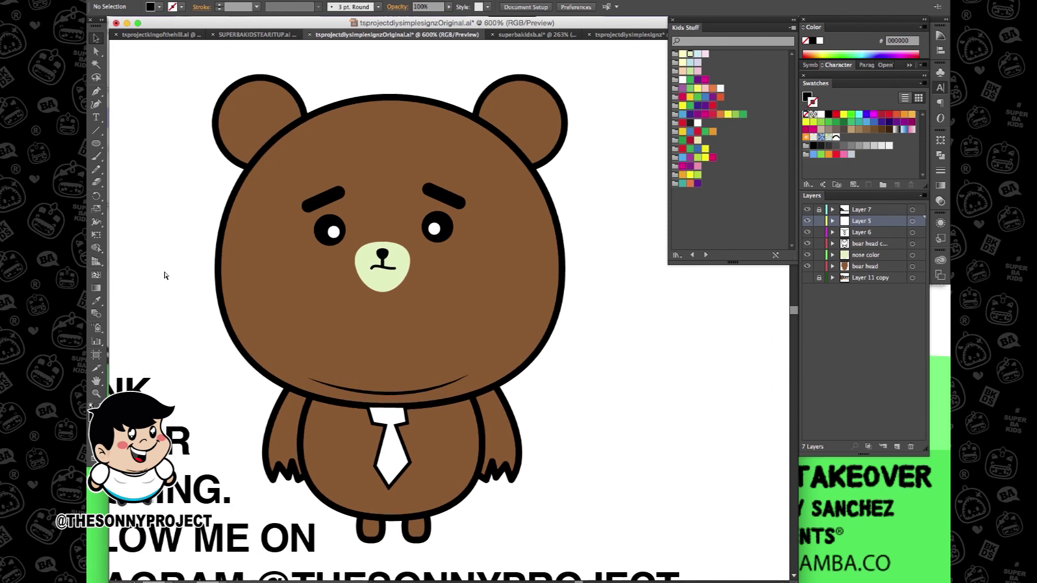
pyautogui.scroll(2, 165, 276)
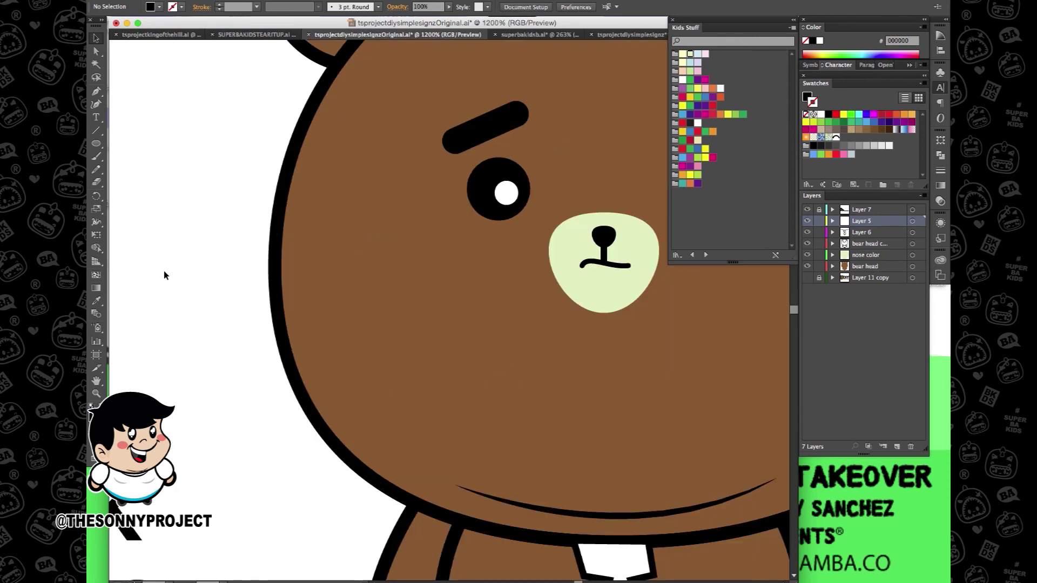
pyautogui.hscroll(5, 165, 275)
pyautogui.hscroll(5, 167, 275)
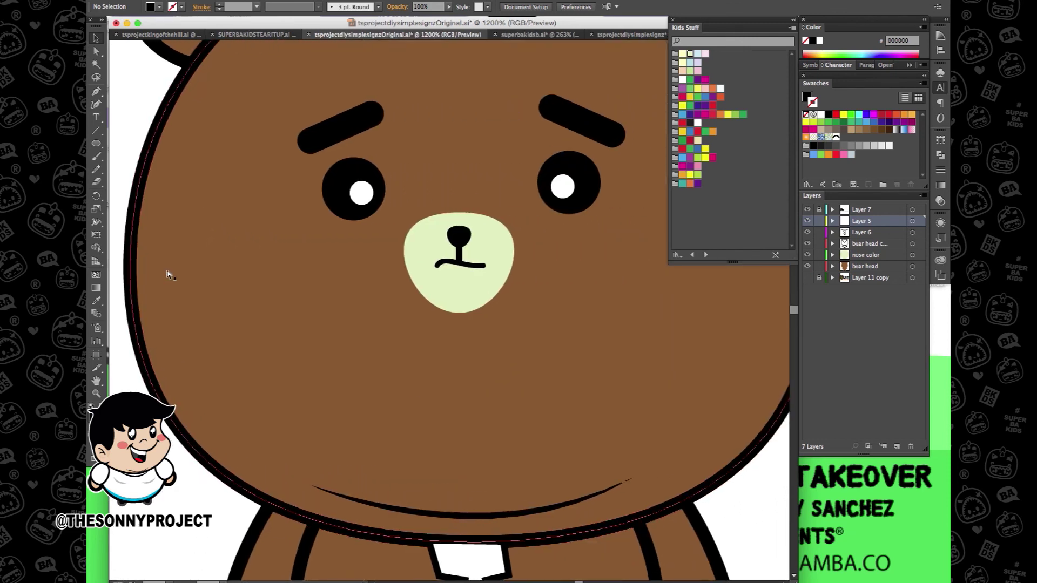
pyautogui.scroll(3, 168, 273)
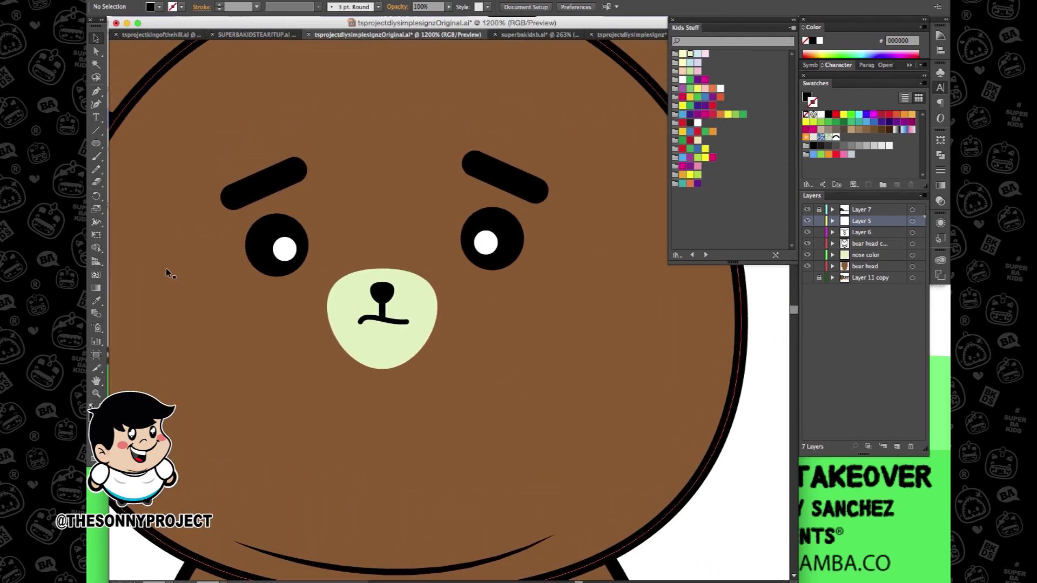
pyautogui.scroll(1, 166, 267)
pyautogui.hscroll(1, 167, 269)
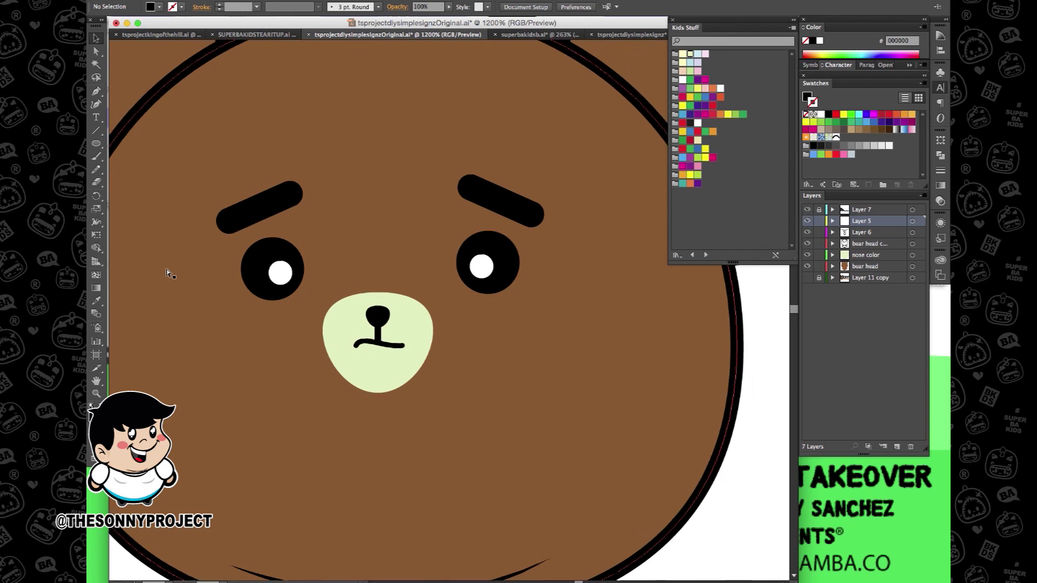
pyautogui.press('super+minus')
pyautogui.press('super+minus')
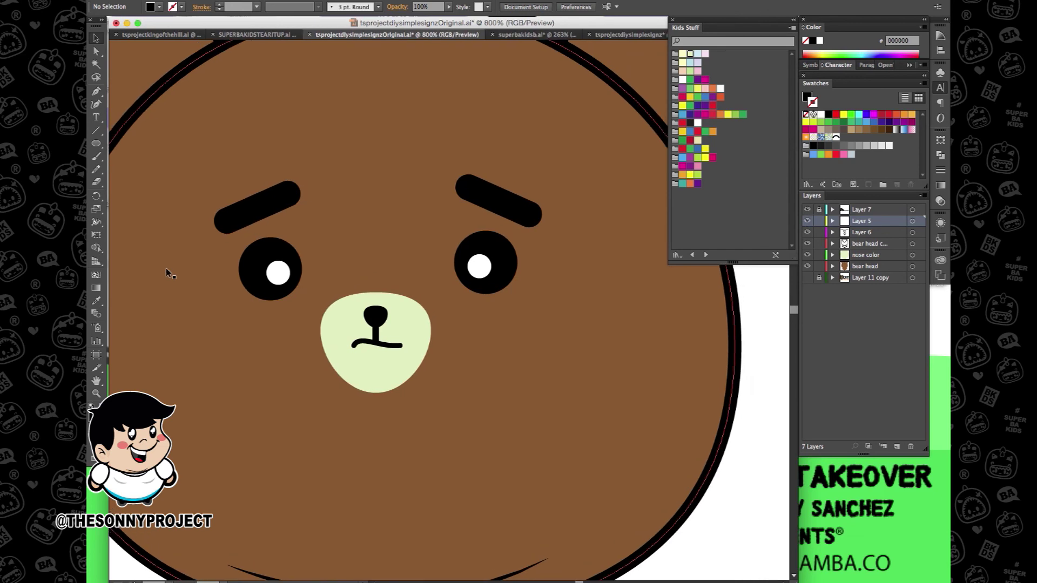
pyautogui.hscroll(-2, 166, 269)
pyautogui.hscroll(-8, 167, 273)
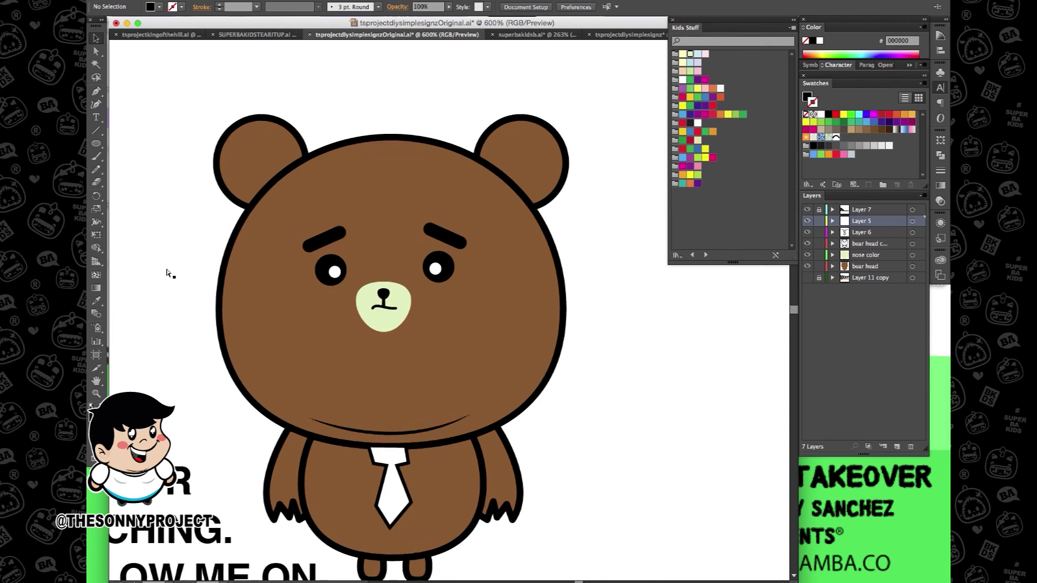
pyautogui.press('super+minus')
pyautogui.hscroll(2, 166, 268)
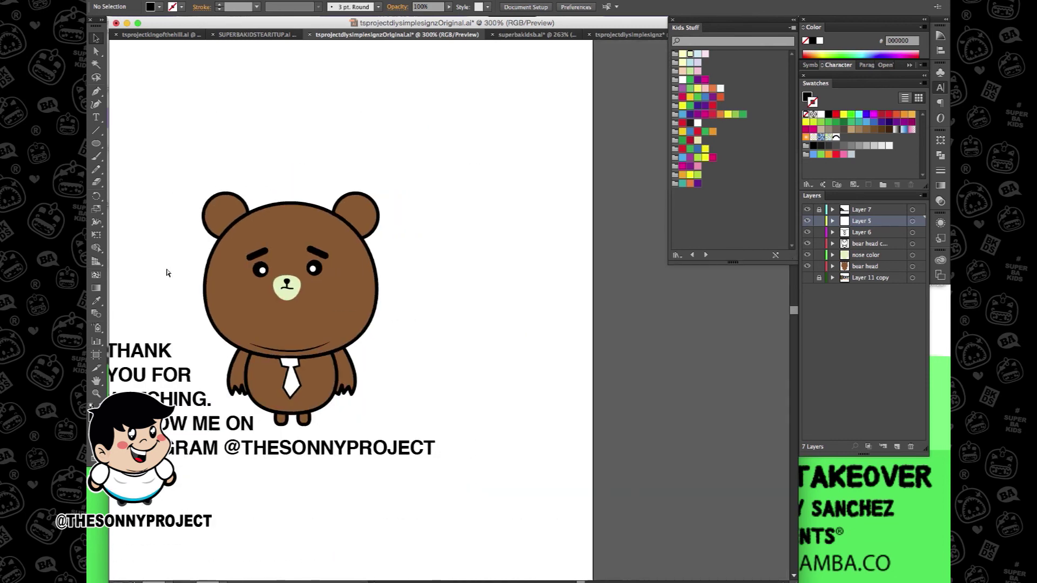
pyautogui.hscroll(-5, 167, 268)
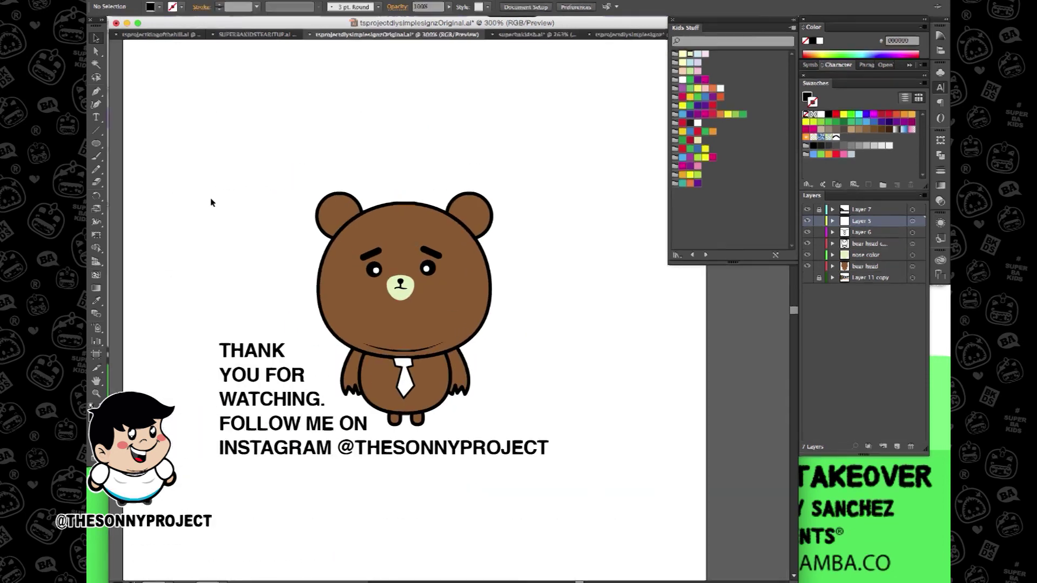